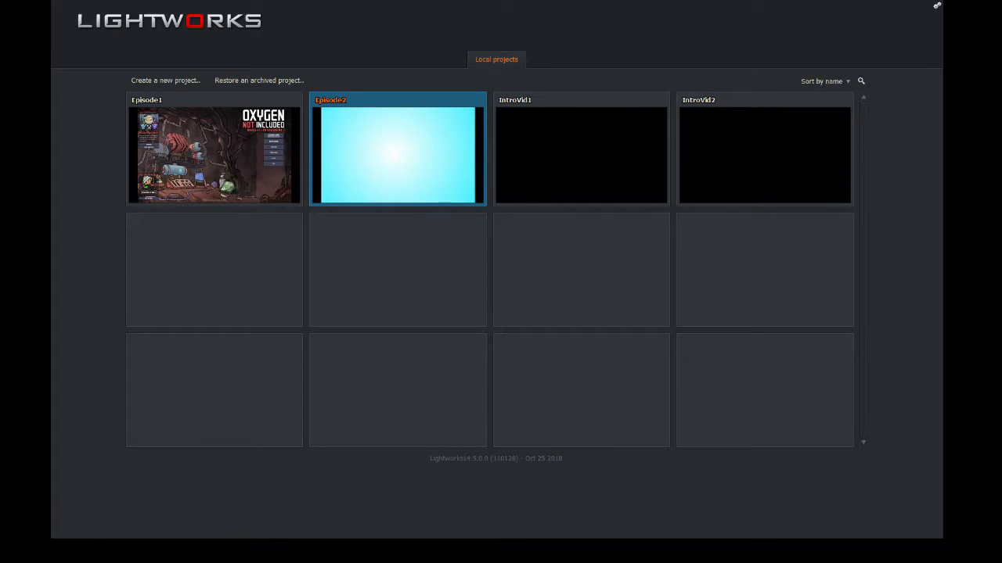
- Start a new project named IntroVid3 with a frame rate of 30 fps
click(160, 81)
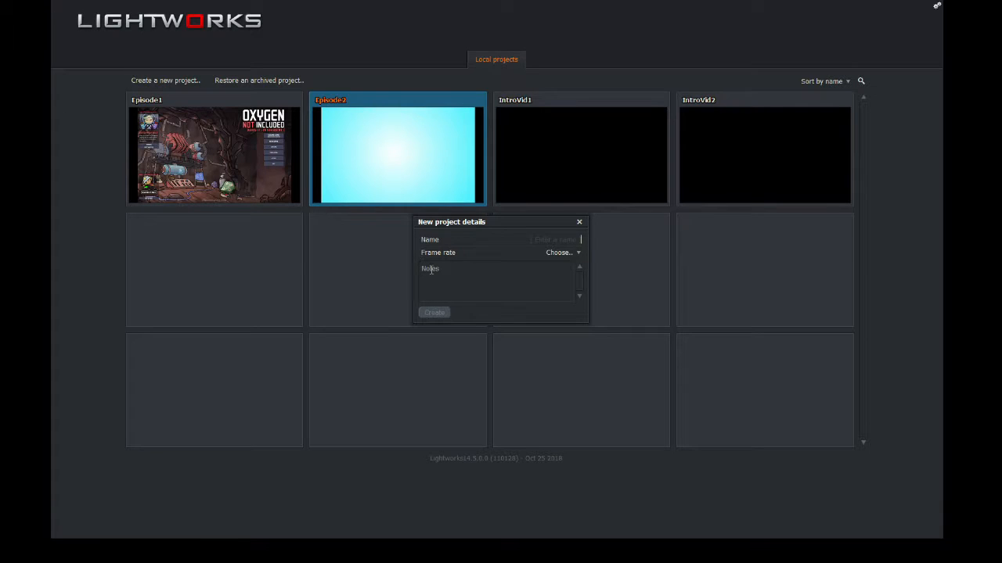
click(528, 242)
text(IntroVid3)
click(566, 252)
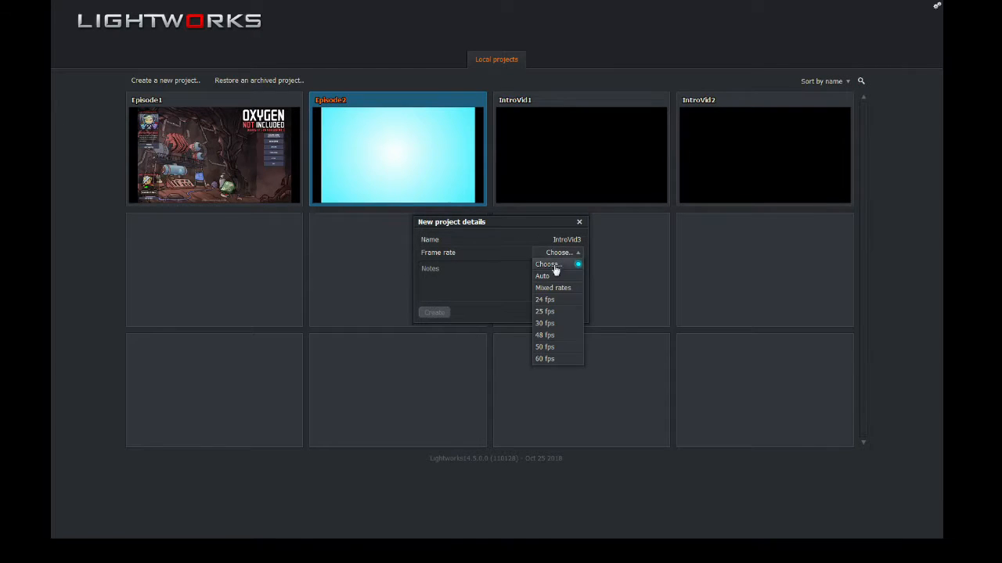
click(540, 326)
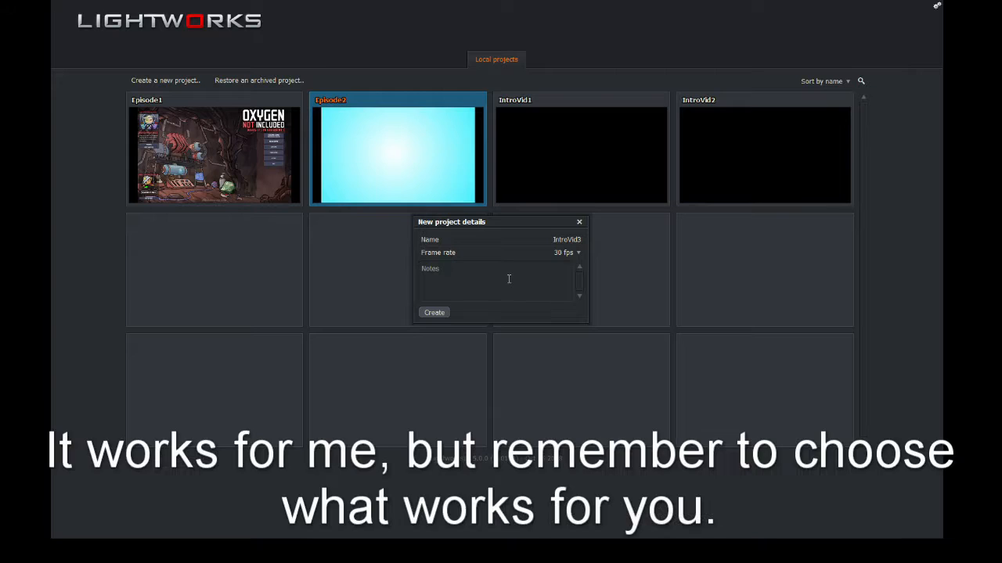
- Add the project note "Introduction video for Let's Play Oxygen Not Included Part 3" and create the project
click(479, 292)
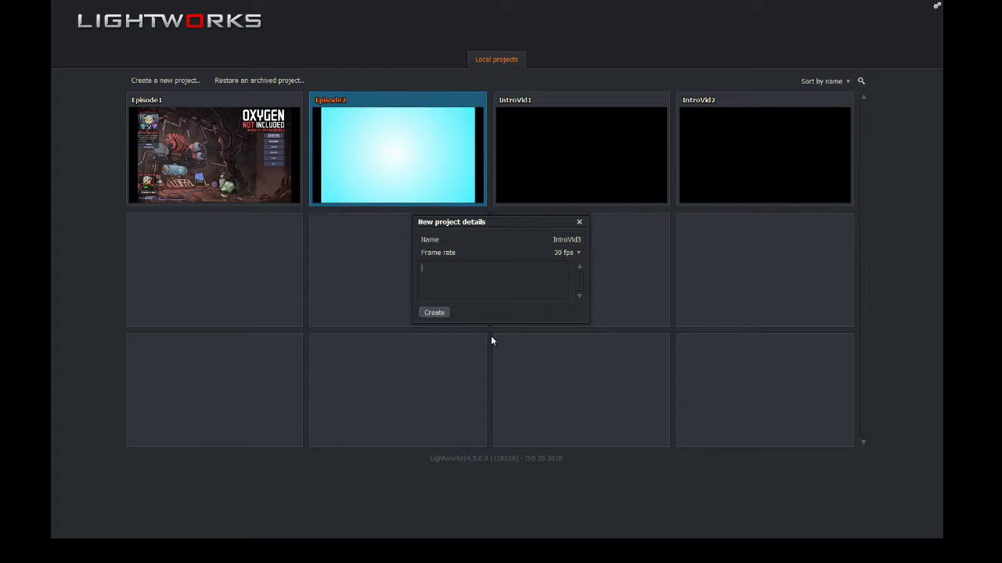
text(Introduction video for let's Play Oxygen N)
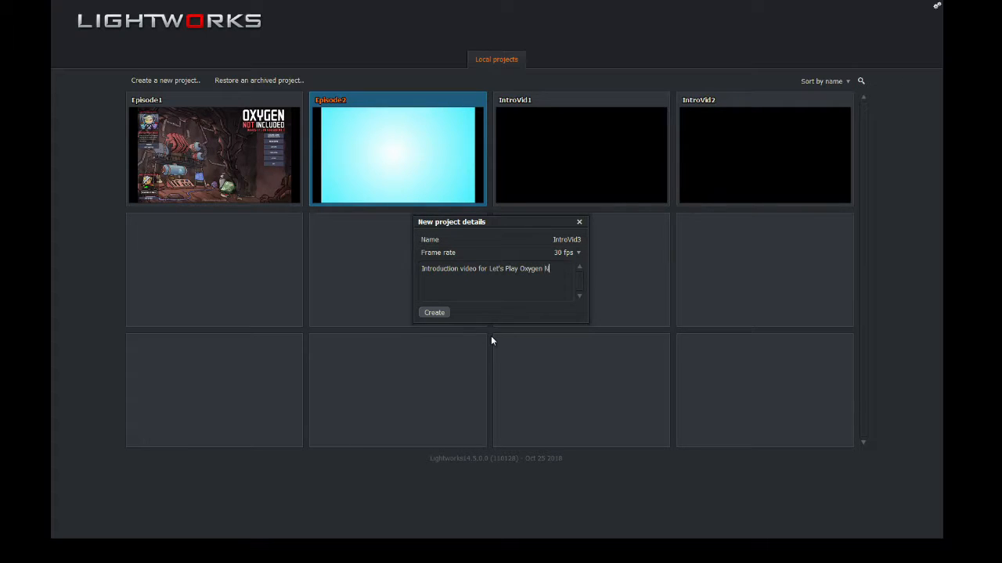
text(ot Included Part 3)
click(434, 313)
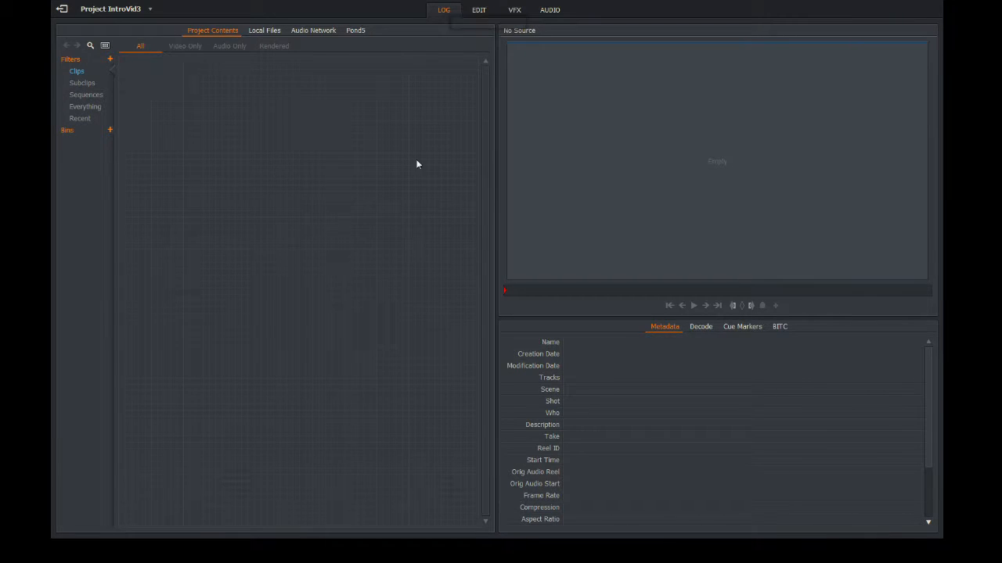
- Browse the local files to the Disorder folder inside OxyNotInc\IntroStuff
click(266, 36)
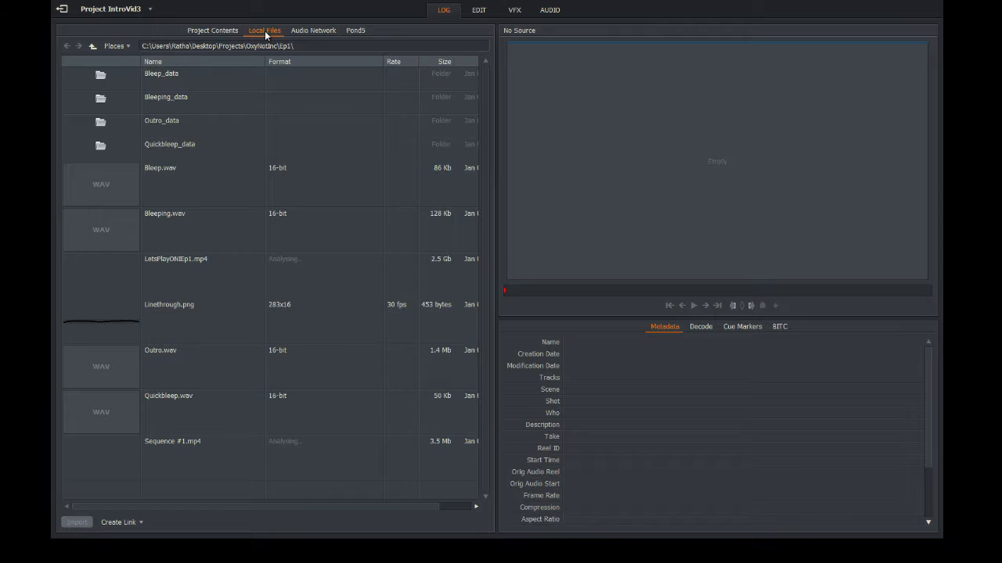
click(92, 46)
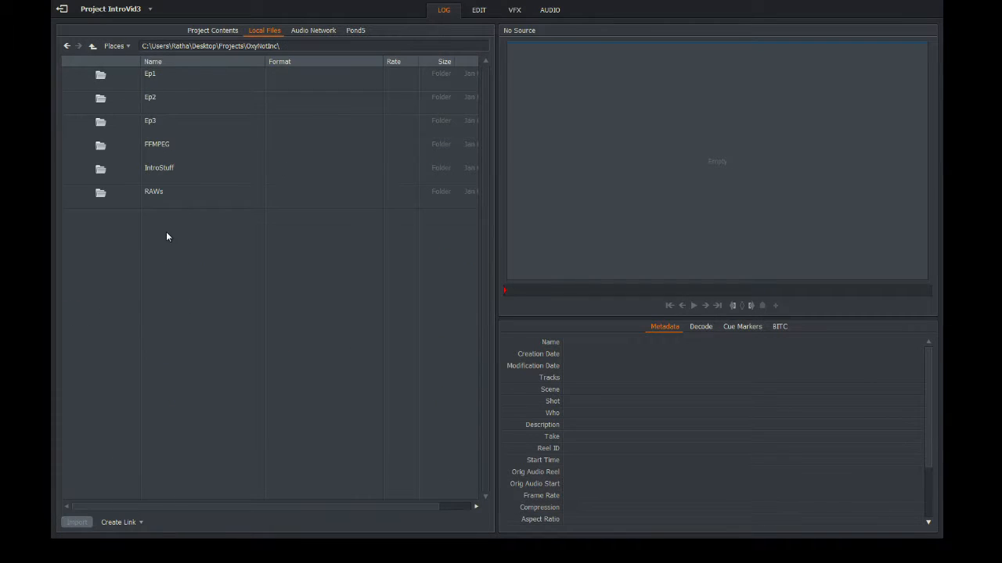
double_click(162, 122)
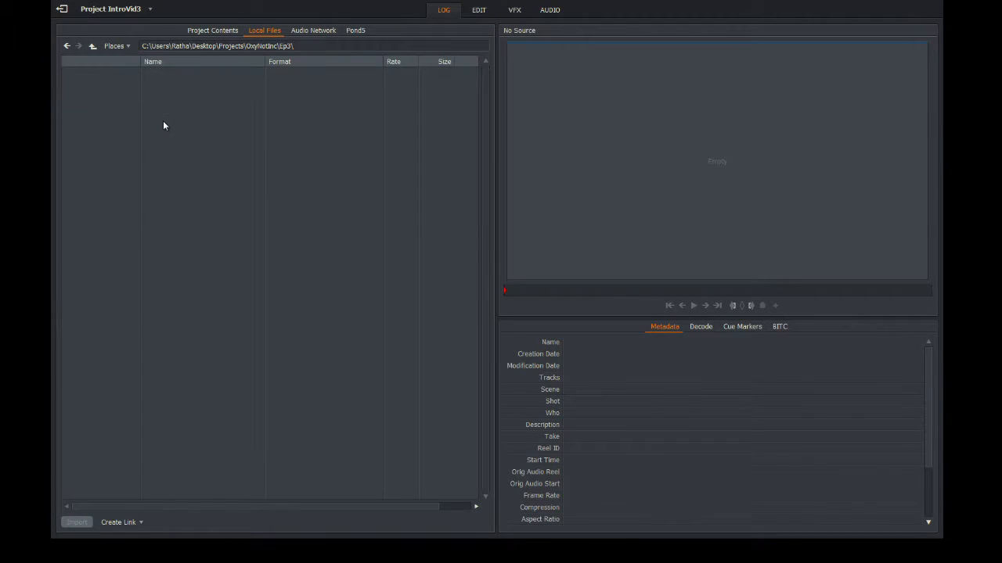
click(92, 46)
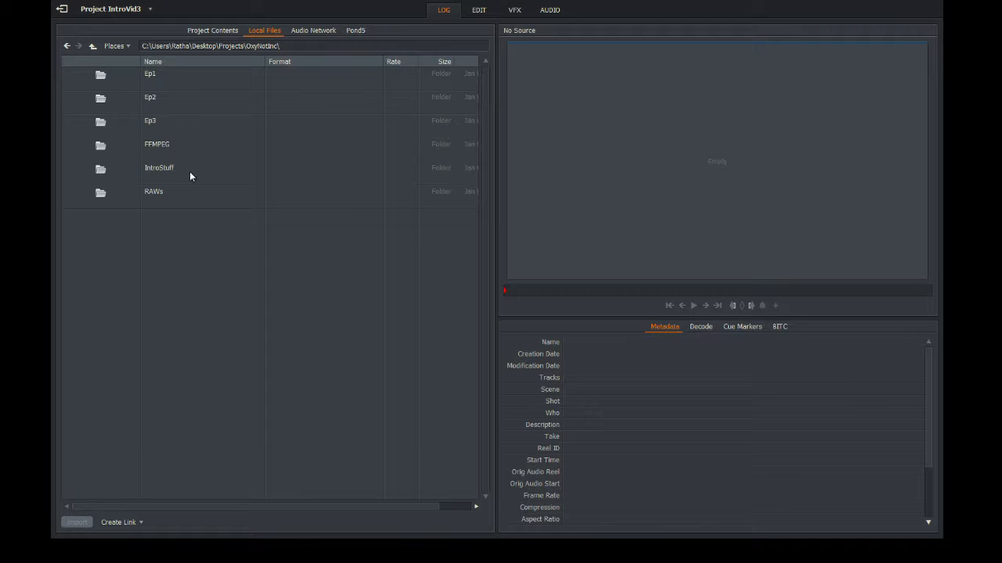
double_click(183, 172)
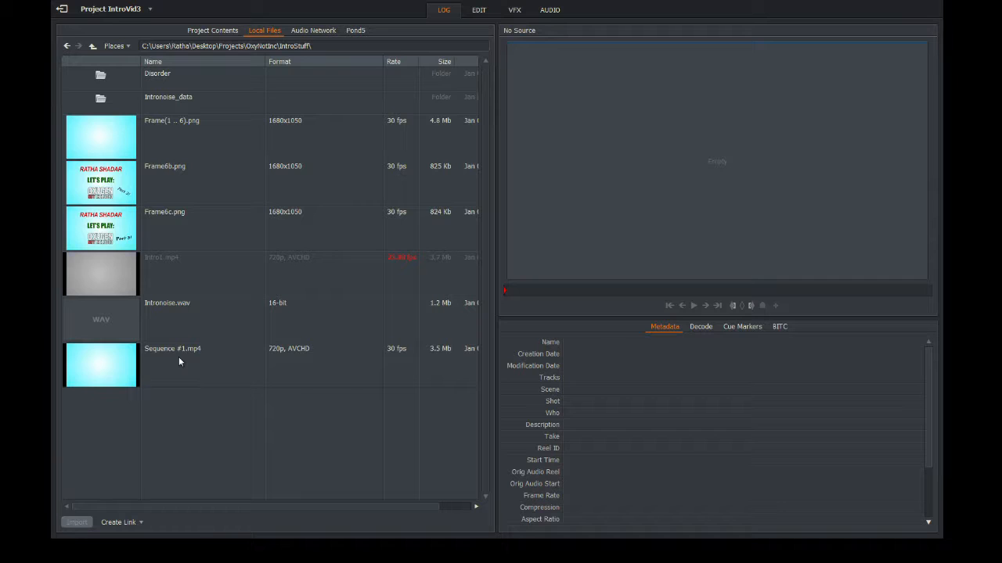
click(170, 72)
double_click(170, 73)
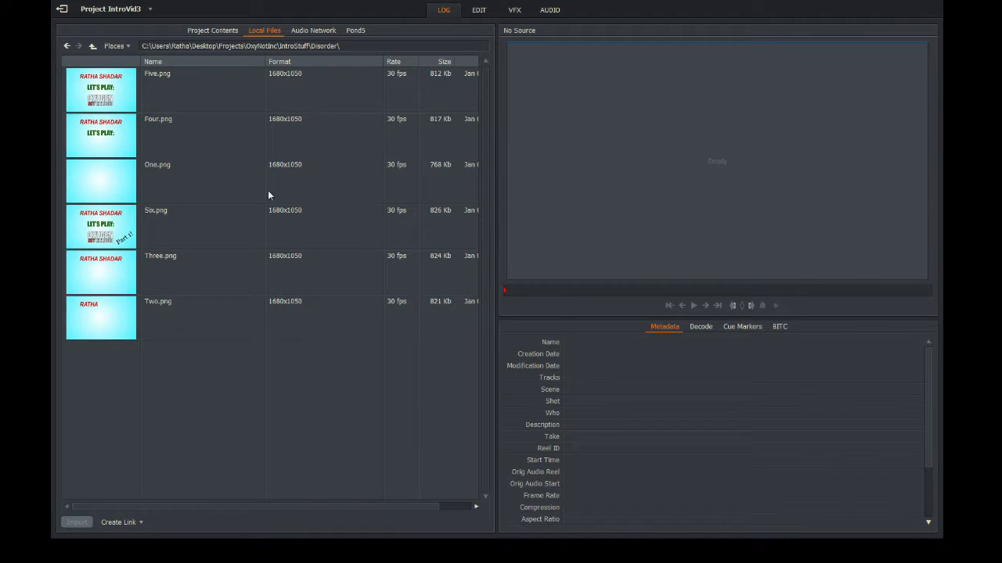
- Import One.png, Two.png, Three.png, Four.png and Five.png from the Disorder folder
double_click(185, 174)
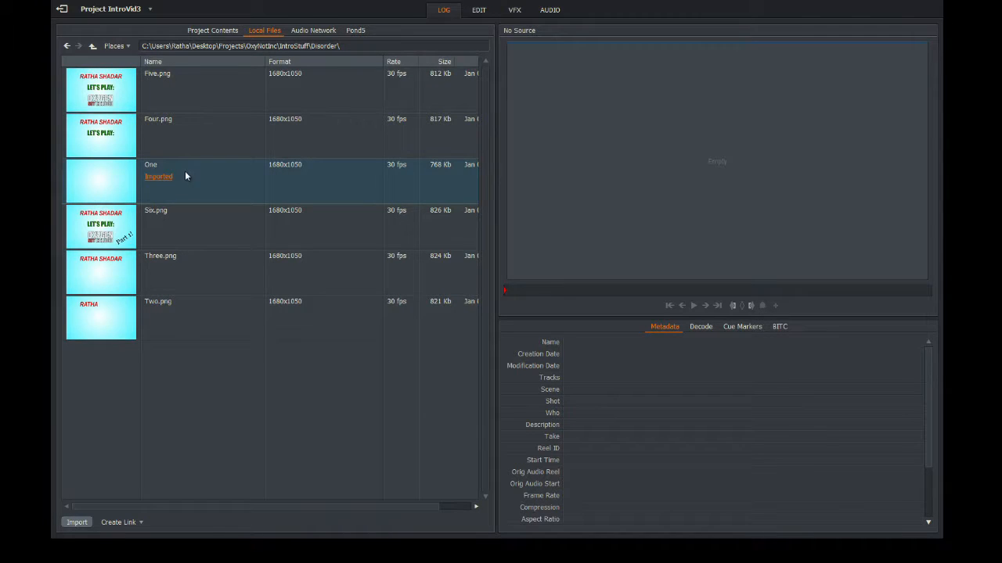
double_click(180, 321)
double_click(189, 273)
double_click(172, 118)
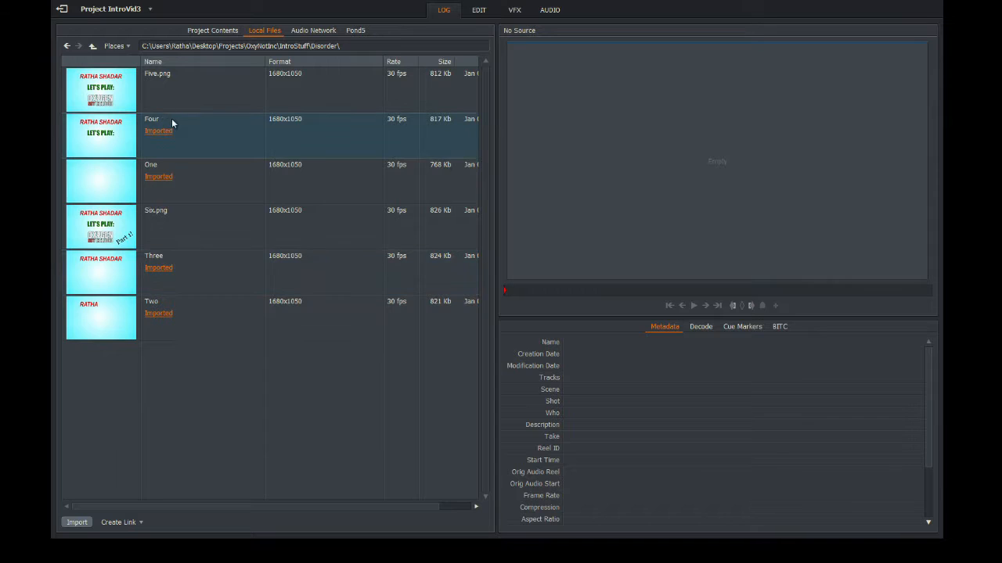
double_click(183, 78)
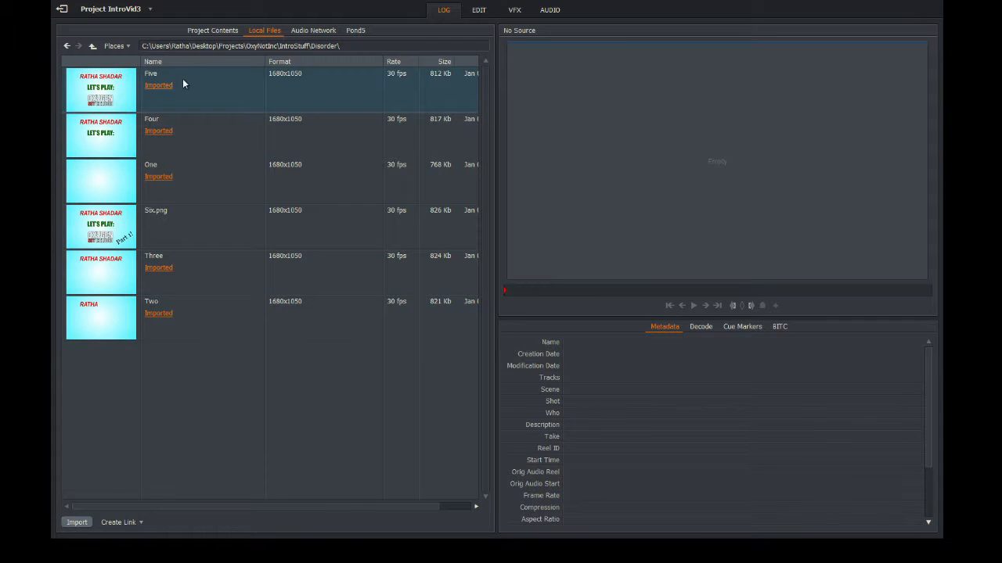
- Import Frame6c.png and Intronoise.wav from the IntroStuff folder
click(212, 31)
click(266, 31)
click(92, 46)
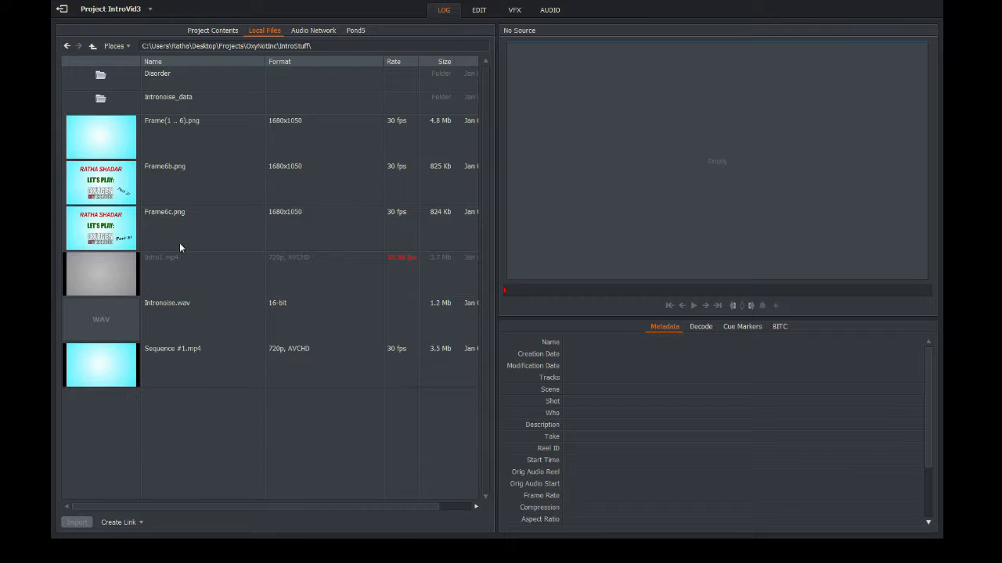
double_click(194, 227)
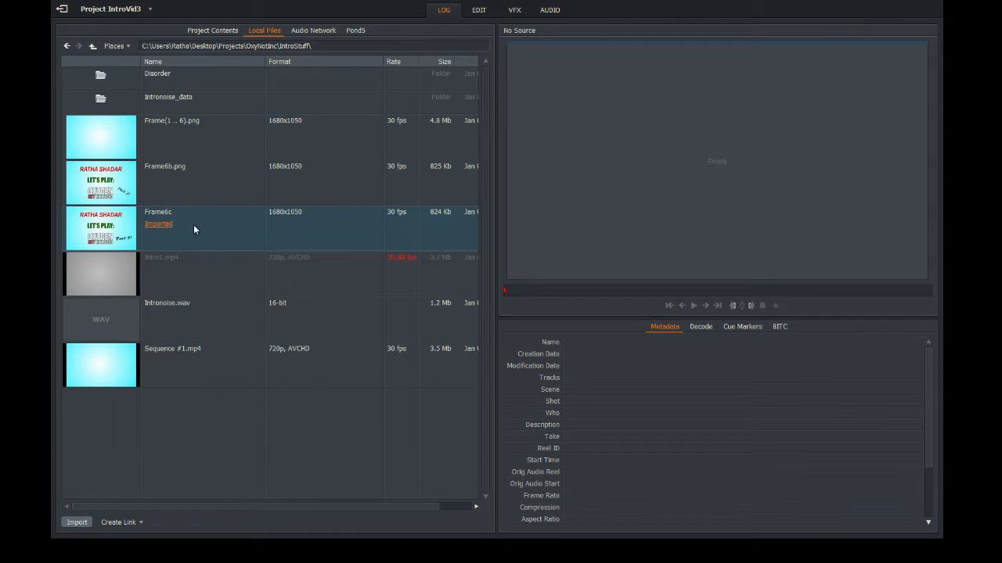
double_click(207, 318)
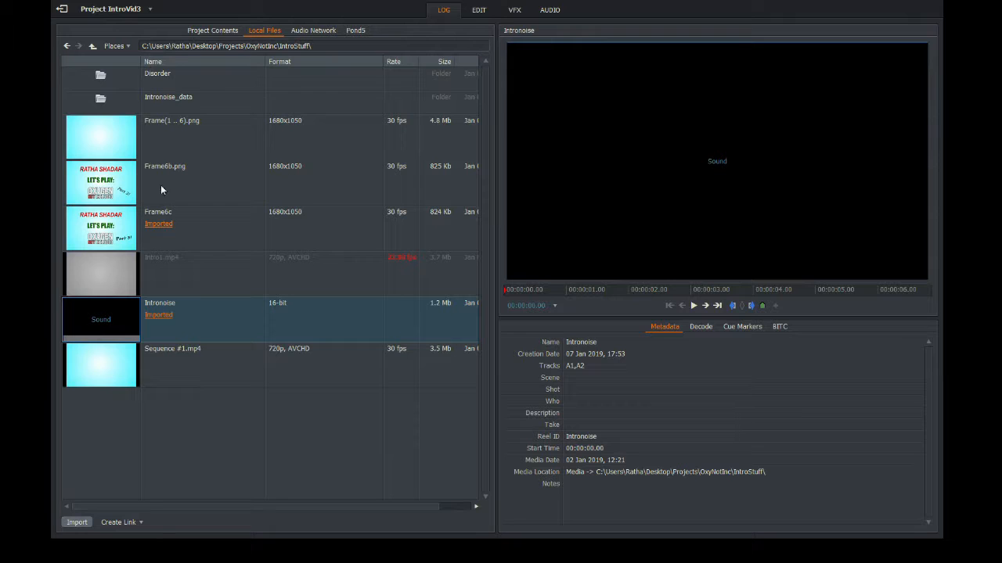
- Examine the finished timeline of the IntroVid2 project as a reference and return to the project list
click(62, 11)
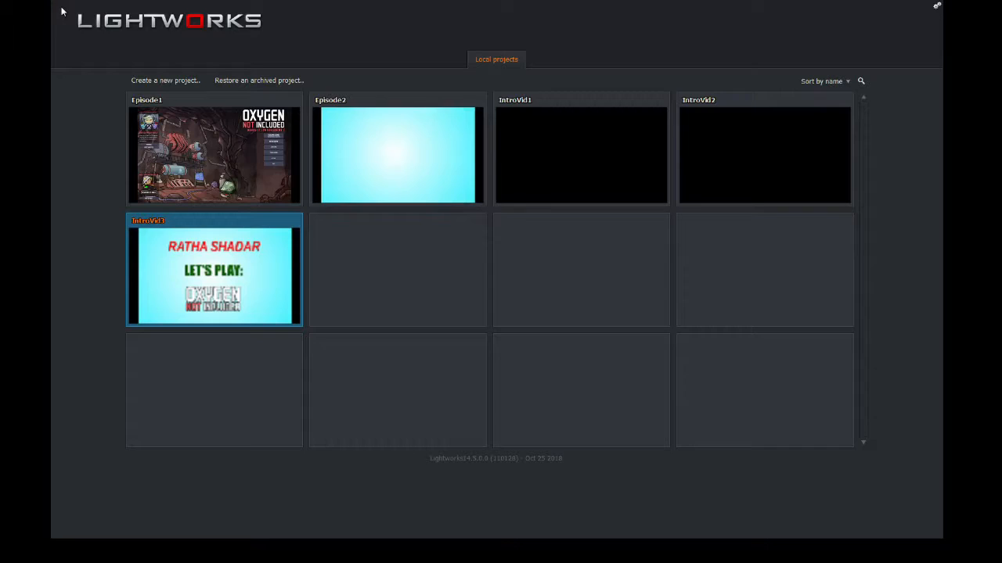
click(734, 141)
click(734, 141)
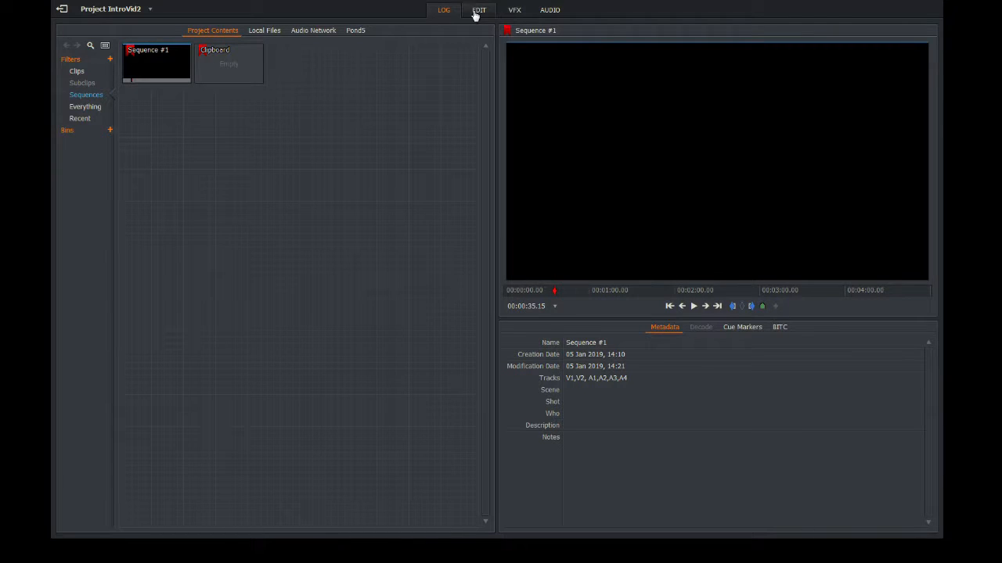
click(478, 10)
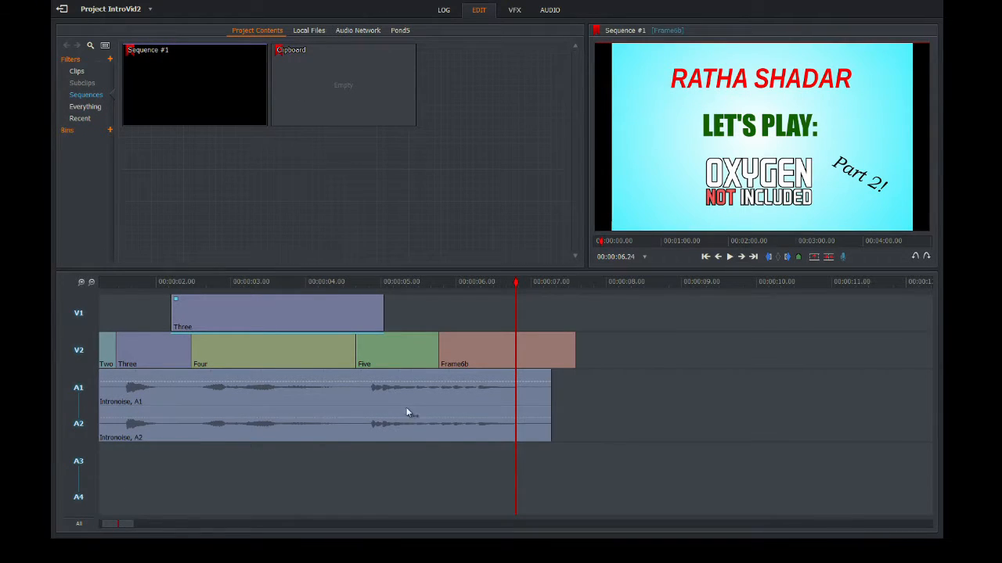
click(62, 10)
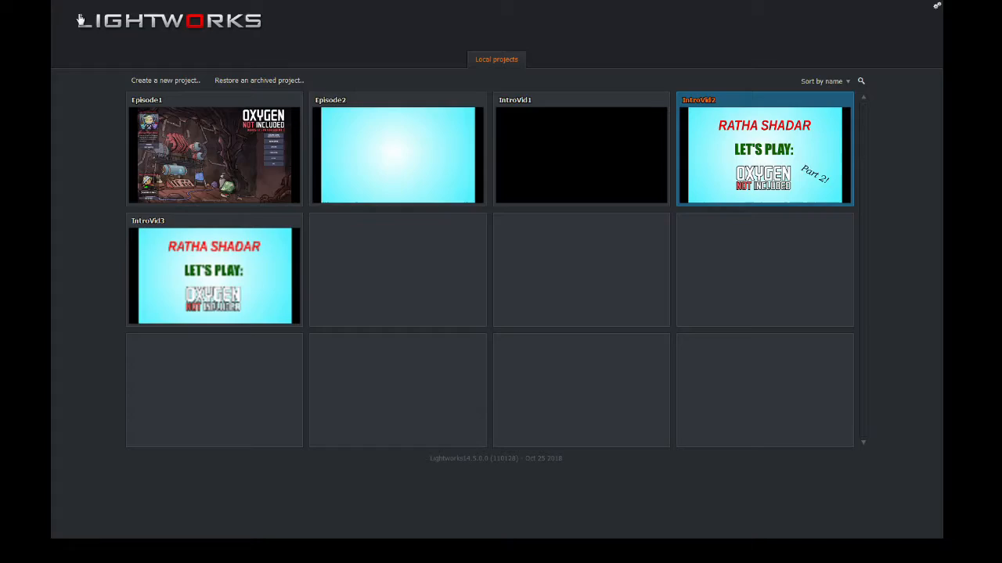
- Reopen the IntroVid3 project and switch to its editing workspace
click(247, 258)
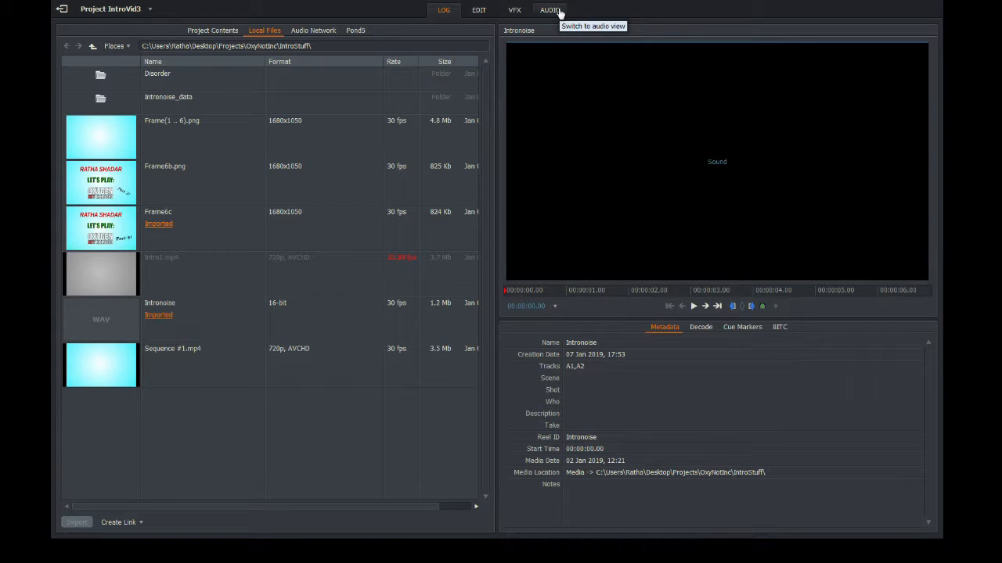
click(479, 10)
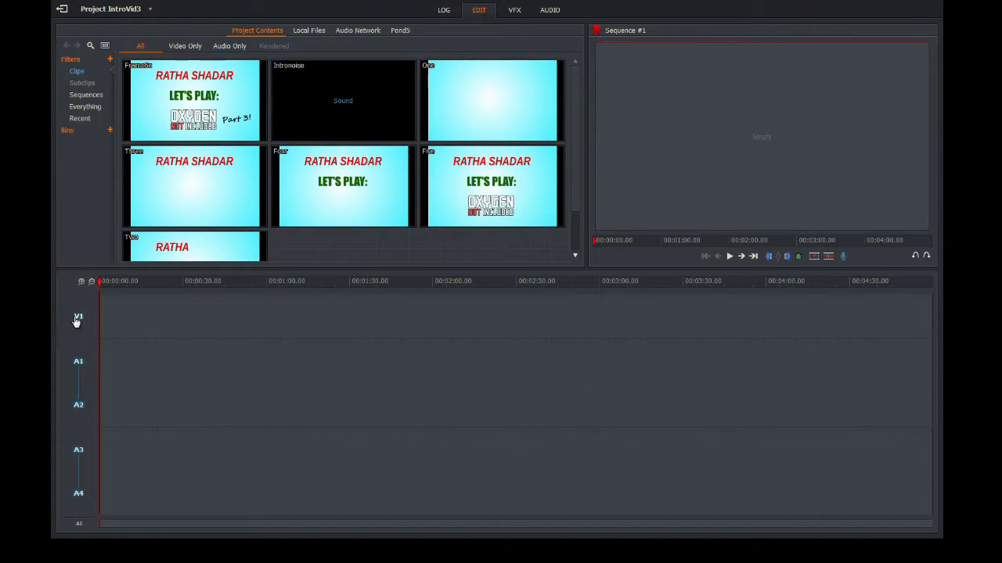
right_click(173, 318)
click(146, 315)
right_click(188, 317)
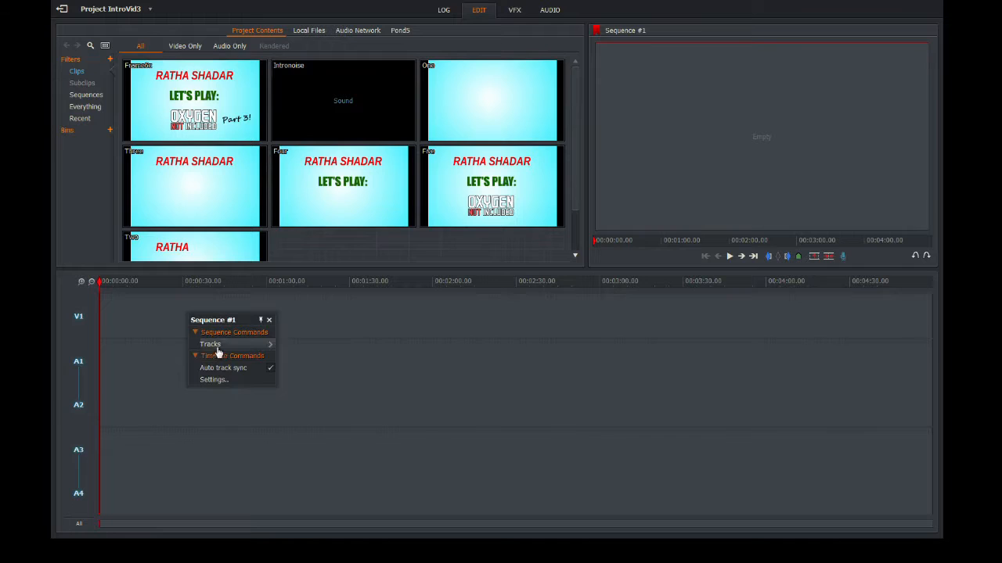
click(141, 331)
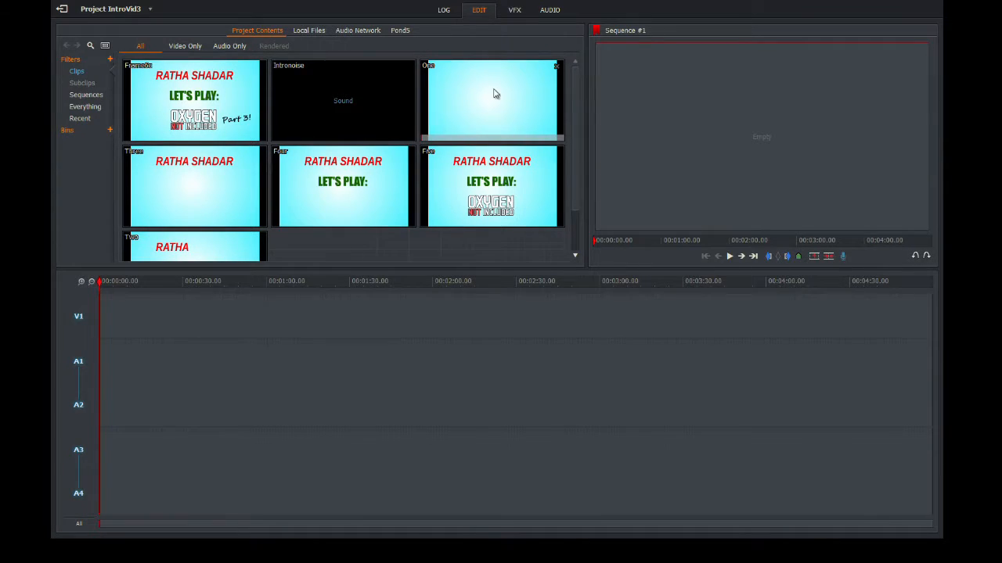
- Place the clips One, Two, Three, Four, Five and Frame6c end to end on track V1 from the sequence start
drag(494, 92, 103, 317)
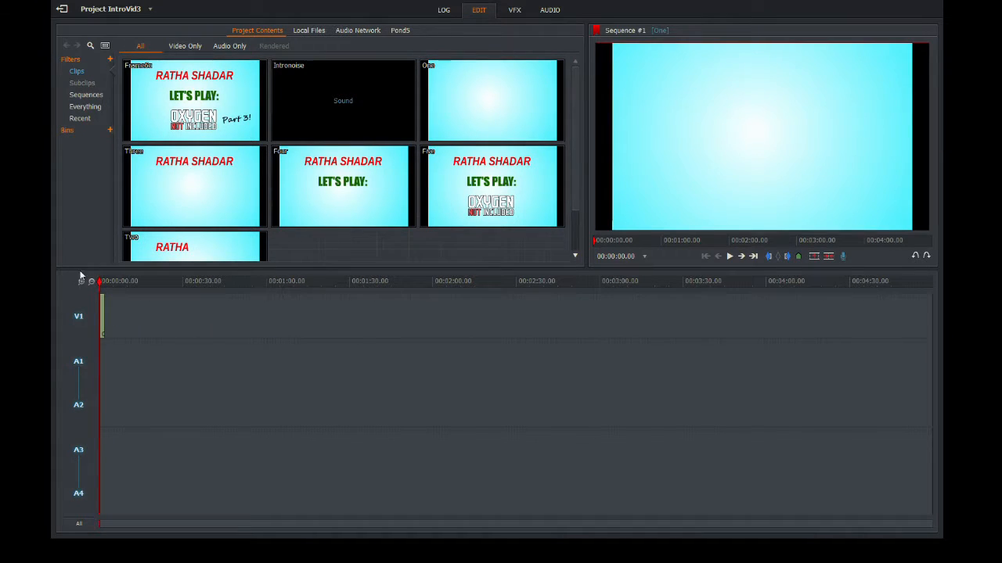
click(80, 282)
click(80, 282)
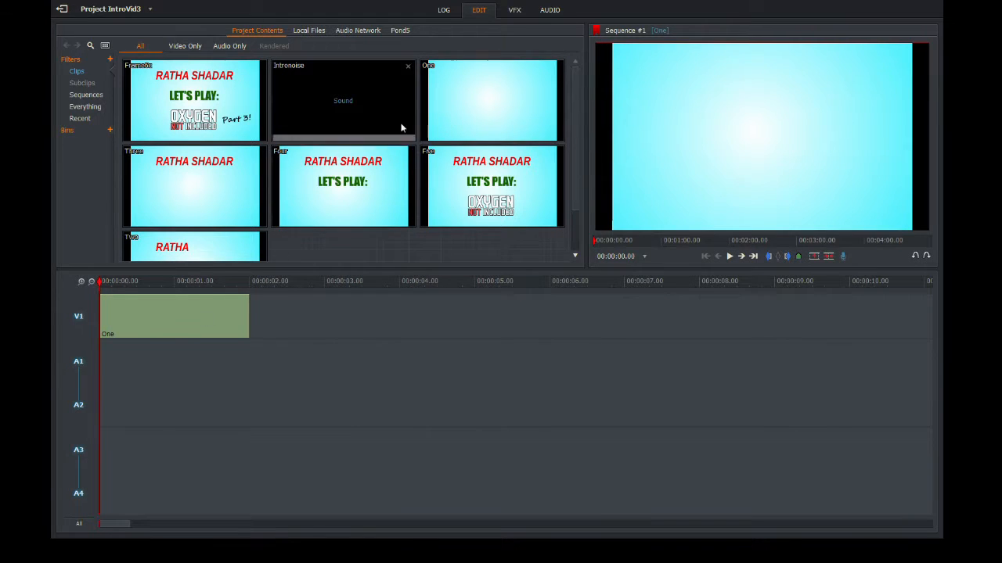
drag(203, 249, 256, 314)
drag(192, 210, 405, 318)
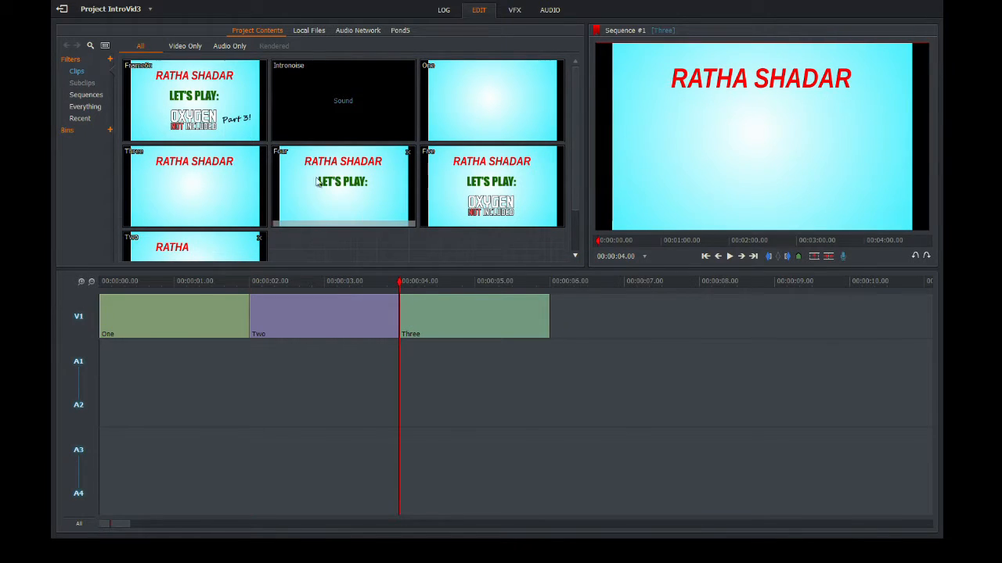
drag(321, 182, 553, 317)
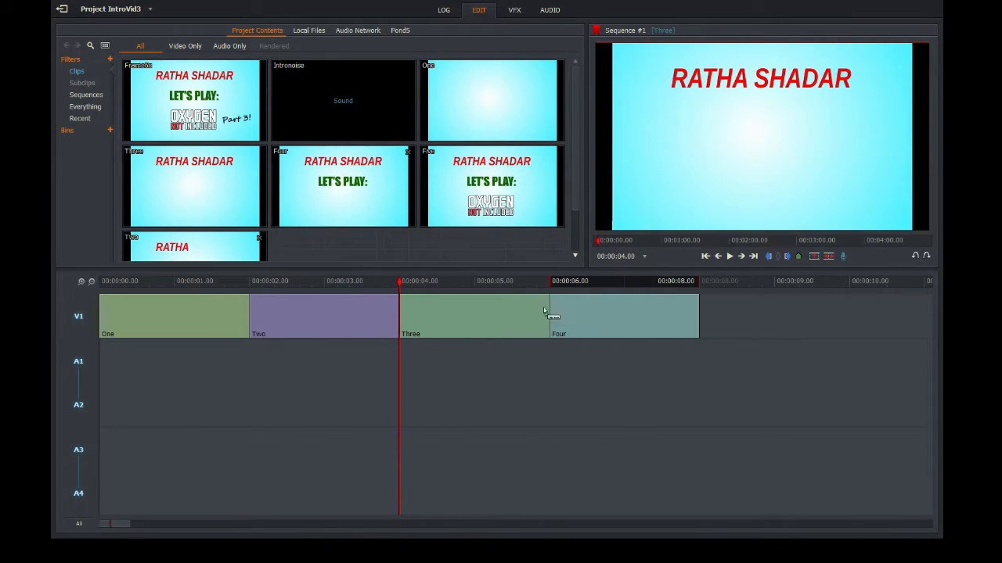
click(550, 316)
drag(480, 181, 700, 325)
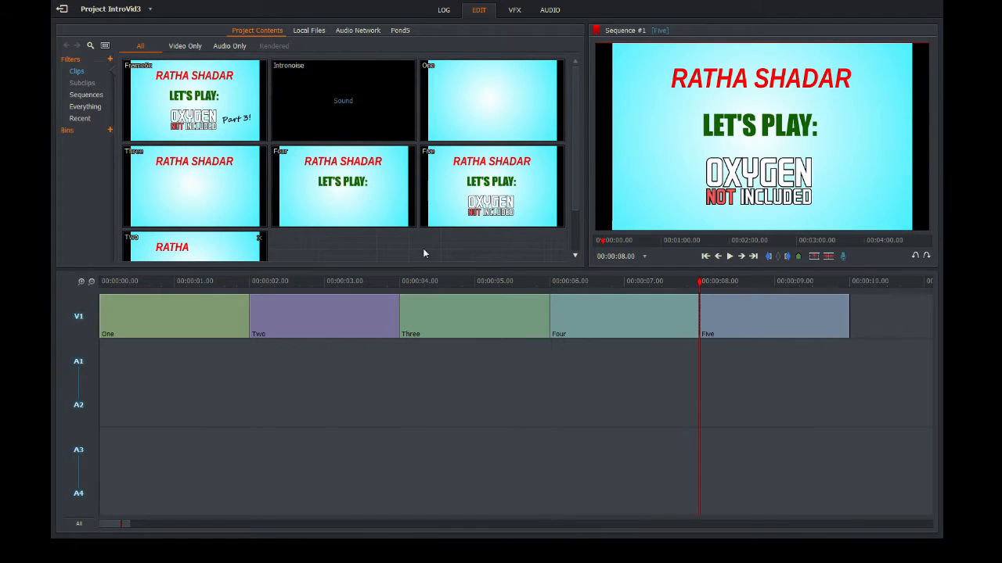
drag(192, 118, 855, 321)
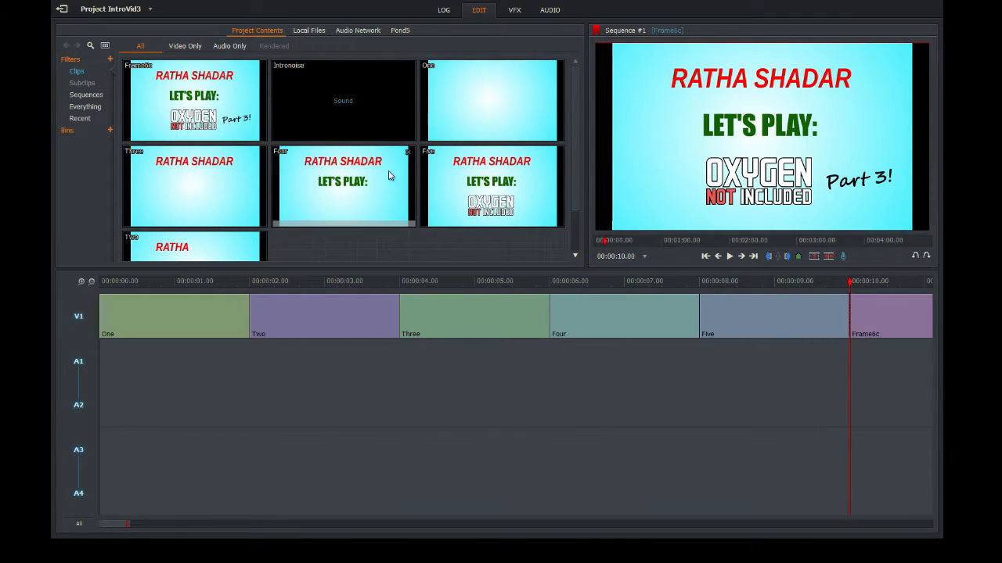
click(149, 12)
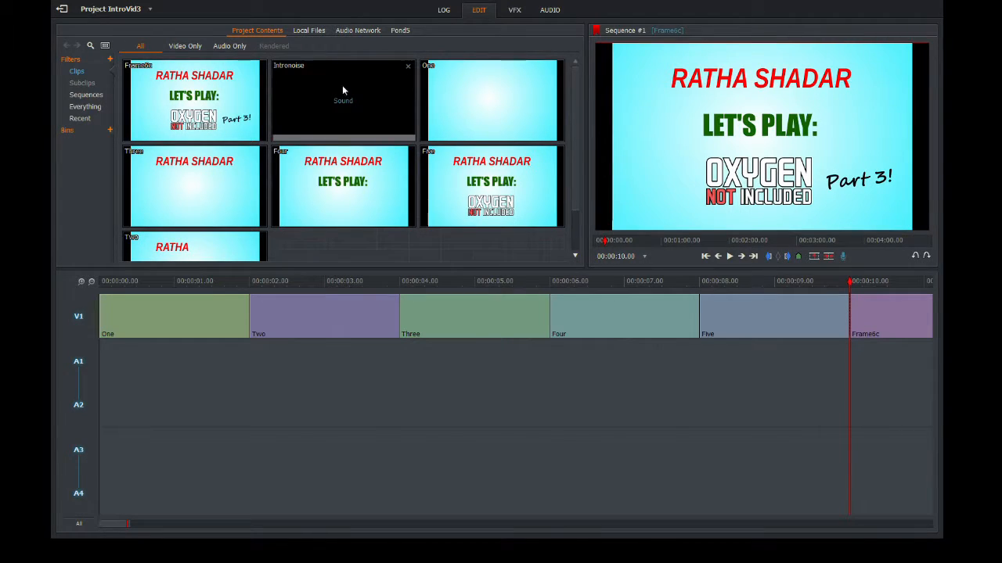
- Place the Intronoise audio at the start of tracks A1 and A2 and exit the project
drag(331, 78, 96, 423)
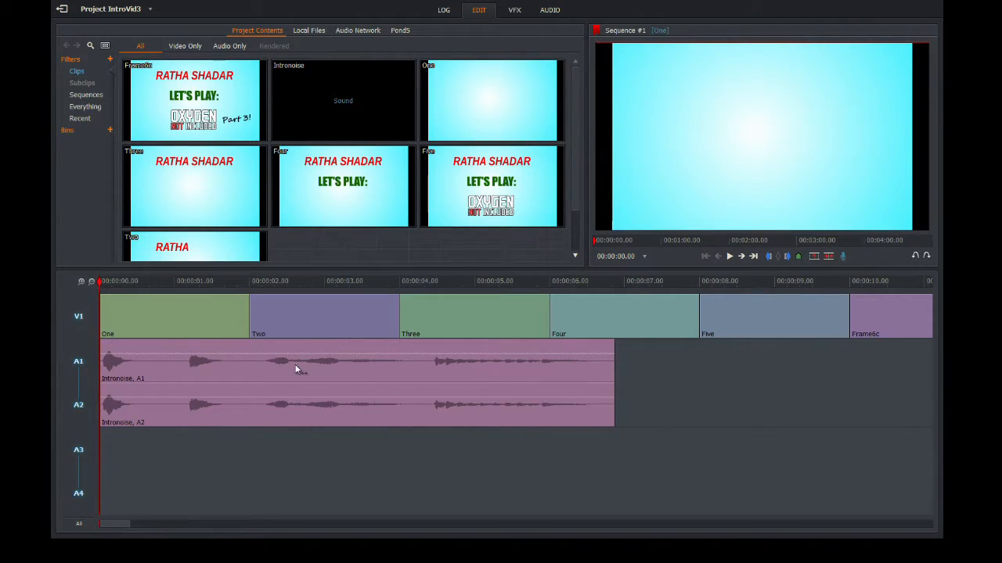
mouse_move(297, 365)
mouse_down()
mouse_move(514, 375)
mouse_move(317, 375)
mouse_move(604, 377)
mouse_move(302, 373)
mouse_up()
click(63, 9)
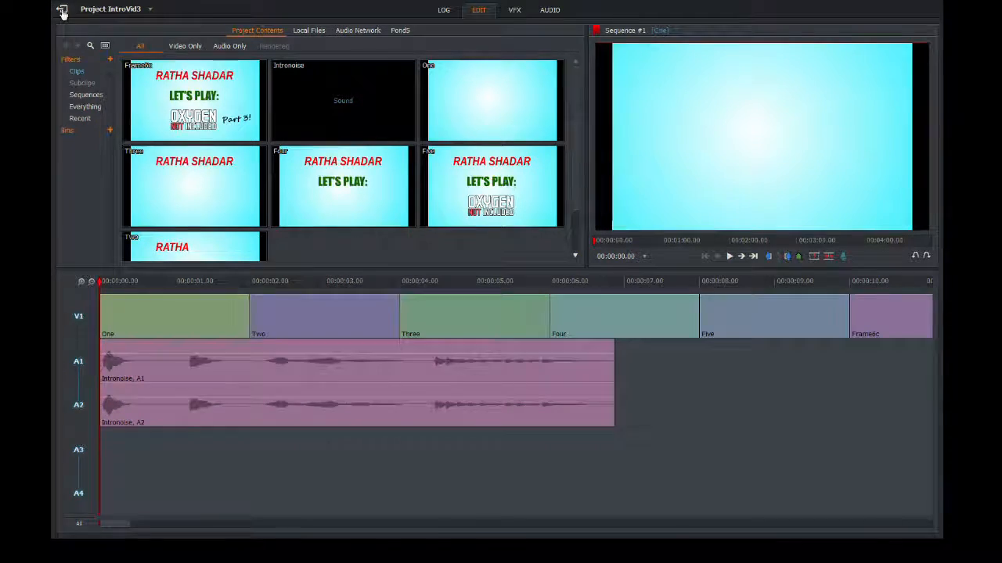
- Open the IntroVid2 project and examine the cut positions of its clips and where the intro audio starts
click(710, 140)
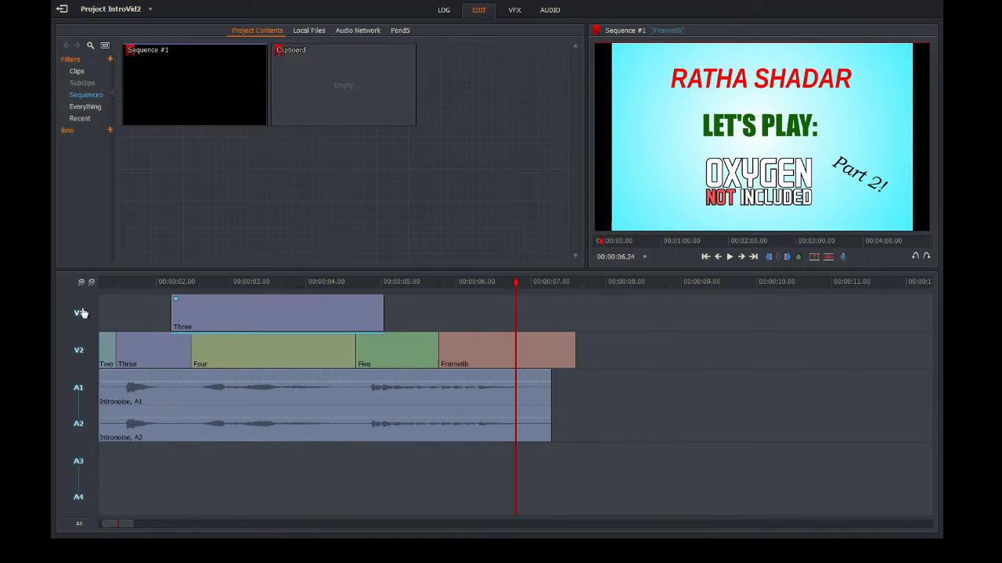
click(80, 282)
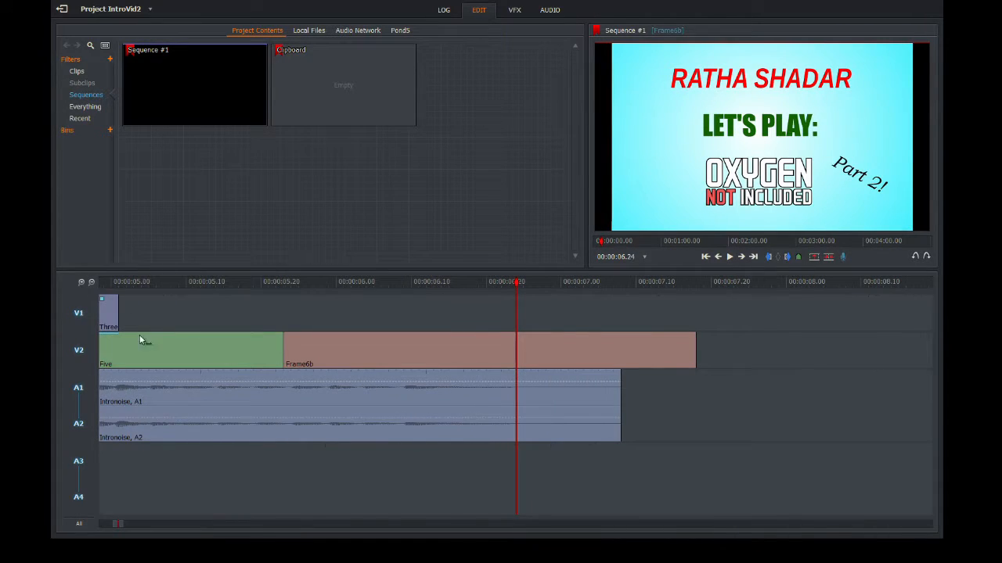
click(81, 282)
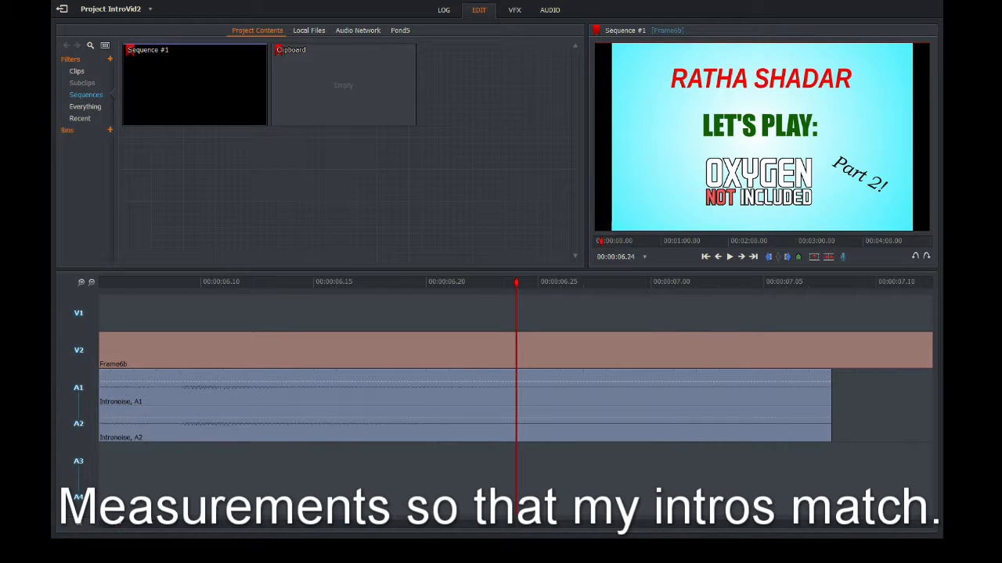
click(91, 282)
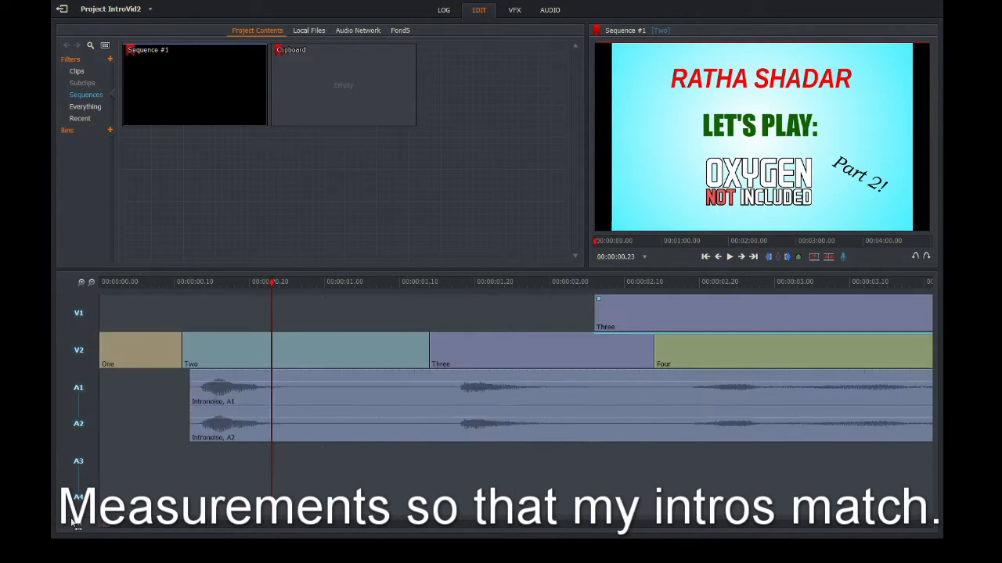
key(Home)
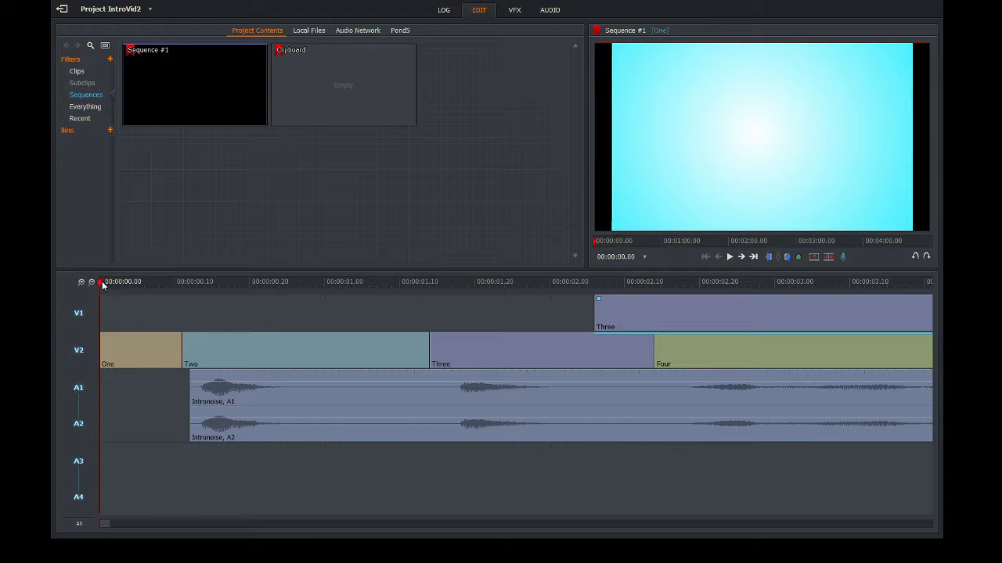
click(138, 283)
drag(141, 282, 174, 283)
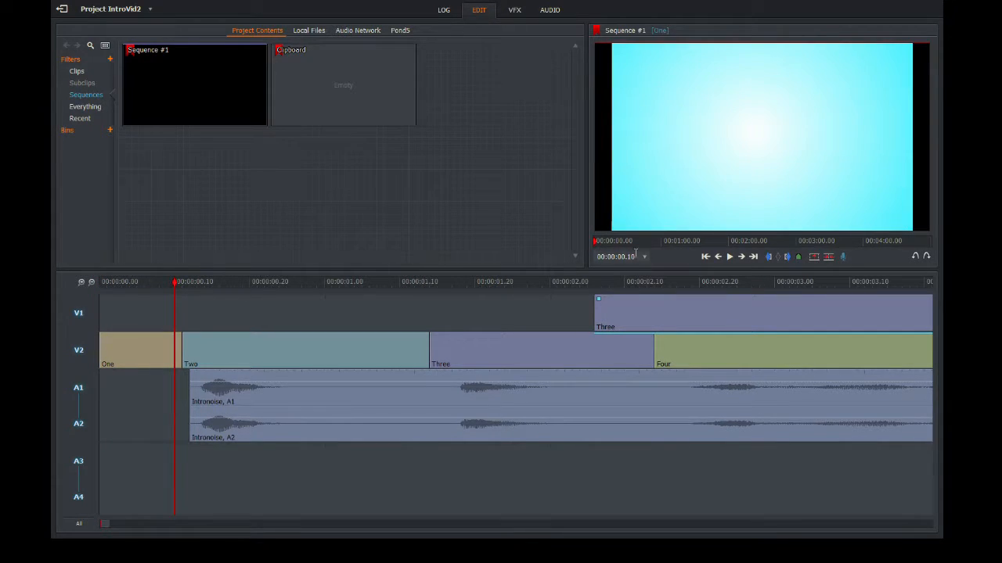
drag(173, 282, 183, 284)
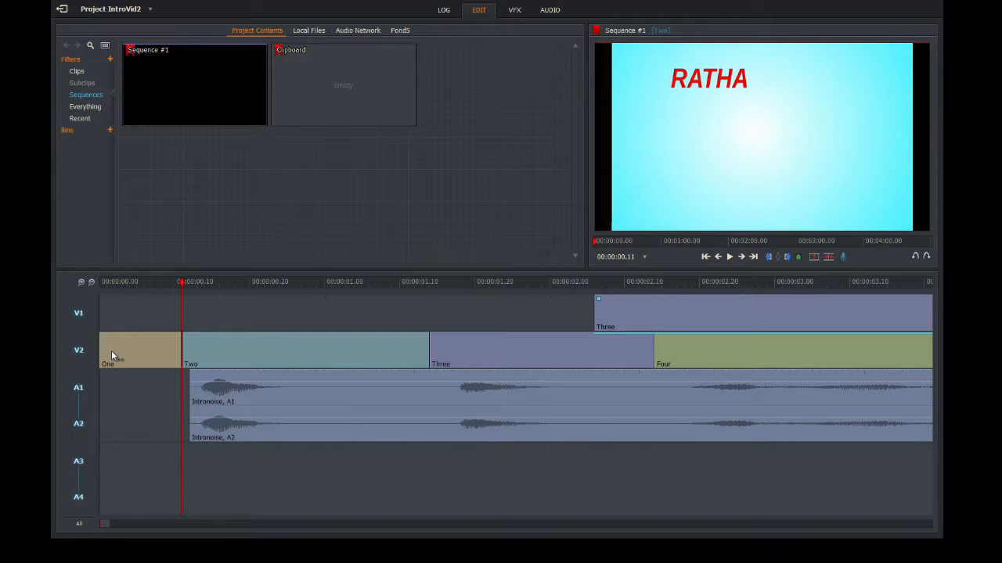
drag(185, 286, 189, 284)
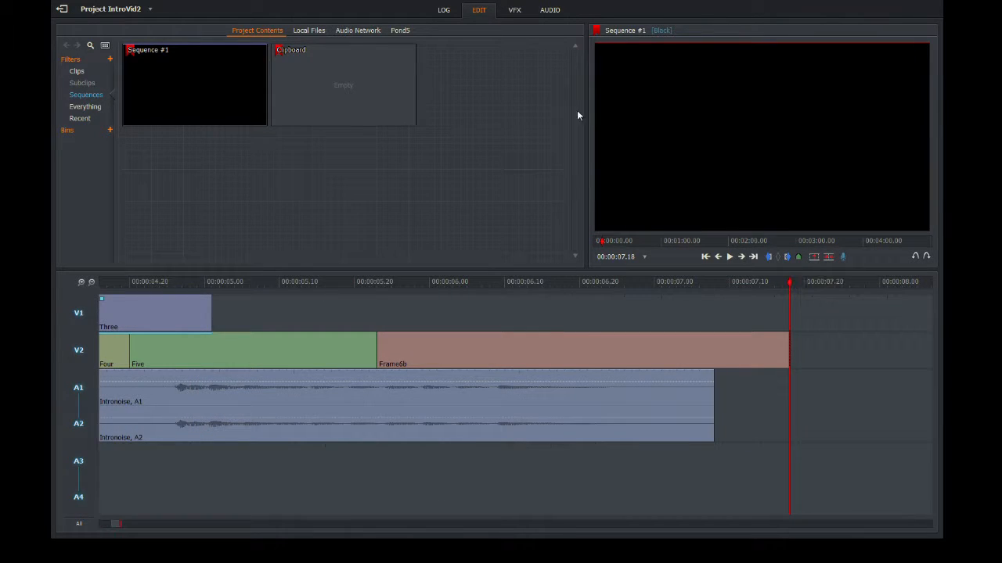
- Return to the IntroVid3 project and disable audio tracks A1 to A4 so edits affect only track V1
click(62, 8)
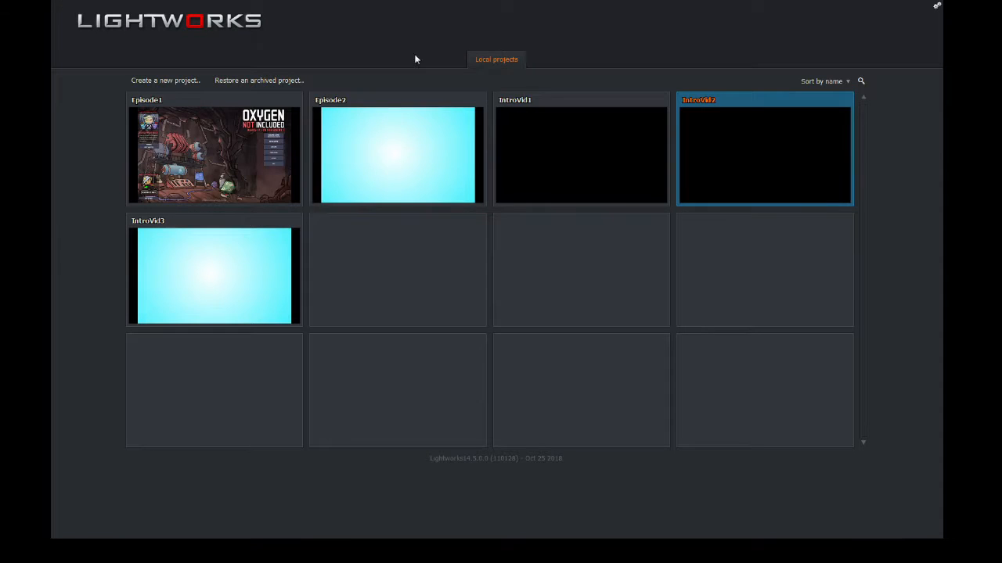
click(197, 294)
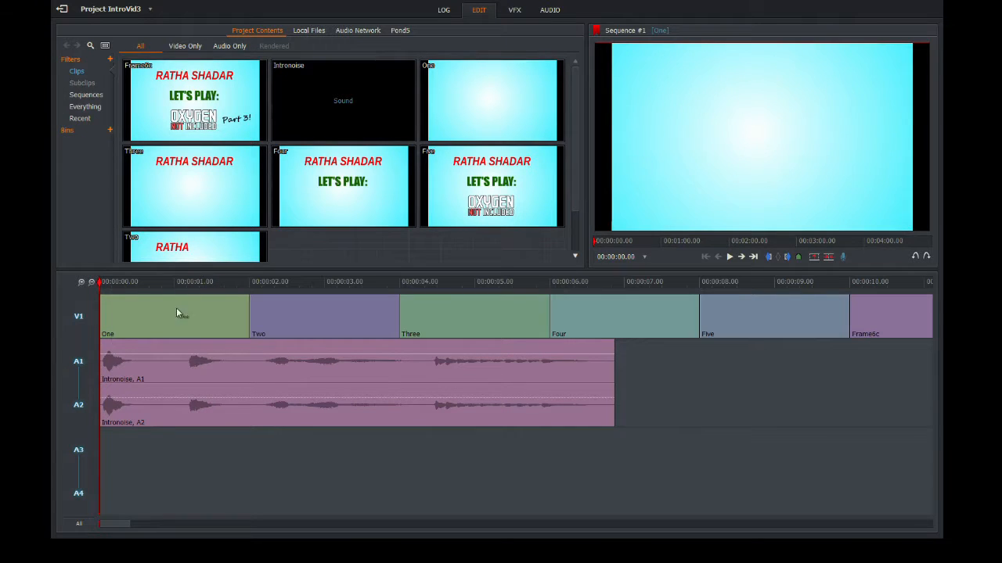
click(242, 316)
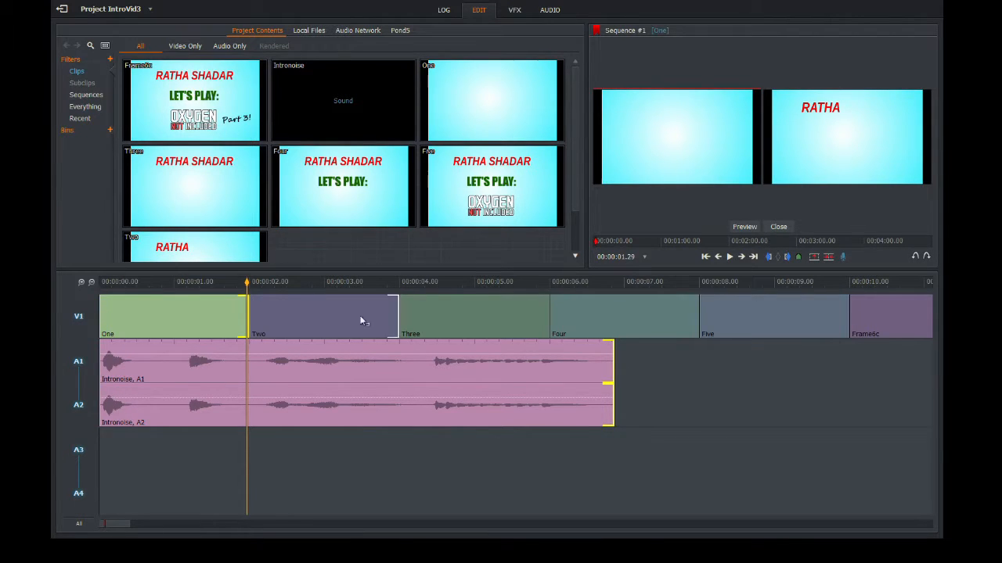
click(245, 313)
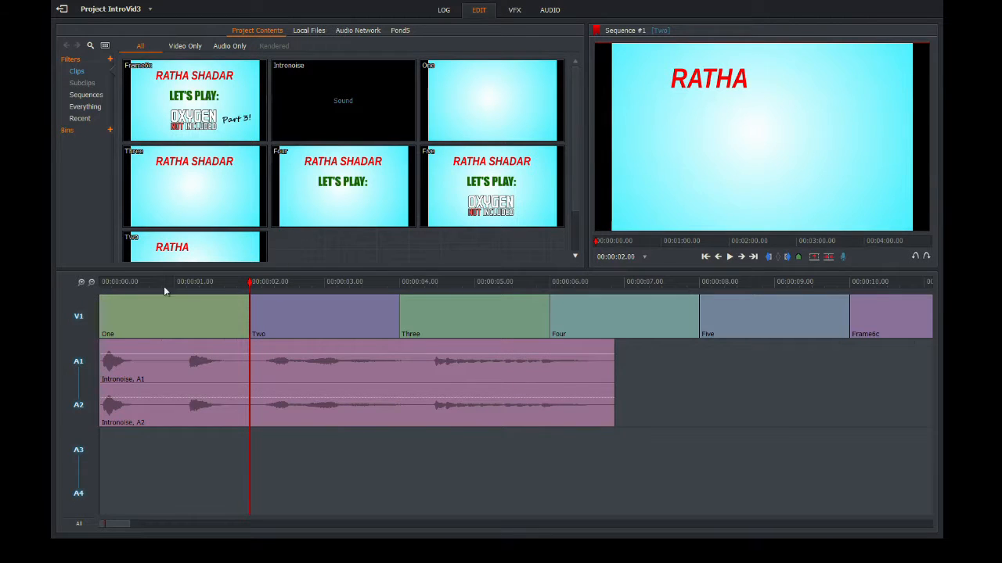
click(74, 378)
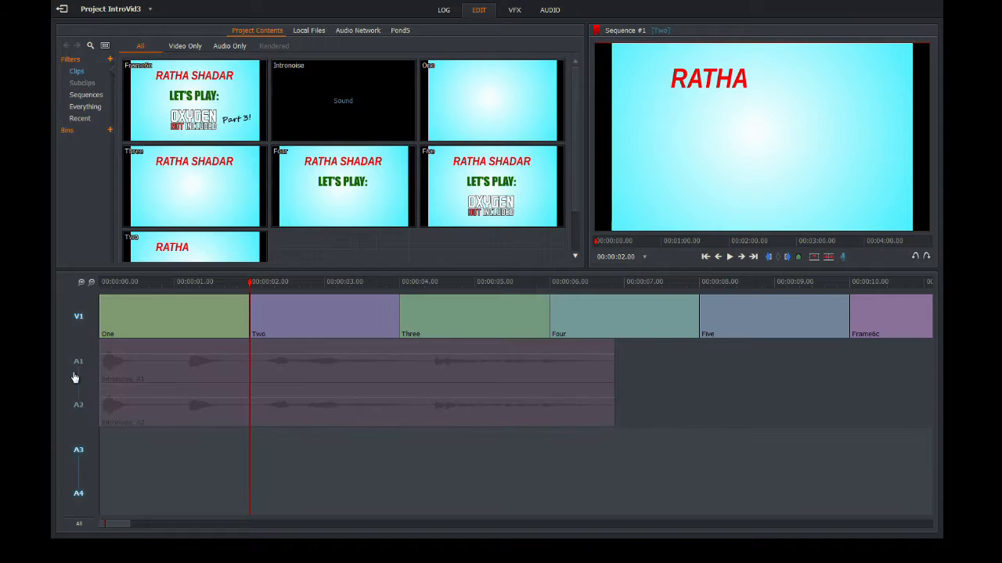
click(84, 474)
click(238, 316)
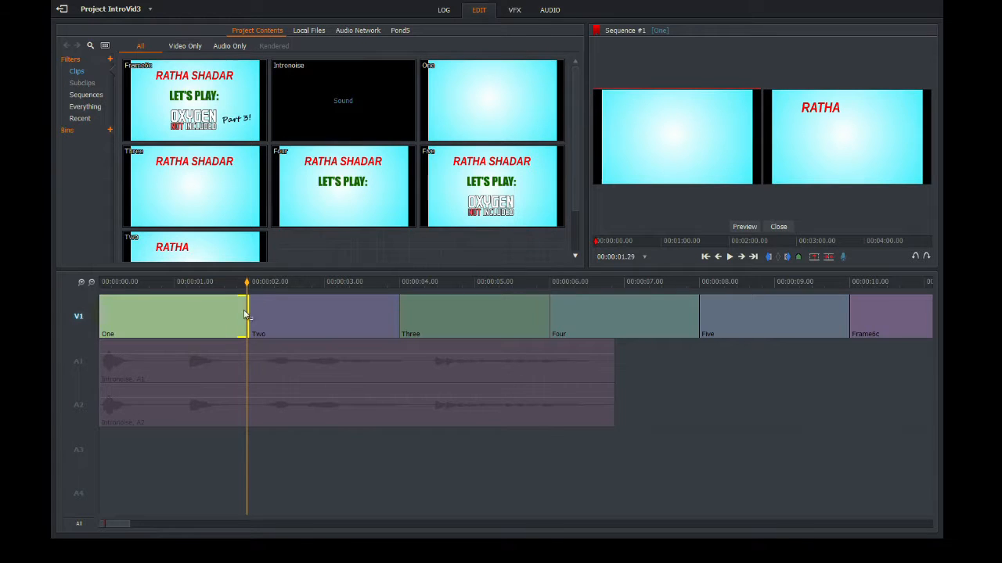
drag(244, 324, 123, 319)
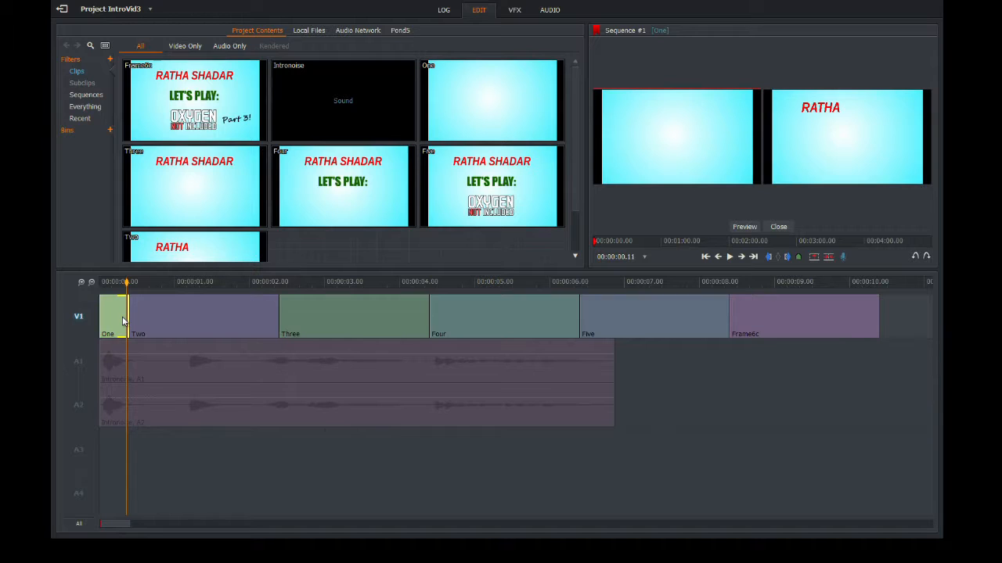
click(130, 286)
drag(125, 321, 126, 319)
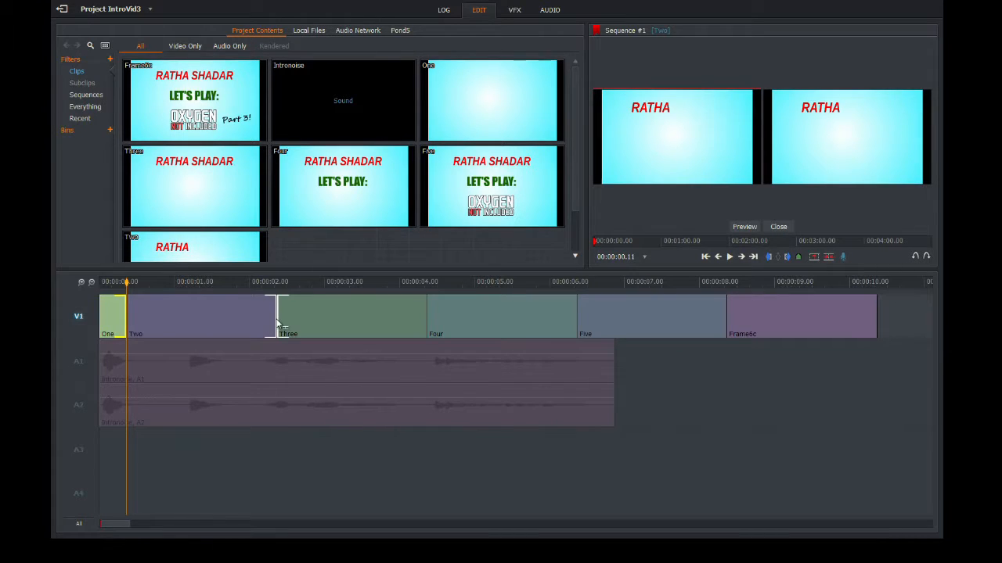
mouse_move(268, 319)
mouse_down()
mouse_move(257, 319)
mouse_move(270, 323)
mouse_up()
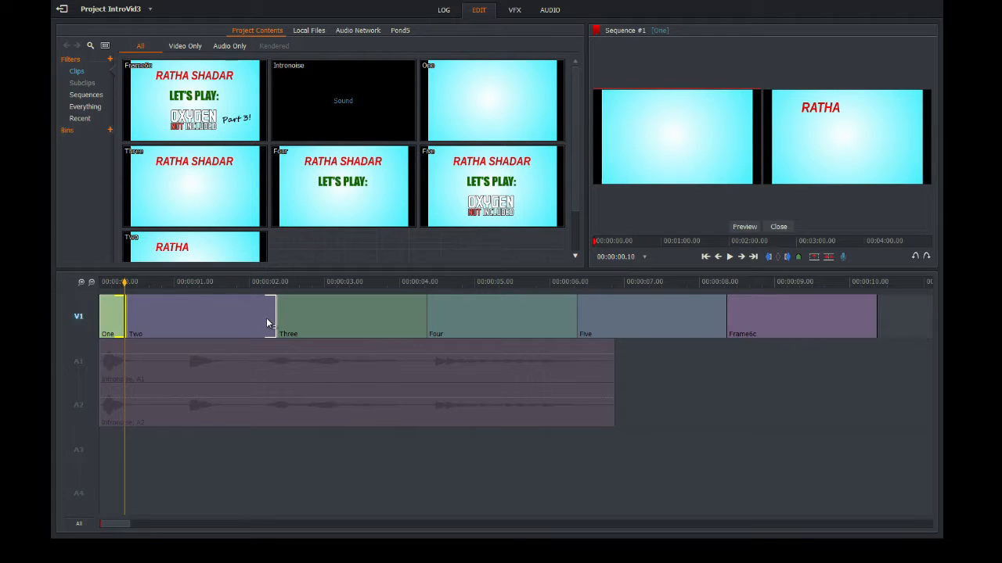
key(ctrl+z)
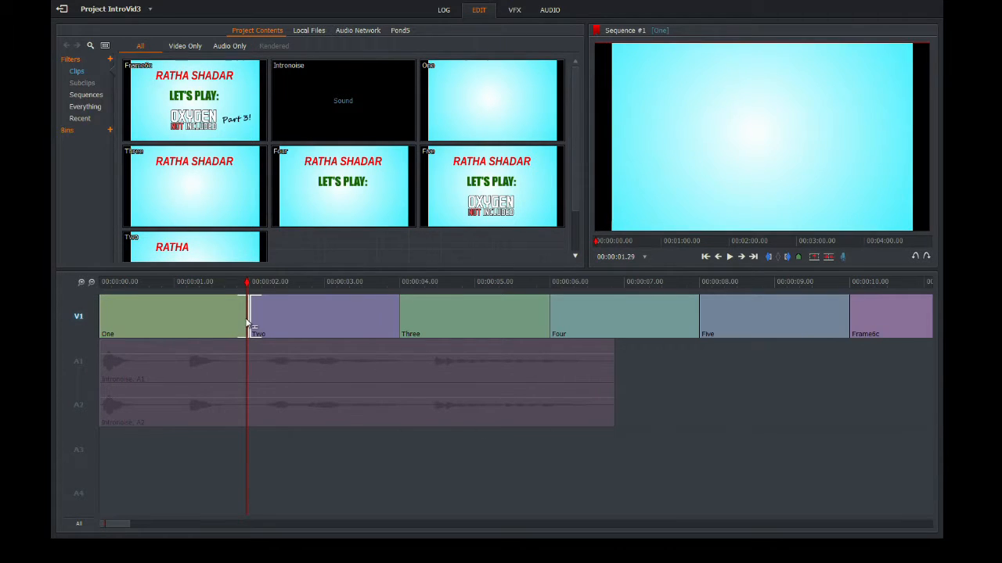
- Shorten clip One on V1 to end at 00:00:00.11, with the following clips closing up behind it
click(247, 322)
drag(245, 319, 118, 321)
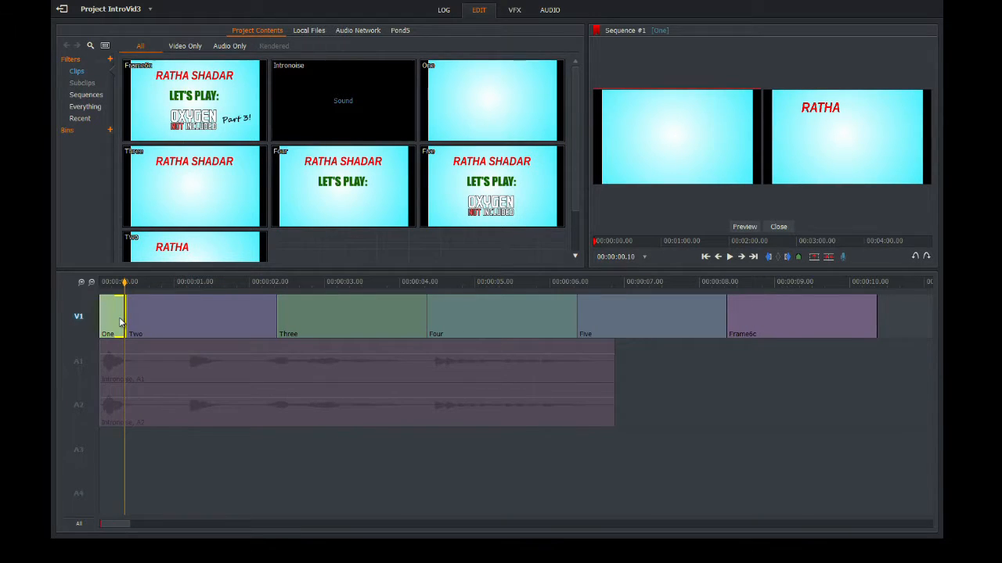
click(127, 285)
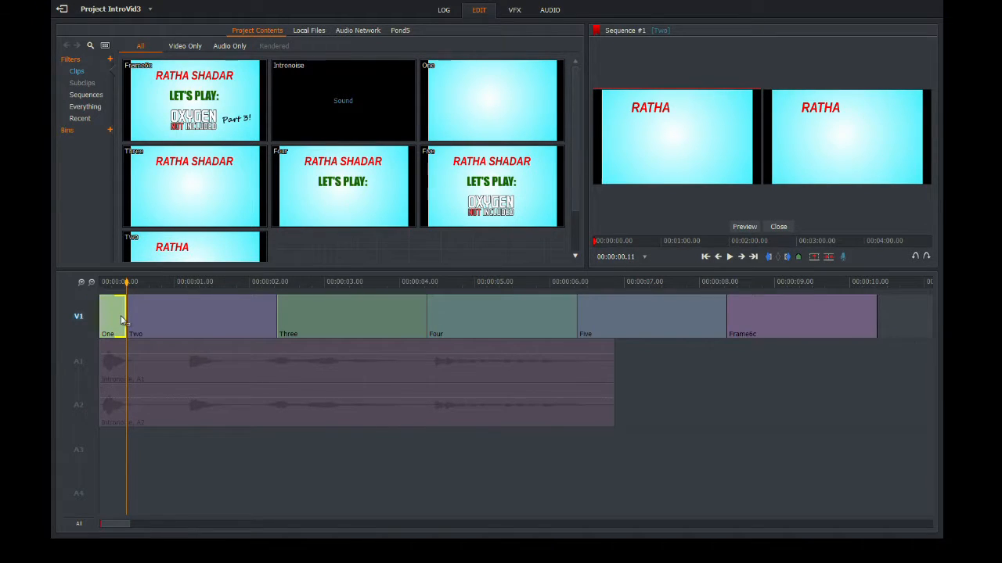
click(122, 319)
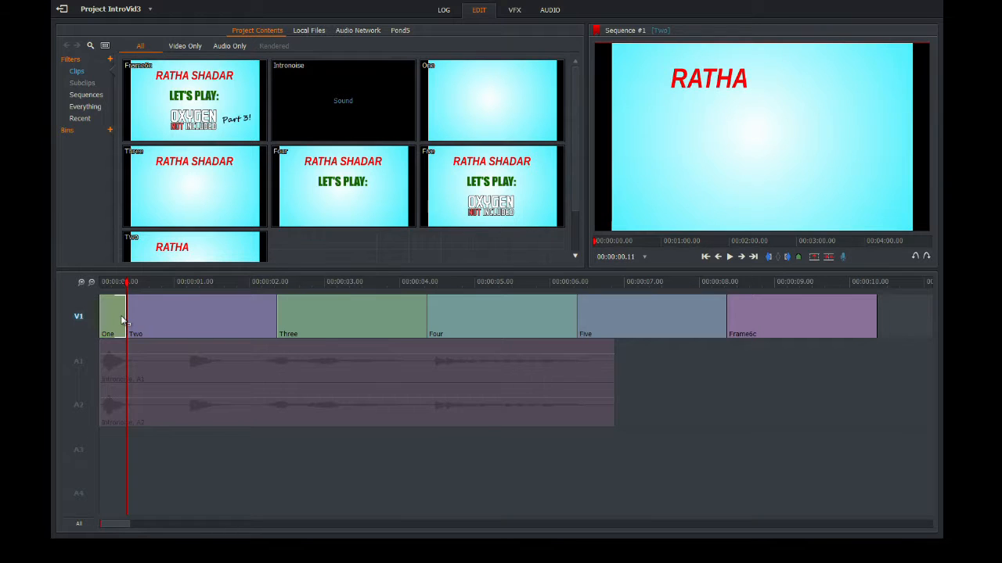
- Shorten clip Two to end at 00:00:01.05, keeping the following clips attached to it
click(273, 321)
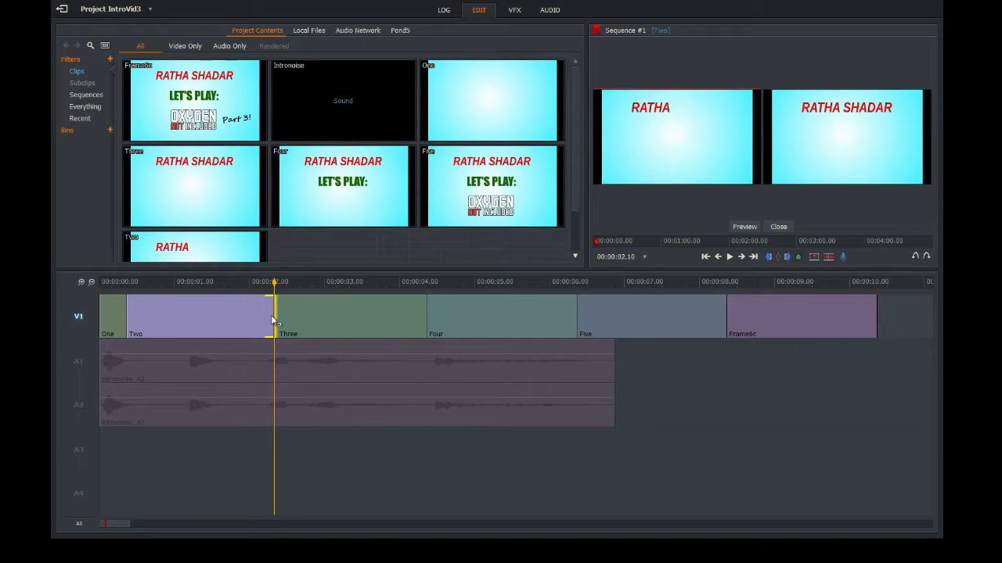
drag(274, 314, 176, 317)
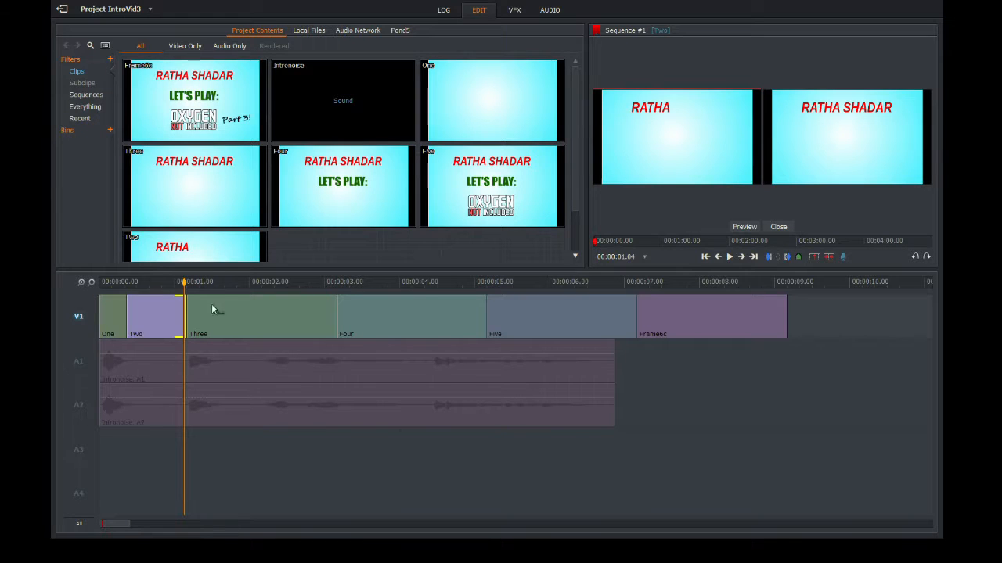
click(189, 338)
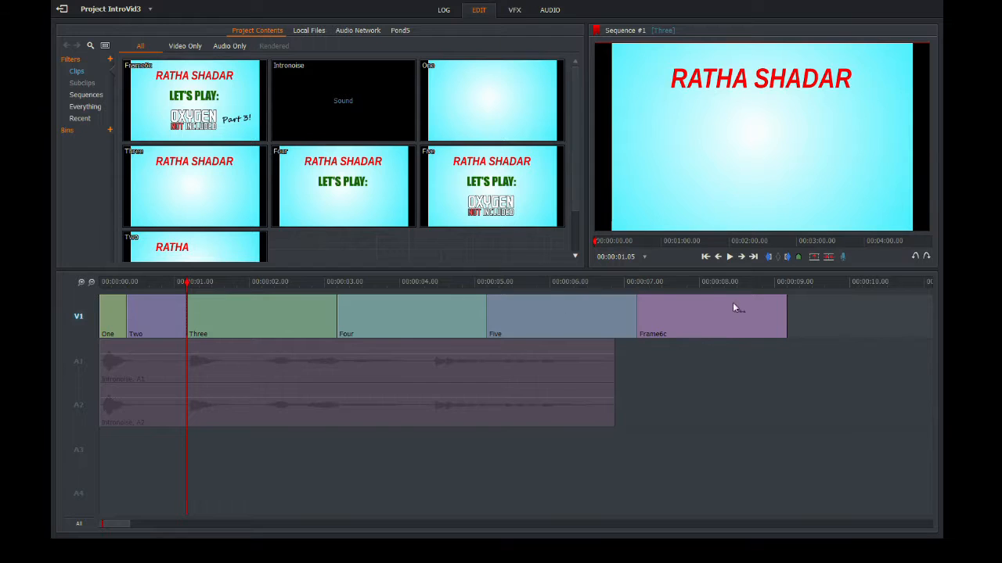
- Add a second video track to the sequence
right_click(825, 308)
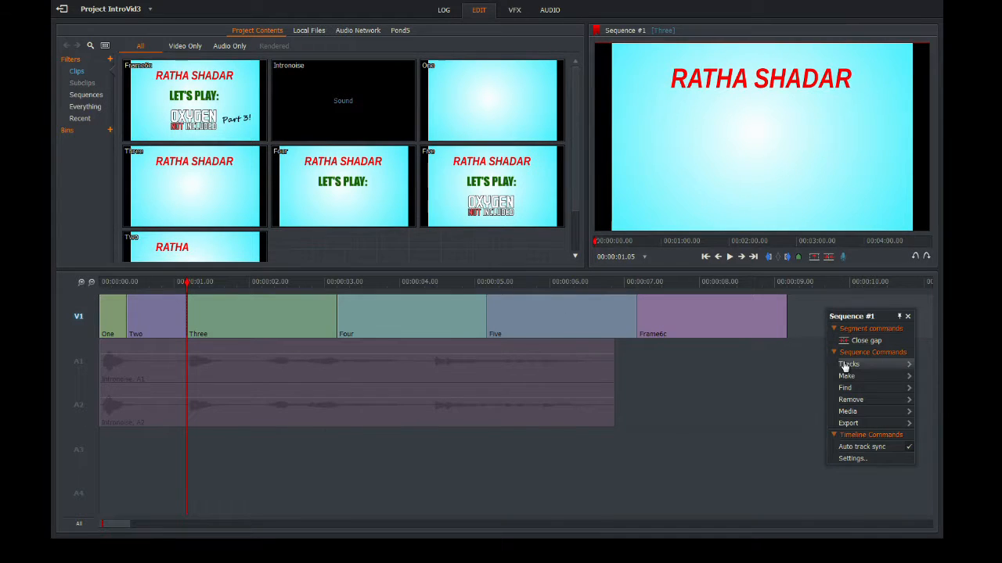
mouse_move(865, 368)
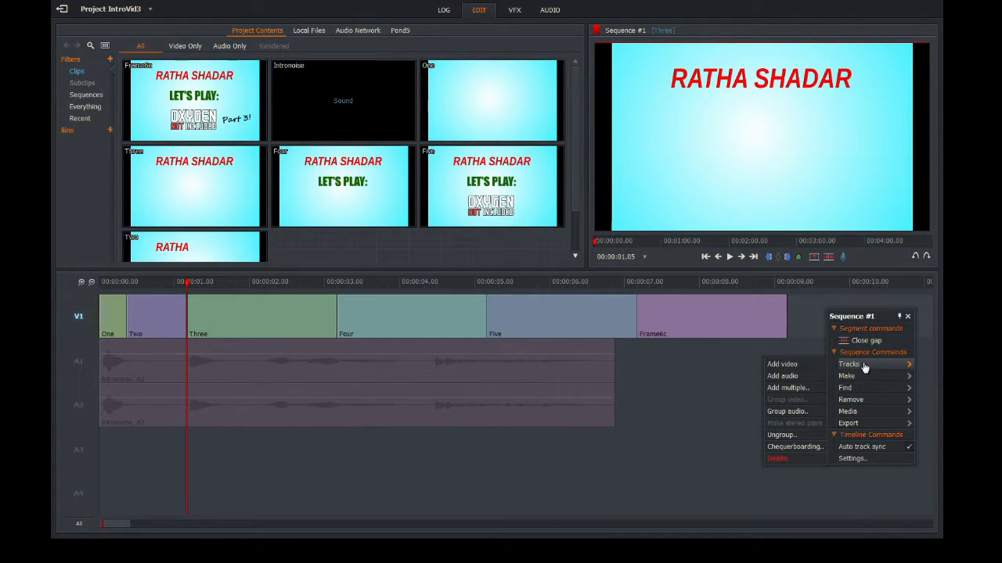
click(787, 367)
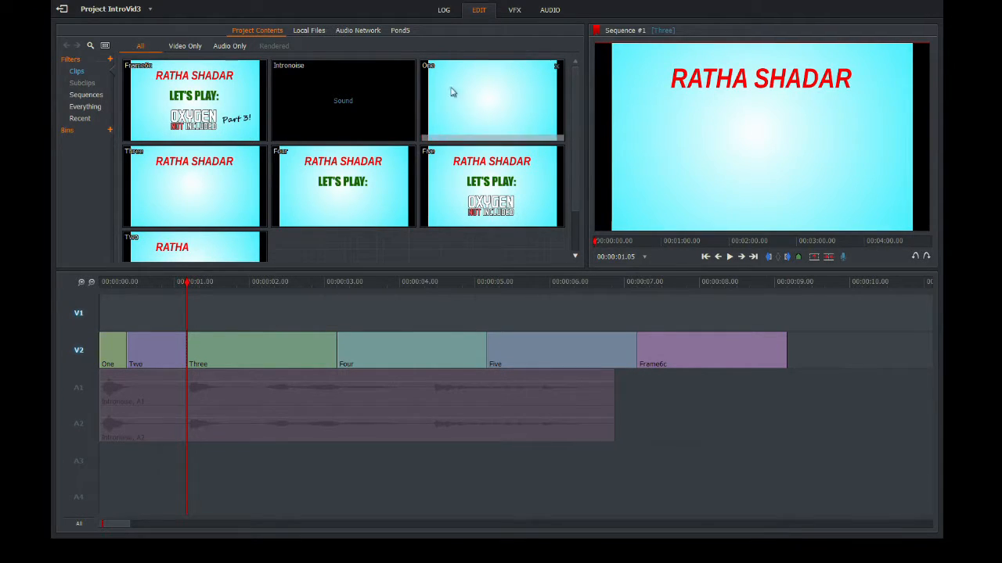
- Place a copy of clip Three on the empty track V1 just after the two-second mark and extend its end to 00:00:05.13
drag(171, 167, 277, 318)
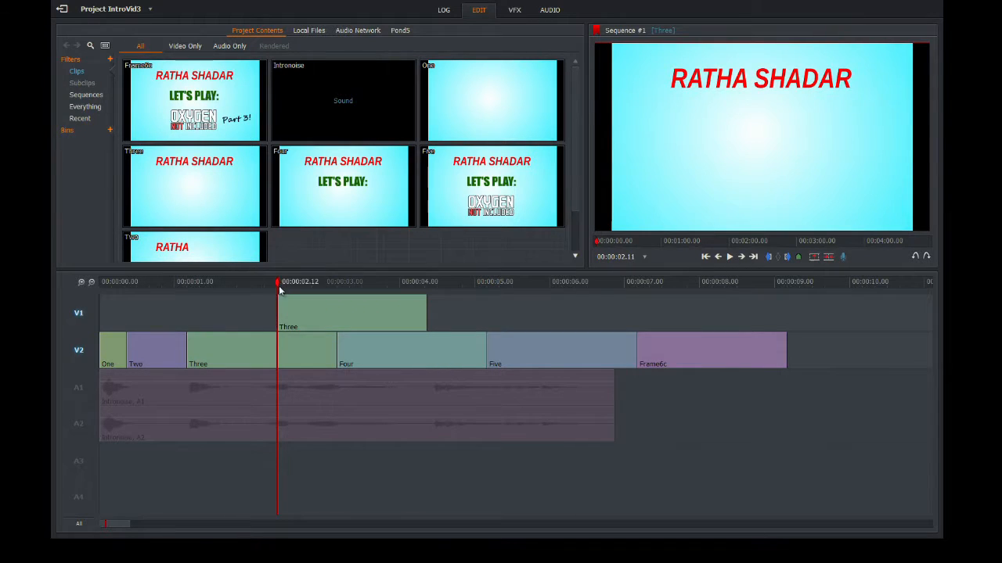
mouse_move(335, 310)
mouse_down()
mouse_move(328, 317)
mouse_move(357, 315)
mouse_move(326, 304)
mouse_up()
click(79, 350)
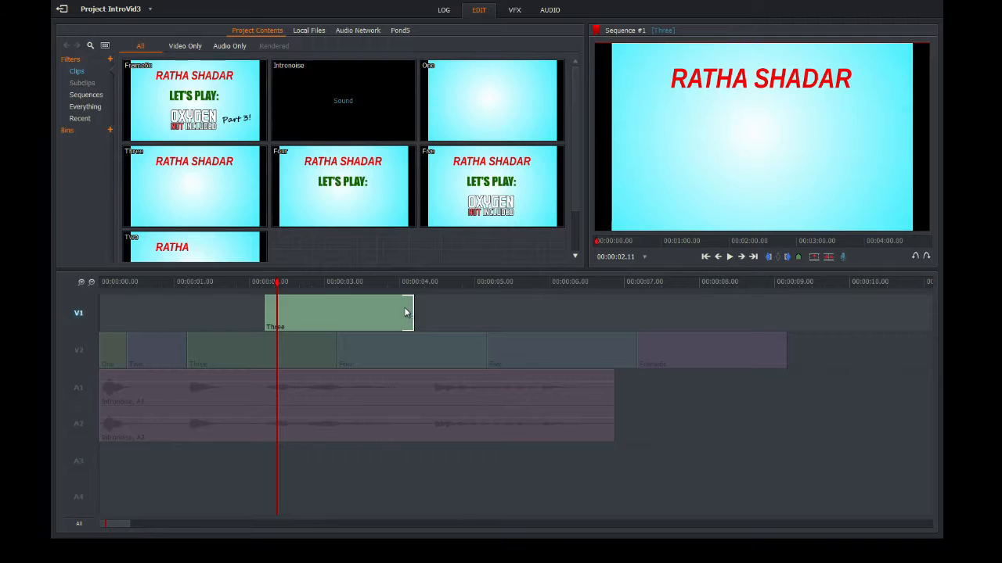
drag(408, 313, 505, 318)
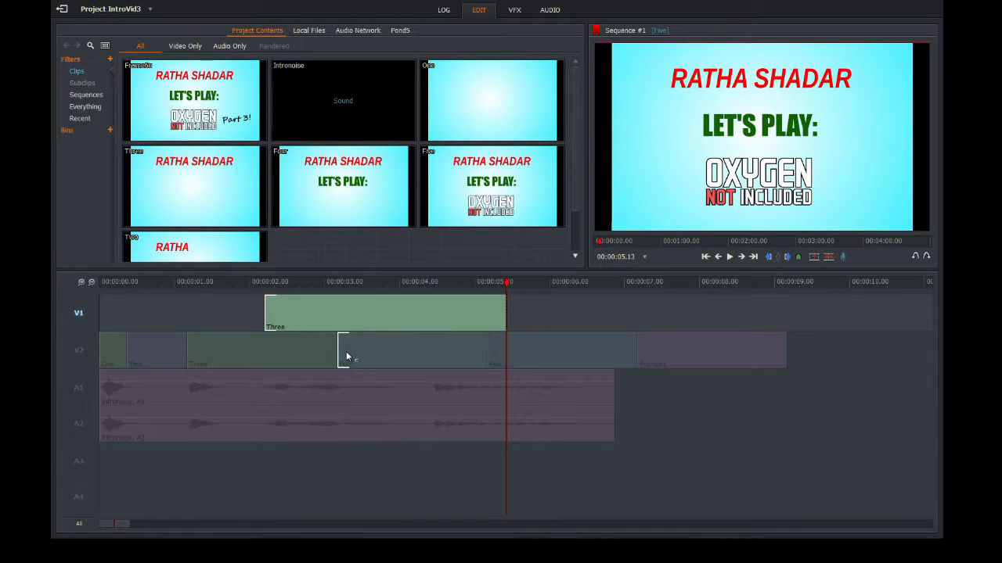
- Restrict editing to track V2 and try to move the cut between clips Three and Four earlier
drag(508, 282, 337, 293)
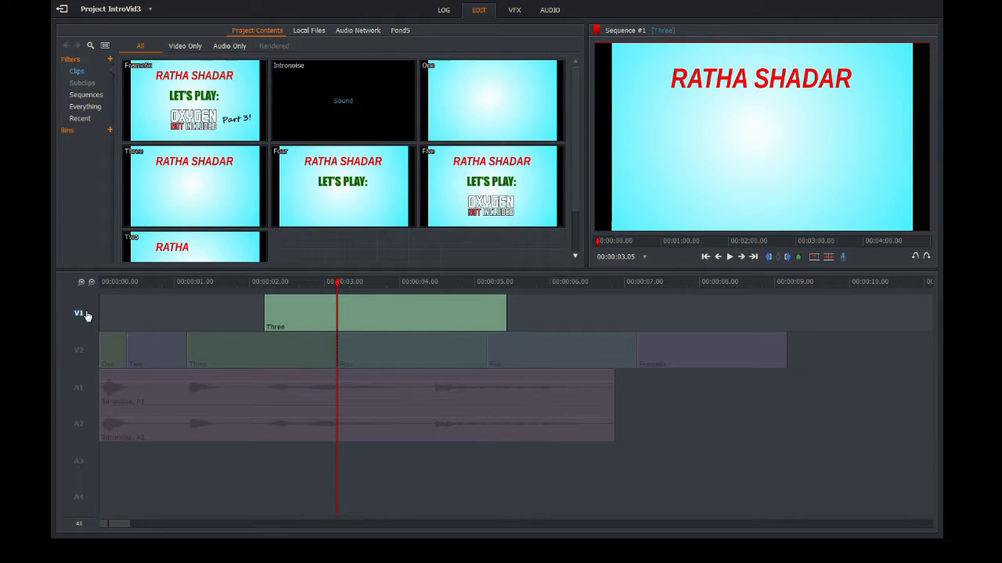
click(78, 350)
click(332, 350)
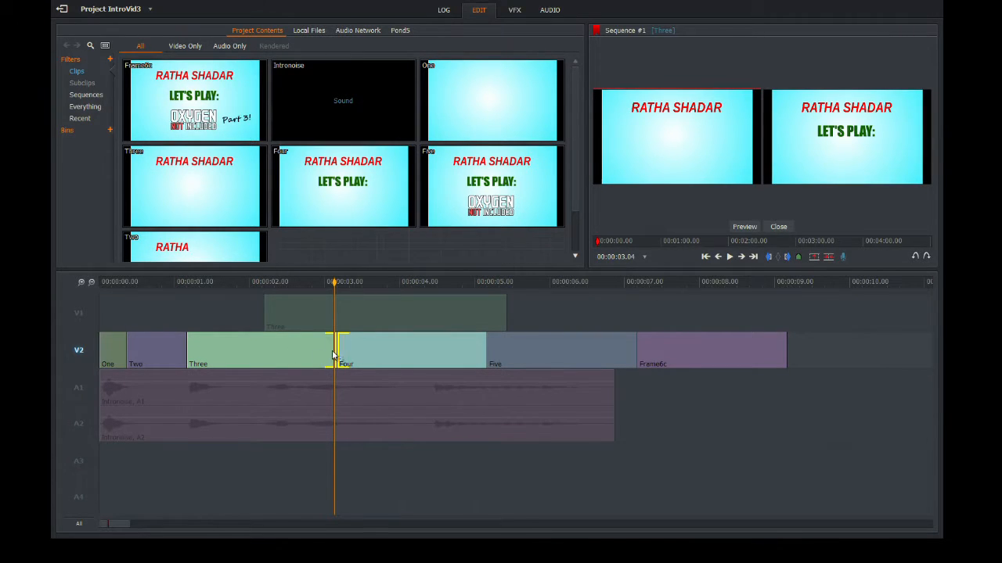
drag(336, 352, 292, 349)
click(340, 356)
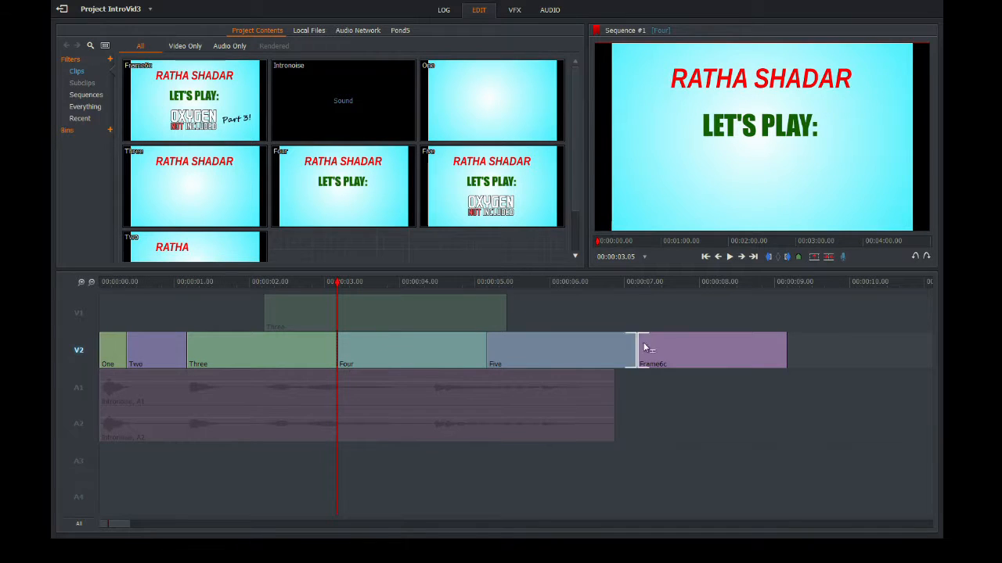
- Move clips Frame6c, Five and Four later on V2 so that Four starts at 00:00:04.10, leaving a gap after clip Three
drag(642, 345, 758, 352)
drag(586, 347, 665, 356)
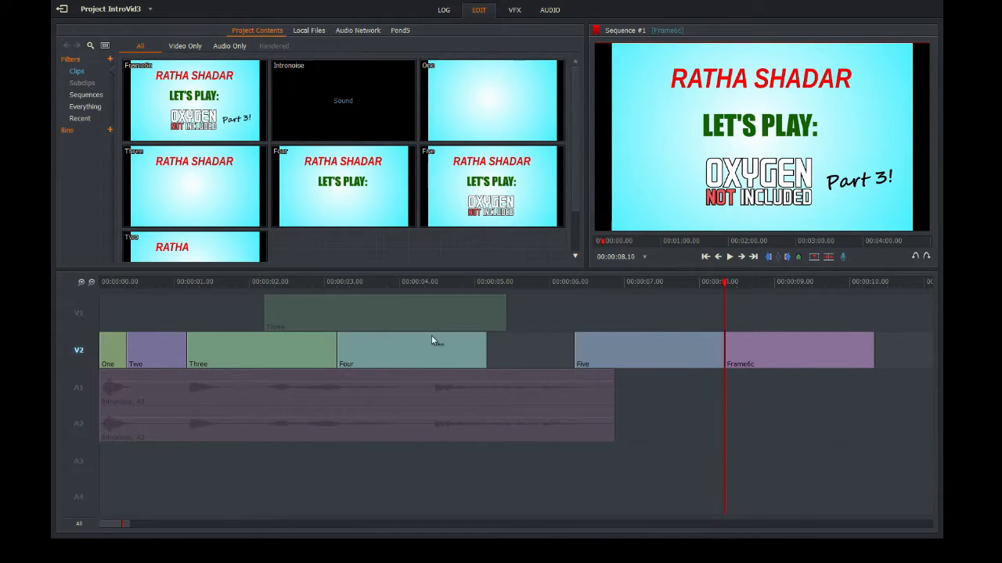
drag(431, 338, 507, 354)
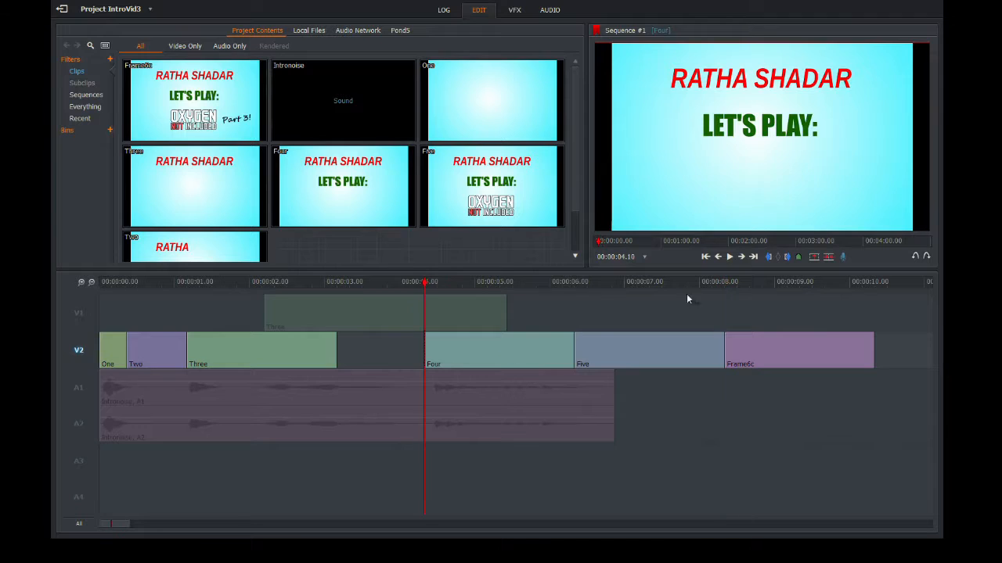
- Shorten clip Three on track V2 so that it ends at 00:00:02.14
click(333, 356)
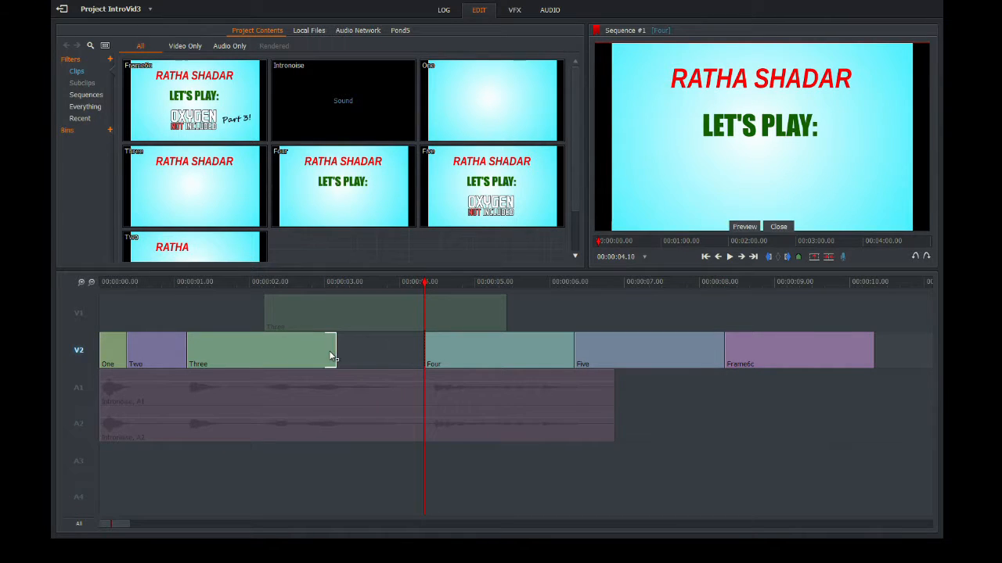
drag(334, 358, 277, 359)
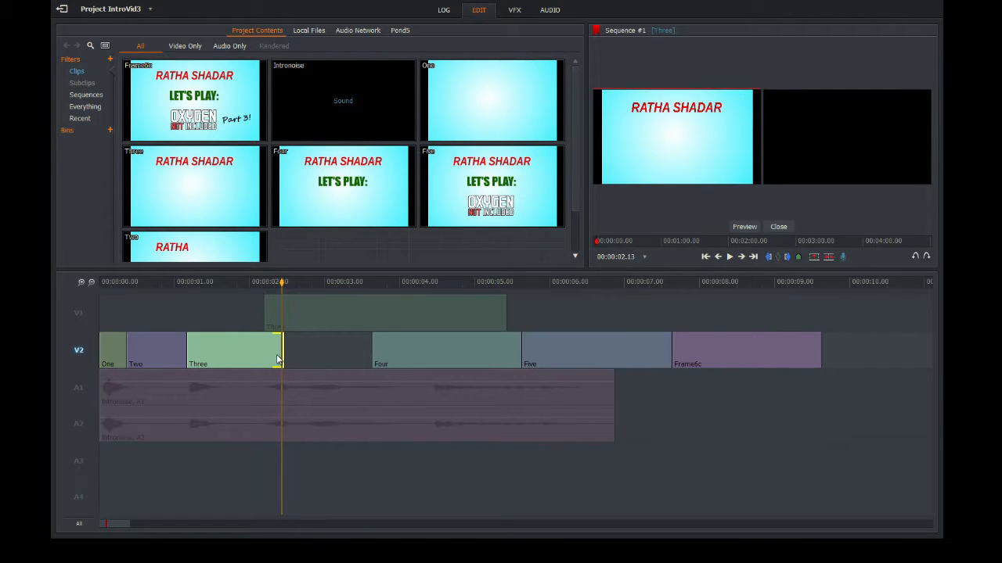
click(285, 287)
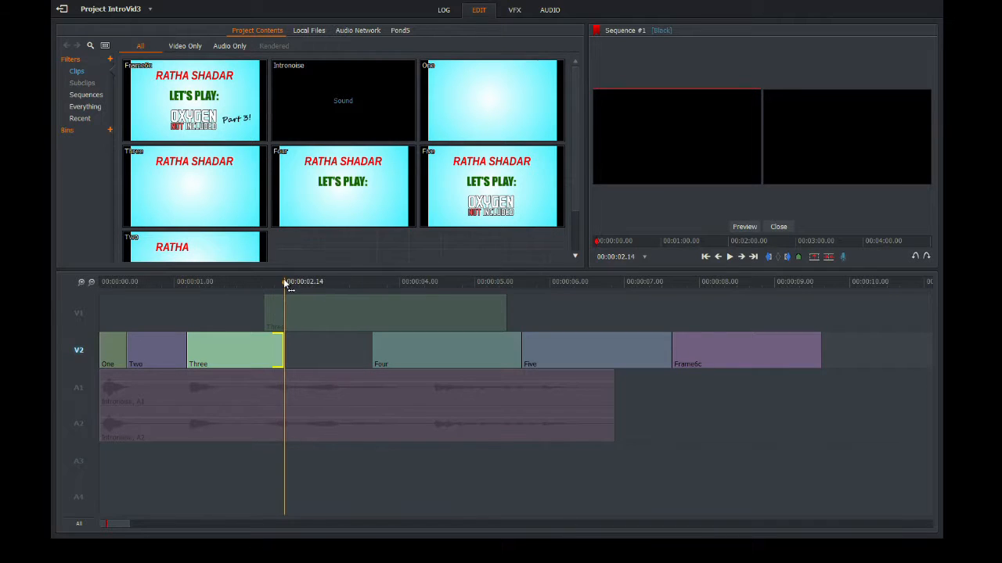
click(280, 354)
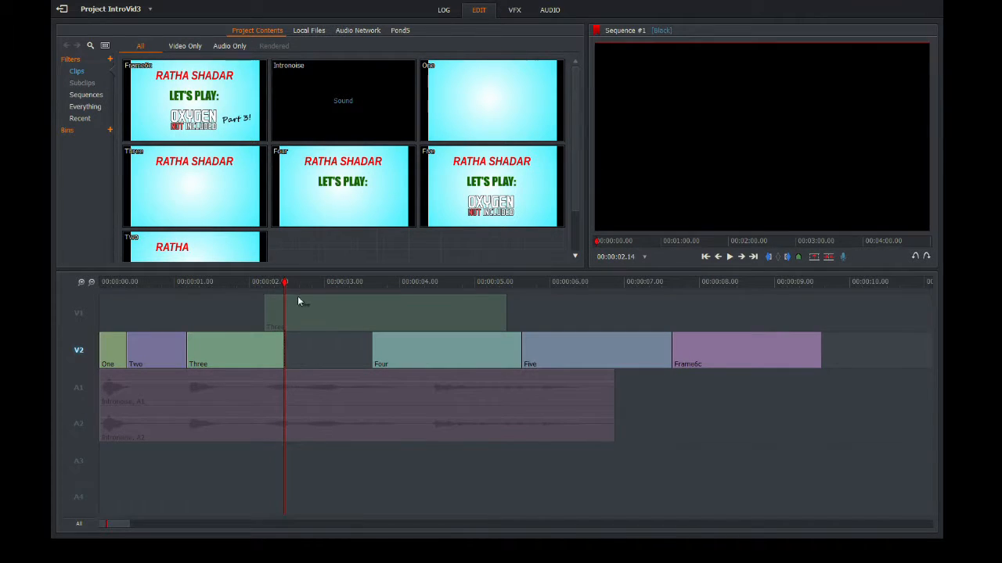
- Move clip Four directly after clip Three on V2 and extend its end to 00:00:04.21
drag(445, 358, 356, 358)
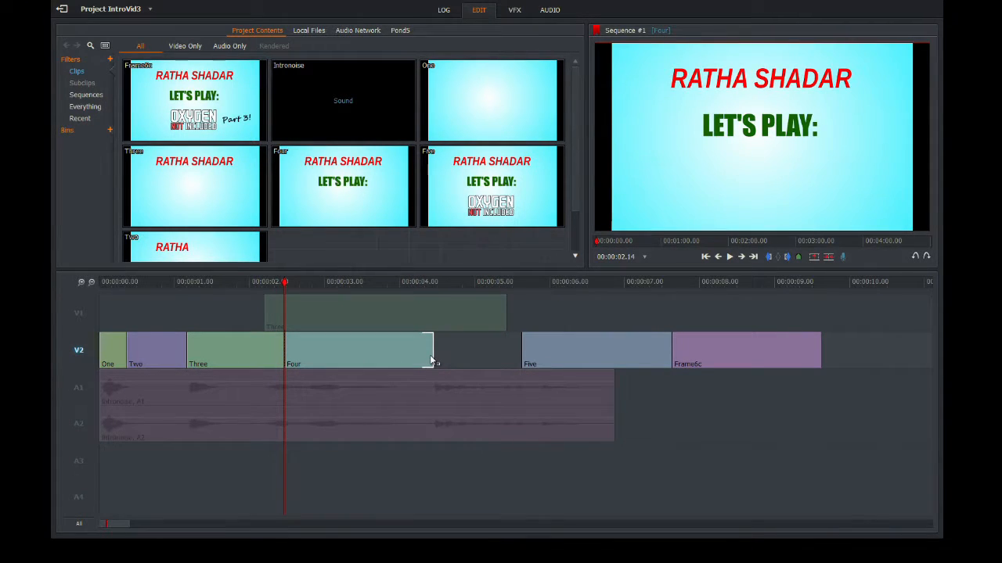
mouse_move(432, 362)
mouse_down()
mouse_move(464, 362)
mouse_move(449, 358)
mouse_up()
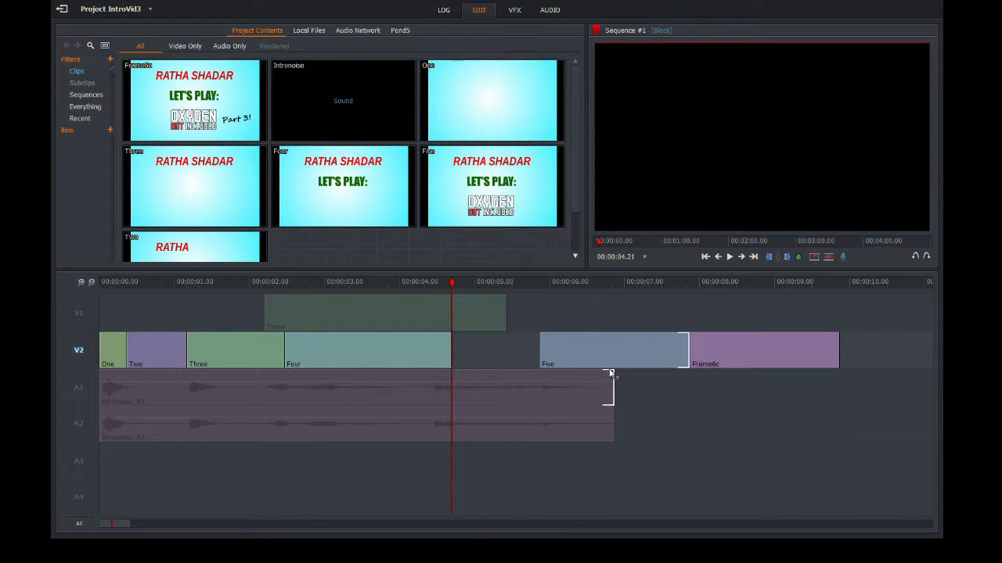
- Move clip Five directly after clip Four on V2 and trim its end to 00:00:05.23
drag(629, 347, 548, 353)
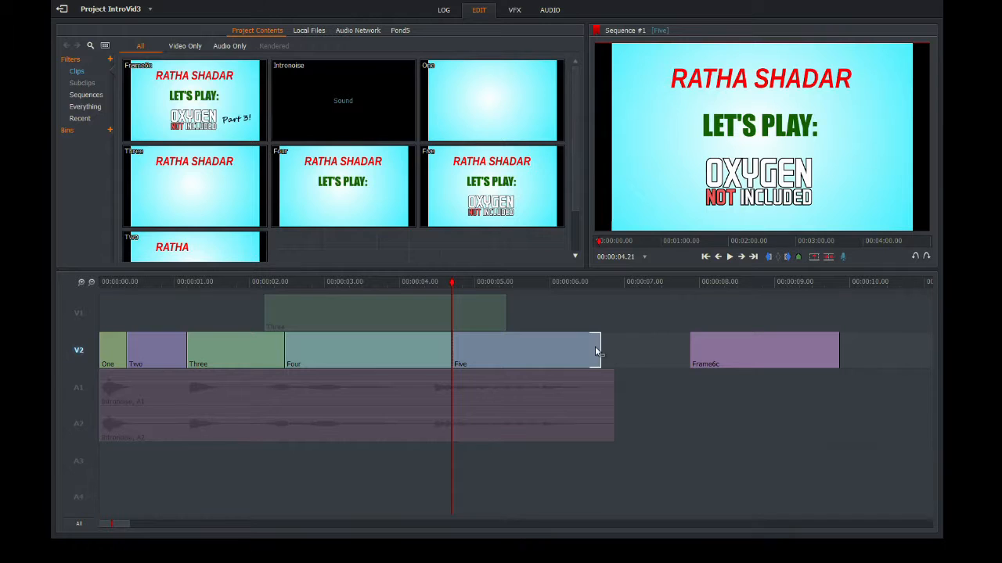
drag(488, 286, 601, 285)
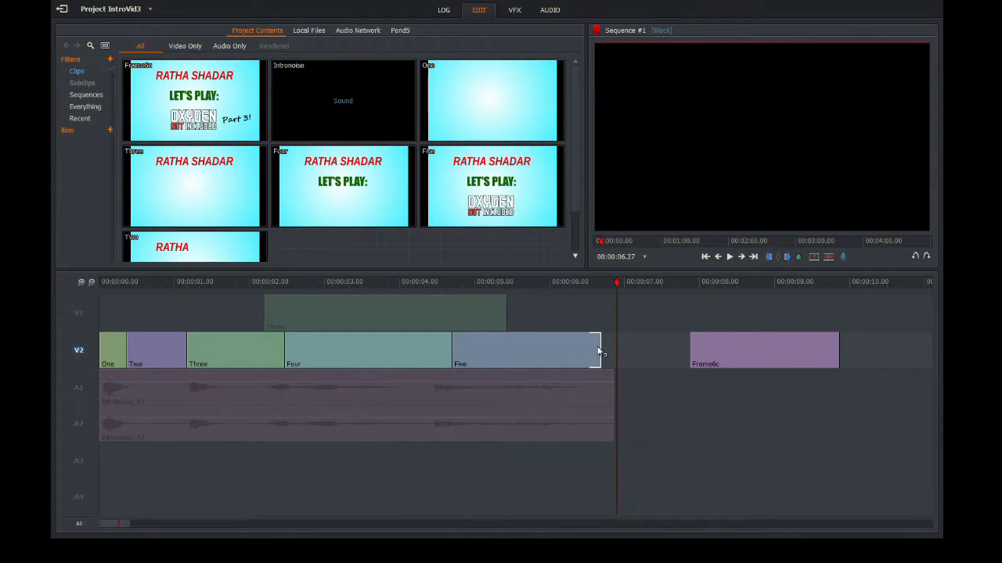
click(595, 352)
drag(583, 351, 531, 352)
click(540, 311)
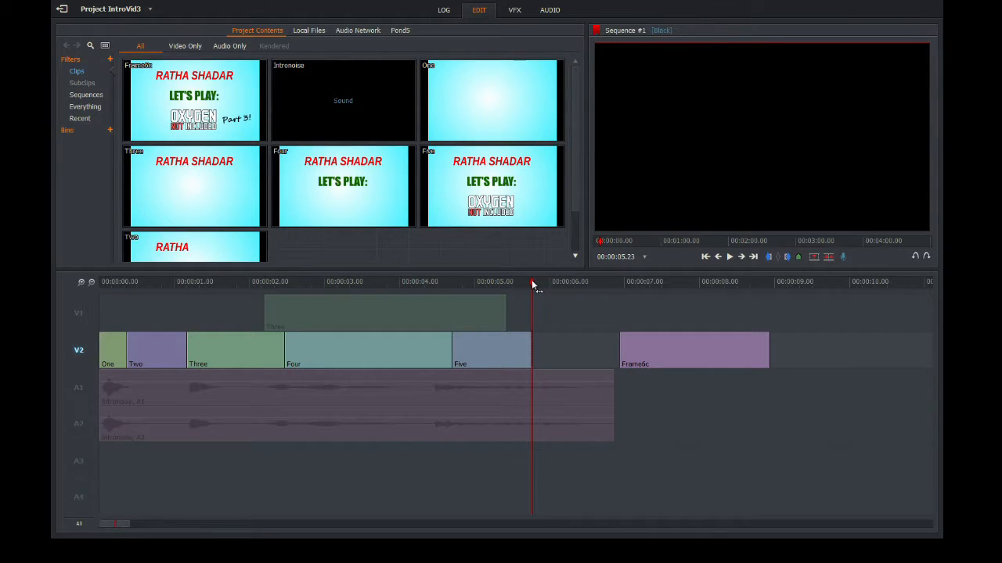
- Move clip Frame6c directly after clip Five and trim its end to 00:00:07.18
drag(730, 356, 642, 356)
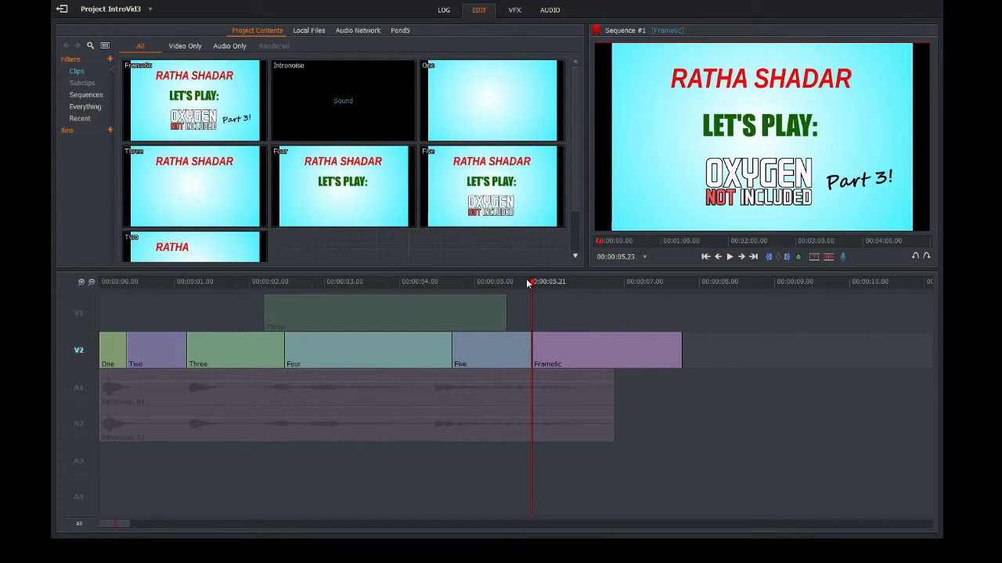
drag(536, 289, 688, 296)
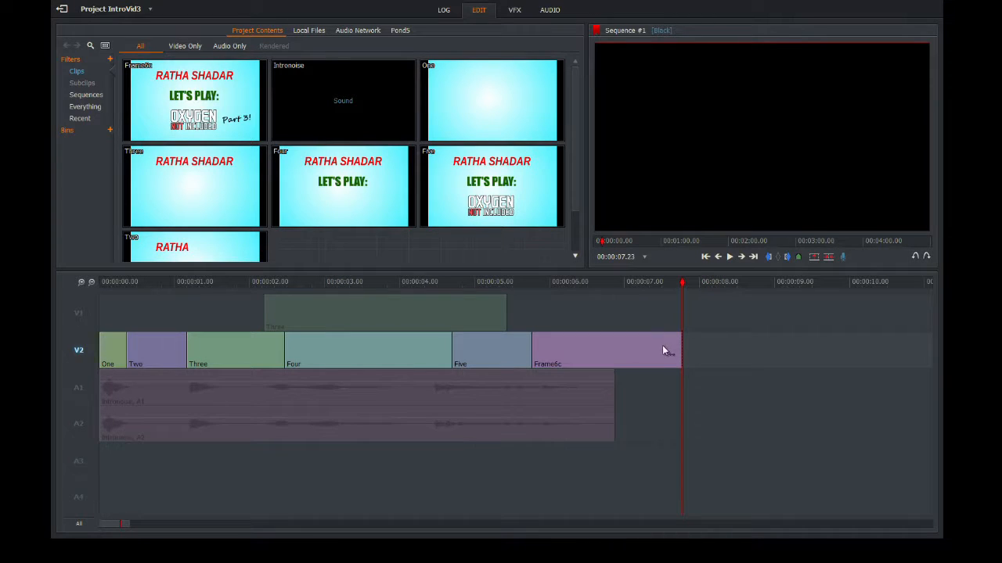
mouse_move(675, 356)
mouse_down()
mouse_move(662, 356)
mouse_move(667, 348)
mouse_up()
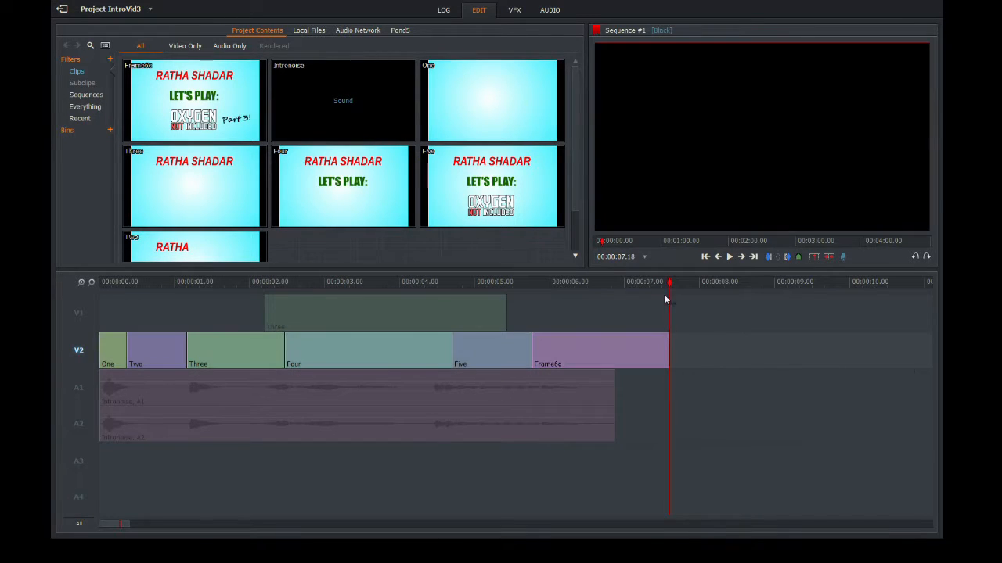
drag(669, 288, 668, 313)
- Open the IntroVid2 project and check where clip Three on track V1 starts and ends
click(62, 10)
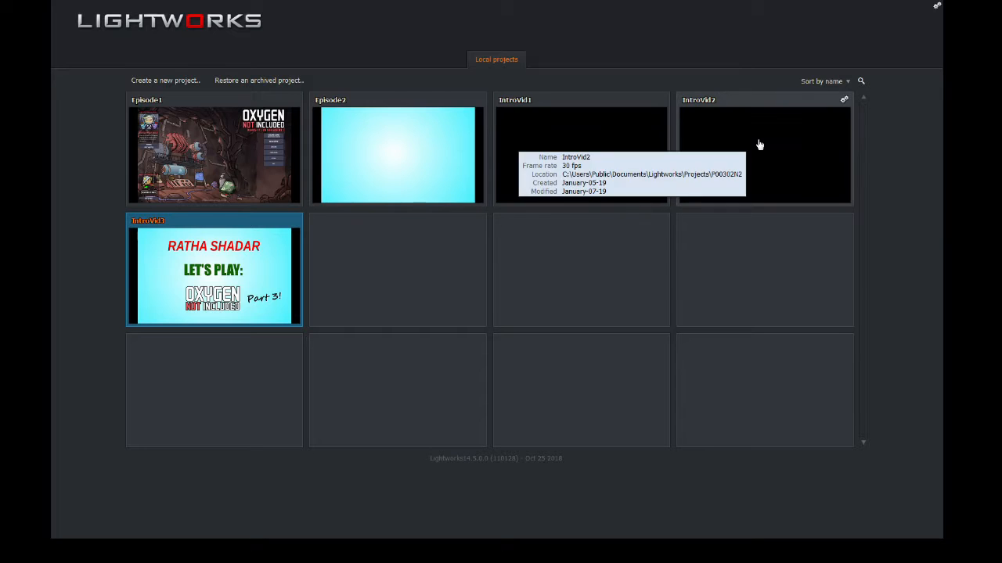
click(759, 145)
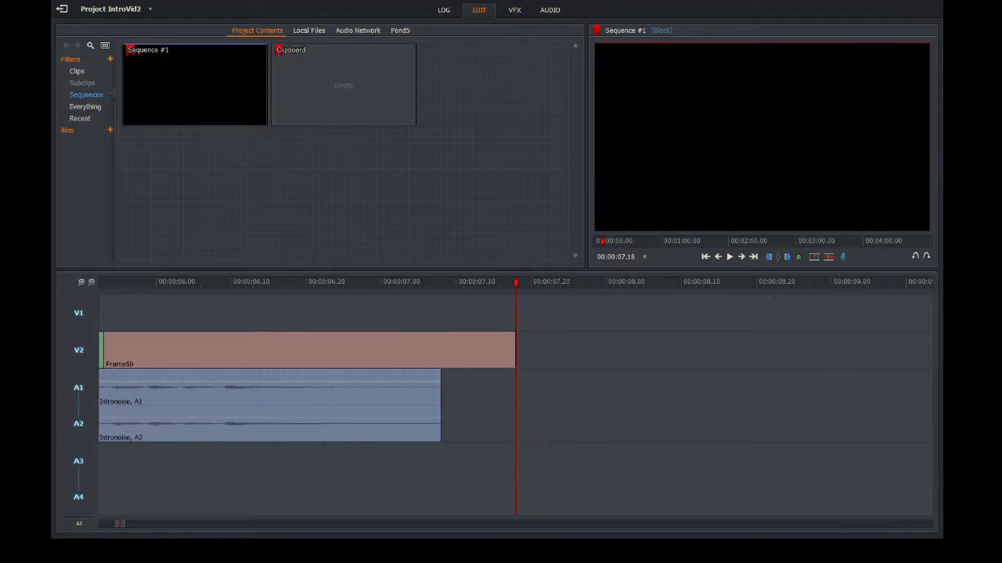
drag(121, 527, 110, 529)
click(90, 281)
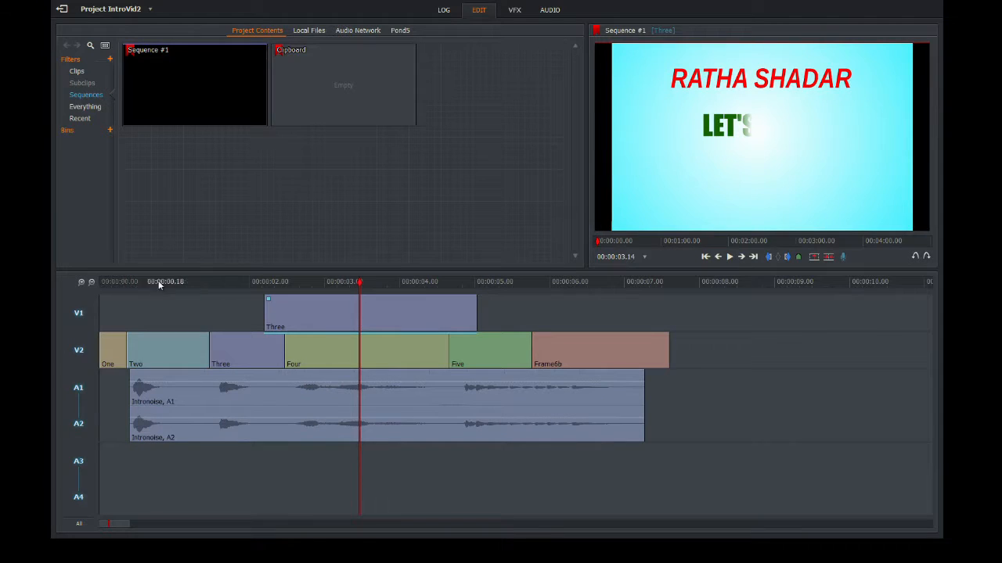
click(267, 283)
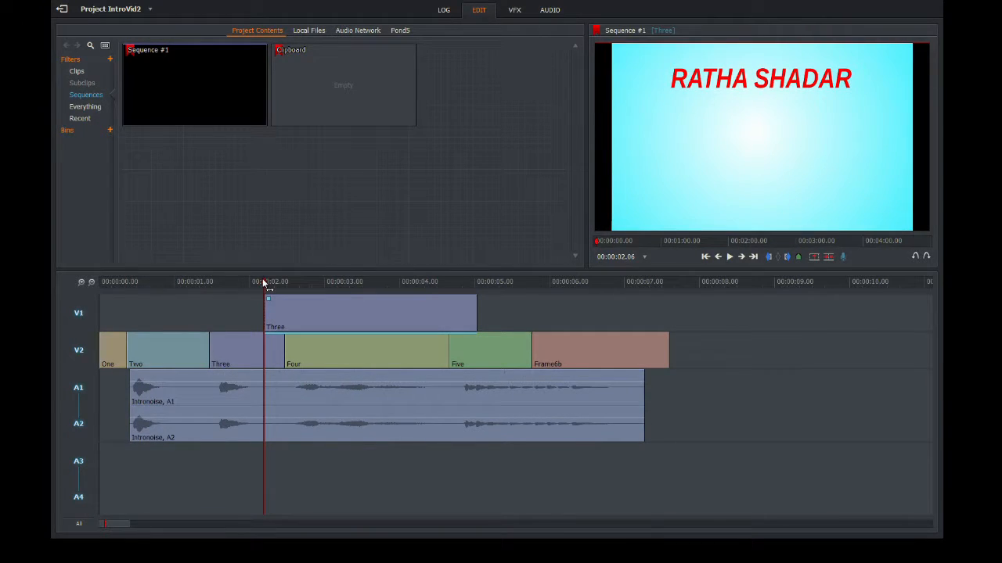
drag(265, 284, 477, 284)
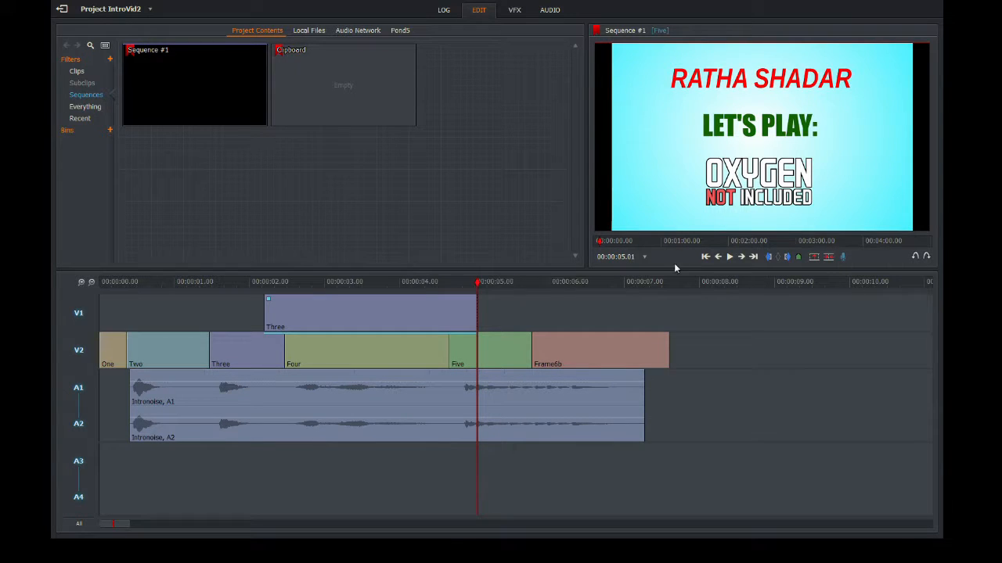
- Return to the IntroVid3 project and, with only track V1 enabled, trim clip Three's end to 00:00:05.01
click(61, 9)
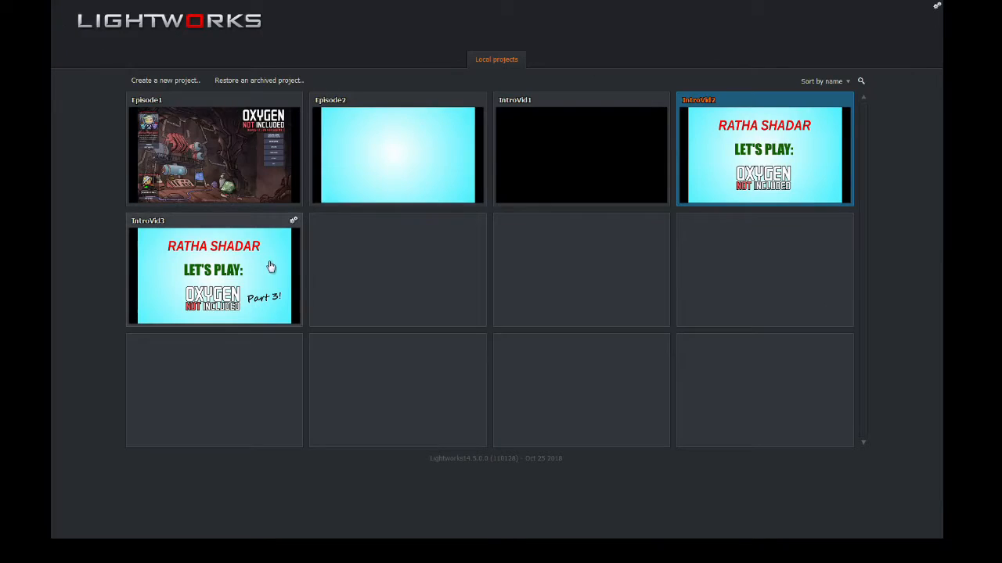
click(200, 272)
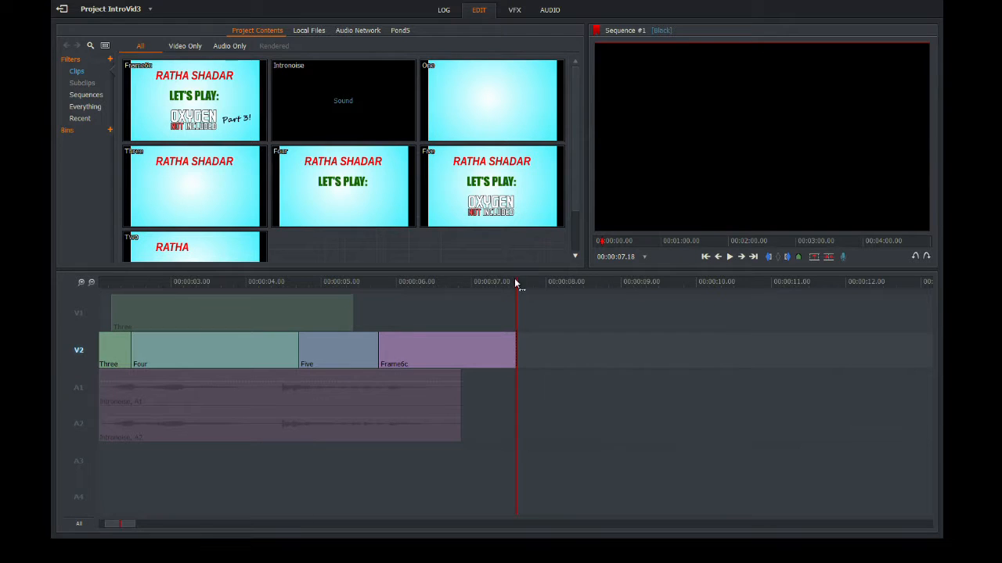
drag(515, 283, 324, 271)
click(80, 342)
click(79, 314)
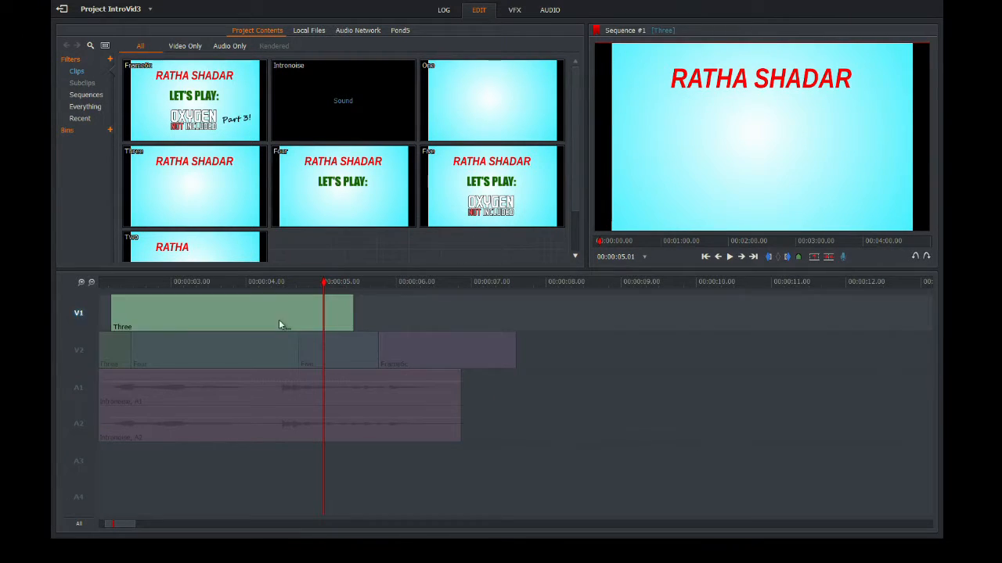
drag(347, 317, 323, 317)
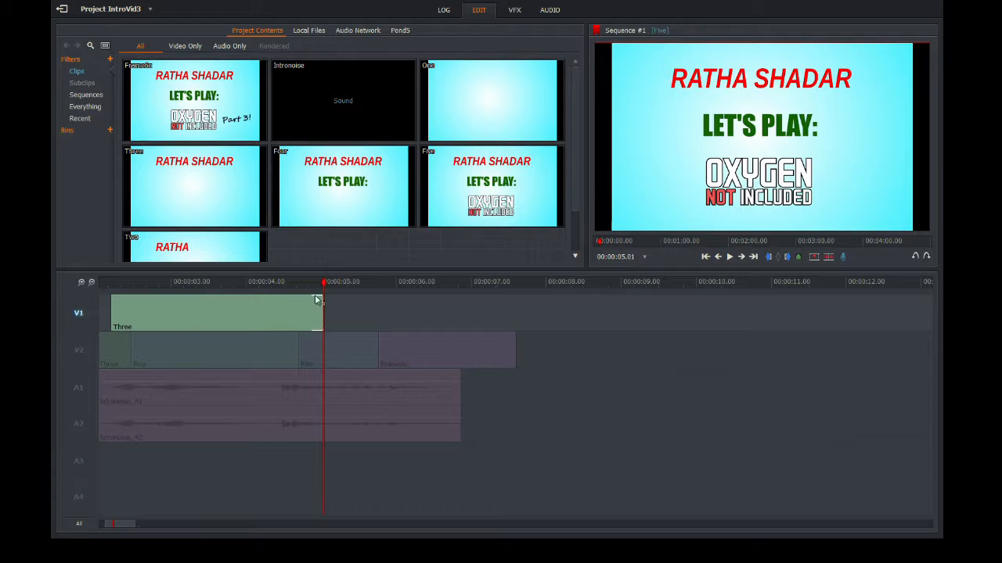
- Re-enable video track V2 and audio tracks A1 and A2 for editing
drag(125, 526, 97, 525)
click(76, 352)
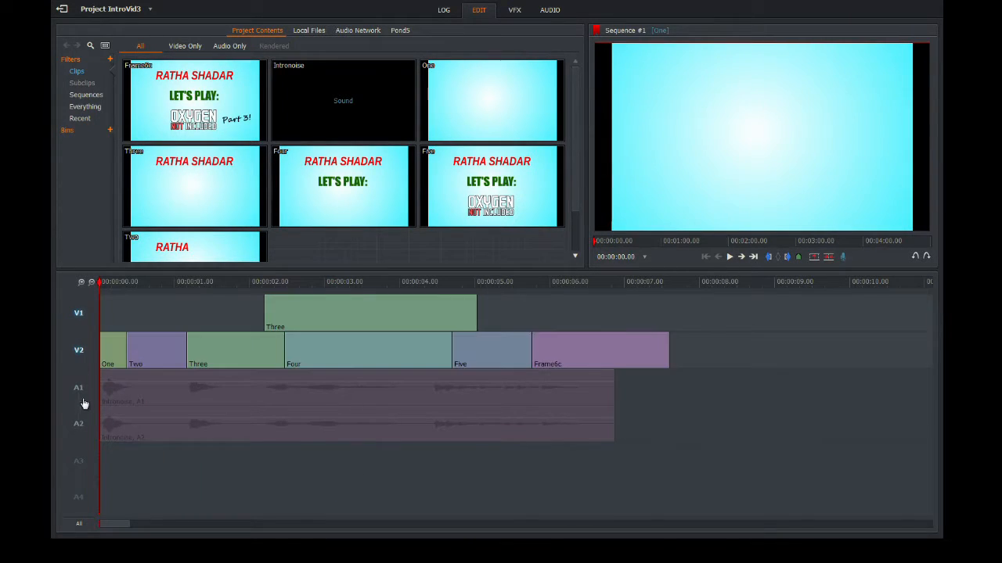
drag(83, 402, 78, 423)
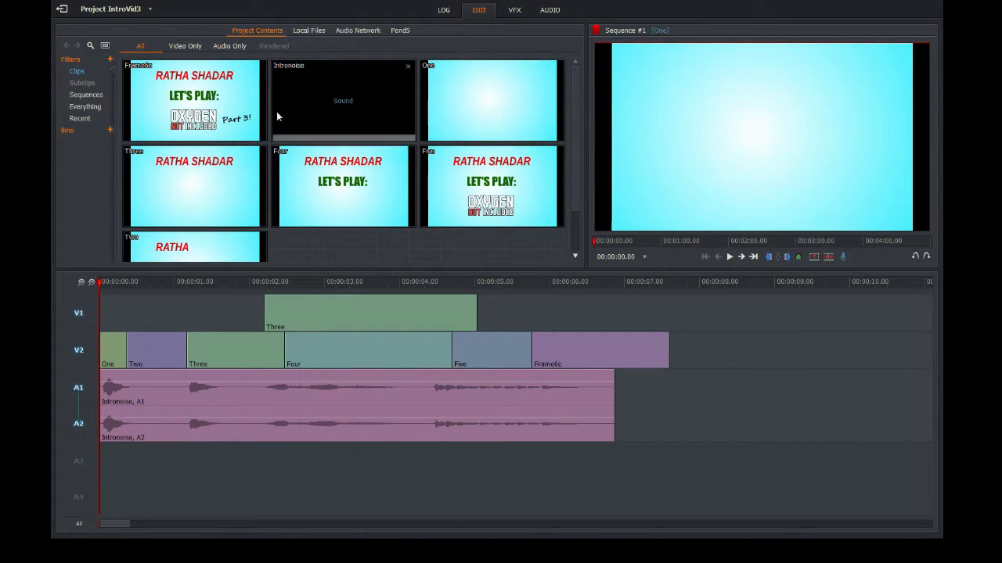
- Play the whole sequence to review its timing and return the playhead to the start
click(730, 258)
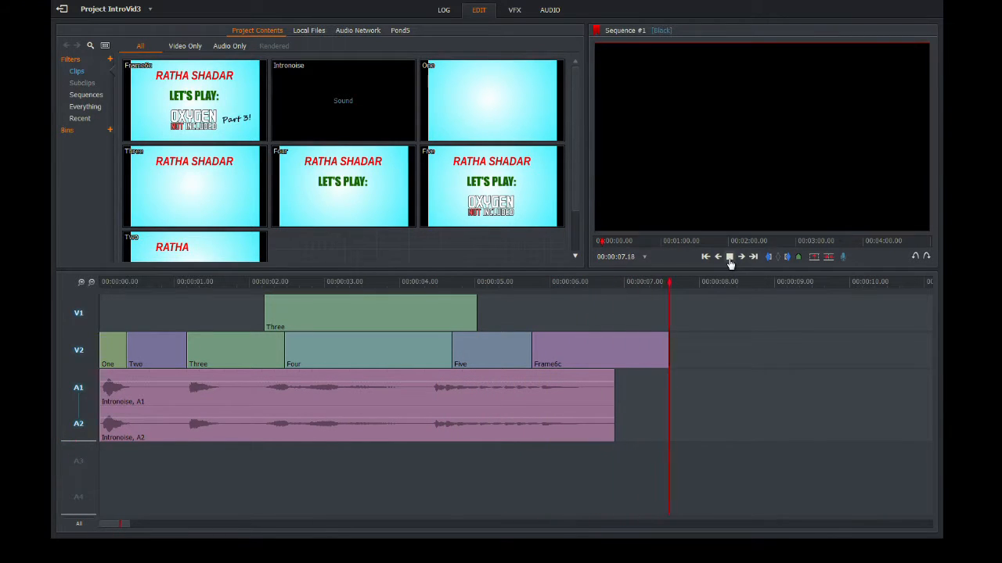
click(729, 262)
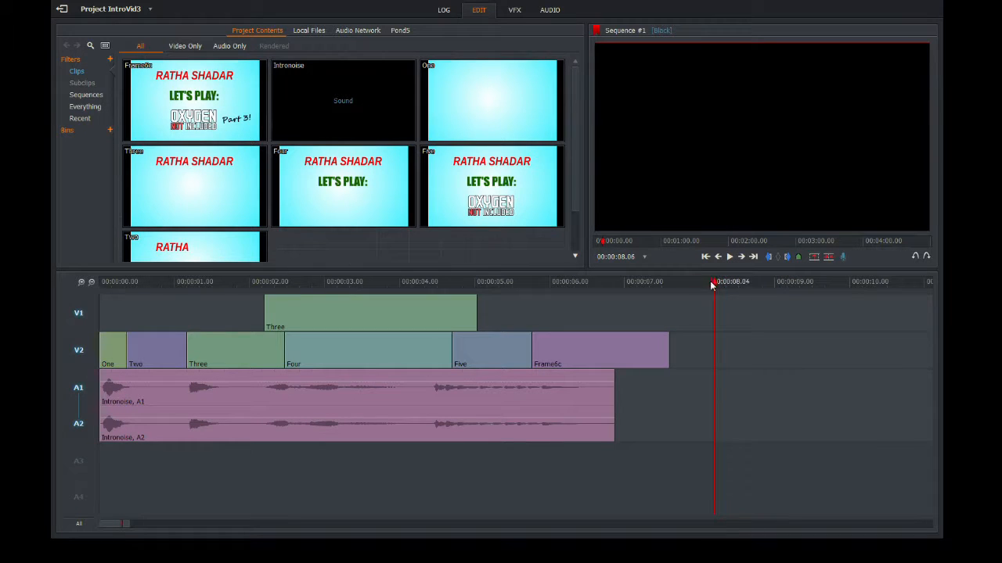
drag(713, 283, 100, 283)
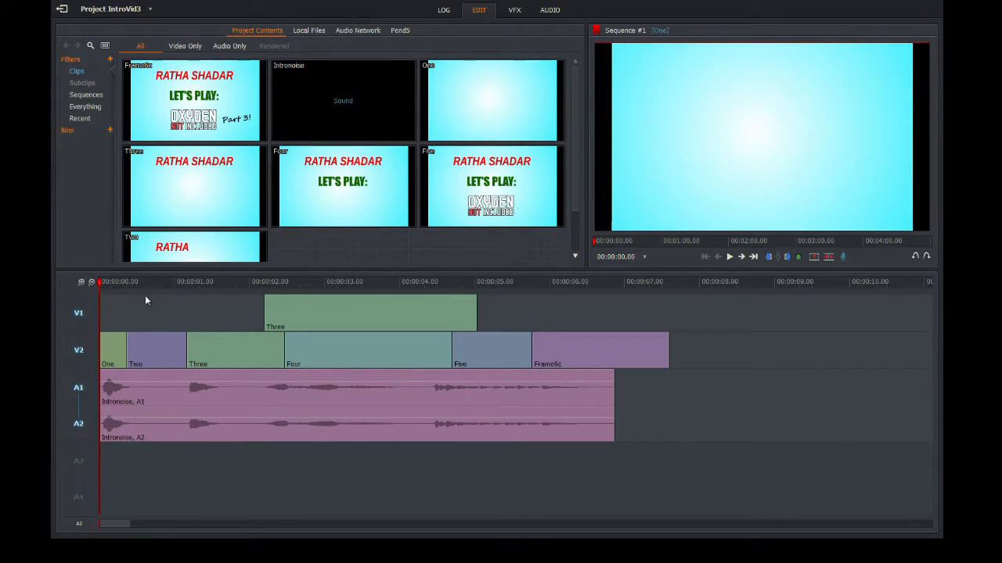
- Open the IntroVid2 project and check the timecode at which the Intronoise audio starts
click(63, 9)
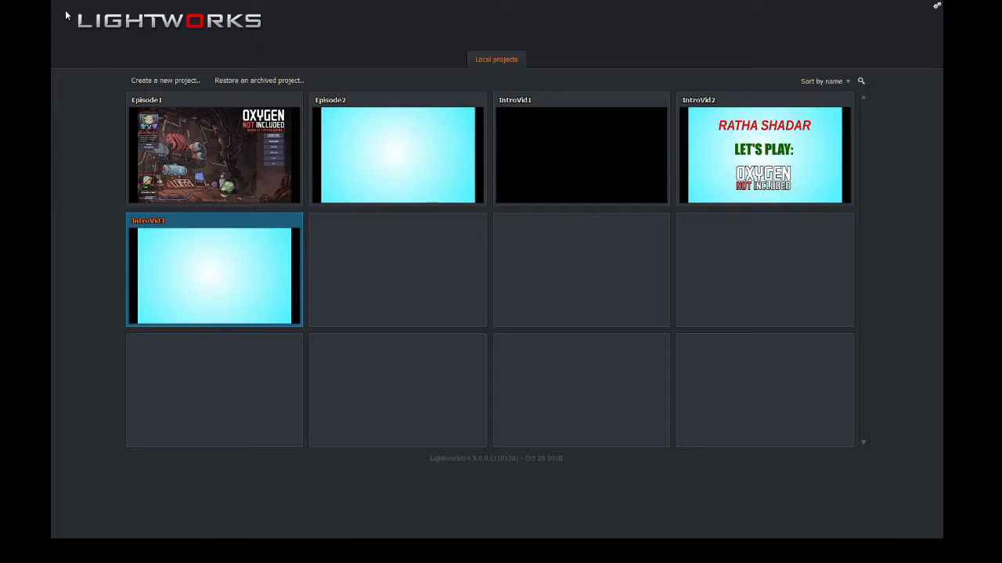
click(773, 169)
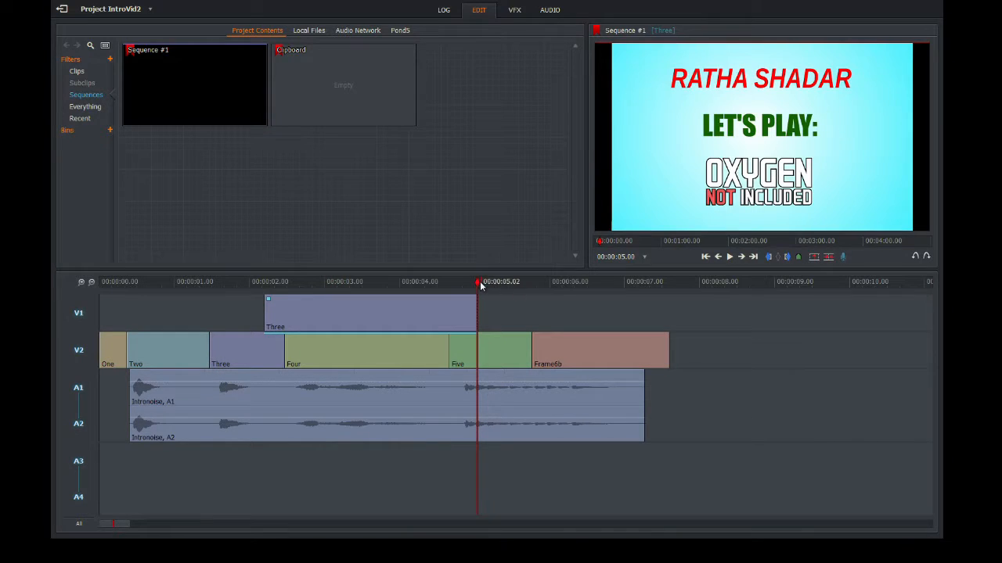
drag(481, 283, 128, 294)
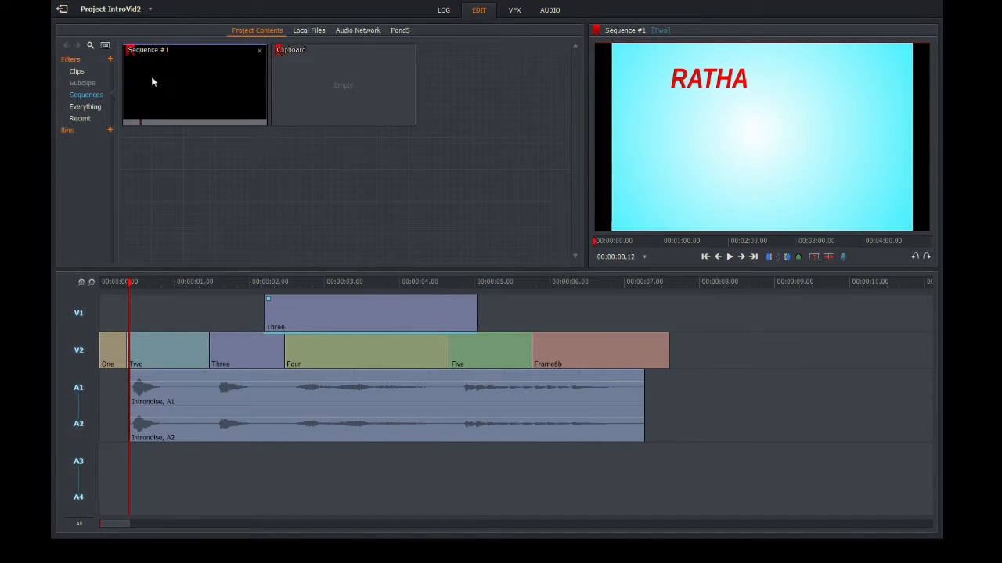
- Return to the IntroVid3 project and move the Intronoise audio on A1 and A2 to start at 00:00:00.12
click(62, 11)
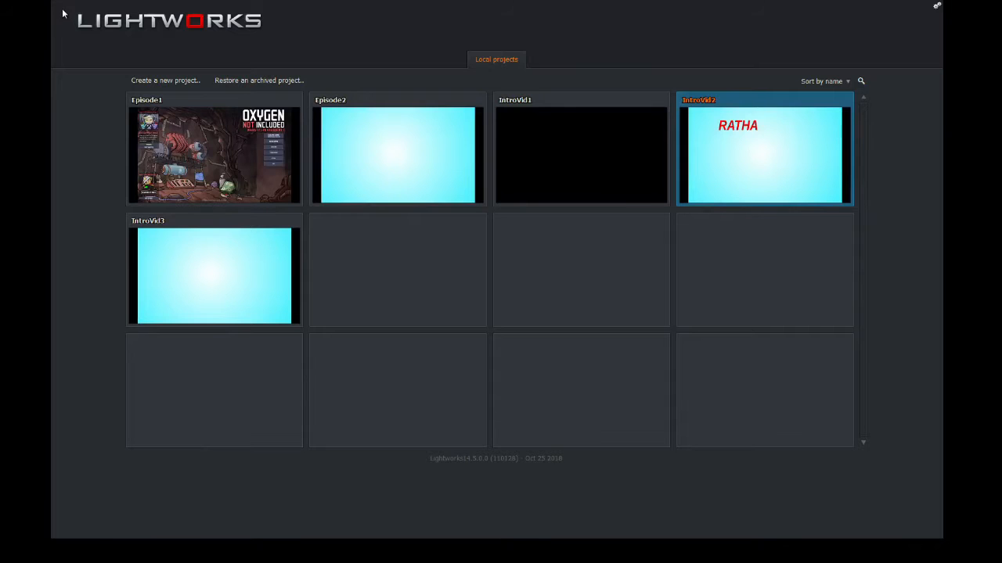
click(215, 314)
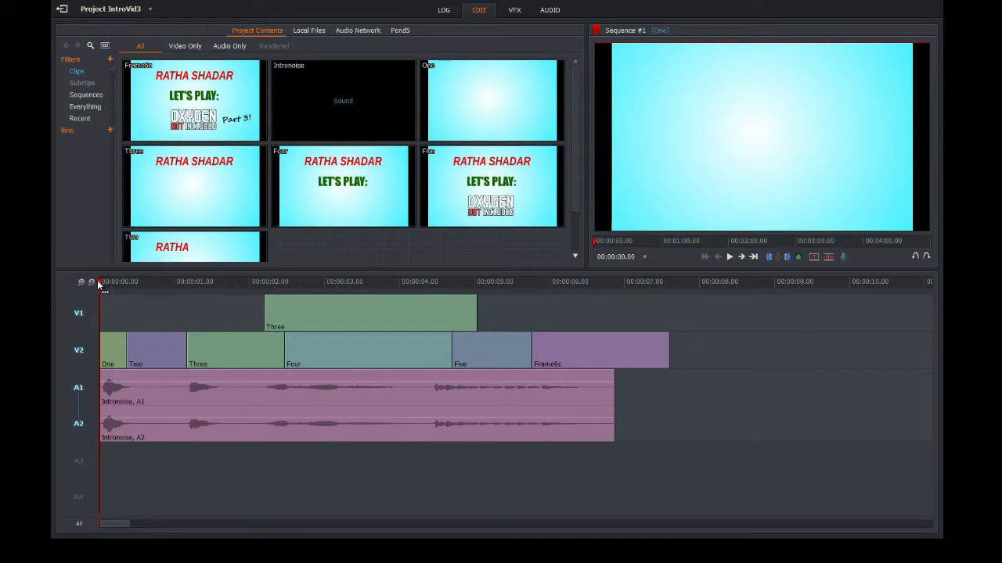
drag(102, 286, 129, 286)
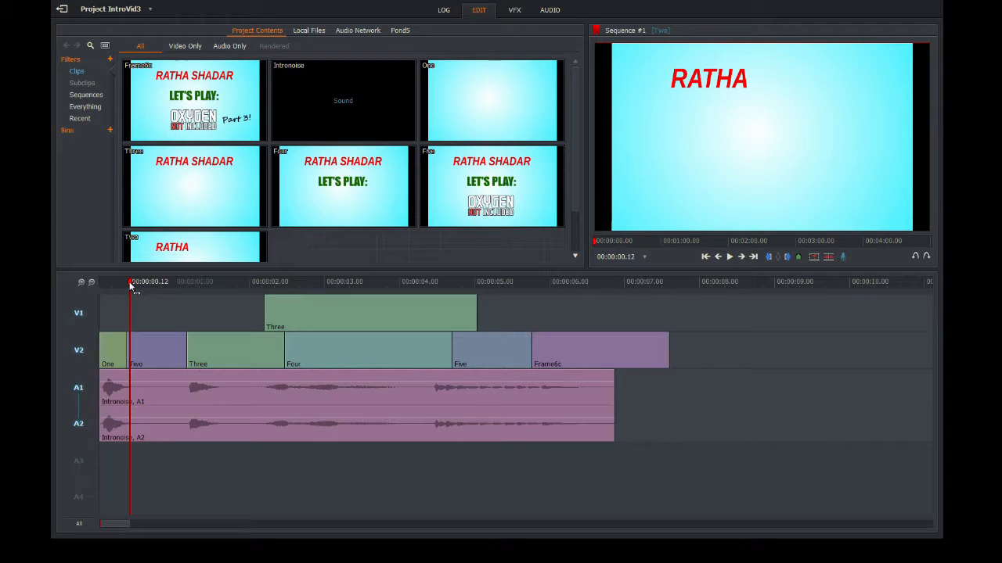
drag(153, 405, 183, 398)
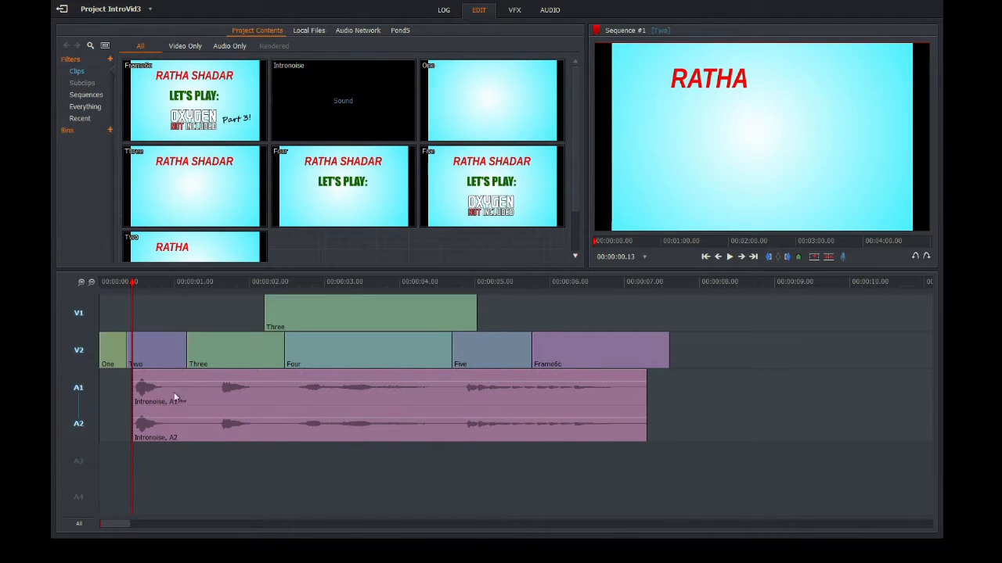
drag(131, 284, 130, 285)
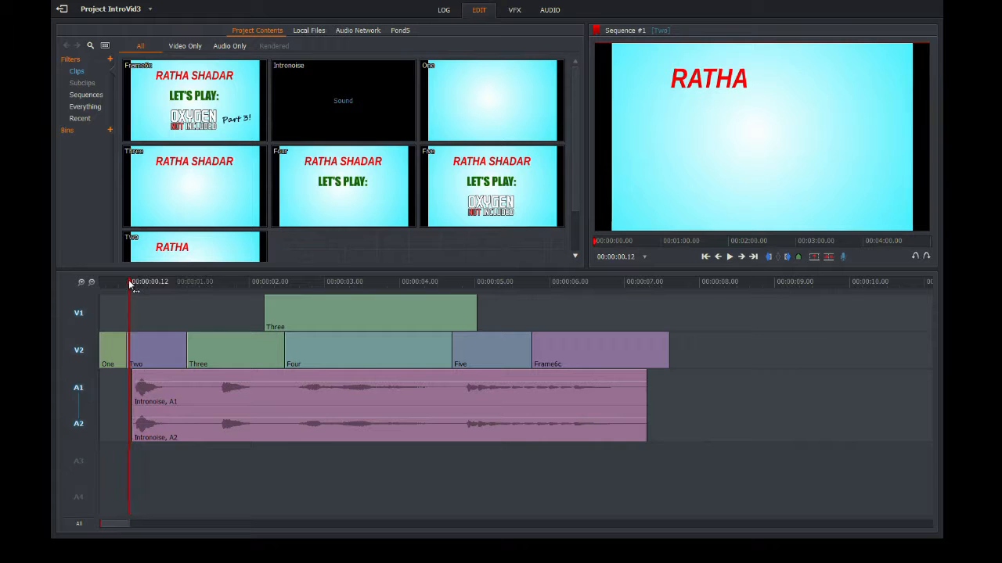
click(81, 281)
click(81, 282)
drag(561, 401, 538, 405)
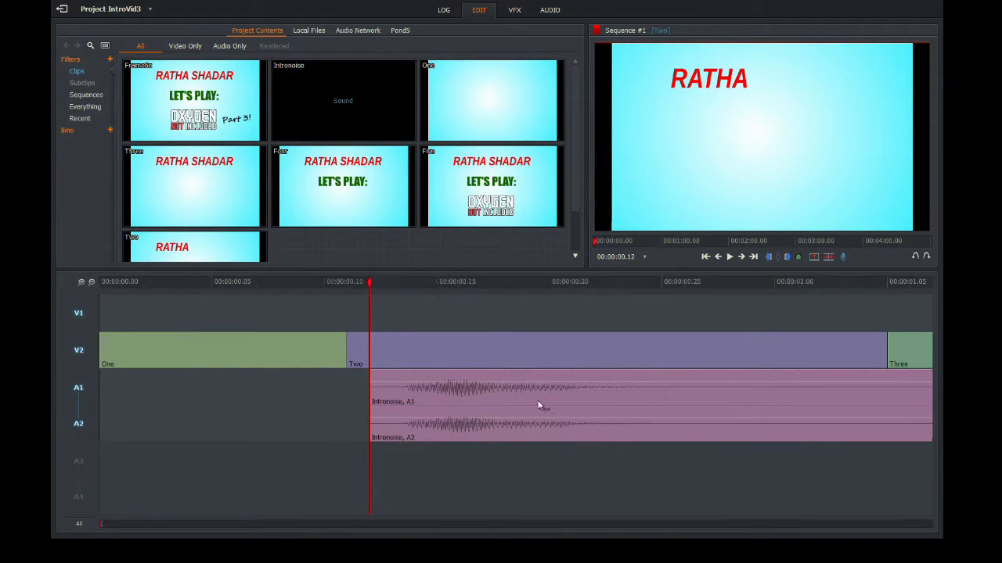
- Add a Wipe effect to clip Three on video track V1
click(91, 284)
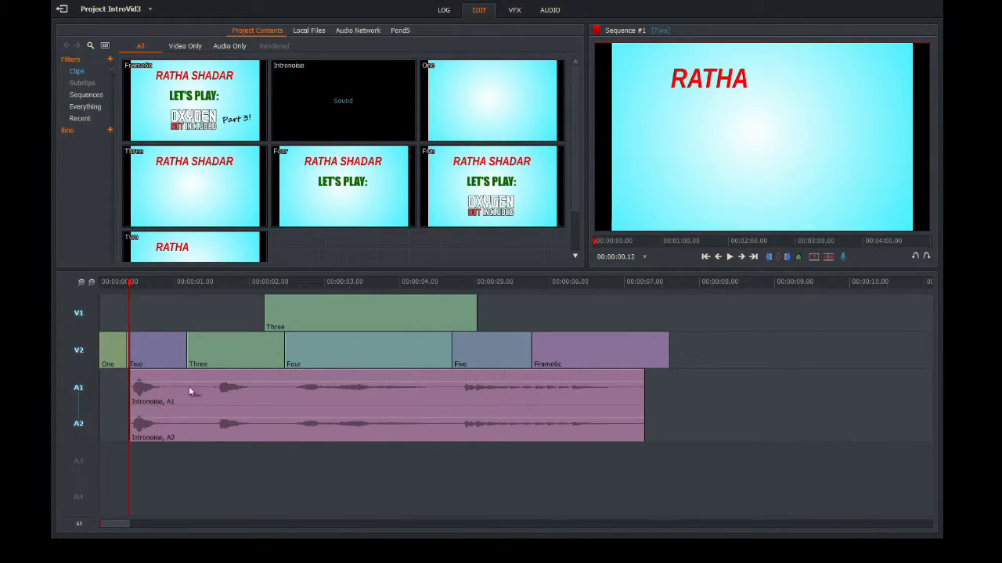
drag(130, 284, 235, 300)
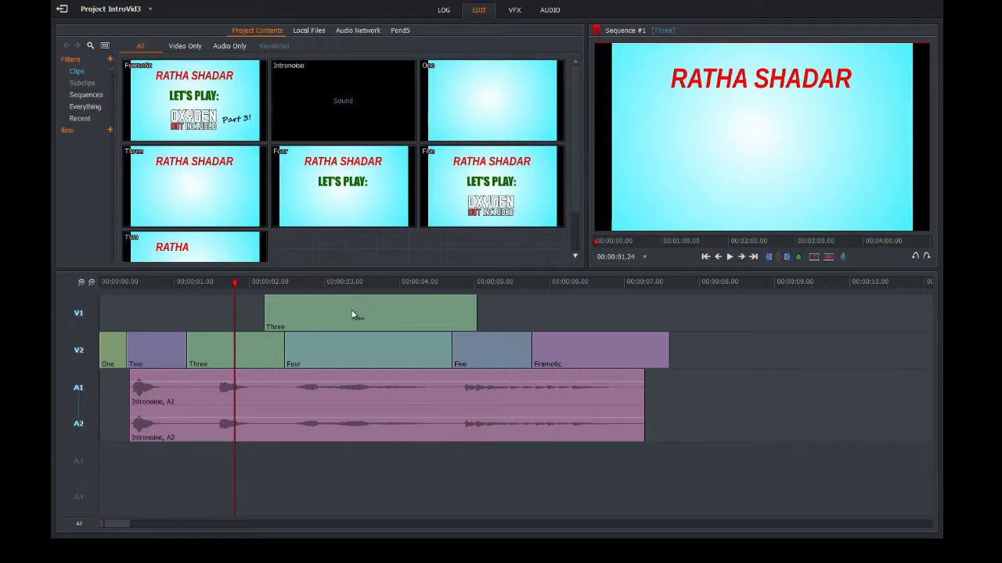
click(515, 10)
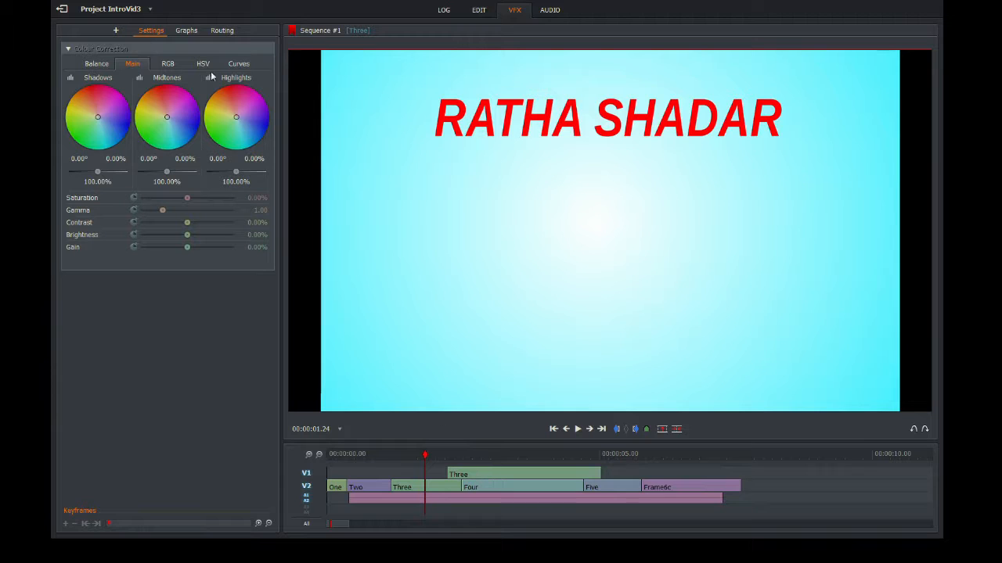
right_click(483, 474)
mouse_move(483, 474)
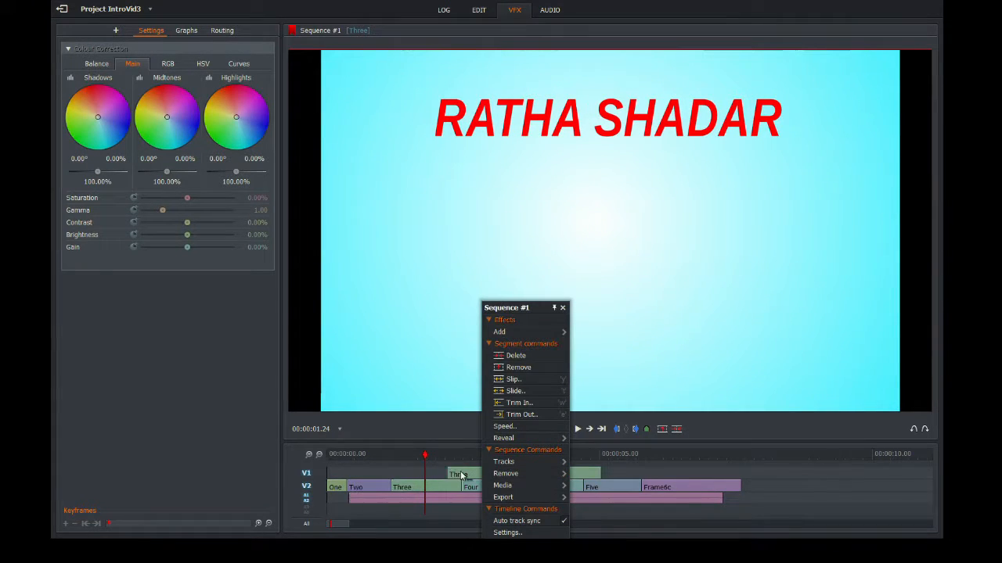
click(479, 472)
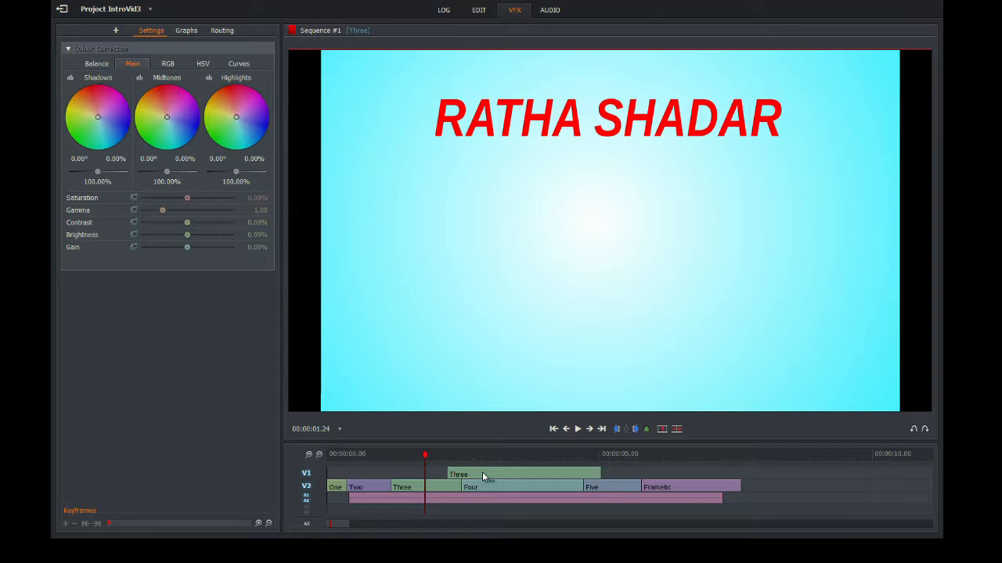
right_click(482, 471)
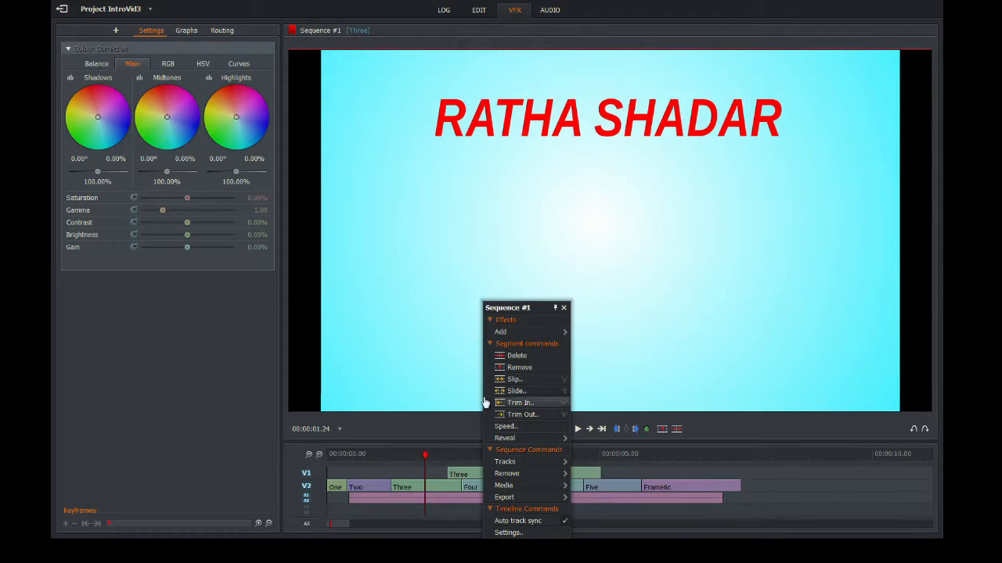
mouse_move(506, 333)
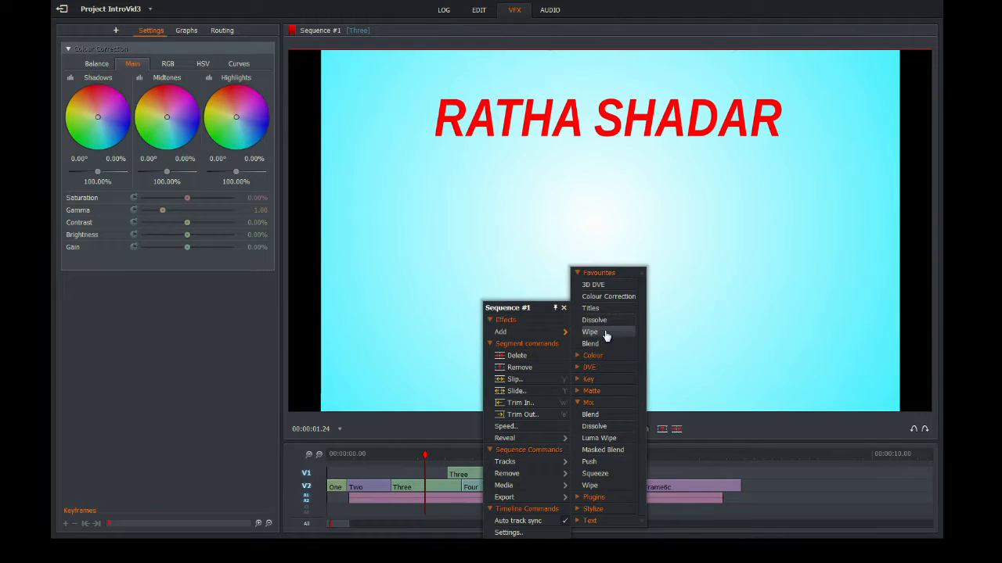
click(606, 334)
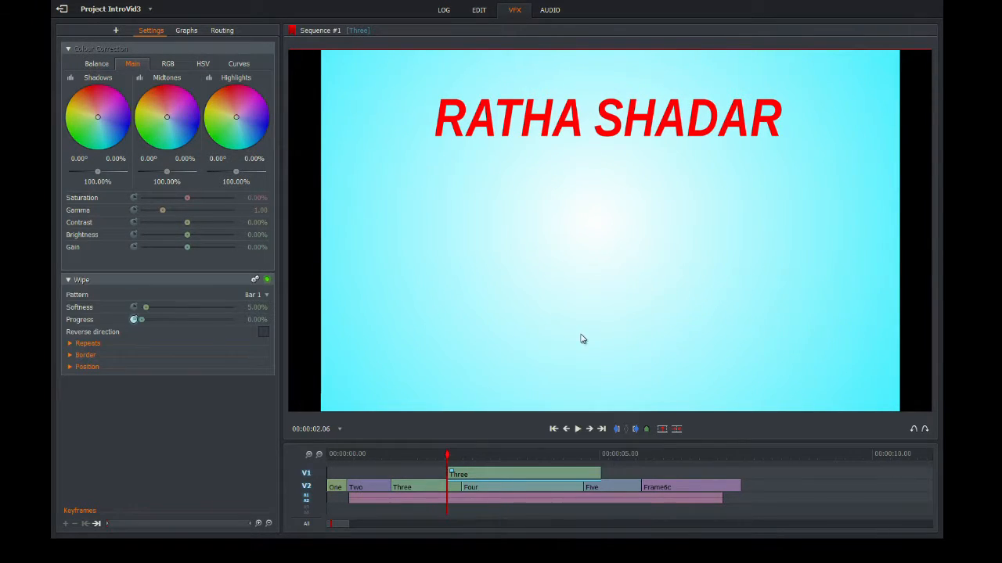
- Play the sequence from the start twice to review the wipe and the clip timing
drag(474, 455, 327, 454)
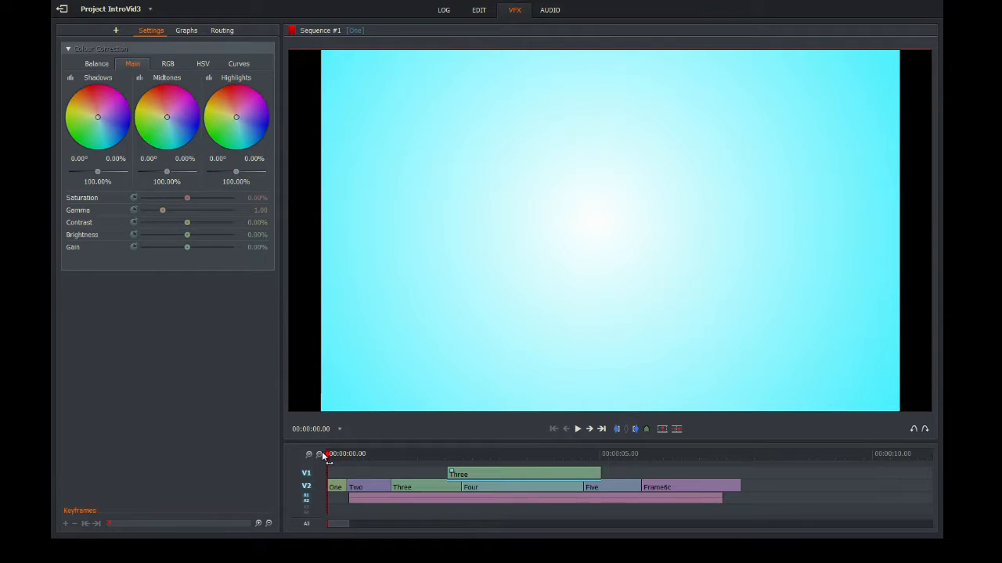
click(578, 428)
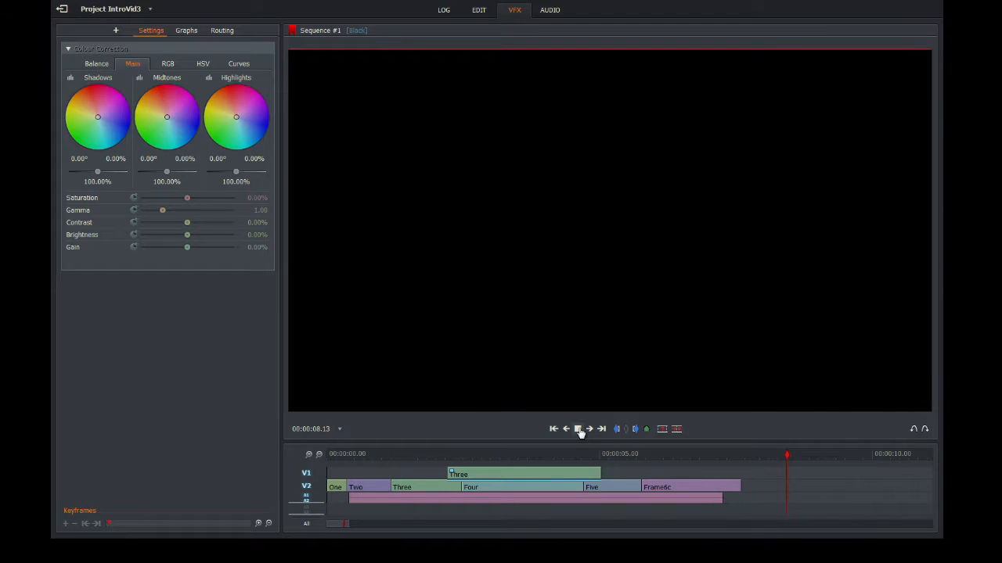
click(578, 429)
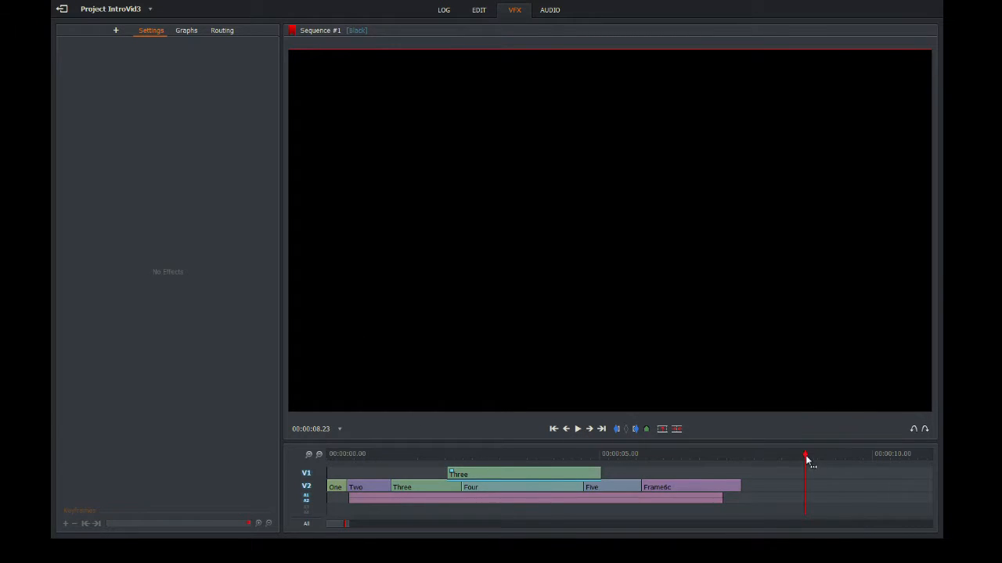
drag(806, 455, 271, 437)
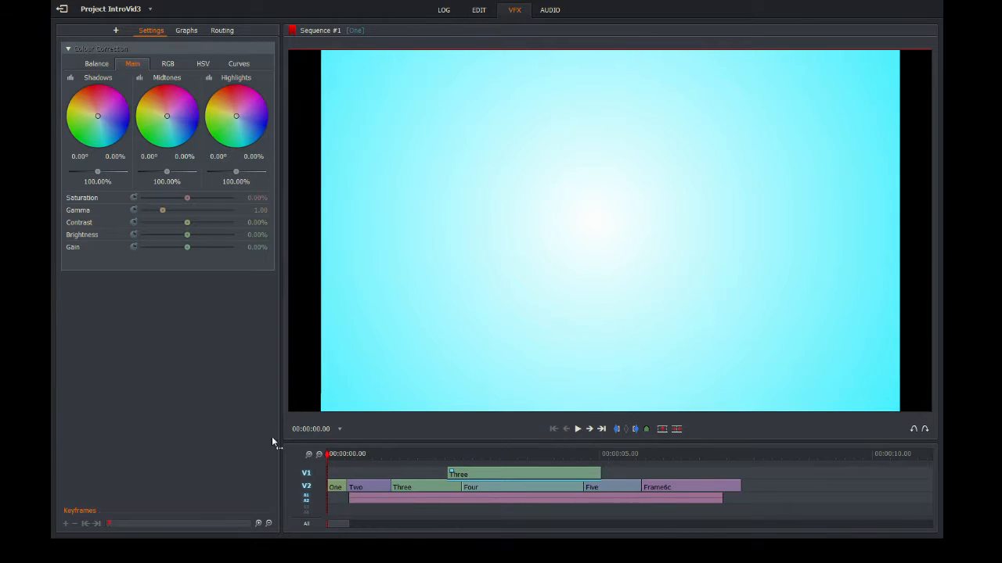
click(579, 429)
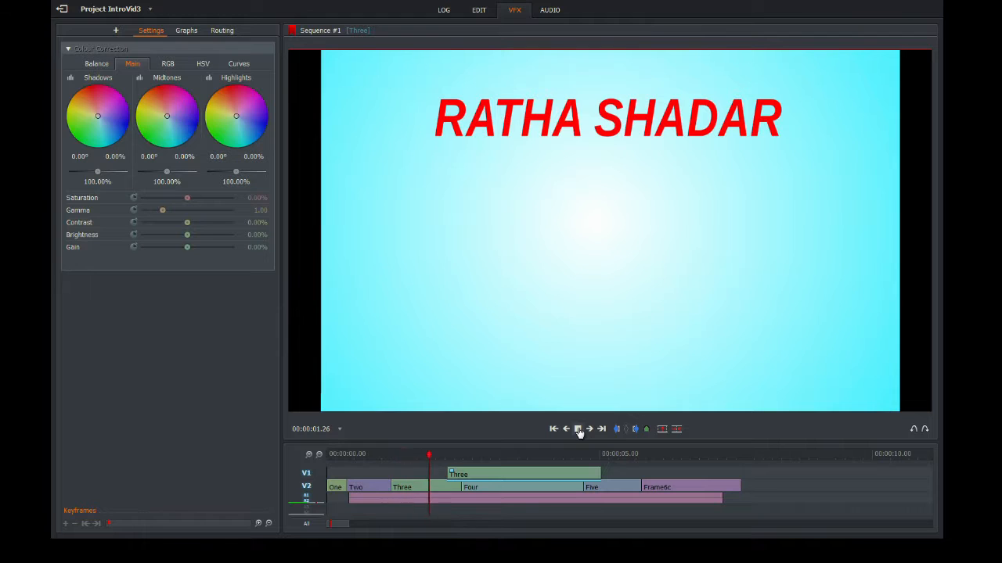
click(578, 430)
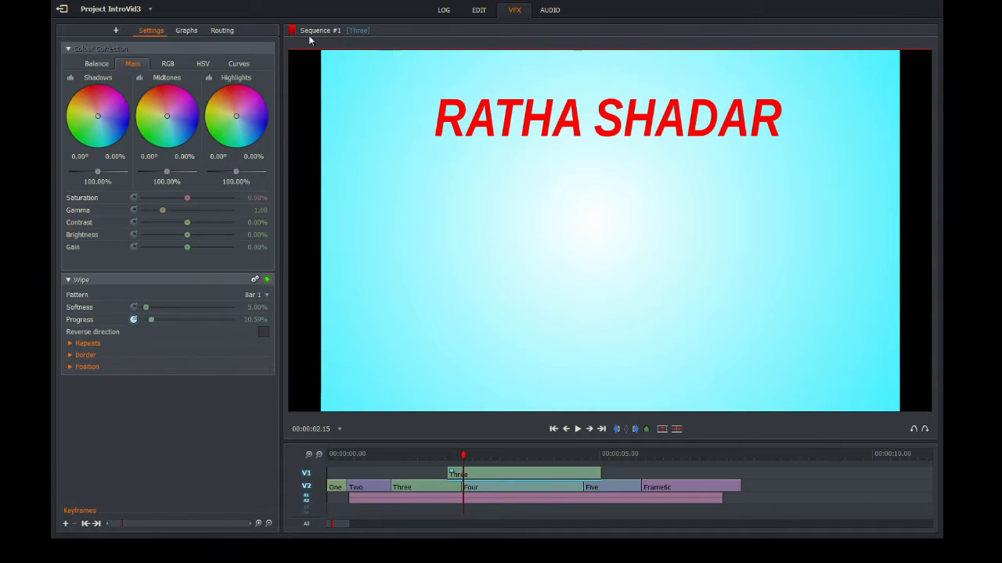
- Compare the timecode at which clip Three starts on V2 in IntroVid3 with its start in the IntroVid2 project
click(478, 11)
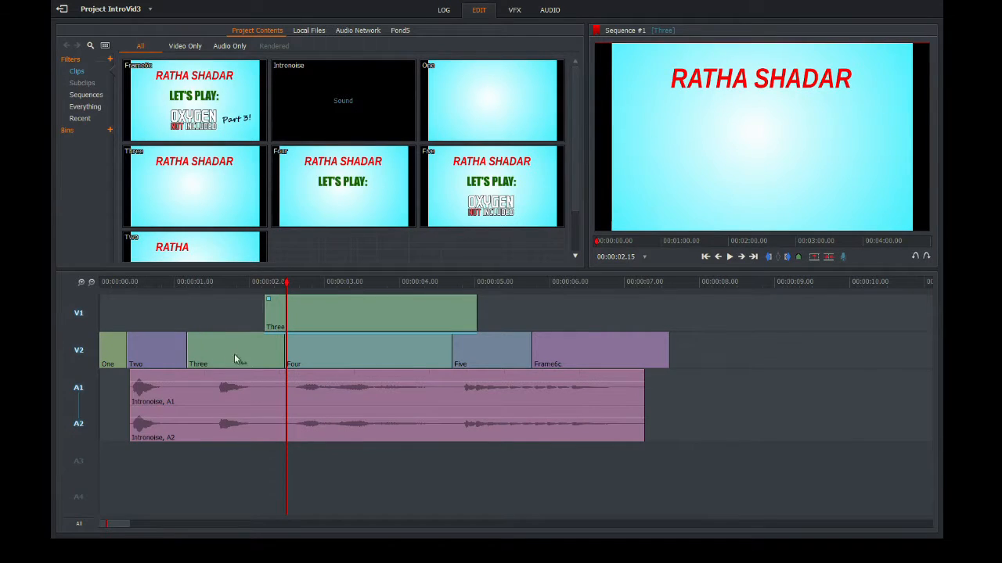
click(182, 356)
drag(286, 282, 187, 287)
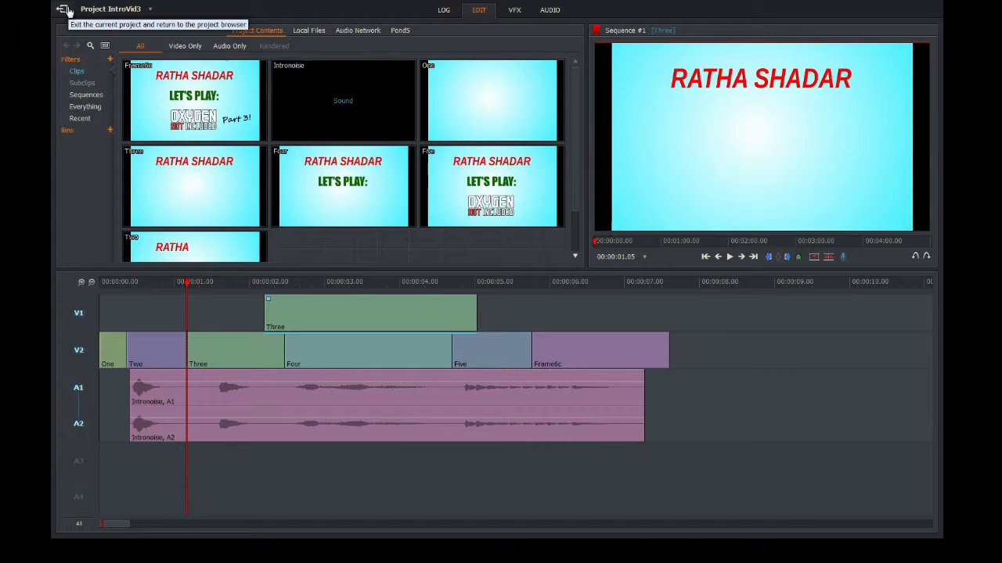
click(66, 9)
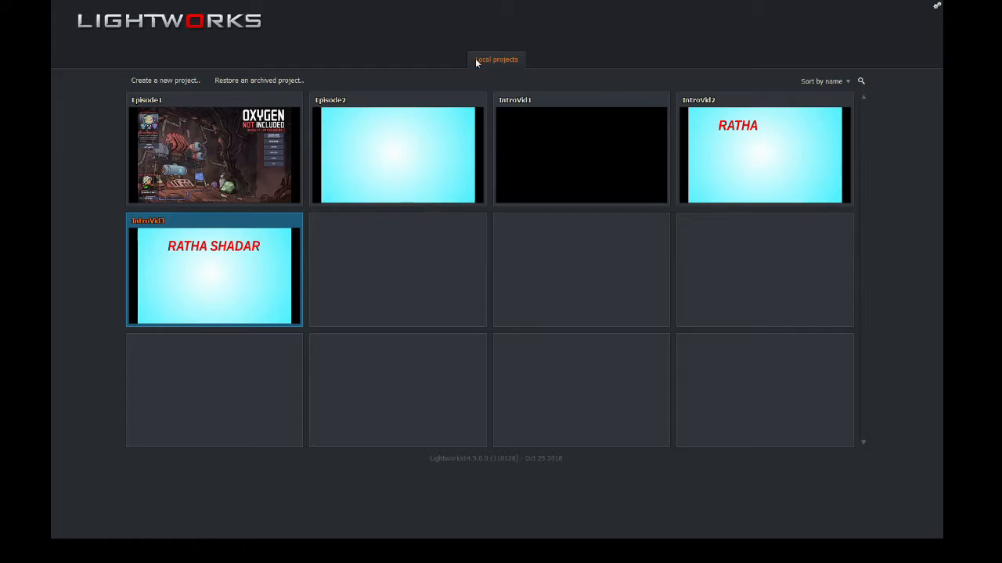
click(776, 157)
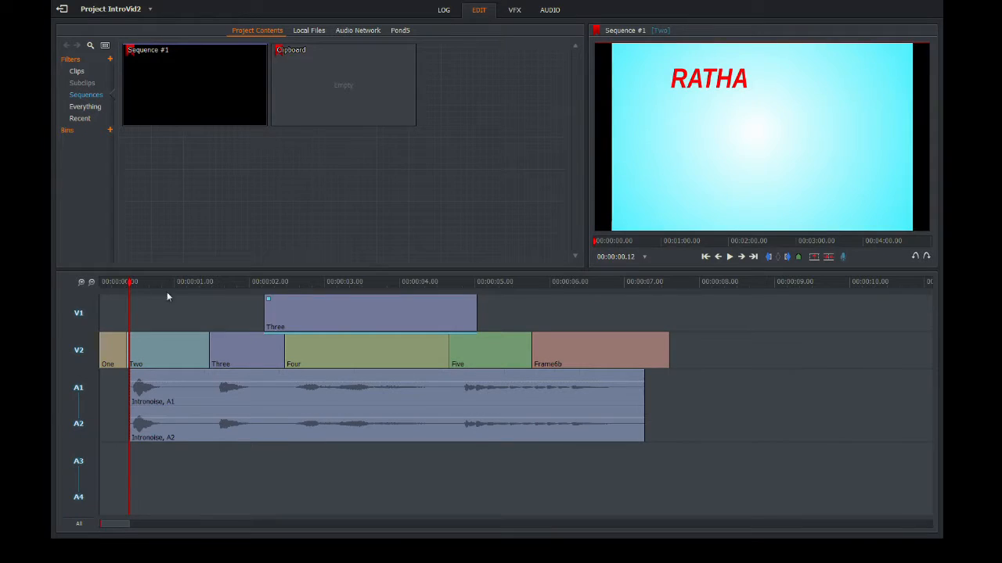
drag(133, 285, 209, 289)
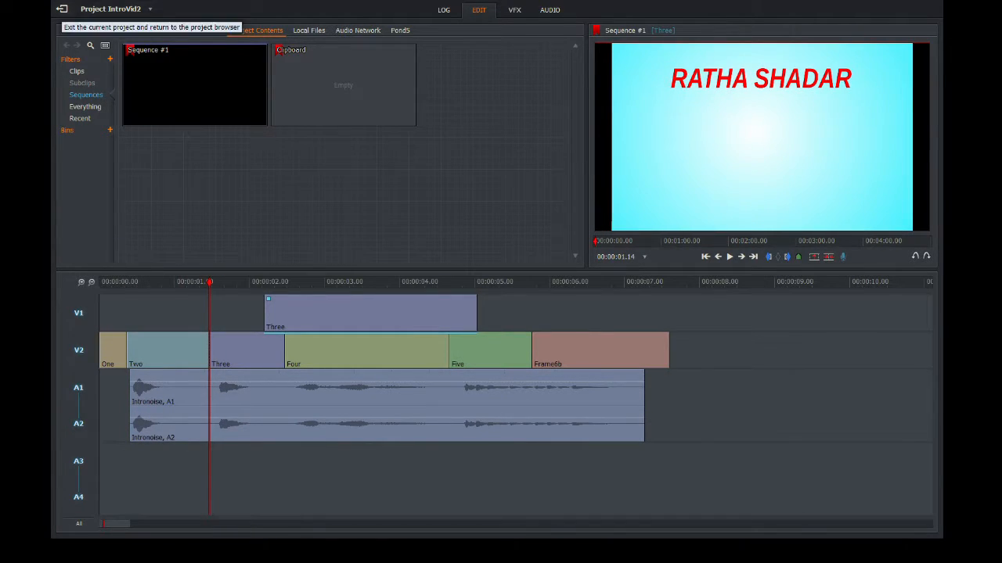
- Return to the IntroVid3 project, place the playhead at 00:00:01.14 and disable tracks V1, A1 and A2 for editing
click(61, 9)
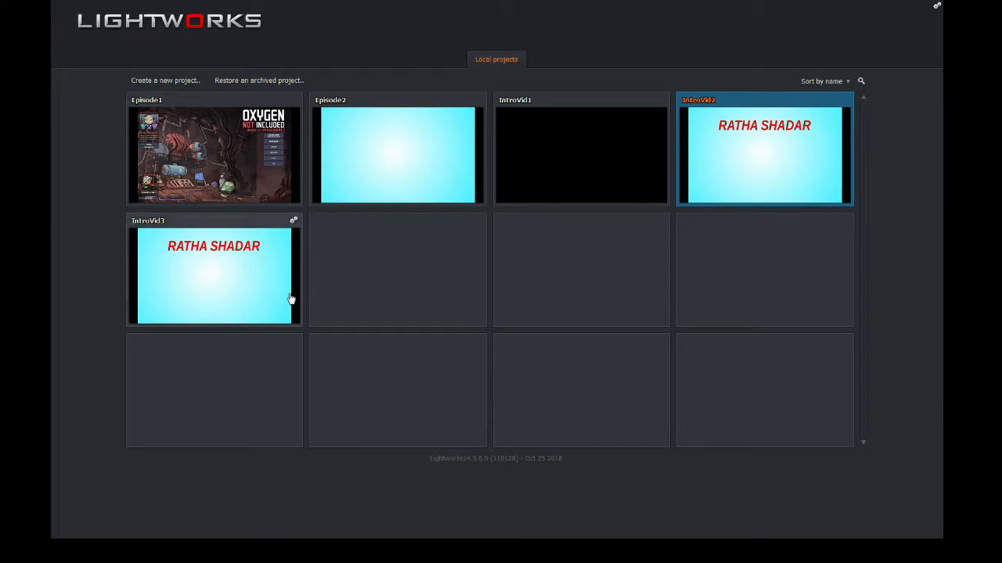
click(183, 262)
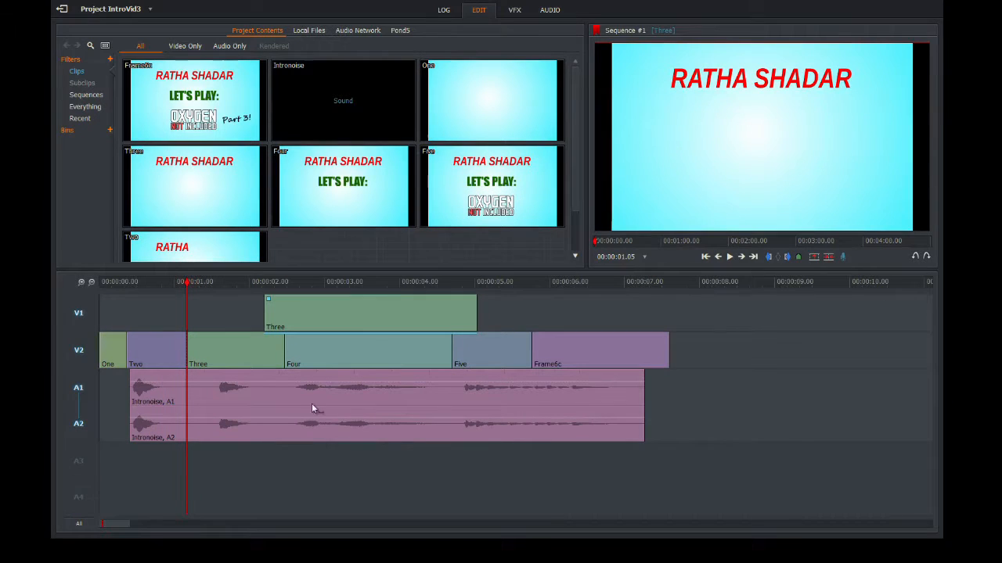
drag(193, 281, 209, 282)
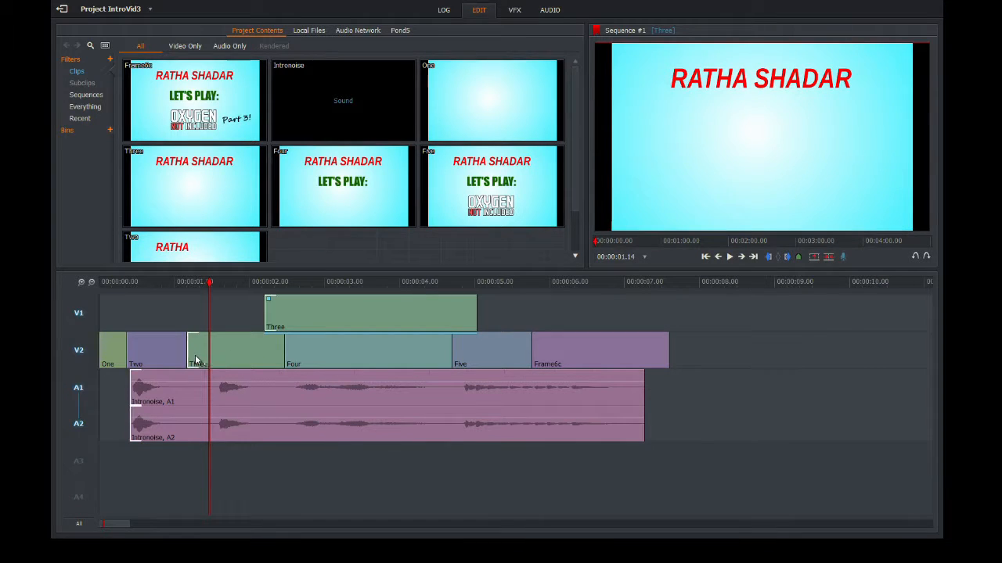
click(78, 313)
click(78, 423)
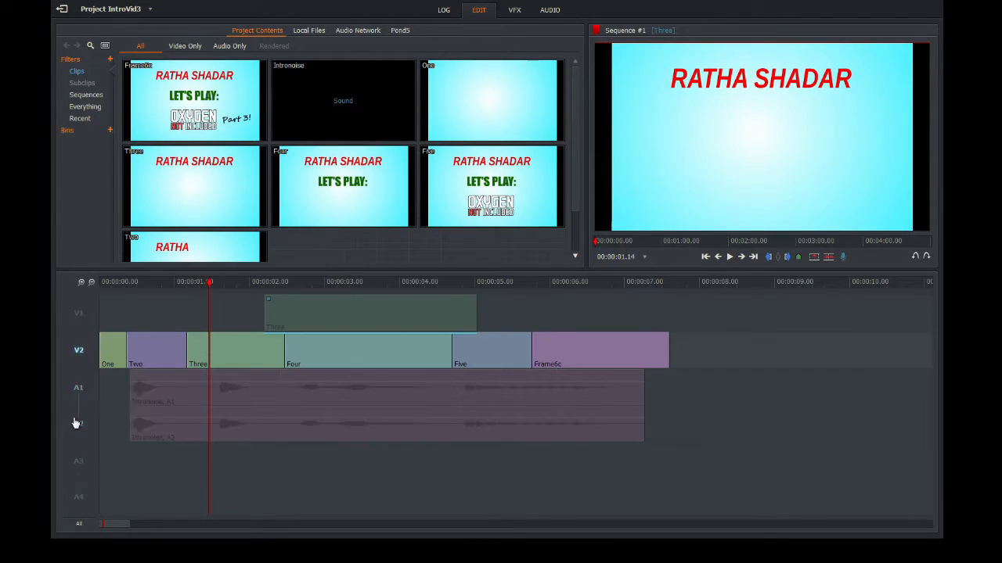
- Try to shift the cut between clips Two and Three on V2 by trimming a single clip edge, and undo the trim
click(189, 354)
click(191, 356)
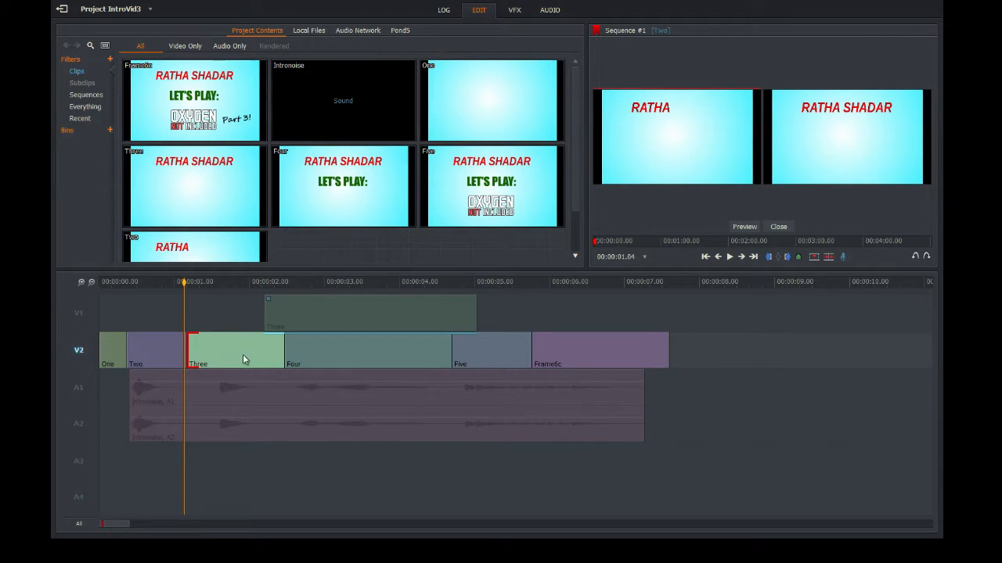
click(187, 351)
click(196, 353)
click(189, 352)
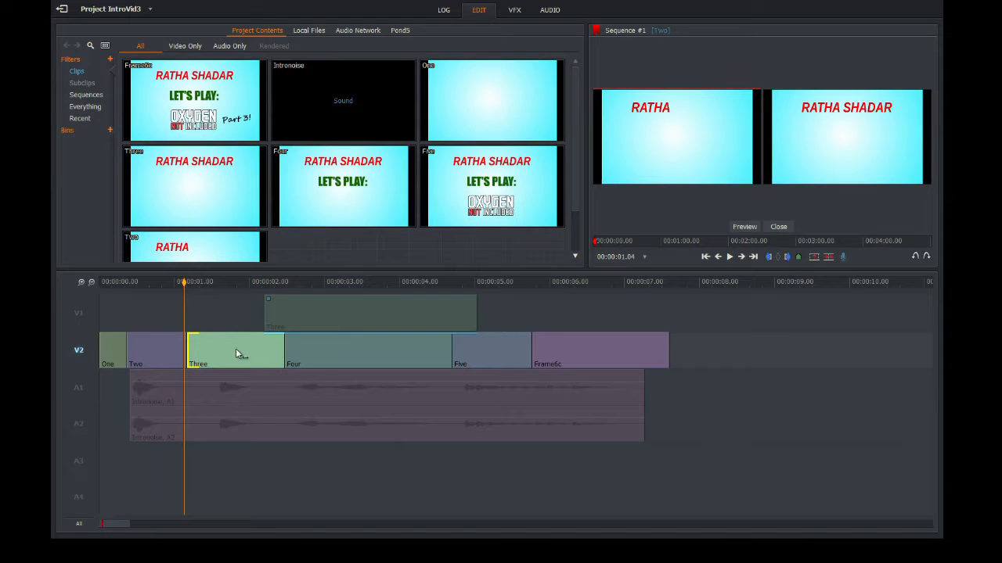
click(192, 355)
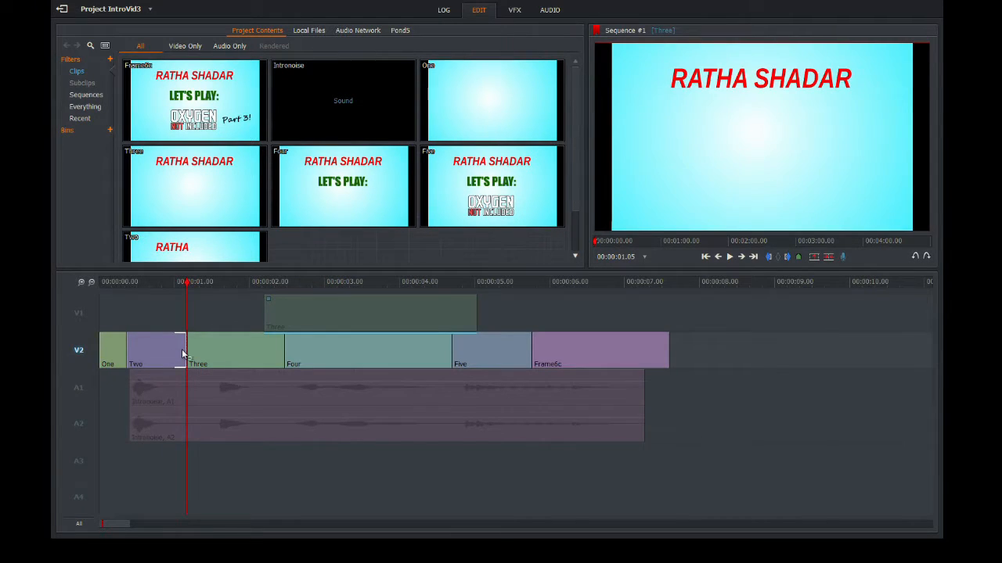
click(183, 354)
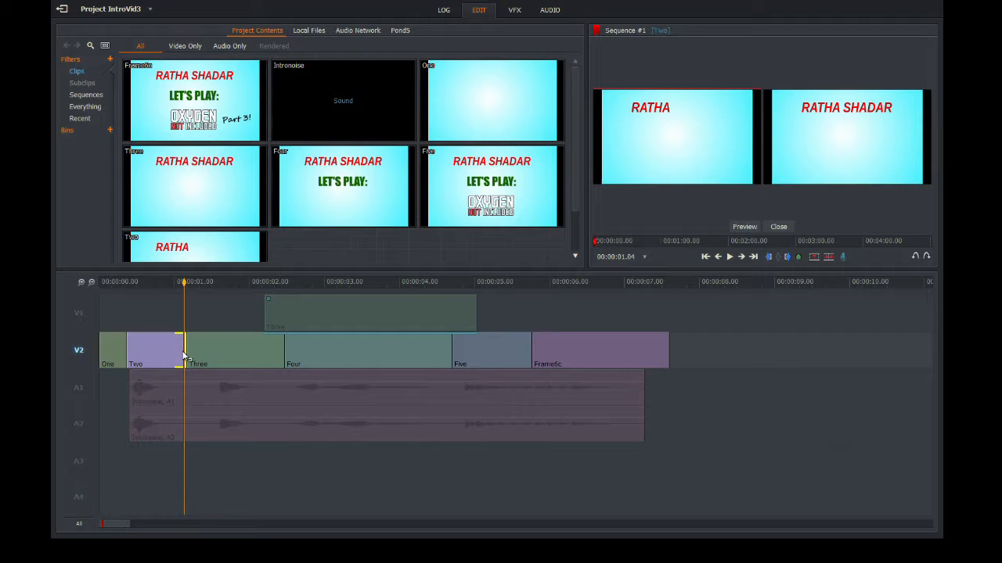
drag(184, 353, 194, 355)
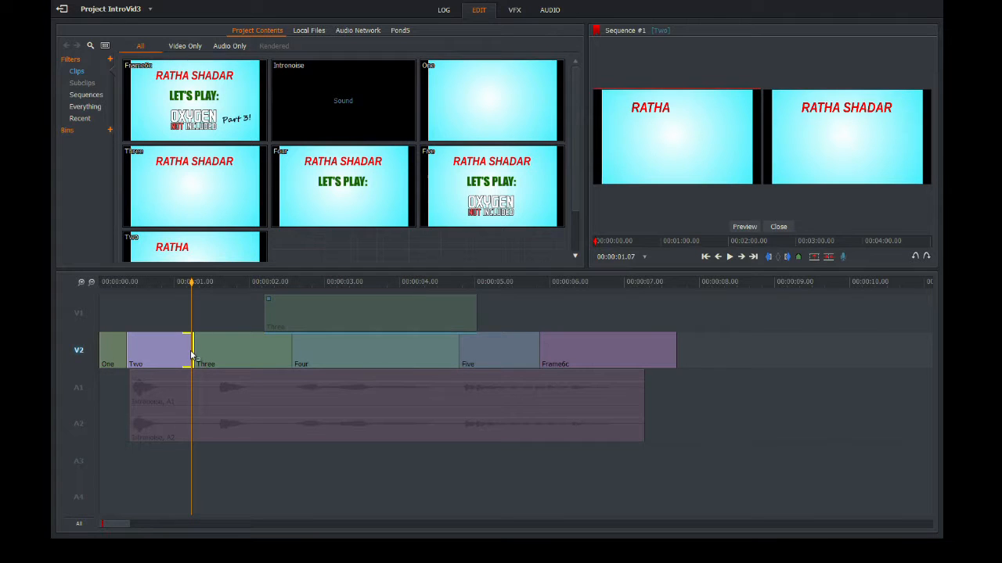
key(ctrl+z)
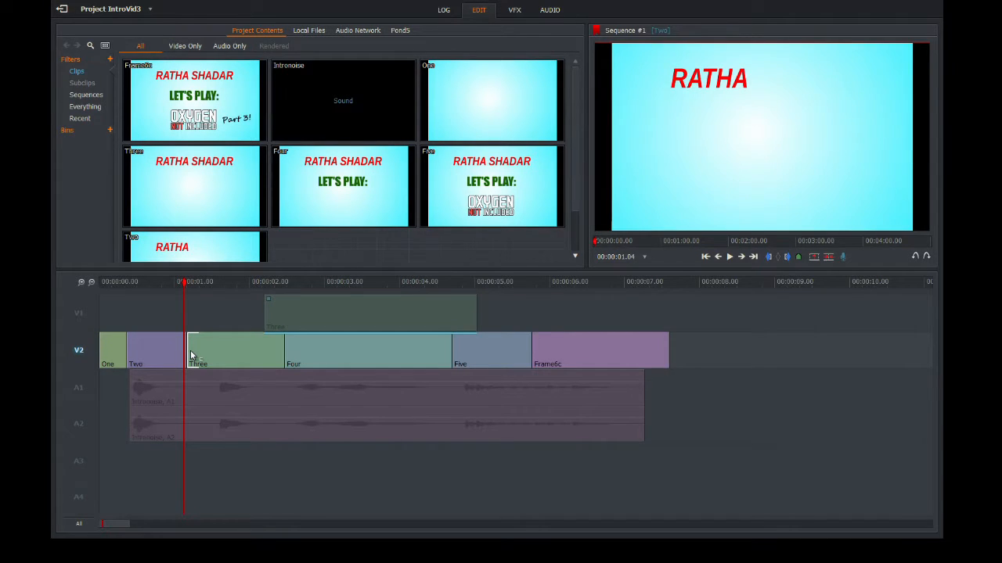
- Roll the cut between clips Two and Three on V2 to 00:00:01.14 and re-enable V1, A1 and A2 for editing
click(185, 354)
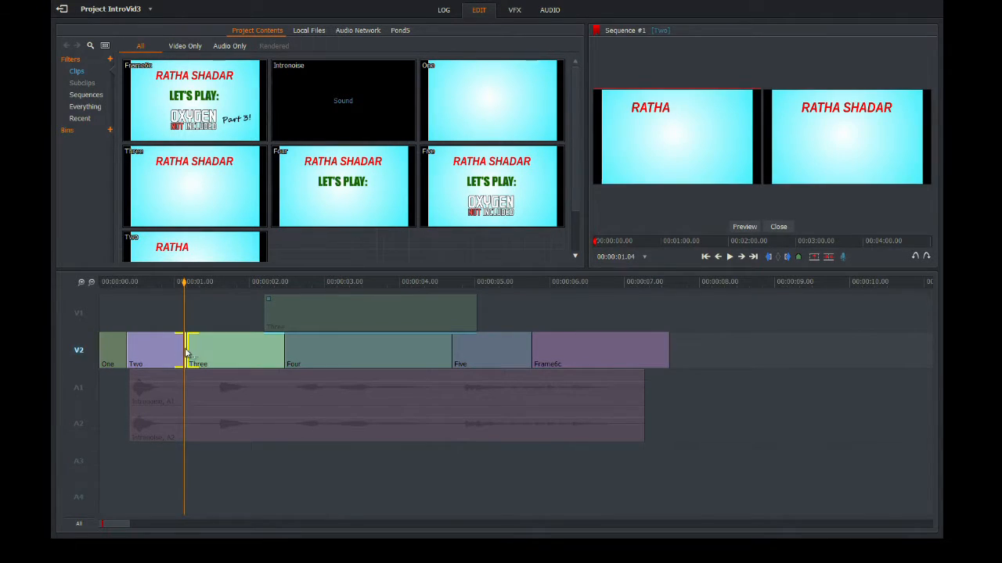
drag(185, 354, 211, 356)
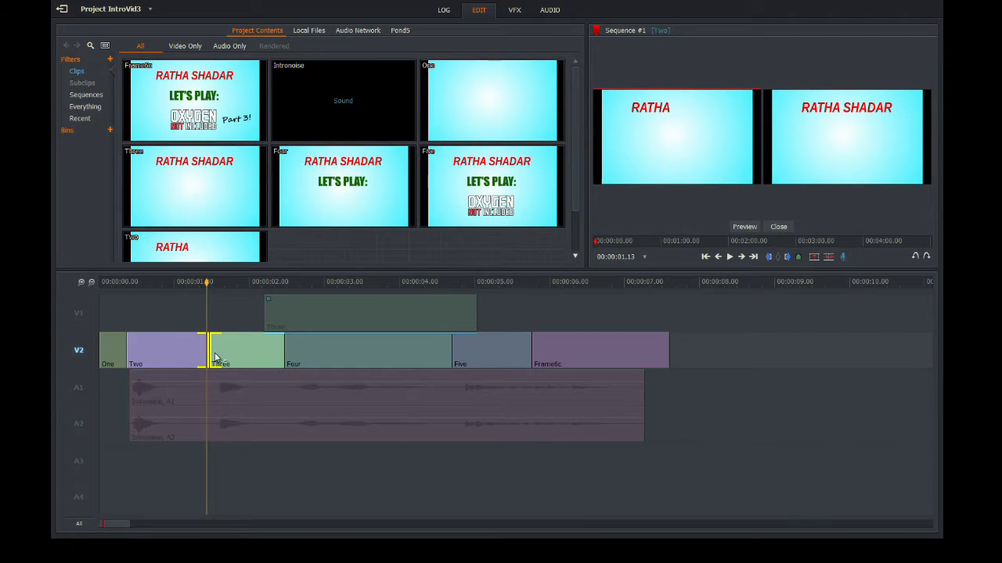
drag(216, 358, 218, 358)
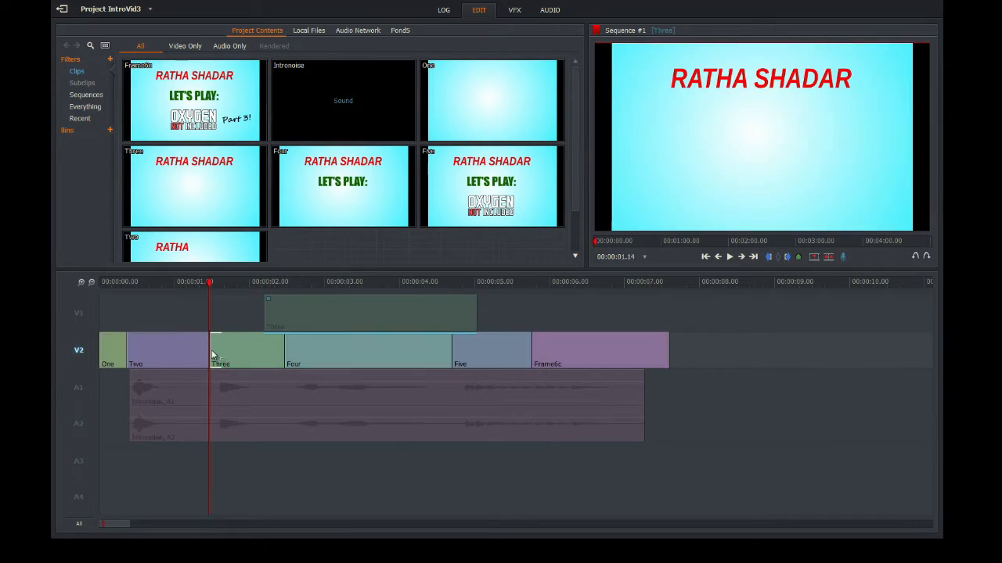
click(77, 394)
- Play the whole sequence from the start to check the new timing of clip Three against the audio
drag(210, 282, 60, 277)
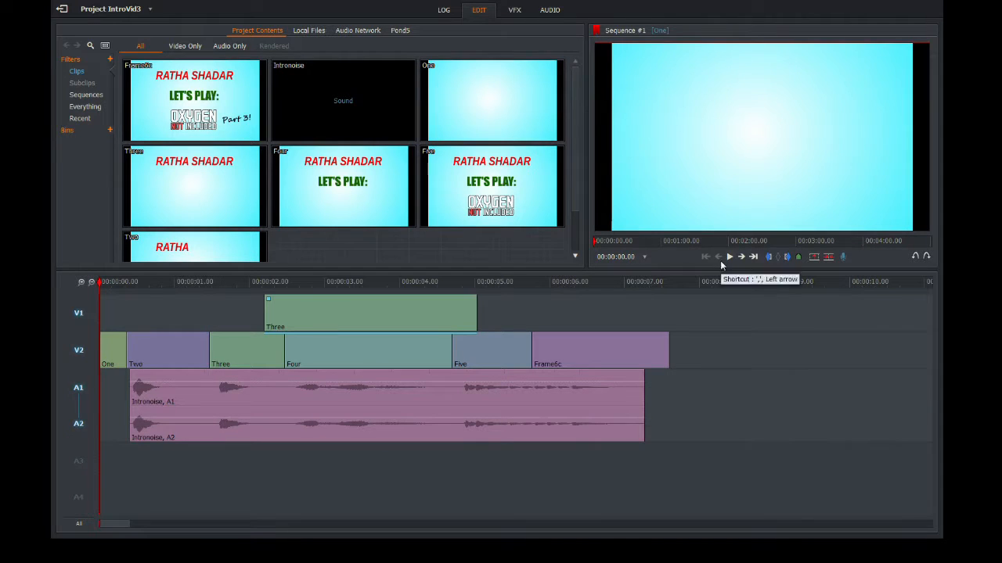
click(729, 257)
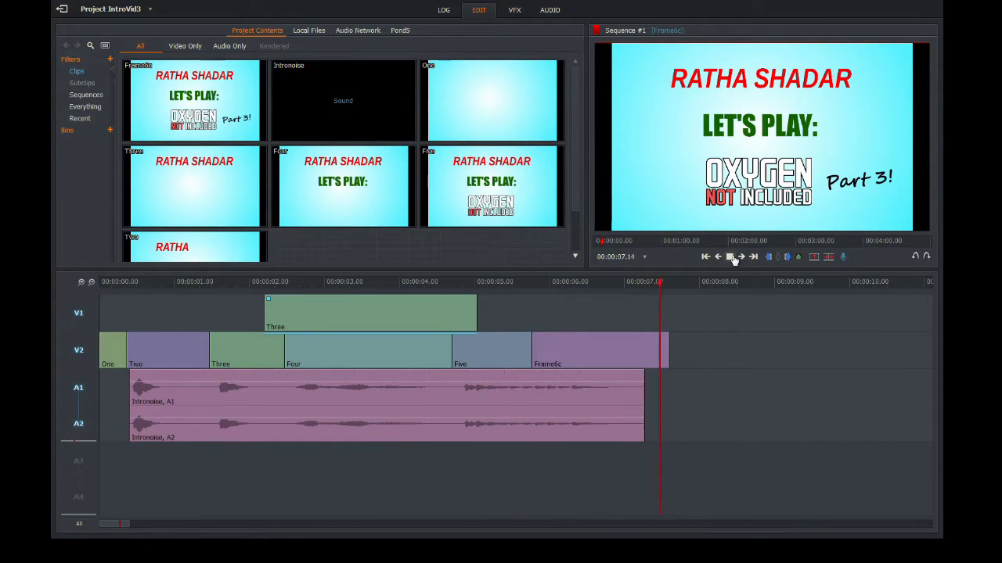
click(731, 257)
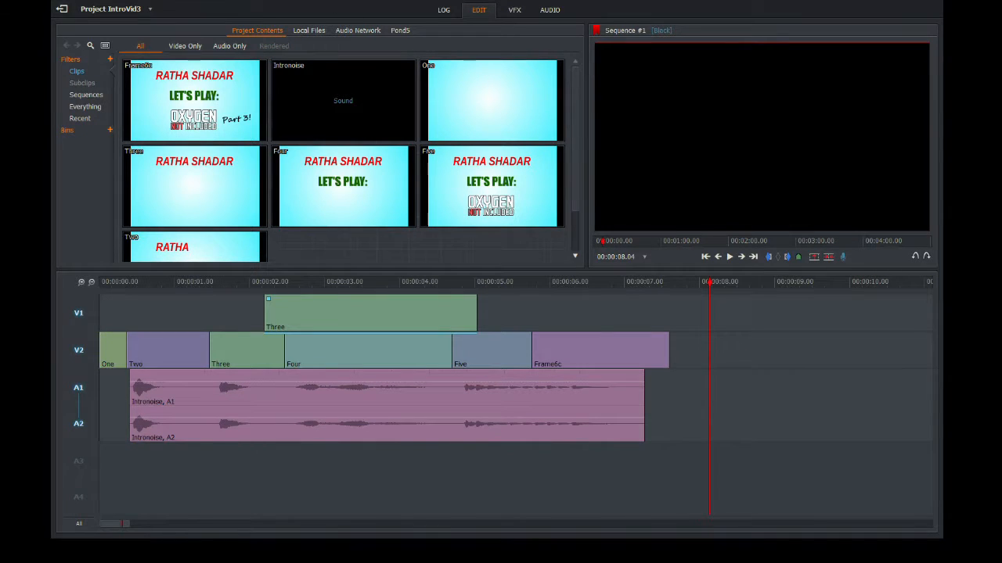
- Open the H.264/MP4 (Free) export settings for Sequence #1 from the project's list of sequences
click(442, 10)
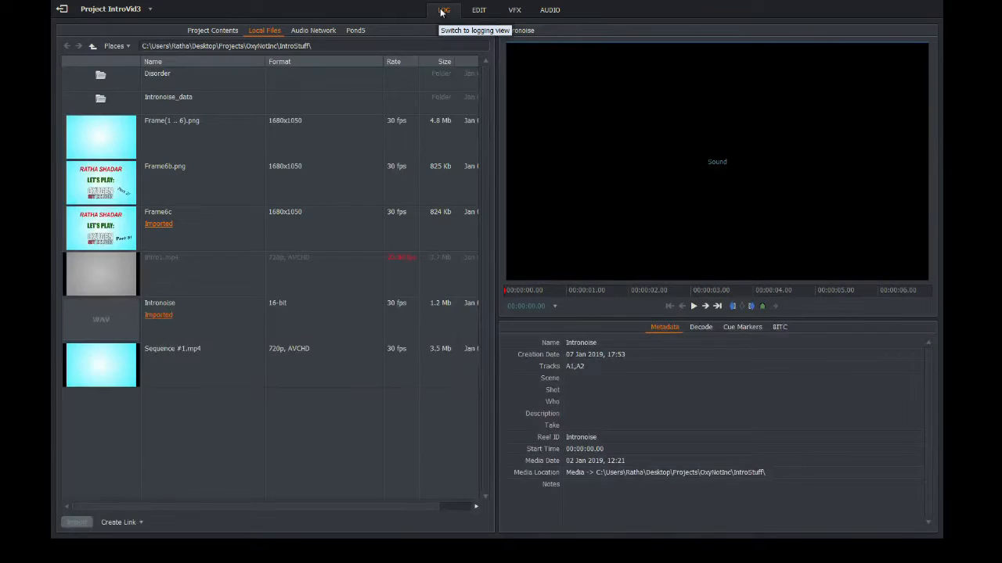
click(214, 31)
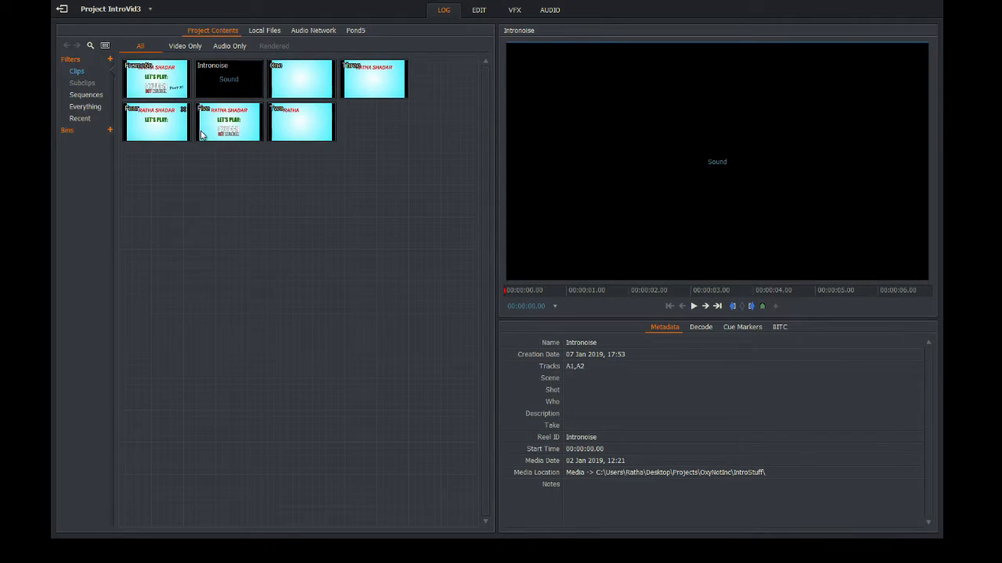
click(84, 96)
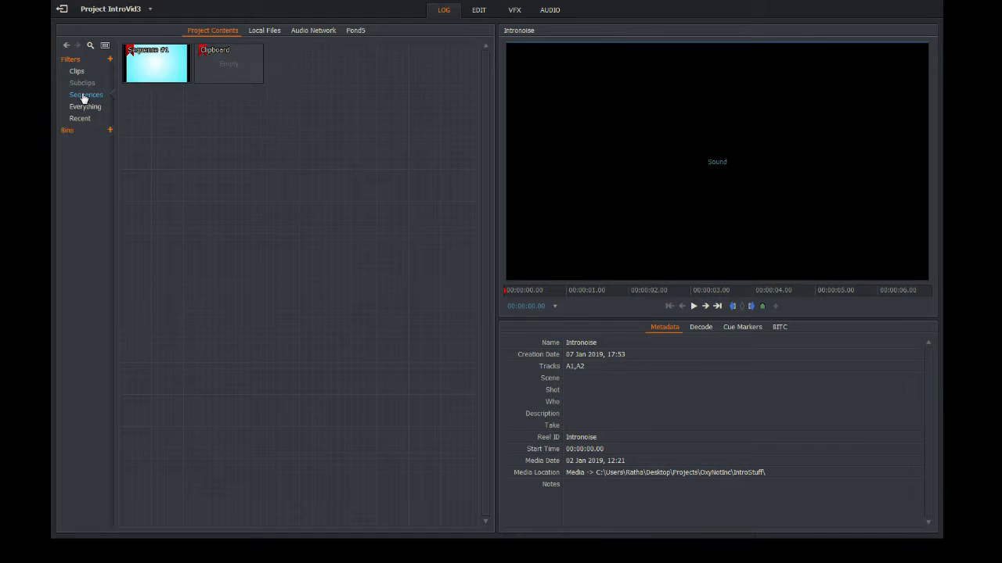
click(142, 66)
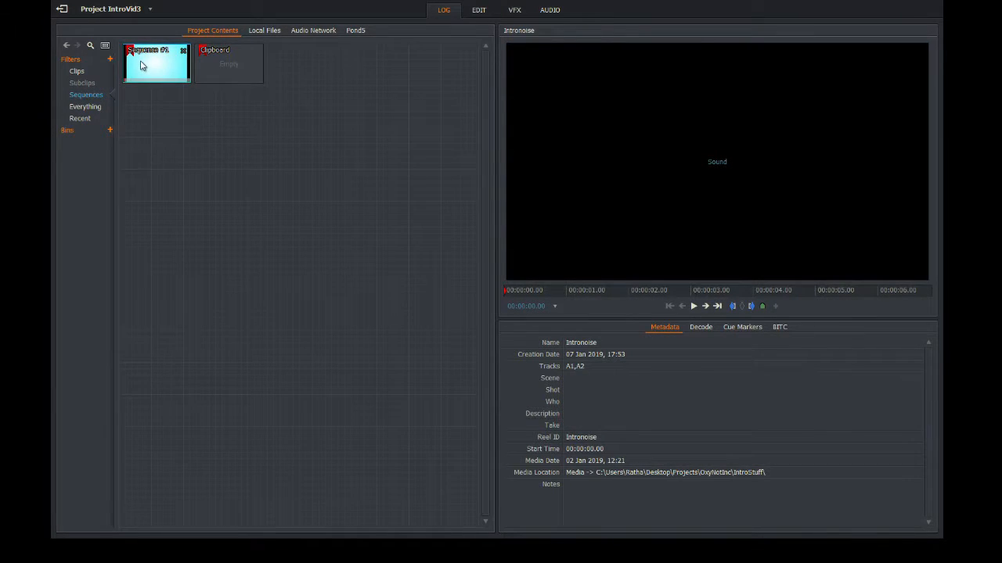
double_click(142, 66)
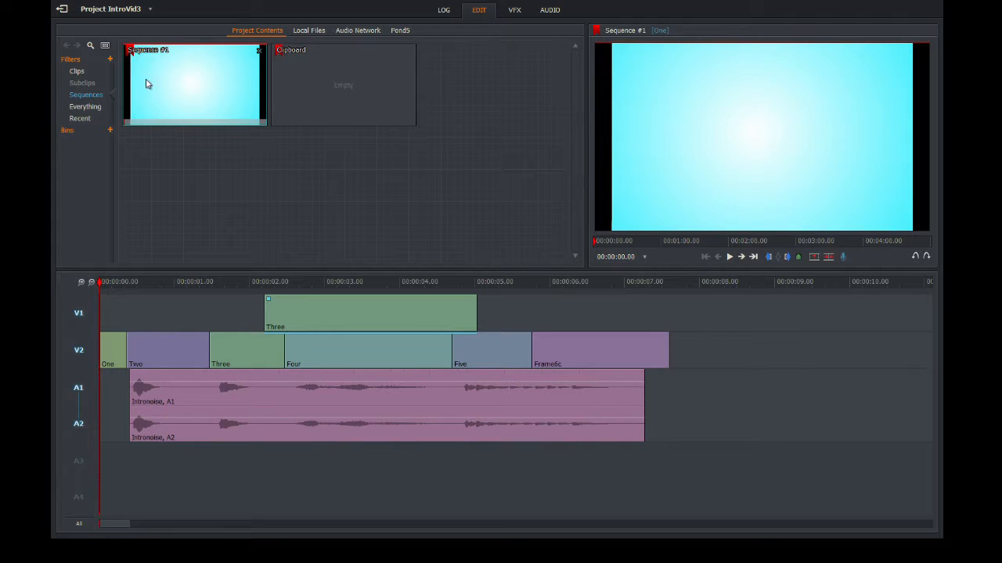
click(452, 10)
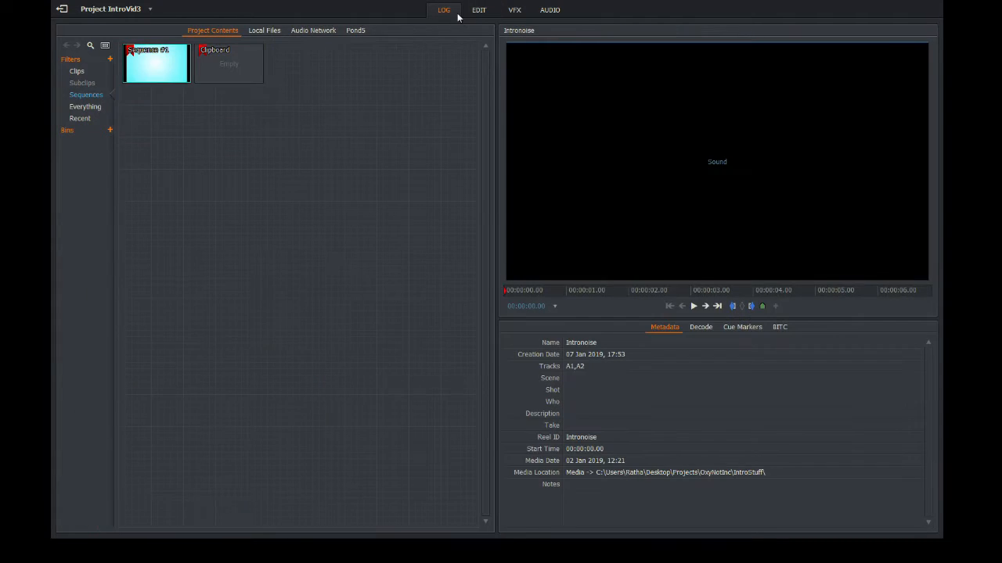
right_click(156, 70)
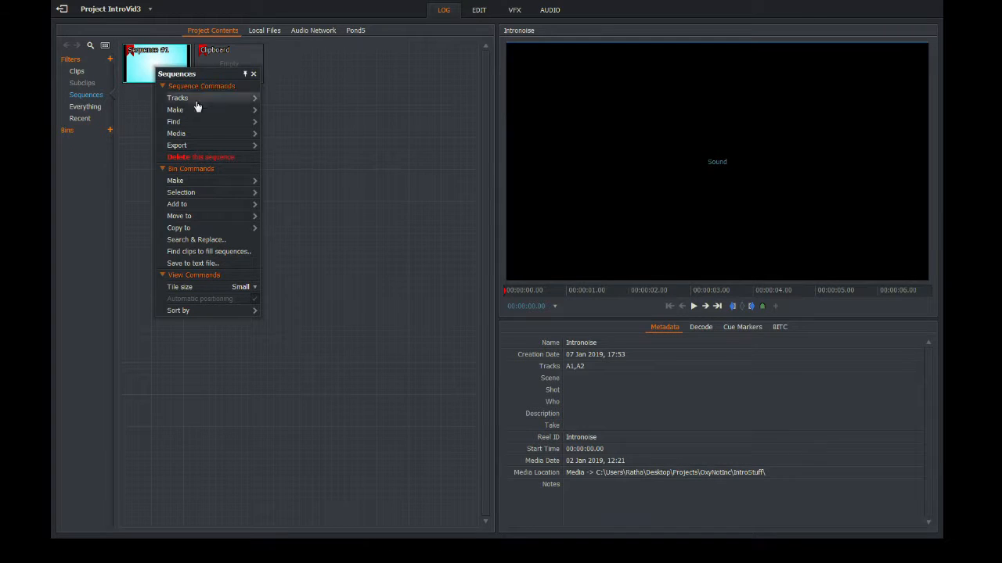
mouse_move(201, 149)
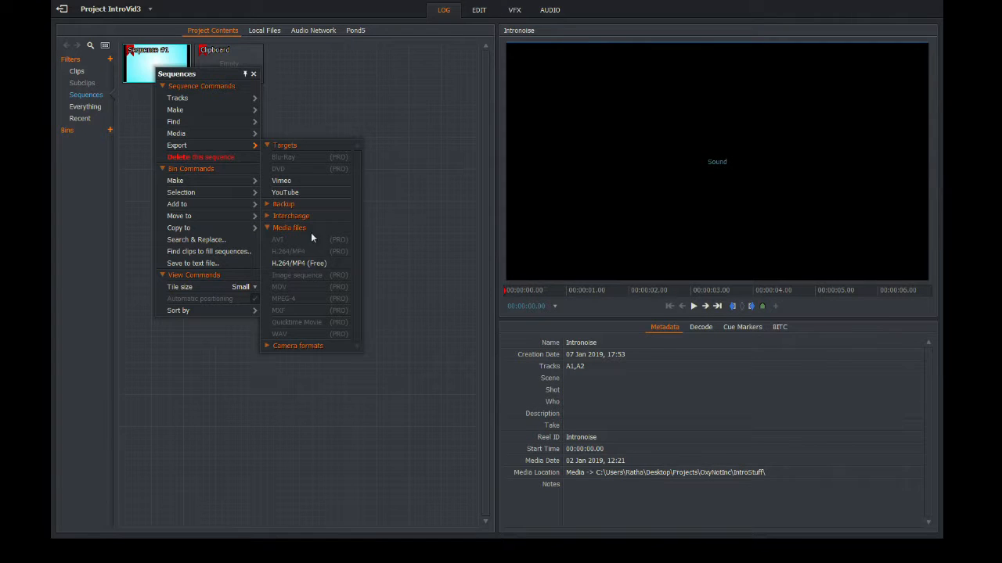
click(331, 270)
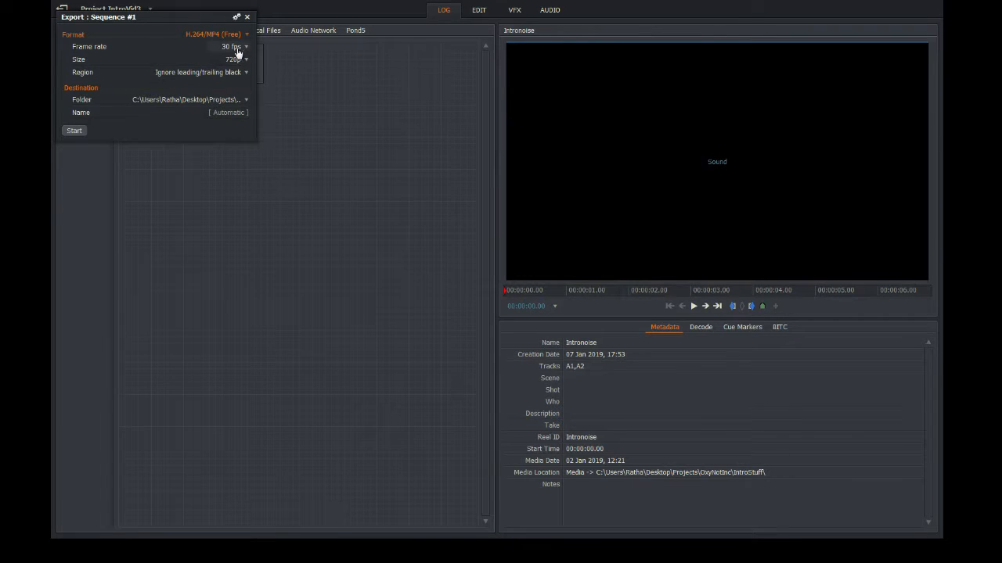
- Review the export's frame rate and size options, keeping 30 fps and 720p
click(246, 48)
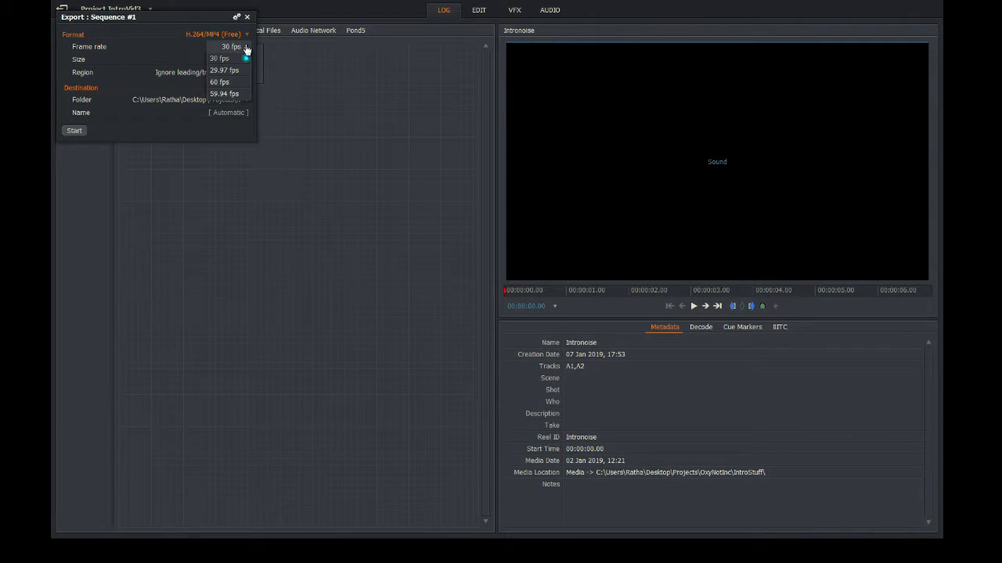
click(205, 50)
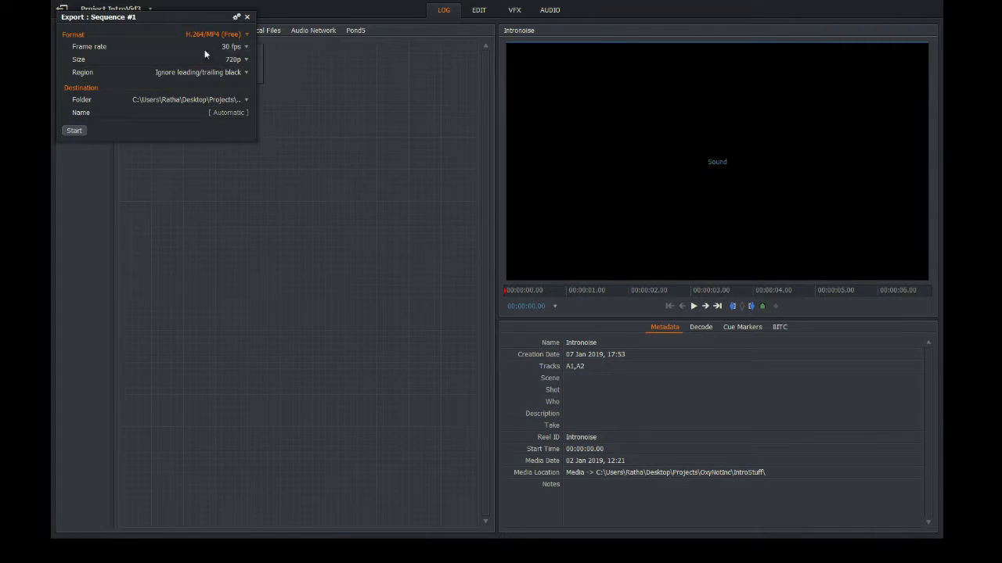
click(246, 61)
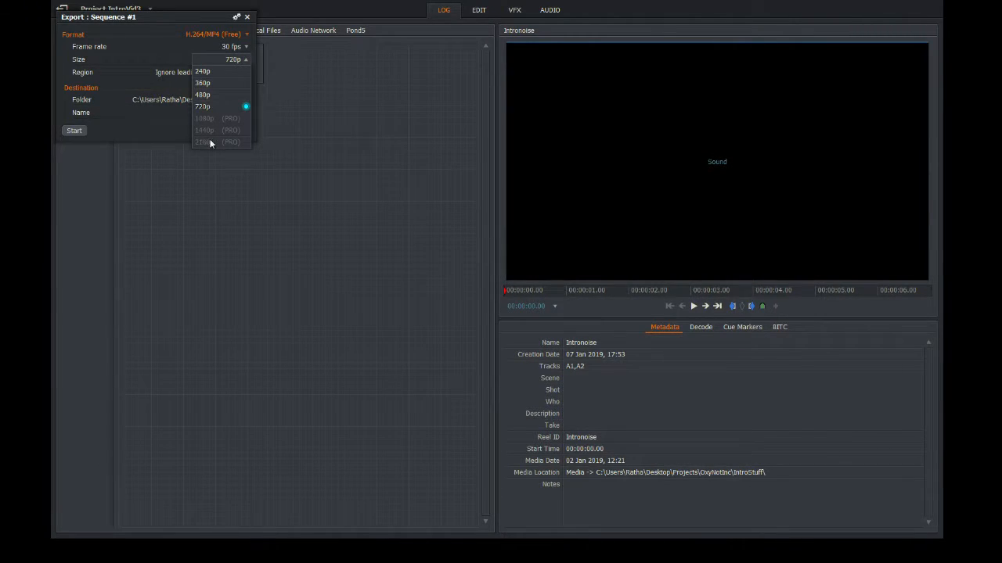
click(158, 143)
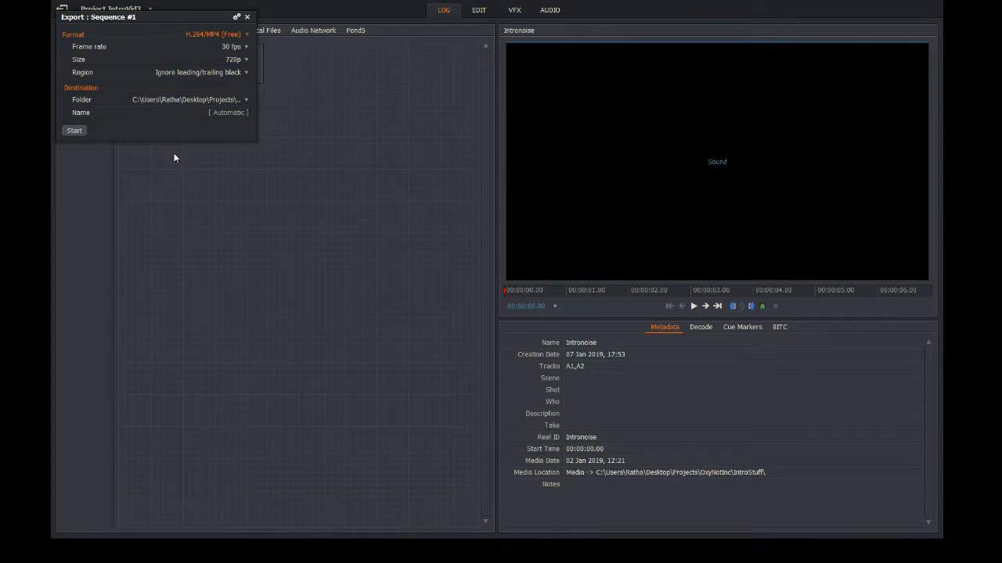
- Set the export destination to the Ep3 folder inside OxyNotInc
click(248, 100)
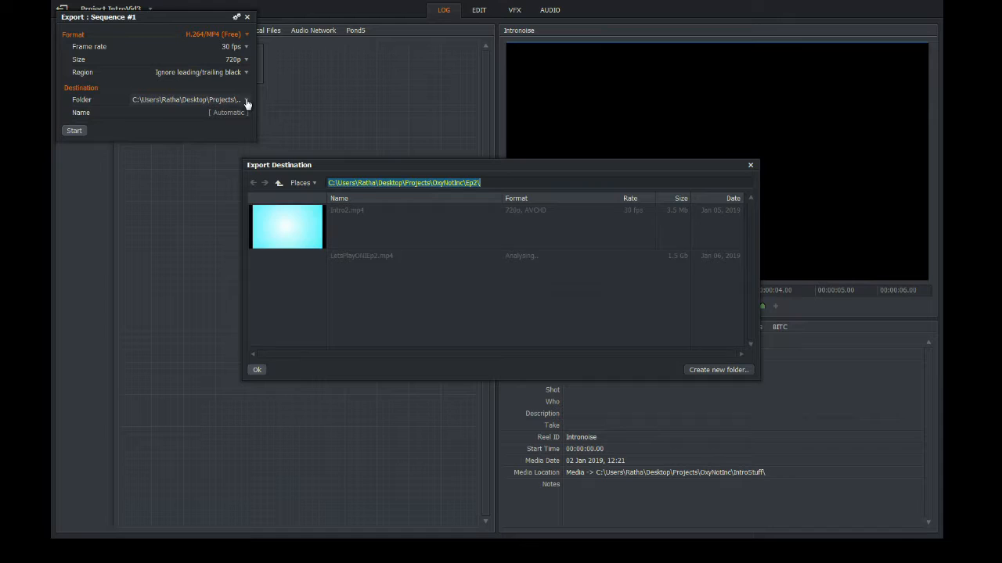
click(475, 183)
click(279, 183)
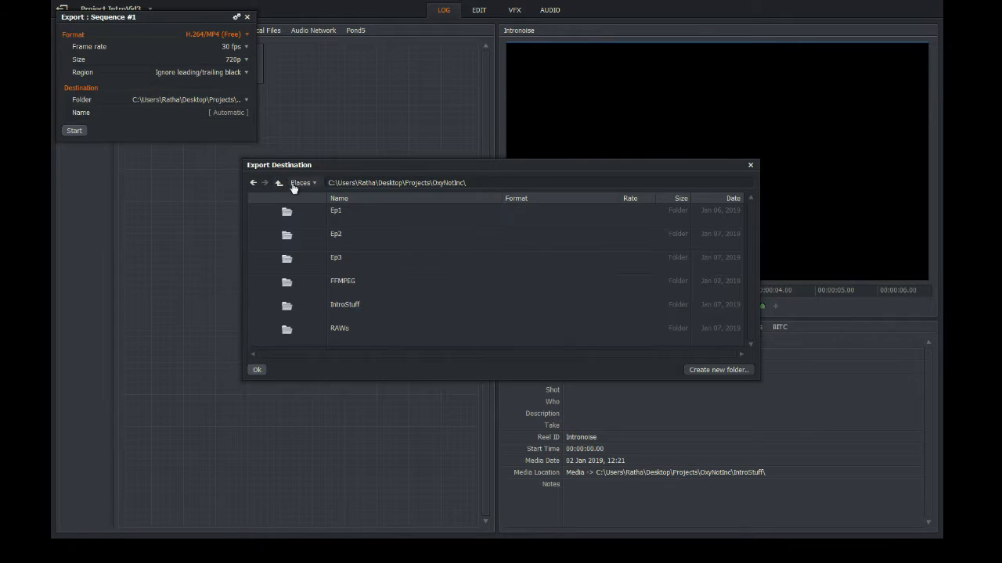
double_click(343, 259)
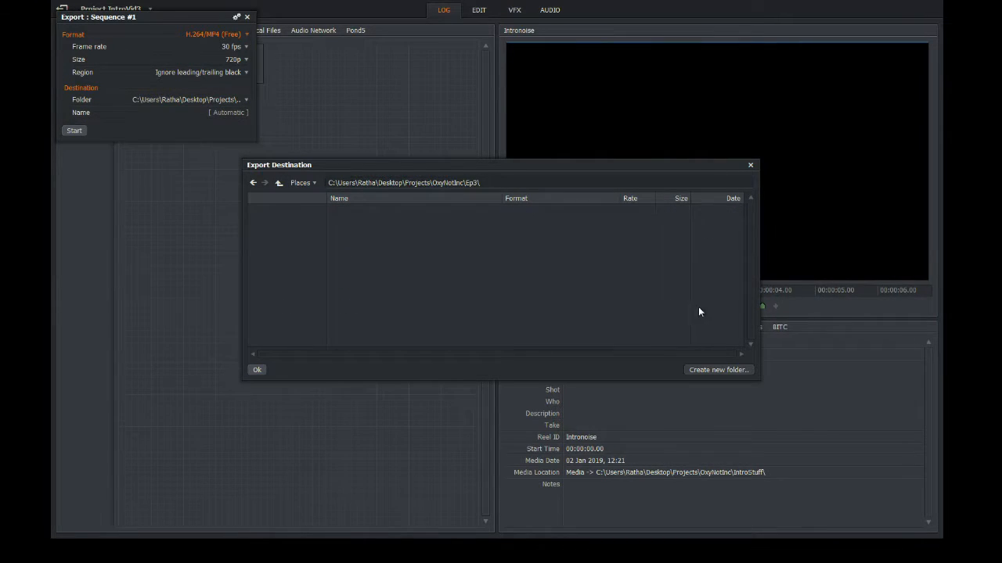
click(257, 370)
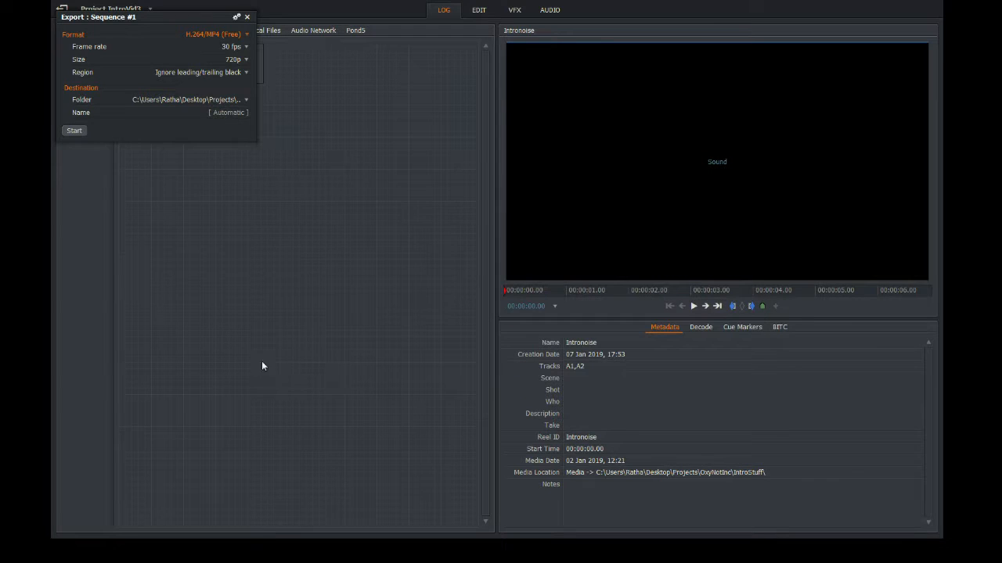
- Name the export IntroVid3, run it, and close the task log and export settings
click(201, 113)
text(IntroVid3)
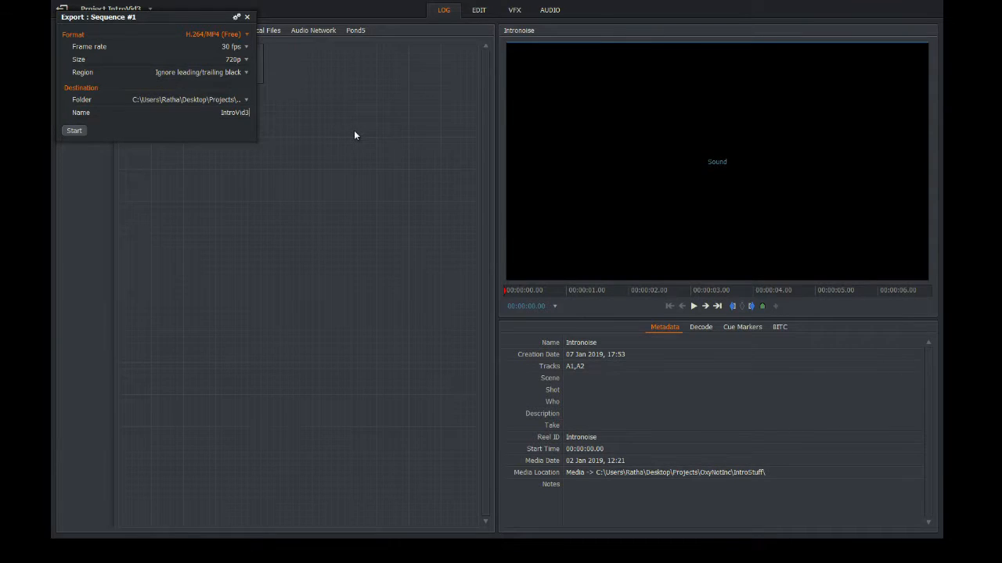
click(73, 132)
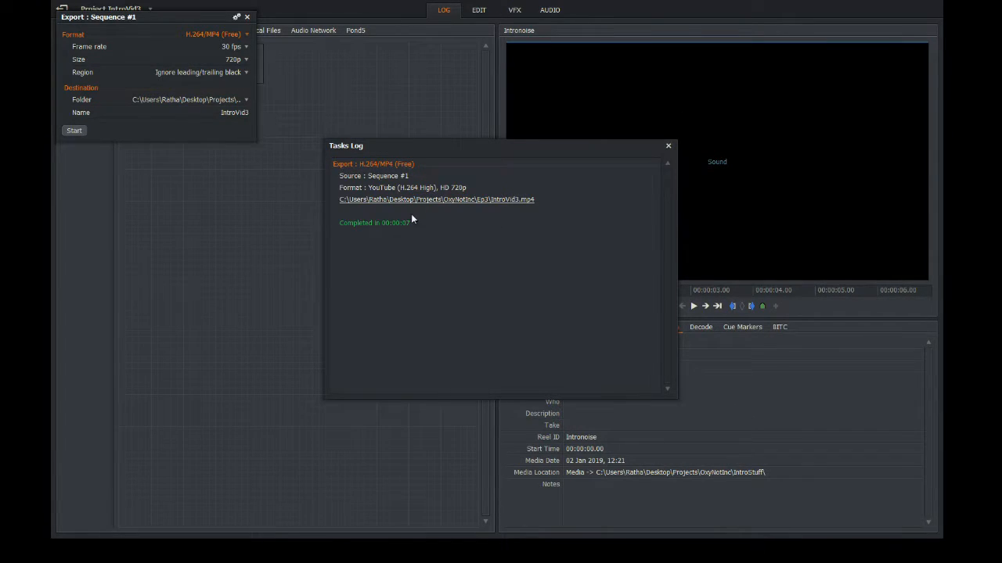
click(668, 145)
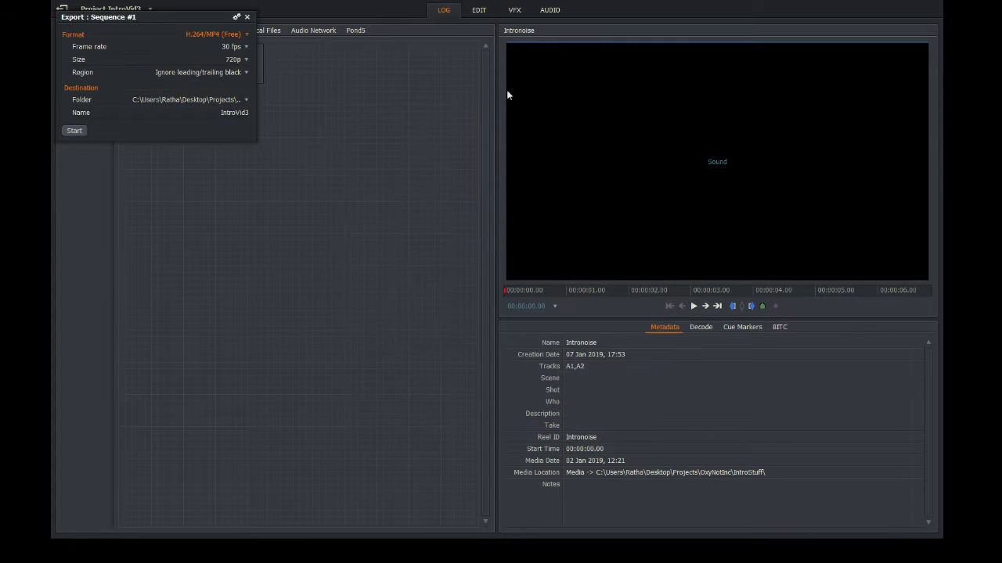
click(248, 17)
- Leave the IntroVid3 project and create a 30 fps project named Episode3 with the notes "Let's Play Oxygen Not Included Episode 3"
click(62, 8)
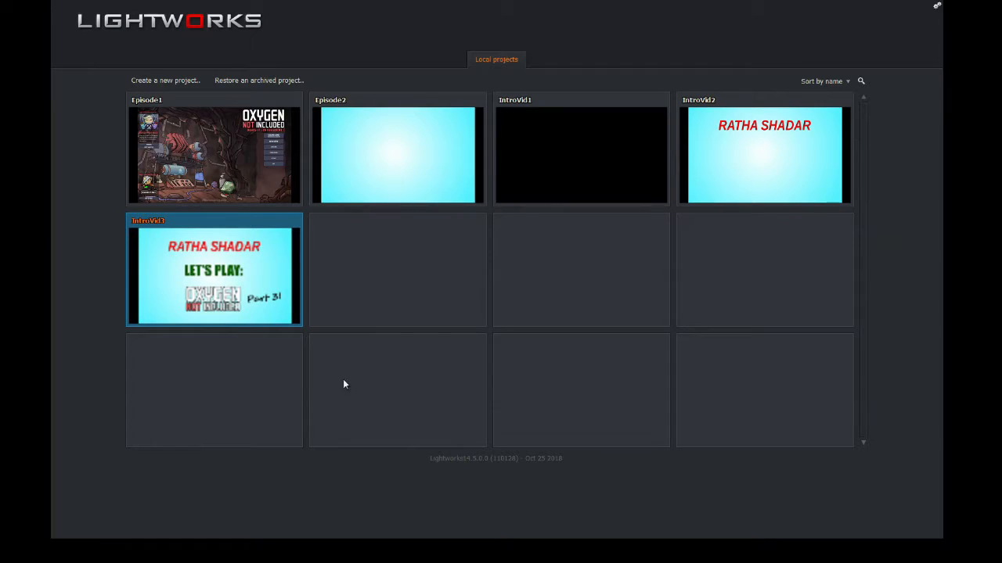
click(159, 83)
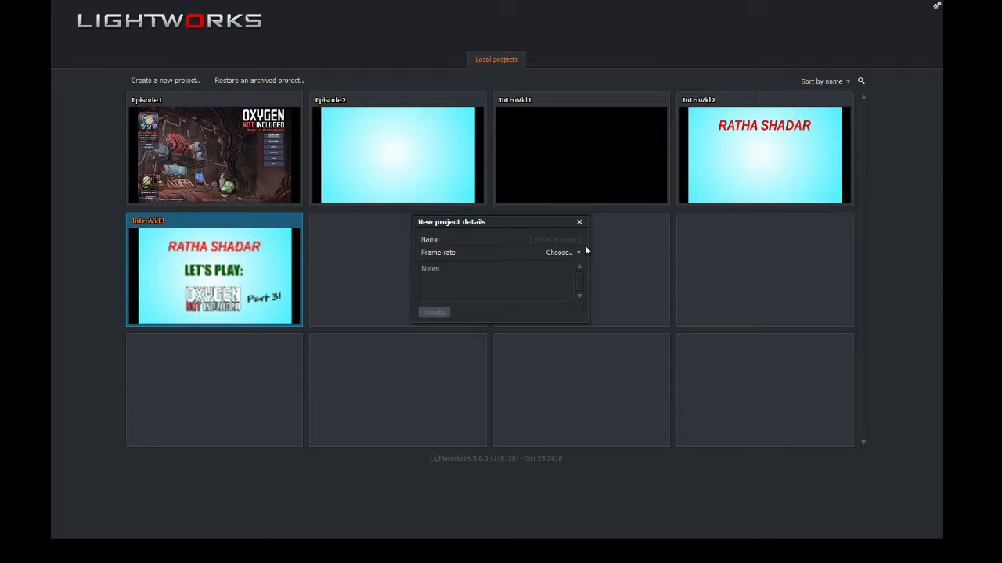
text(Episode3)
click(583, 249)
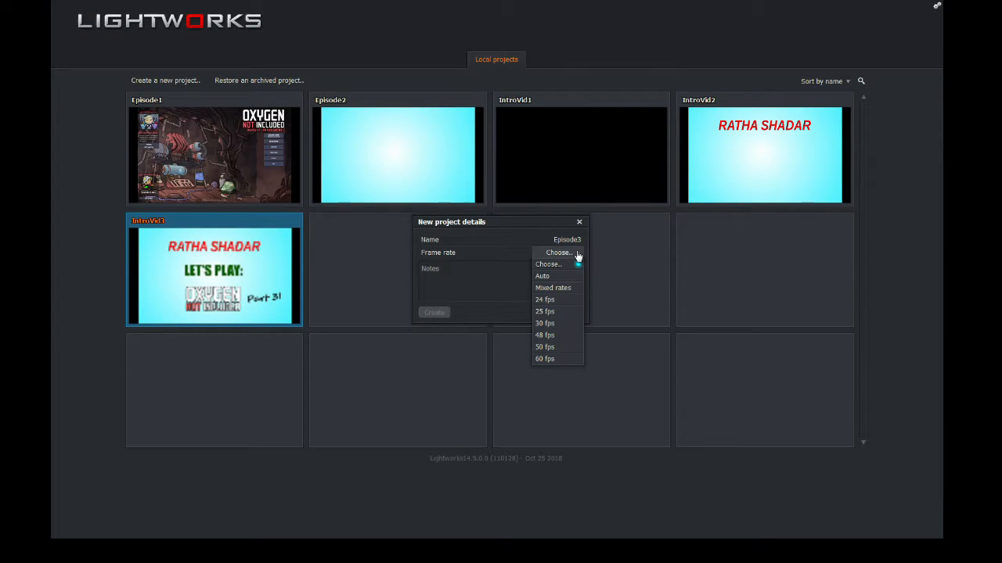
click(557, 324)
click(472, 283)
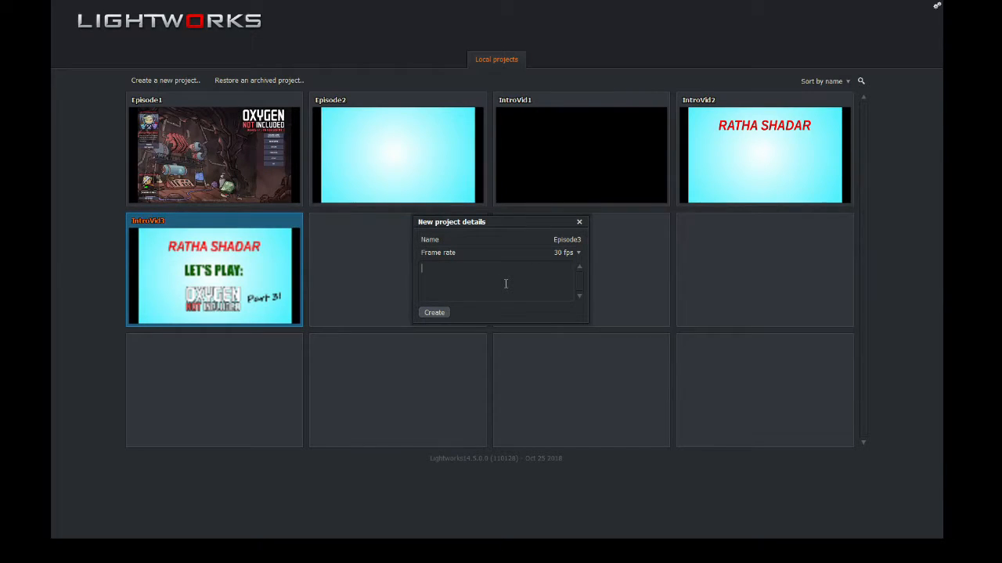
text(Let's Play Oxygen Not Included Episode 3)
click(433, 317)
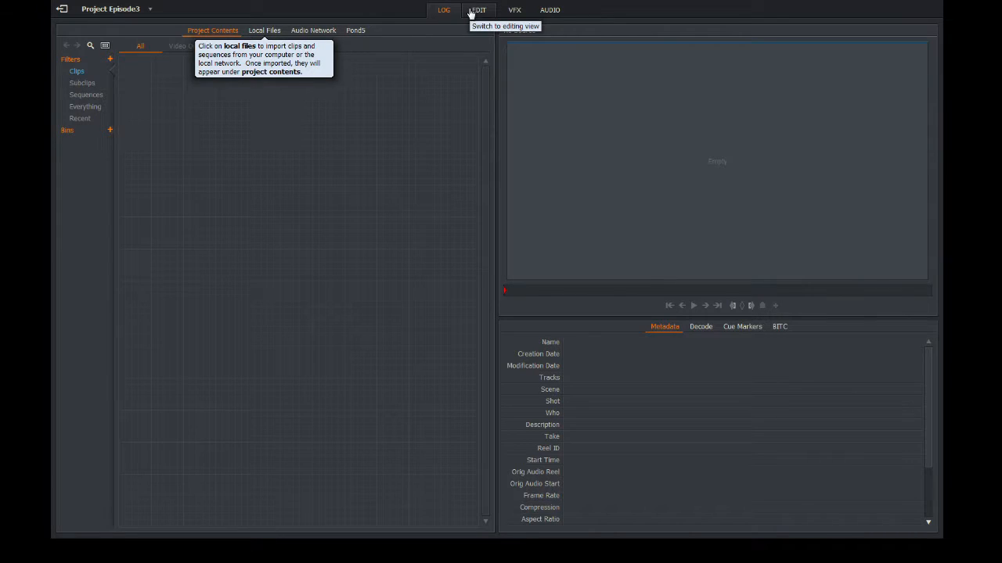
- Import IntroVid3.mp4 from the Ep3 folder into the Episode3 project
click(271, 35)
click(94, 47)
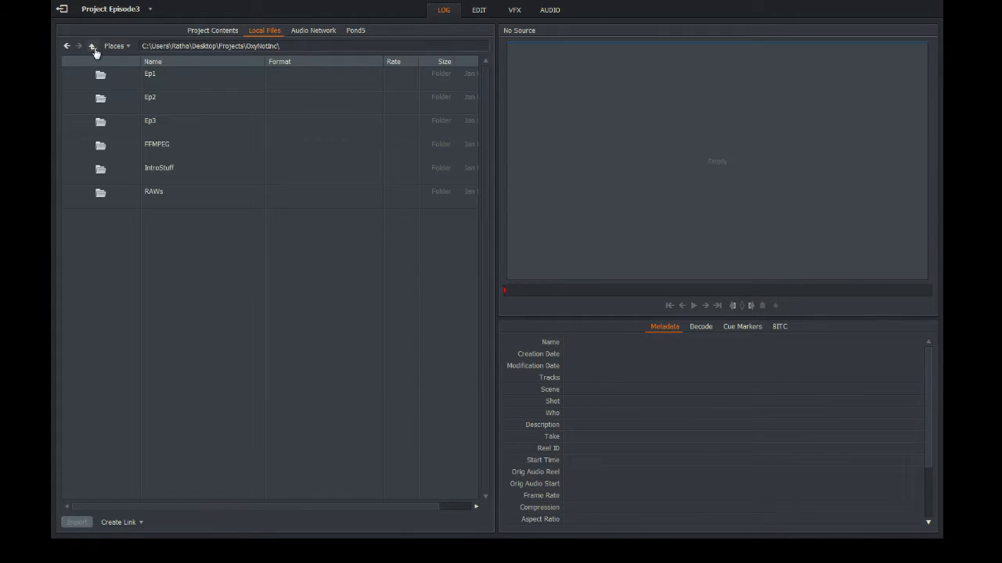
double_click(162, 121)
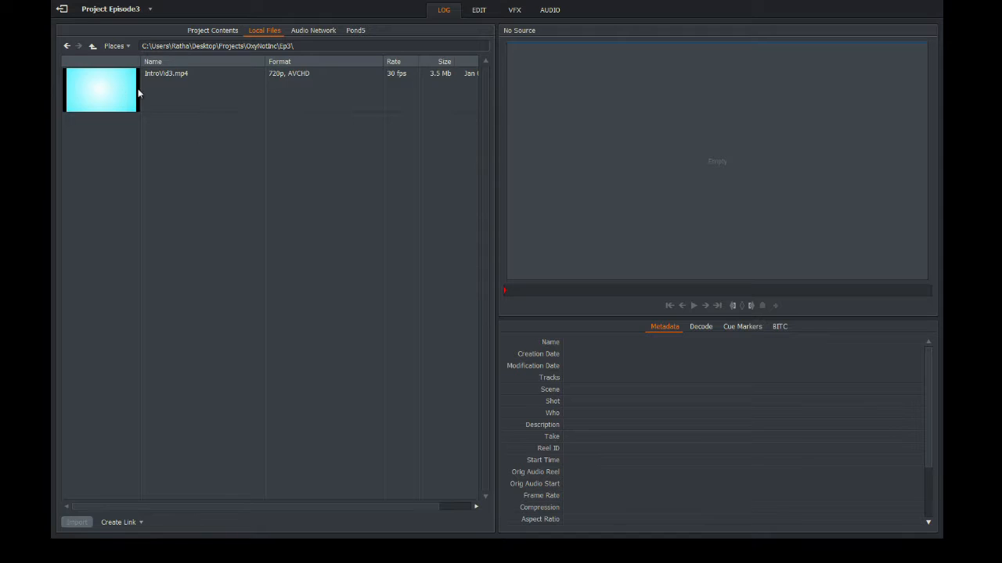
double_click(112, 91)
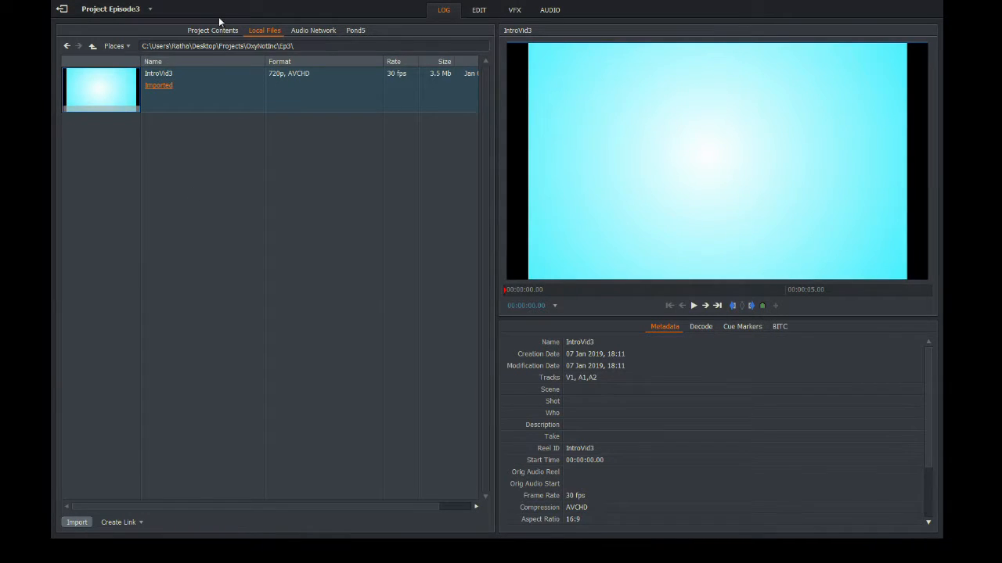
- Import the title image Frame6c.png from the IntroStuff folder
click(93, 47)
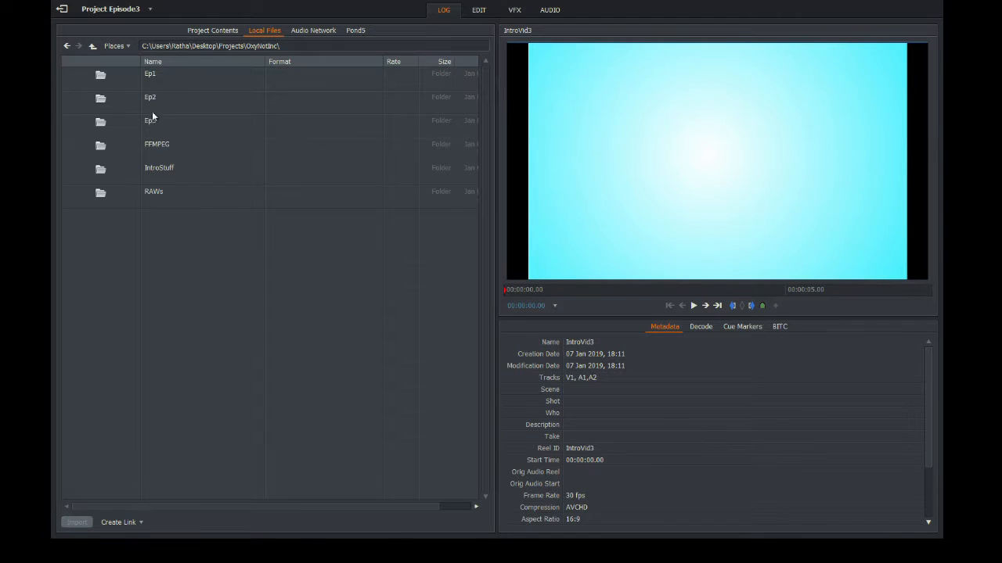
double_click(187, 167)
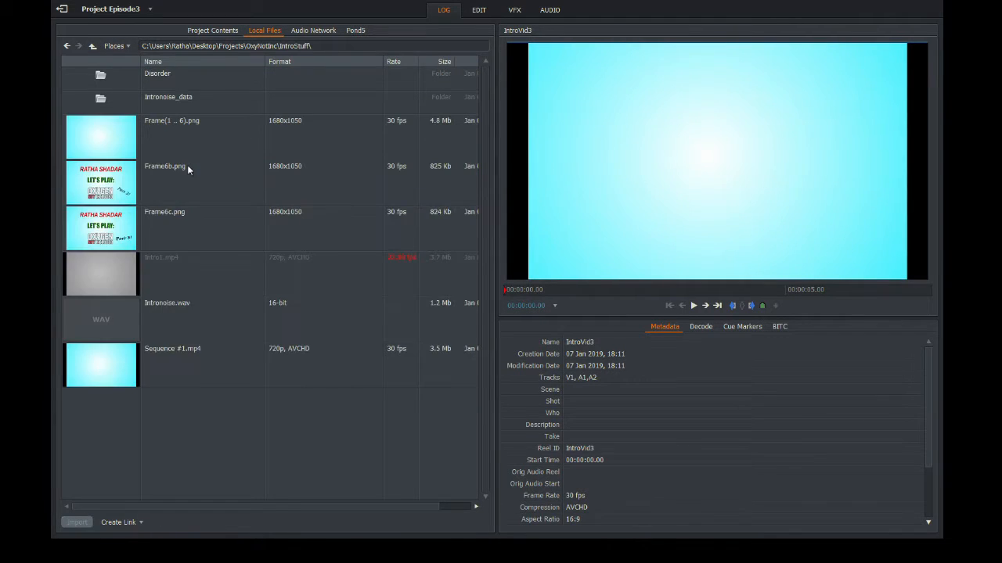
click(184, 236)
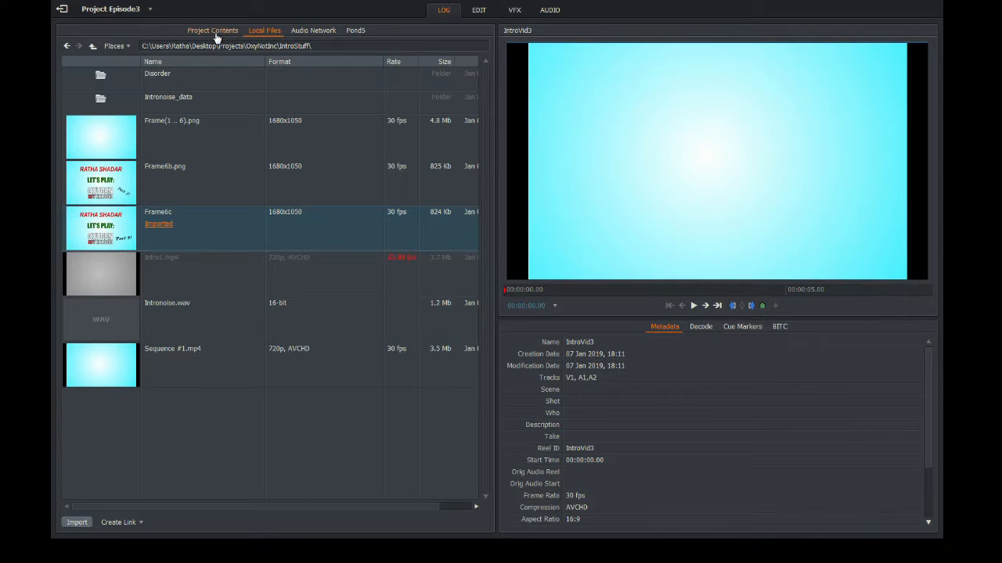
- Import the raw gameplay recording Episode3.mp4 from the RAWs folder
click(92, 45)
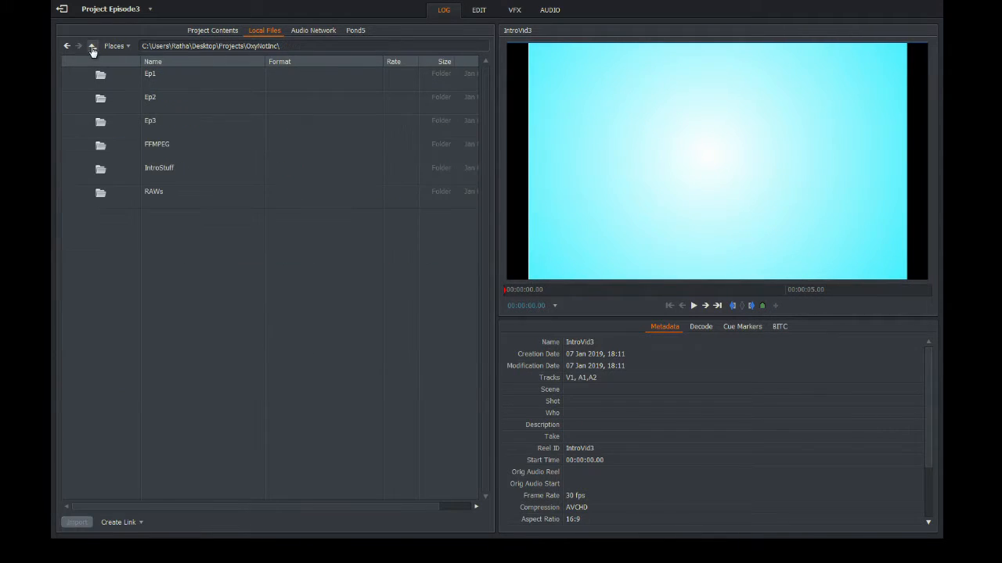
double_click(158, 202)
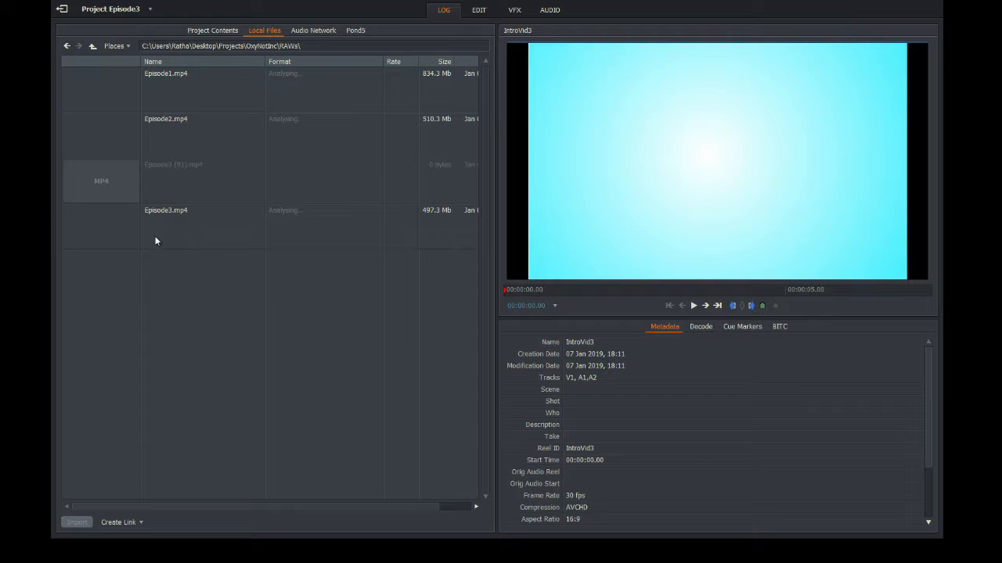
click(172, 228)
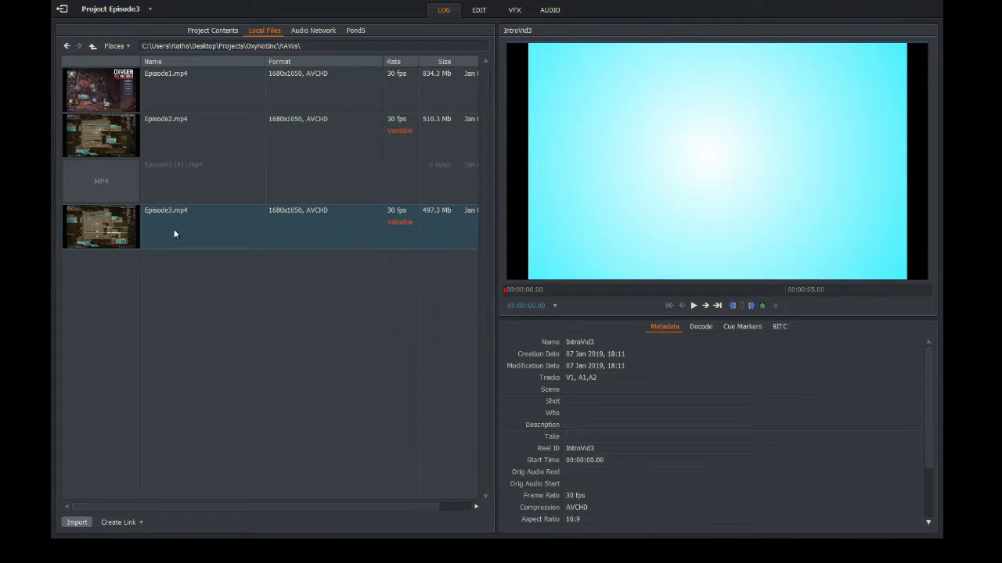
double_click(173, 233)
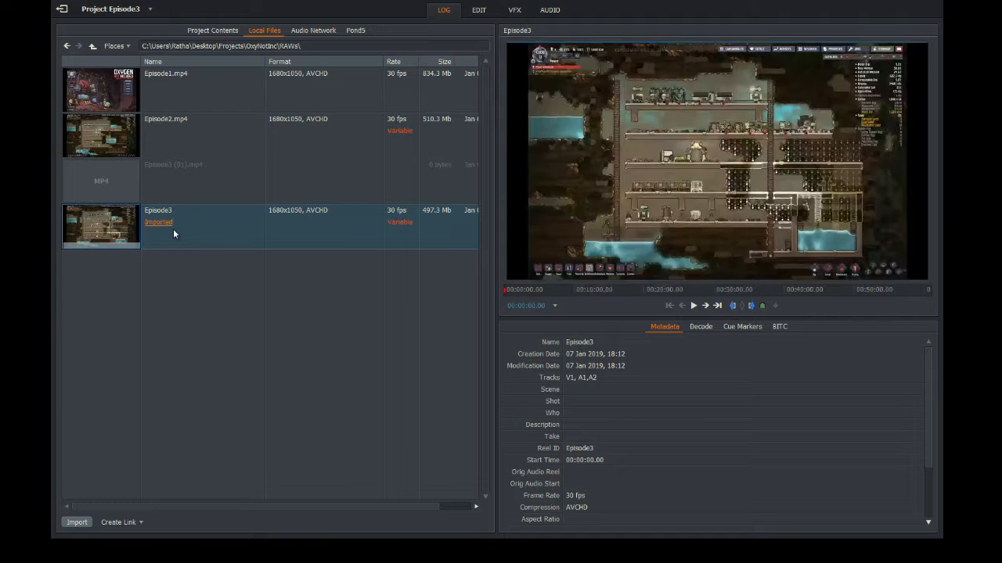
- Switch to the Edit workspace with the project's clips and the empty sequence shown
click(203, 29)
click(478, 10)
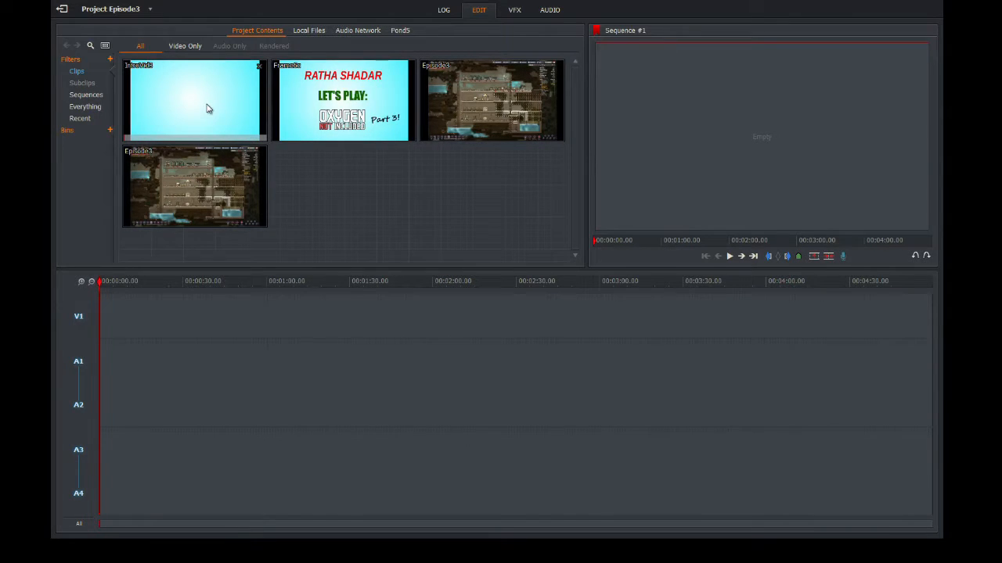
right_click(185, 189)
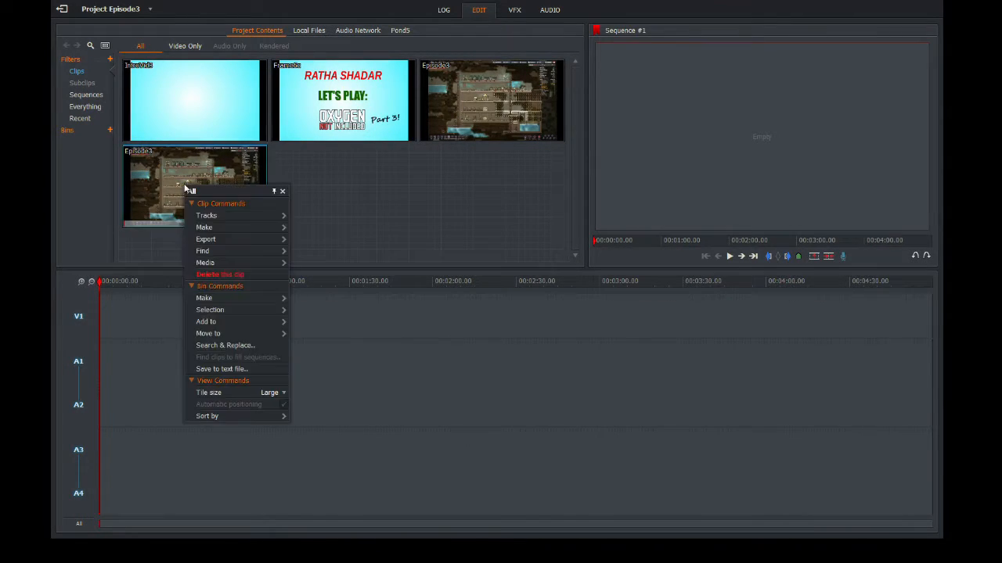
click(153, 245)
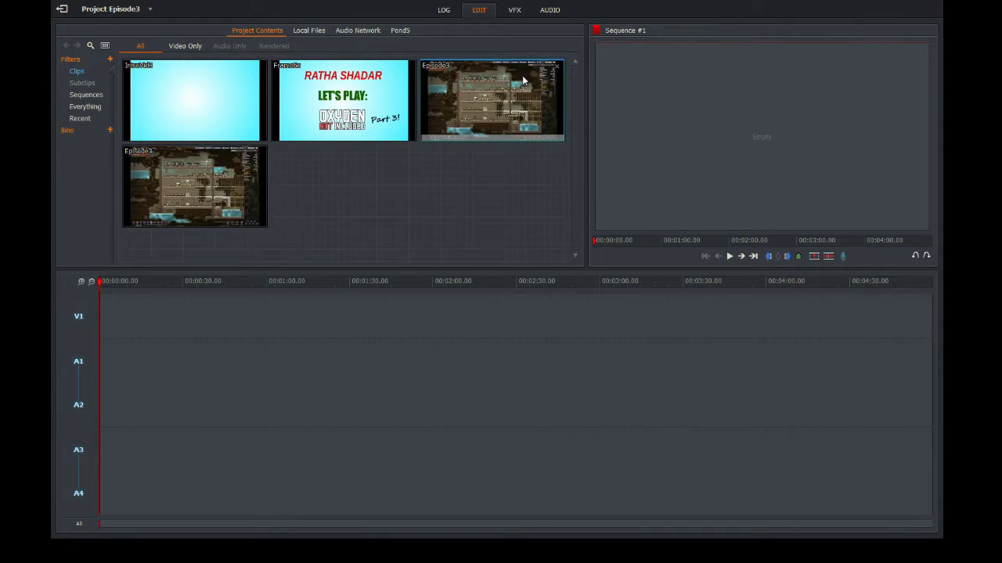
click(259, 156)
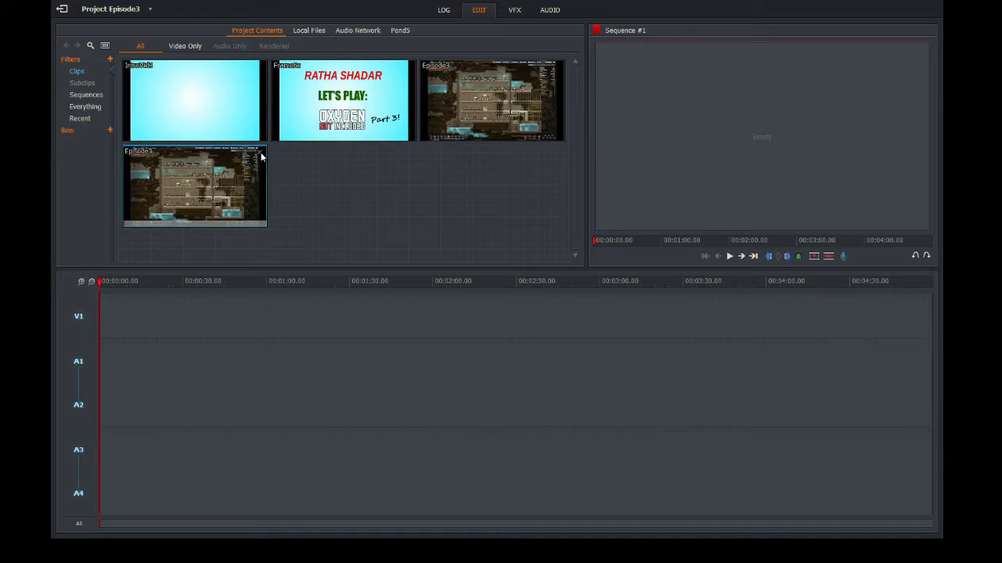
double_click(259, 156)
right_click(208, 194)
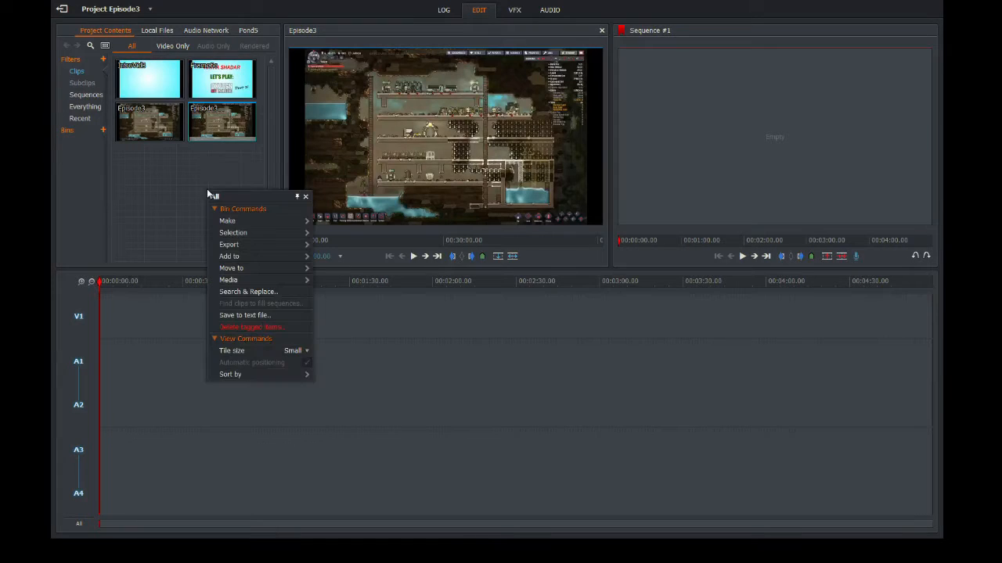
click(601, 31)
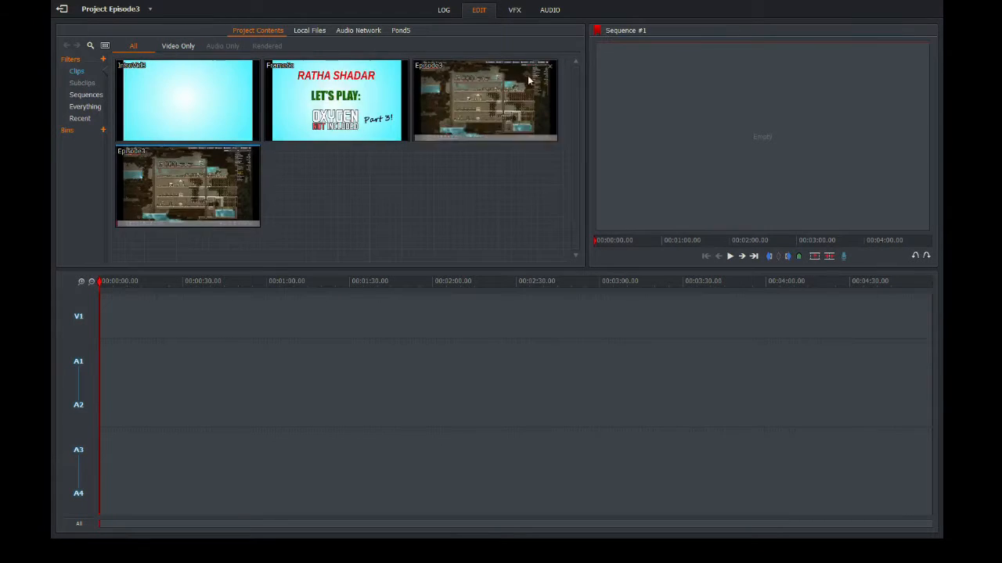
right_click(206, 177)
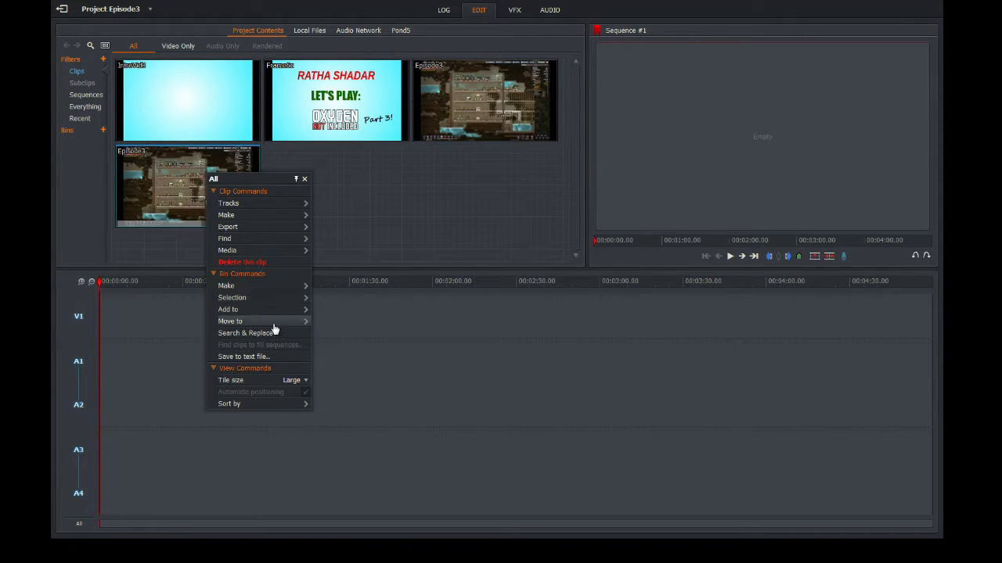
mouse_move(272, 322)
click(420, 204)
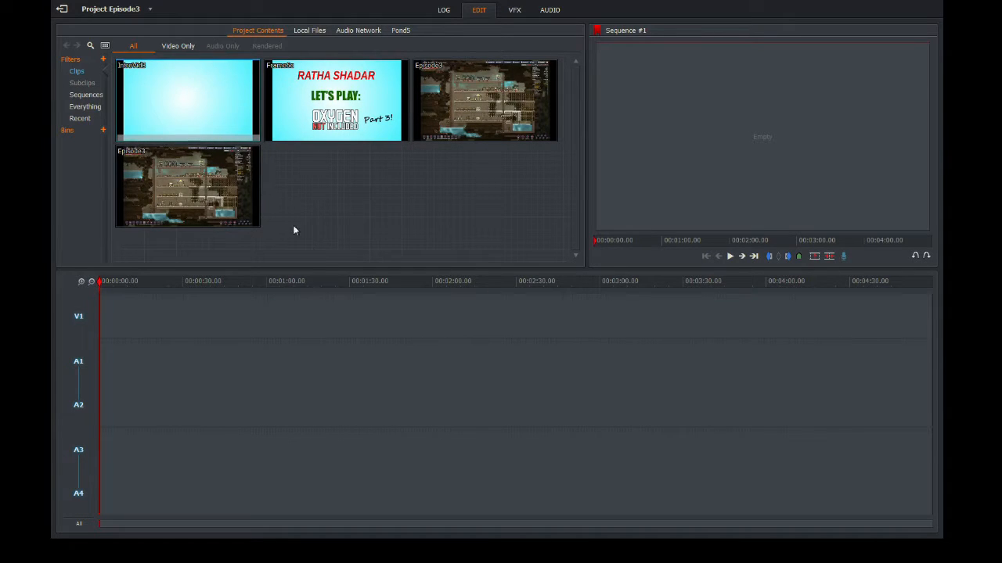
- Place the IntroVid3 clip with its audio at the very start of the empty sequence and play its opening briefly
mouse_move(162, 85)
mouse_down()
mouse_move(288, 342)
mouse_move(113, 342)
mouse_move(196, 342)
mouse_move(242, 148)
mouse_move(171, 83)
mouse_move(164, 92)
mouse_move(416, 337)
mouse_move(104, 365)
mouse_up()
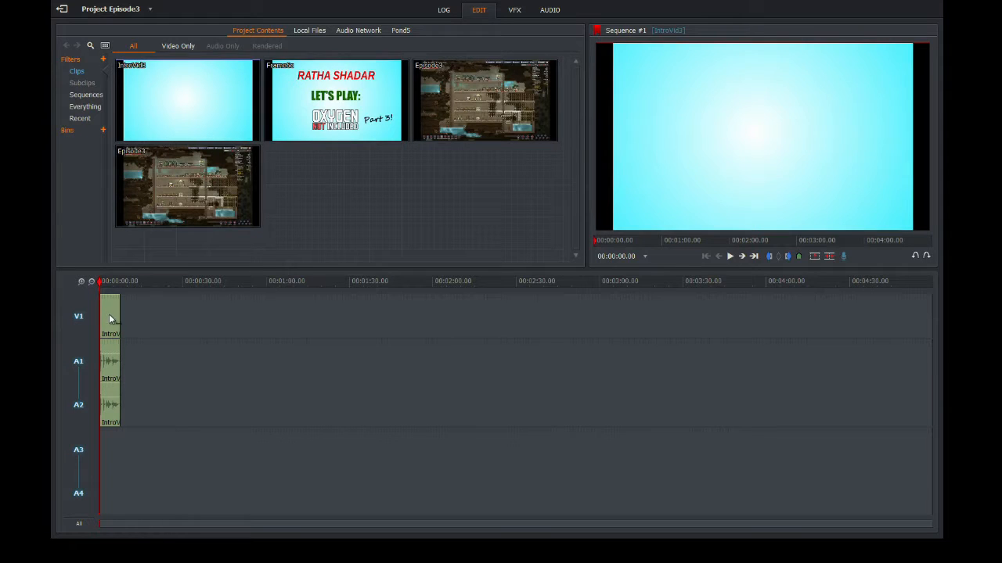
click(81, 282)
click(82, 282)
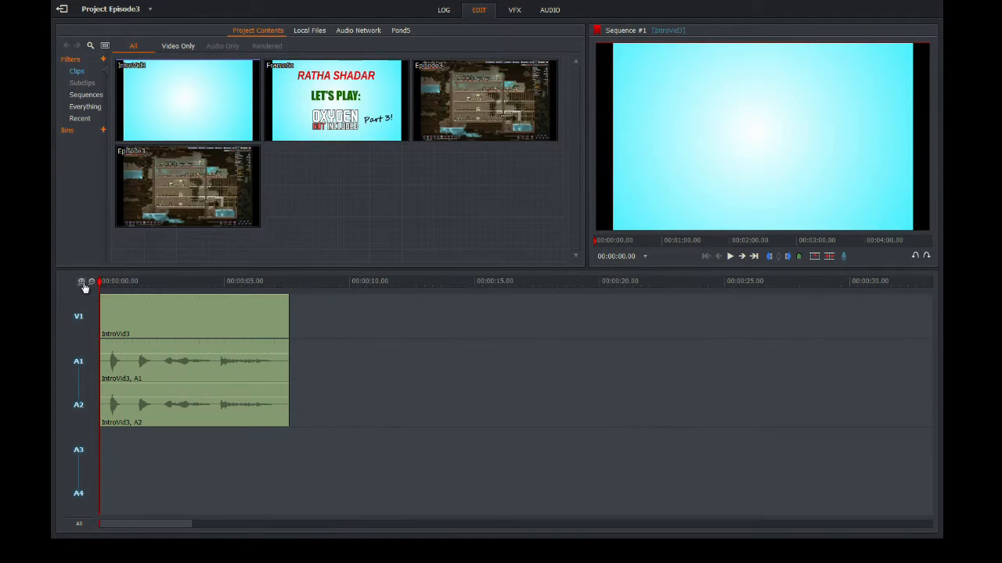
click(730, 256)
click(729, 259)
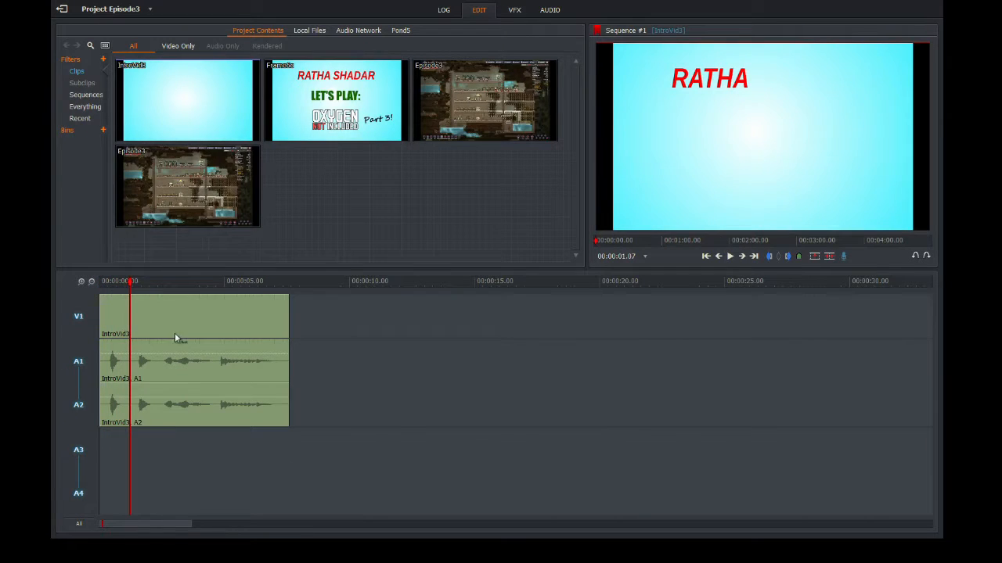
- Add a second video track to the sequence and place the Frame6c title image on V1 directly after the intro
right_click(429, 314)
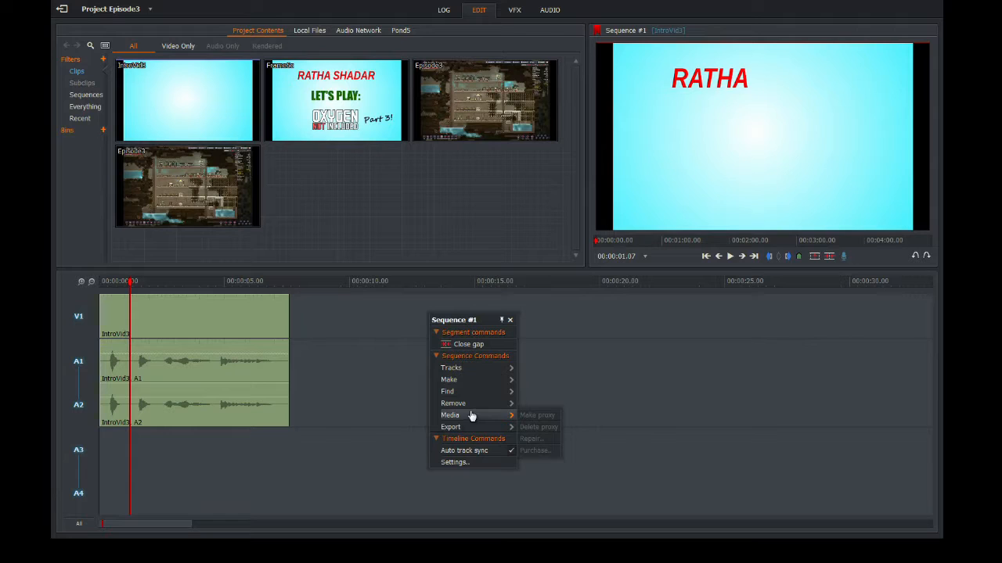
mouse_move(486, 369)
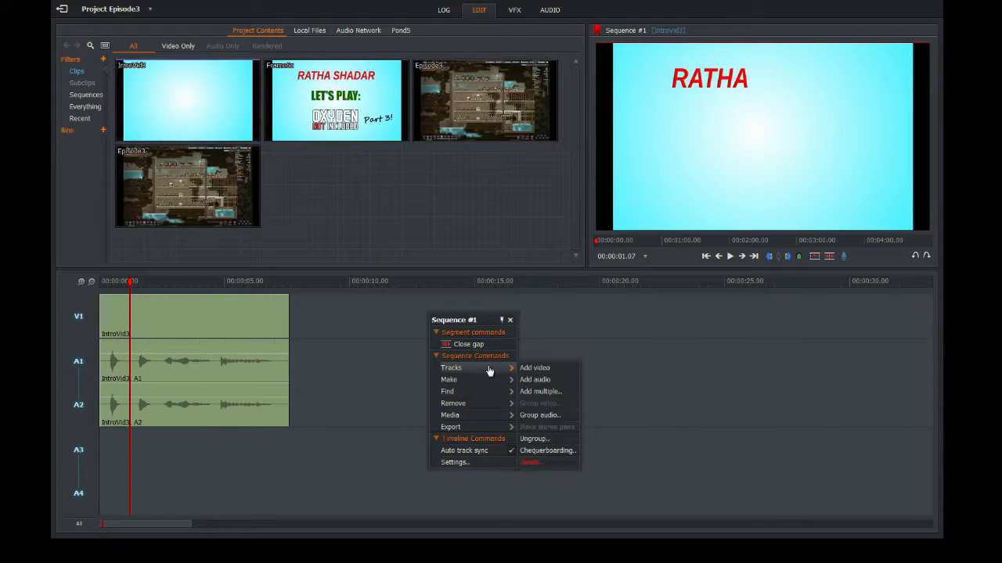
click(552, 371)
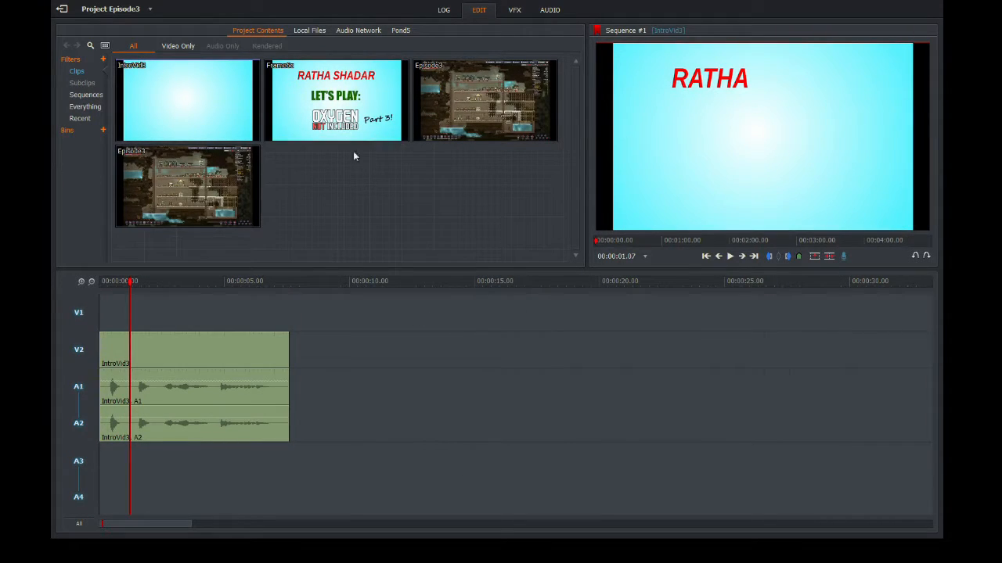
drag(328, 92, 321, 316)
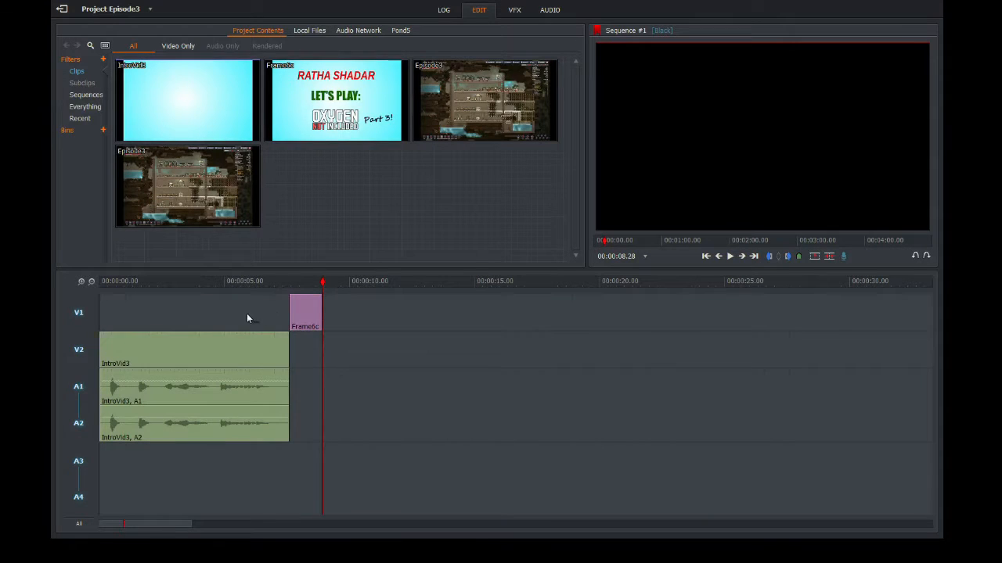
- Preview the raw Episode3 gameplay clip and place it with its audio on V2 directly after the intro
click(470, 73)
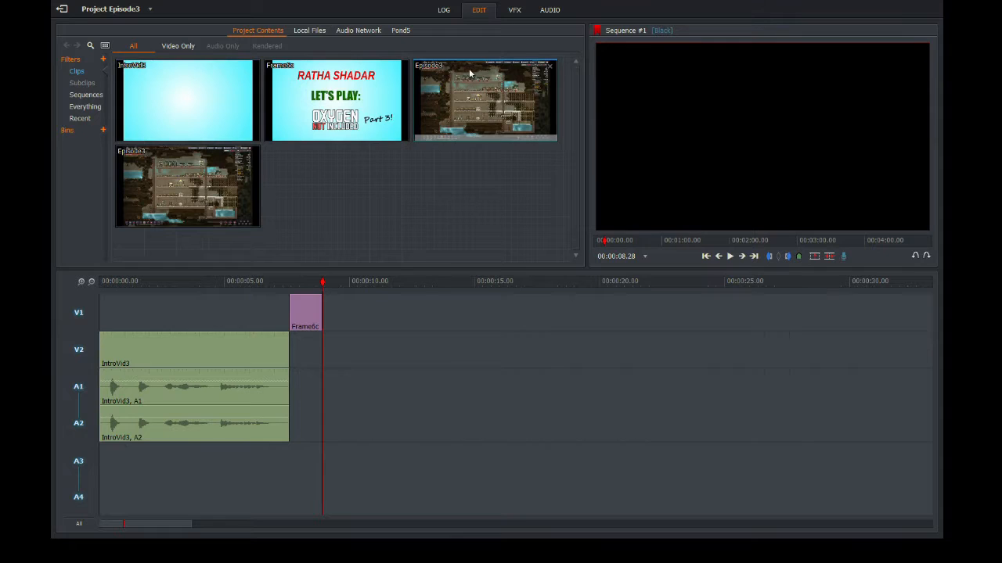
double_click(470, 73)
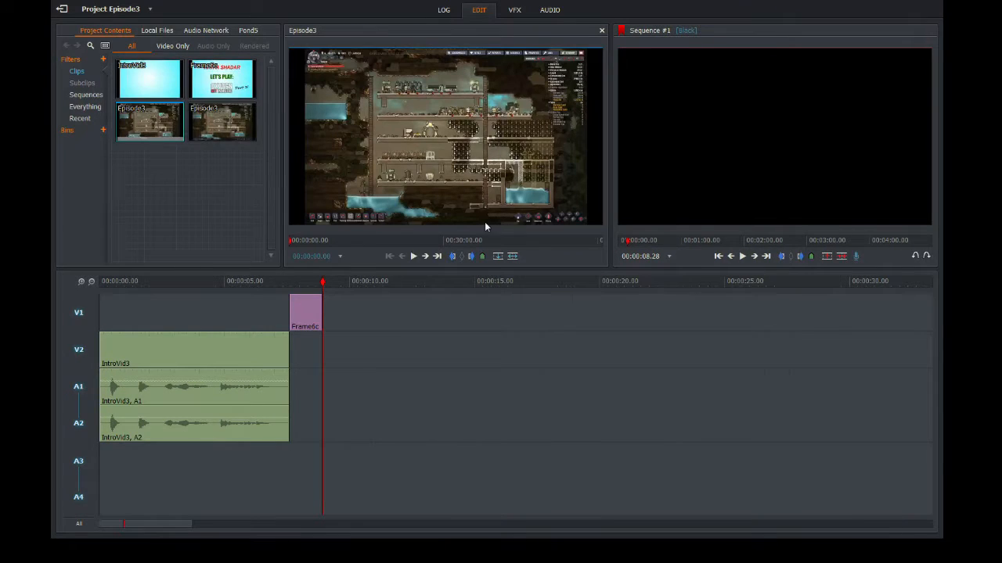
click(413, 256)
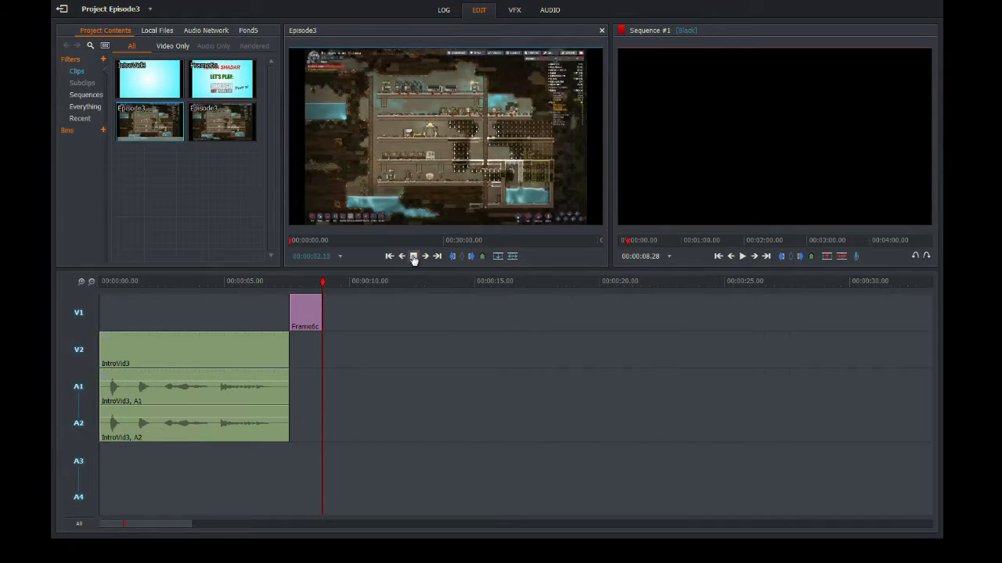
click(413, 257)
drag(290, 241, 597, 244)
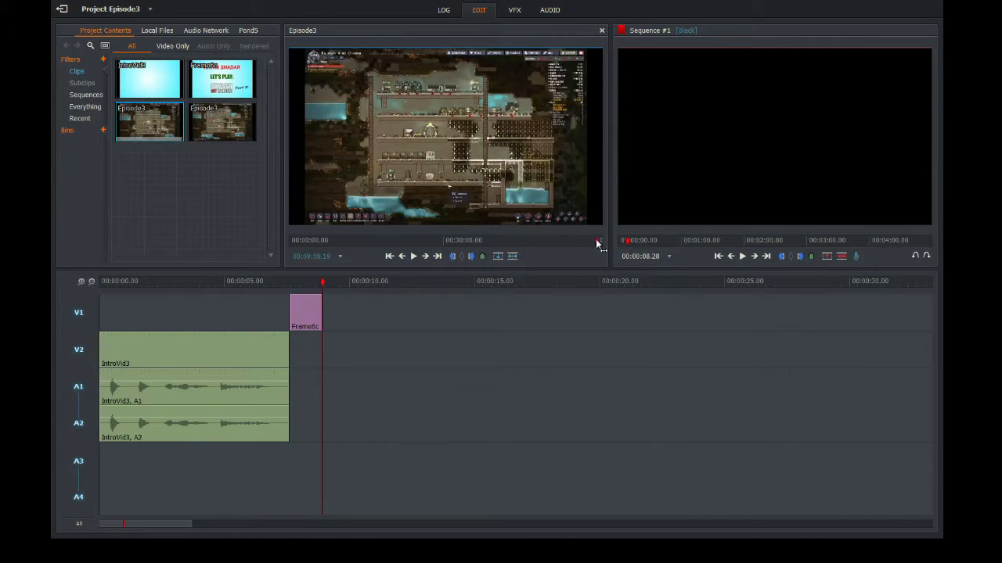
click(407, 259)
click(409, 257)
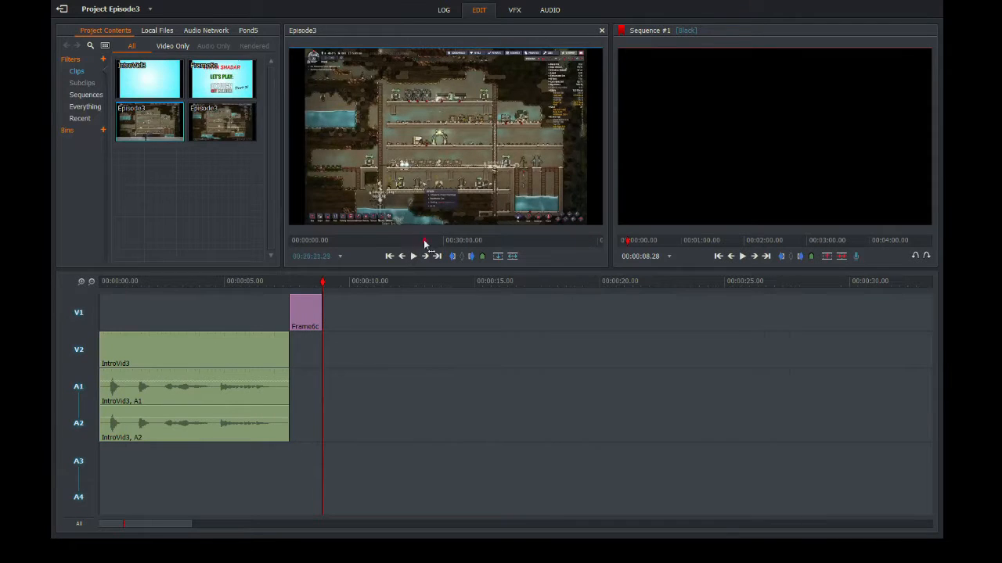
click(168, 131)
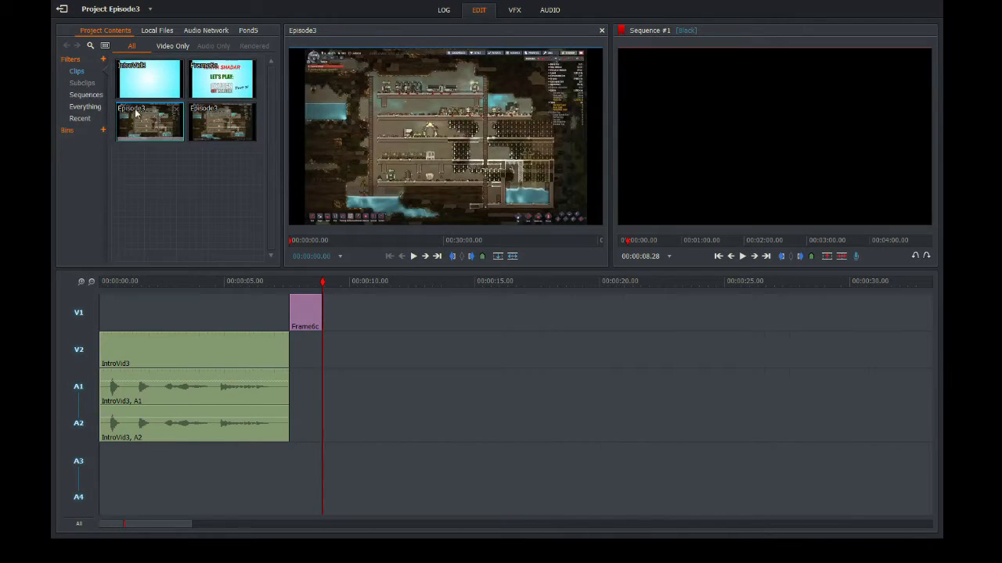
drag(134, 113, 299, 349)
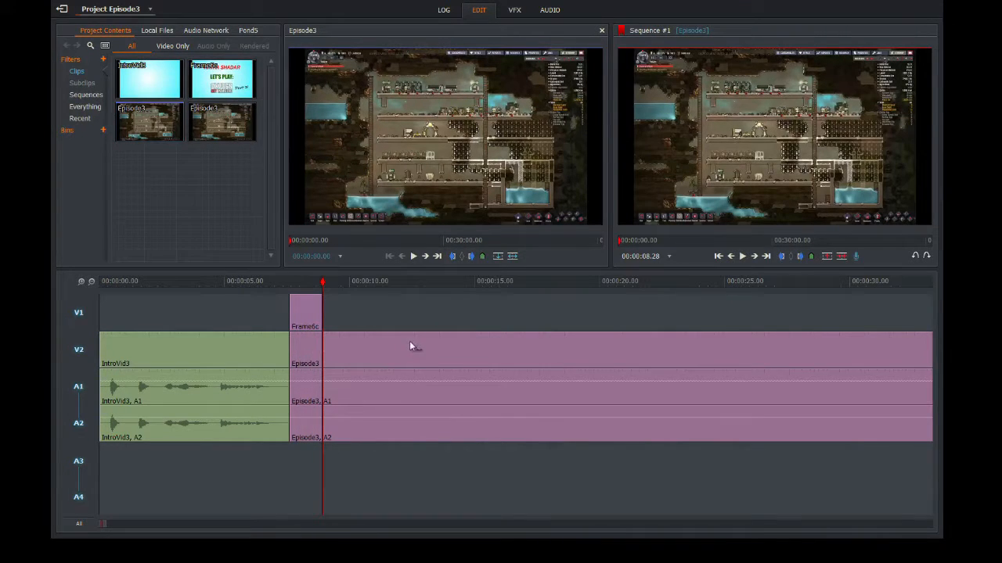
- Move the Frame6c title image on V1 to start at about 5 seconds, above the end of the intro
drag(321, 283, 249, 283)
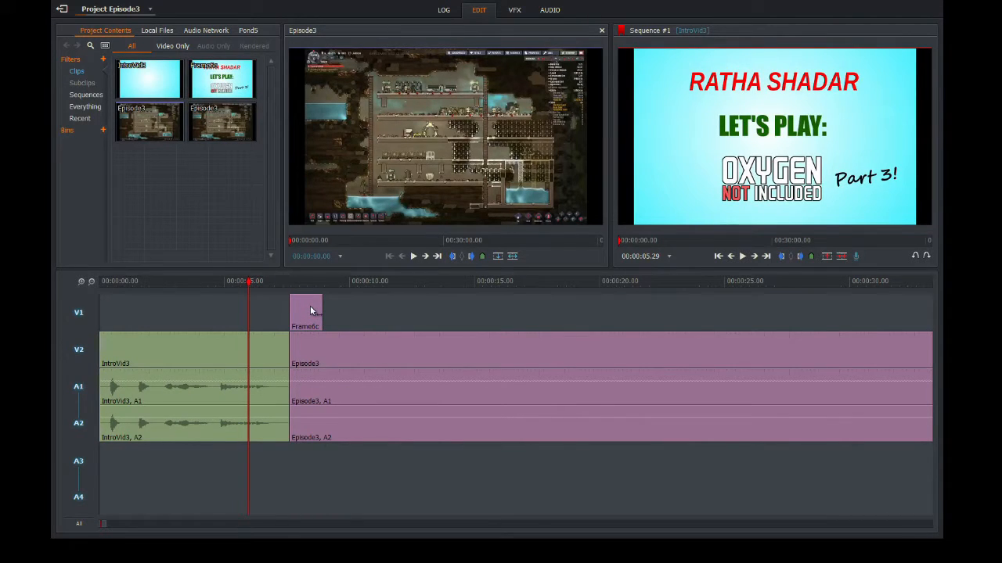
click(310, 311)
drag(249, 282, 271, 282)
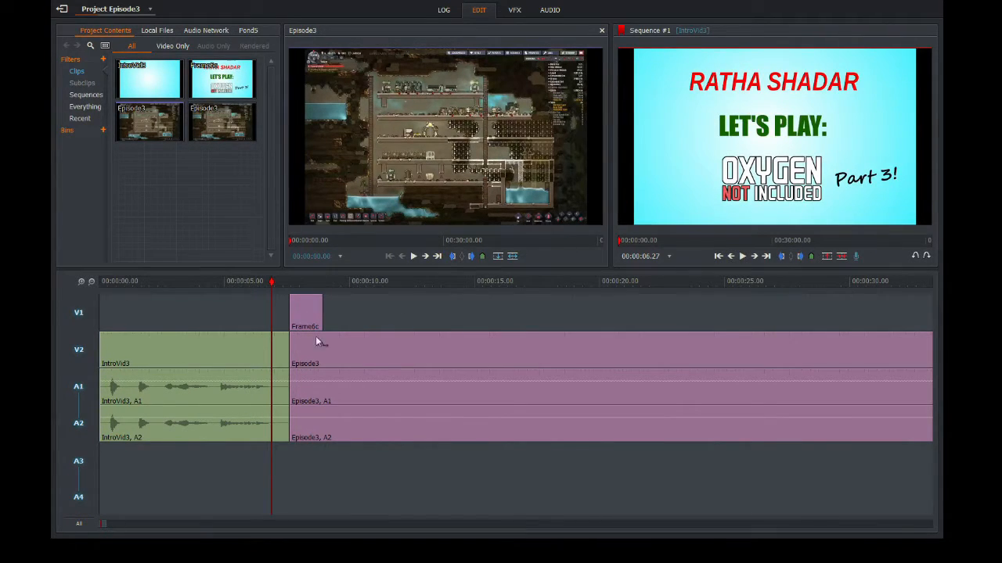
drag(290, 324, 225, 325)
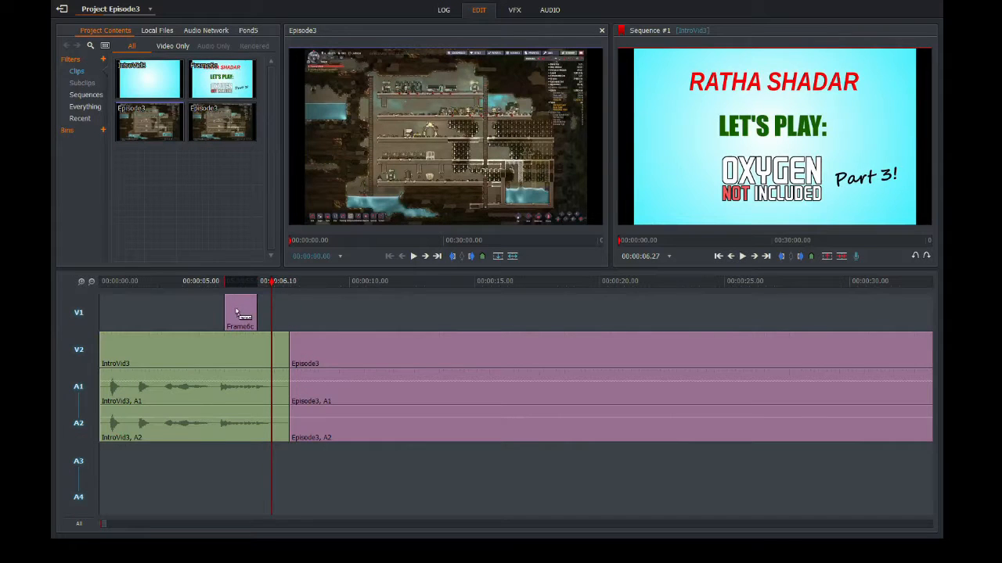
- Shift the Episode3 gameplay clip on V2 to start at about 9 seconds, leaving a gap after the intro, and play its beginning
drag(343, 346, 379, 354)
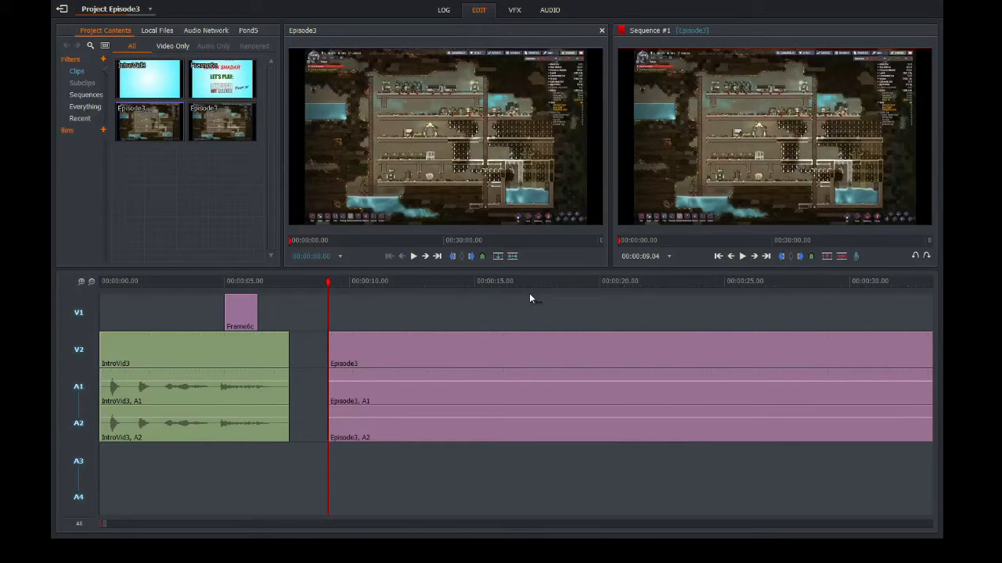
click(743, 257)
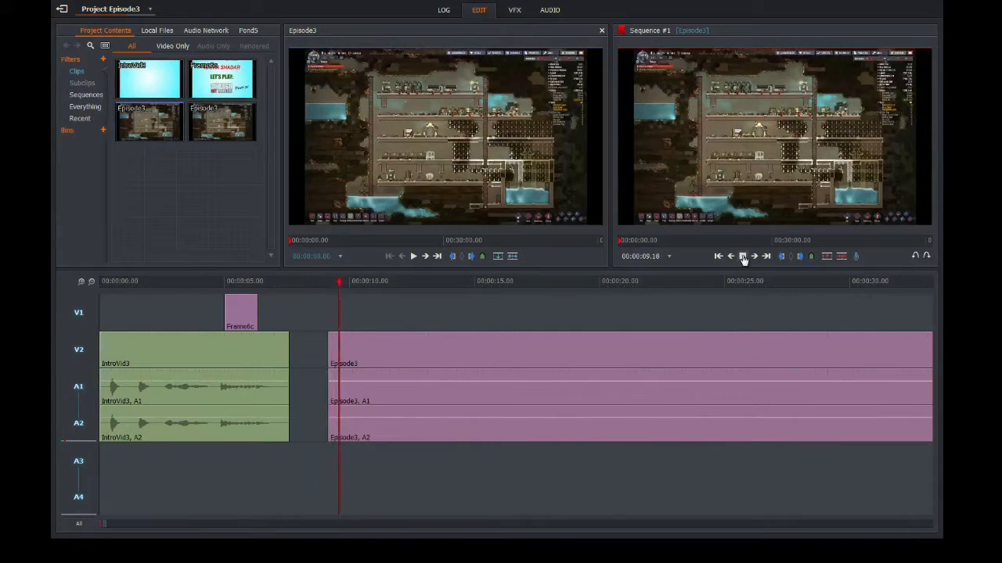
click(743, 257)
click(328, 285)
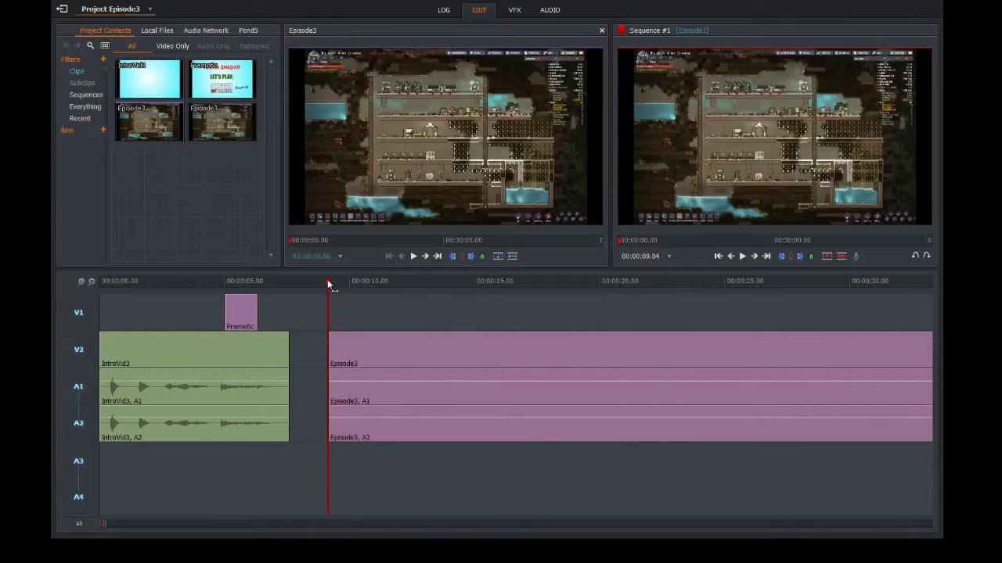
- Mark a short section at the start of the Episode3 clip, from 00:00:09.04 to about 00:00:09.09
click(81, 281)
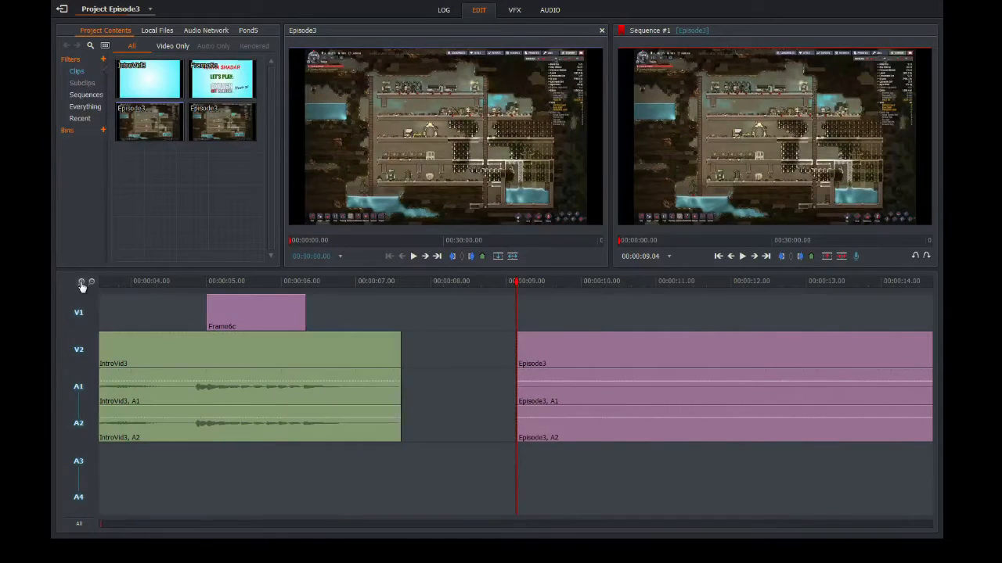
click(80, 282)
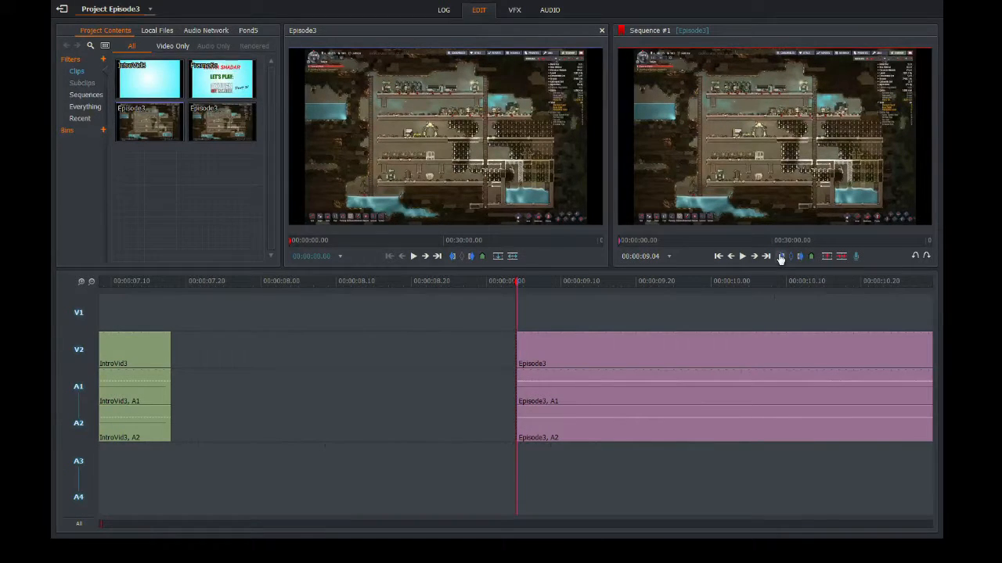
click(553, 281)
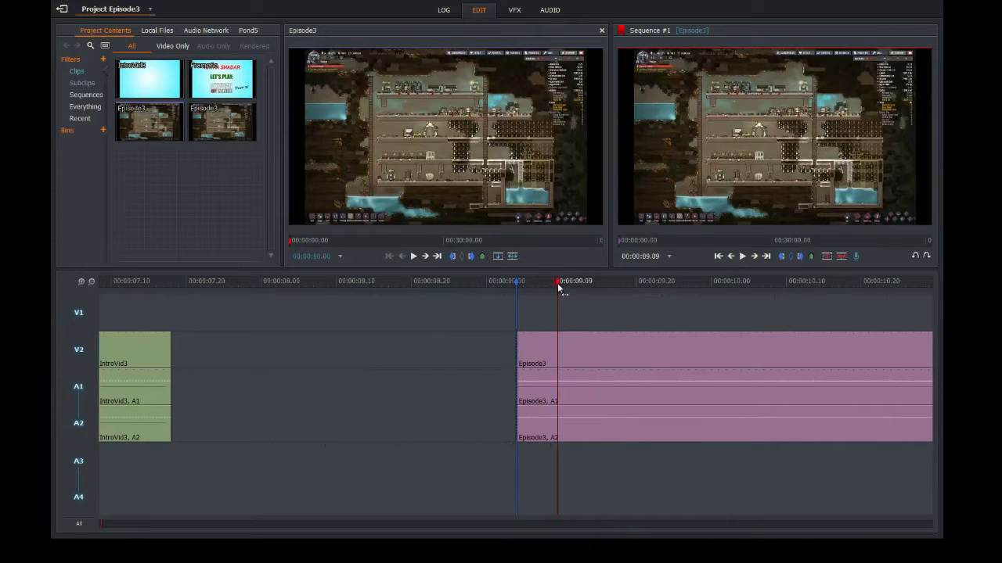
click(799, 259)
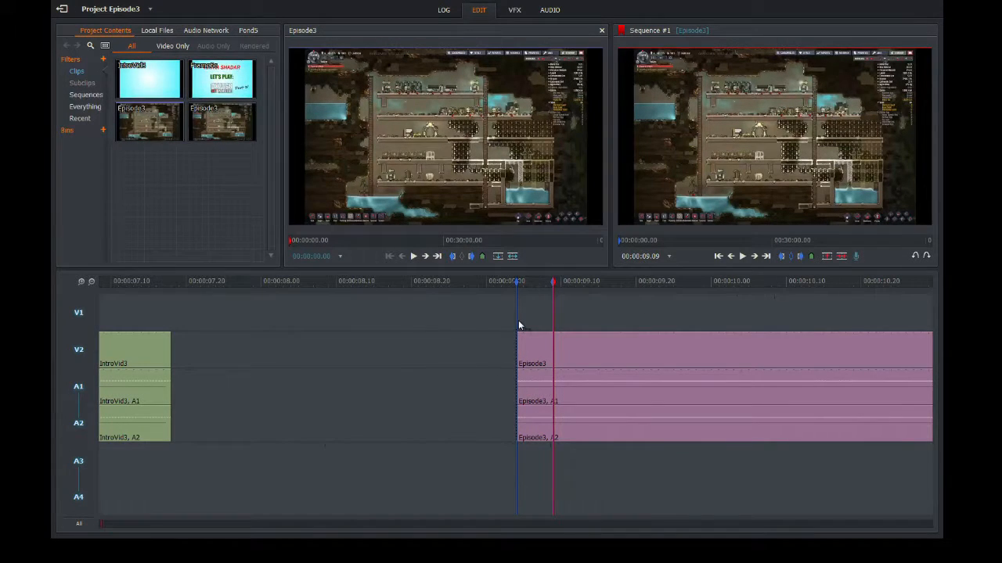
- Play through the opening of the Episode3 clip and set the out mark at 00:00:38.11, shortly before its audio begins
drag(554, 281, 509, 281)
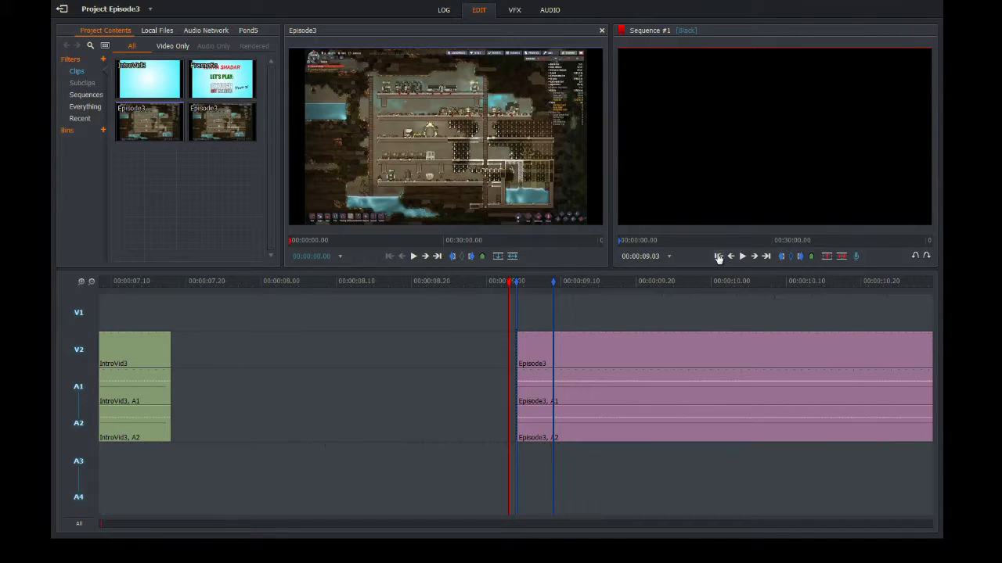
click(81, 283)
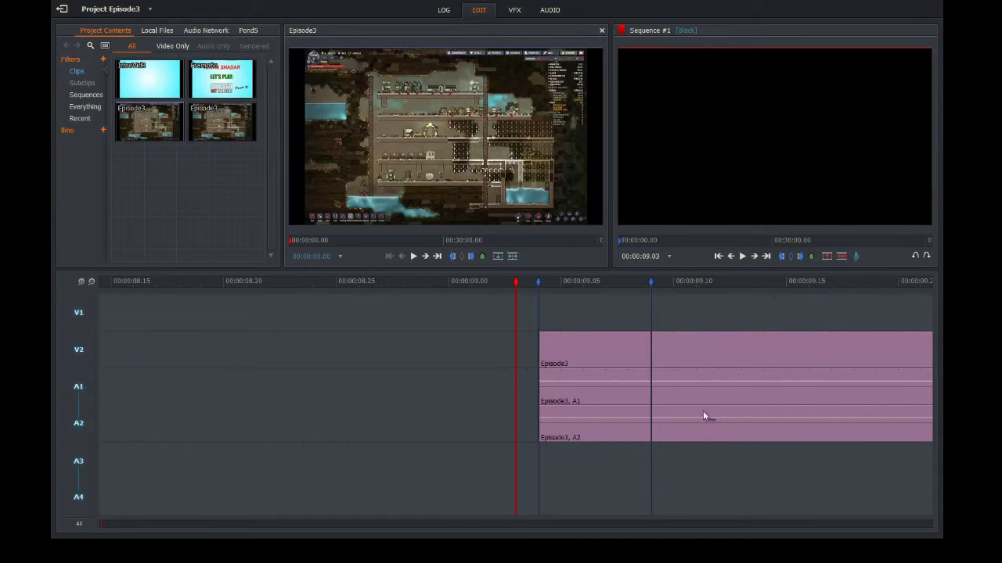
click(742, 259)
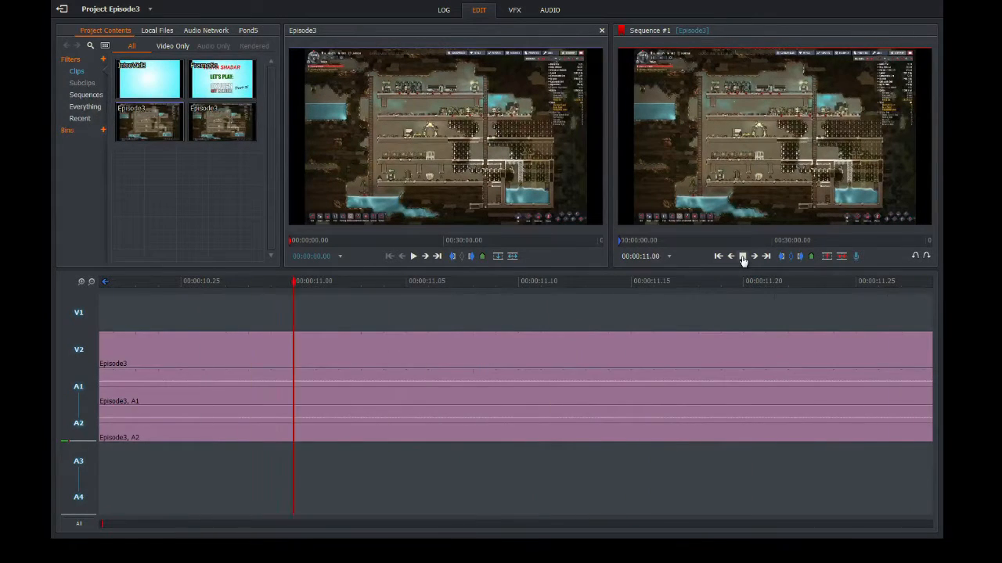
click(90, 284)
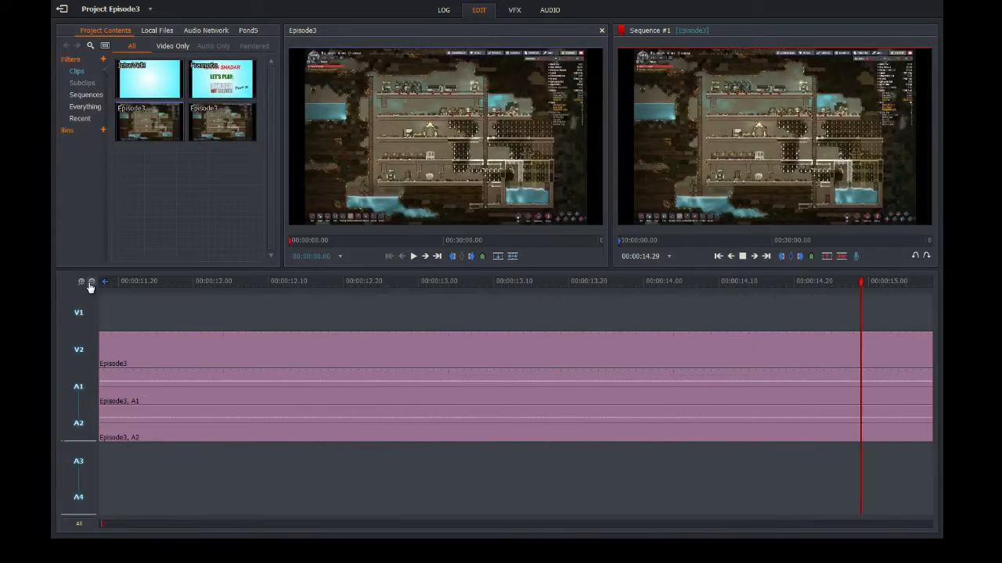
click(90, 284)
click(90, 284)
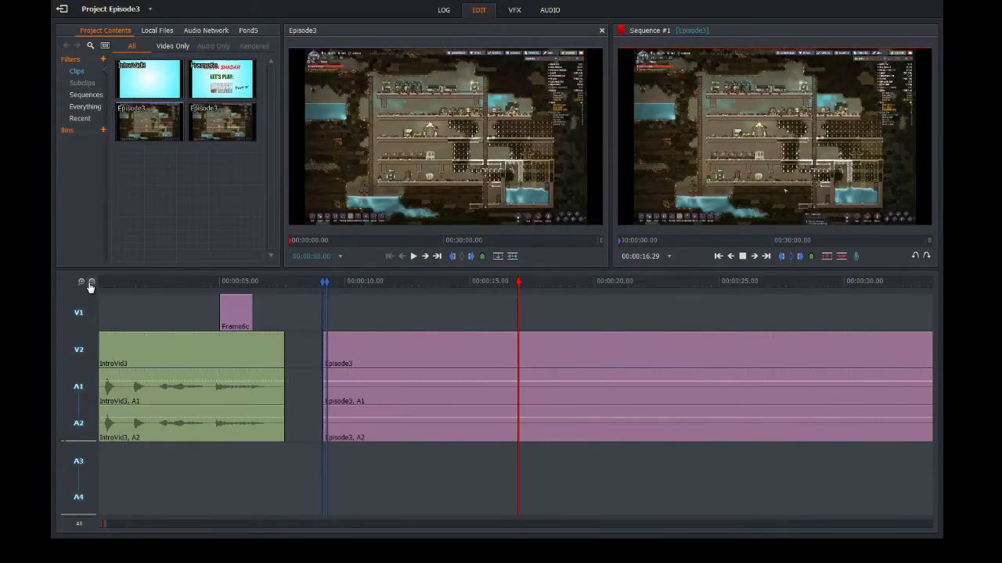
click(801, 260)
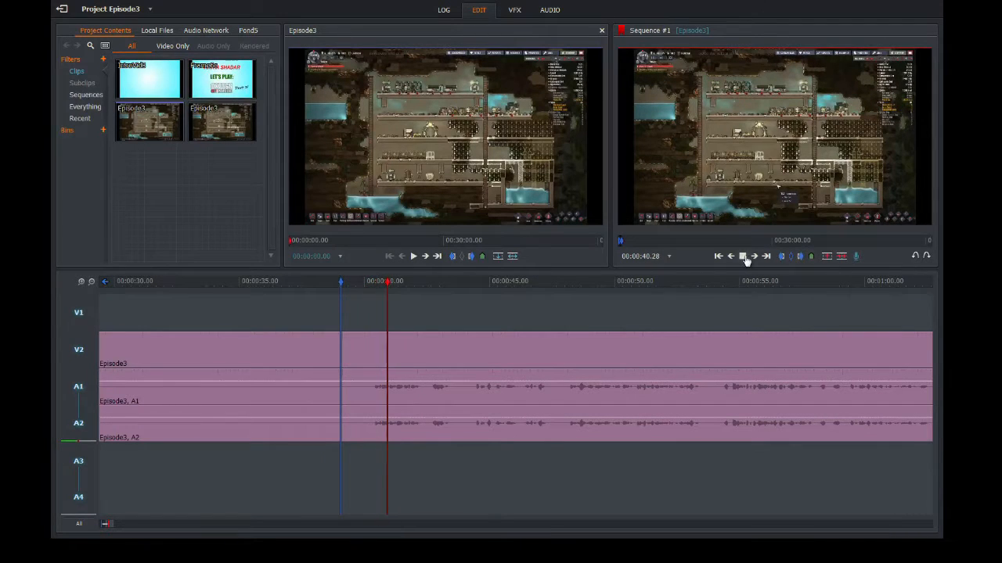
click(744, 259)
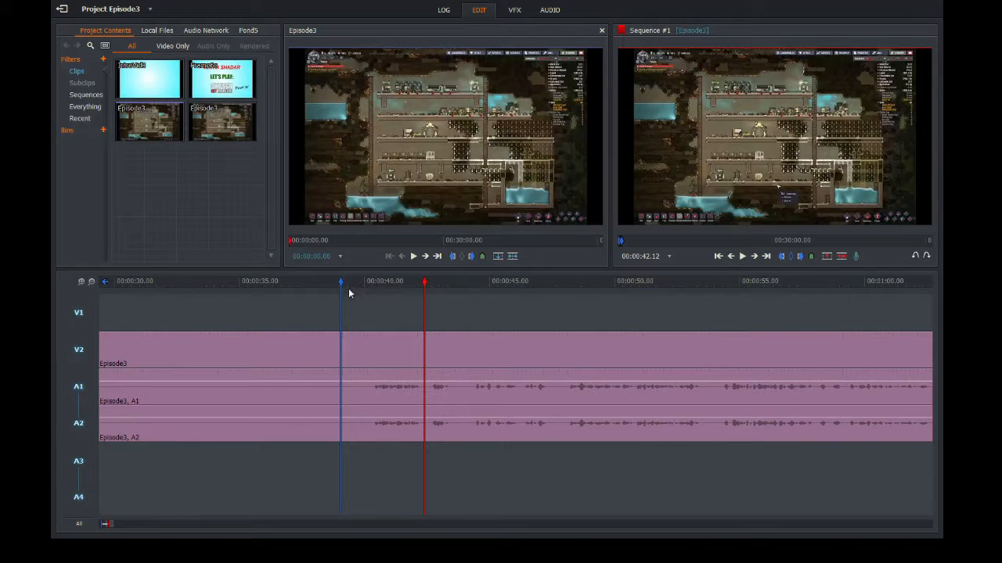
drag(427, 283, 323, 280)
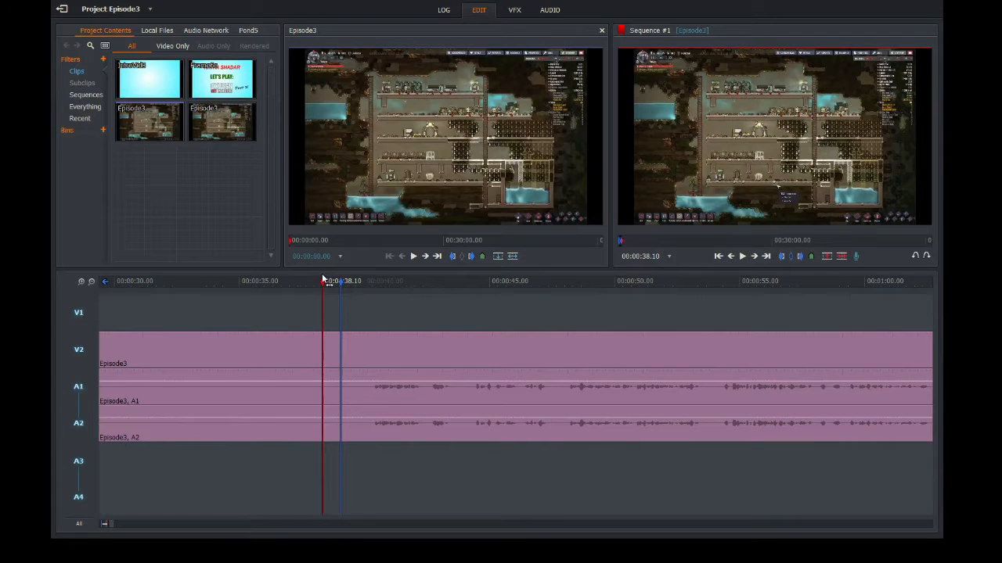
click(800, 258)
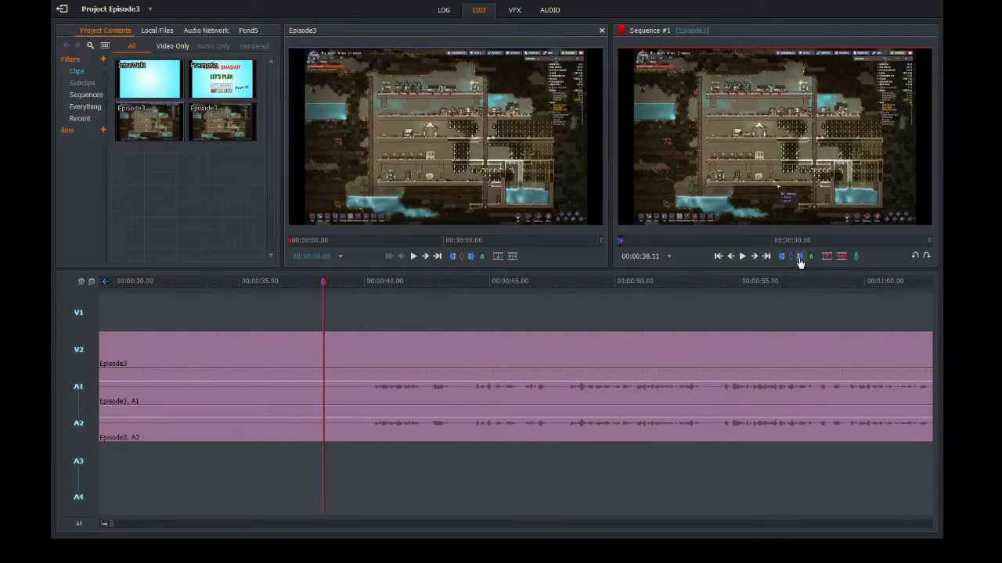
- Remove the marked silent opening of Episode3 without closing the gap, and play the remaining clip from its new start
click(92, 282)
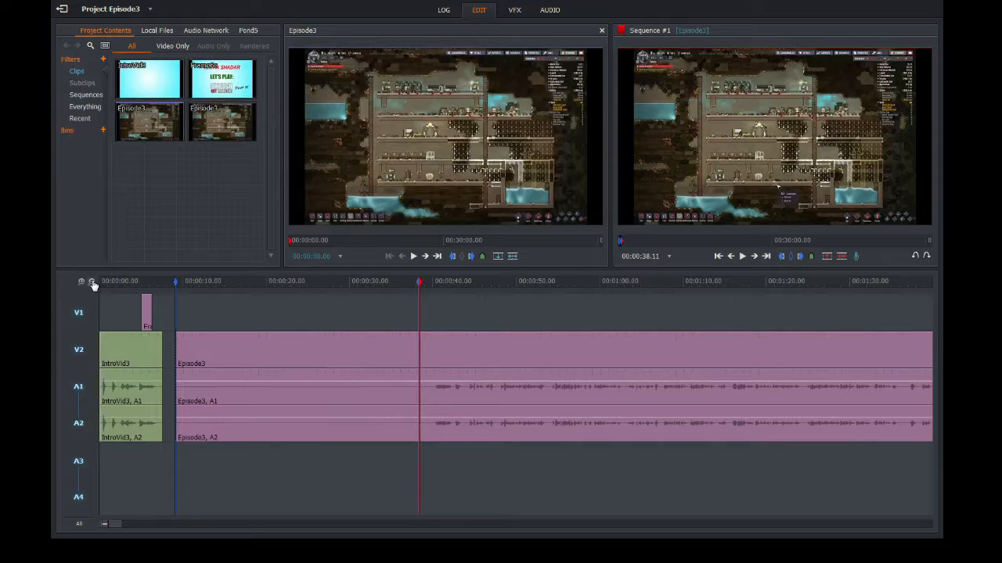
click(827, 258)
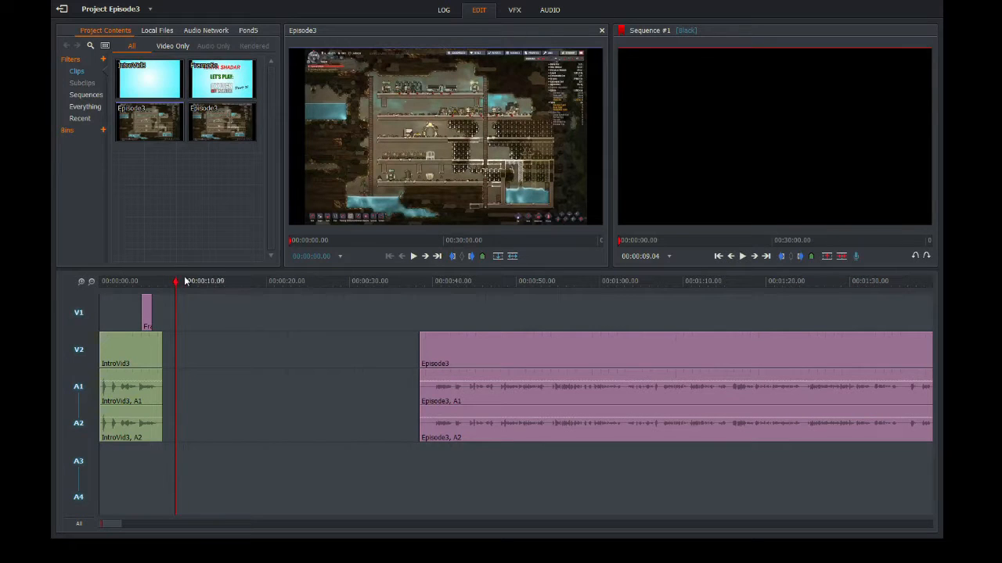
drag(176, 282, 414, 290)
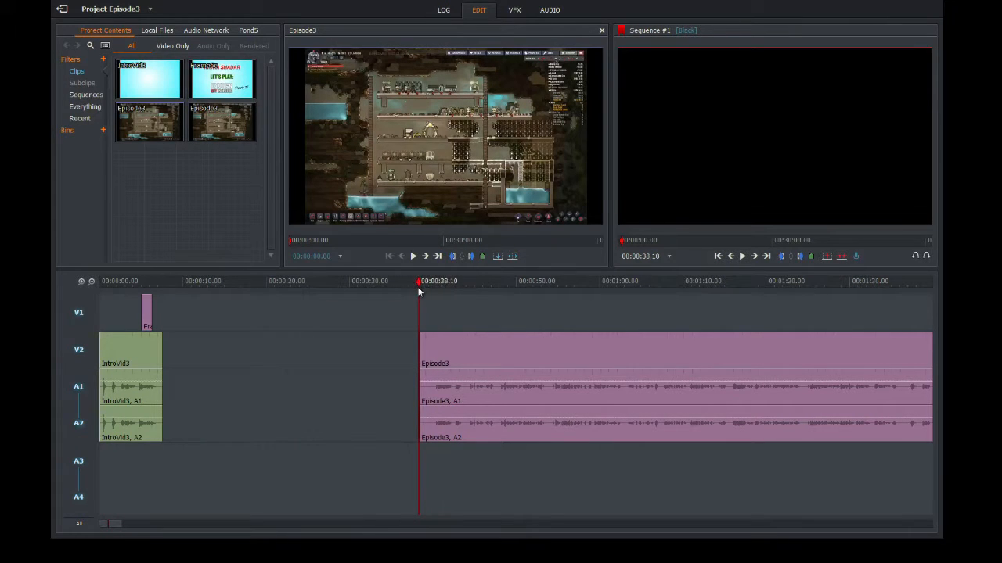
click(743, 255)
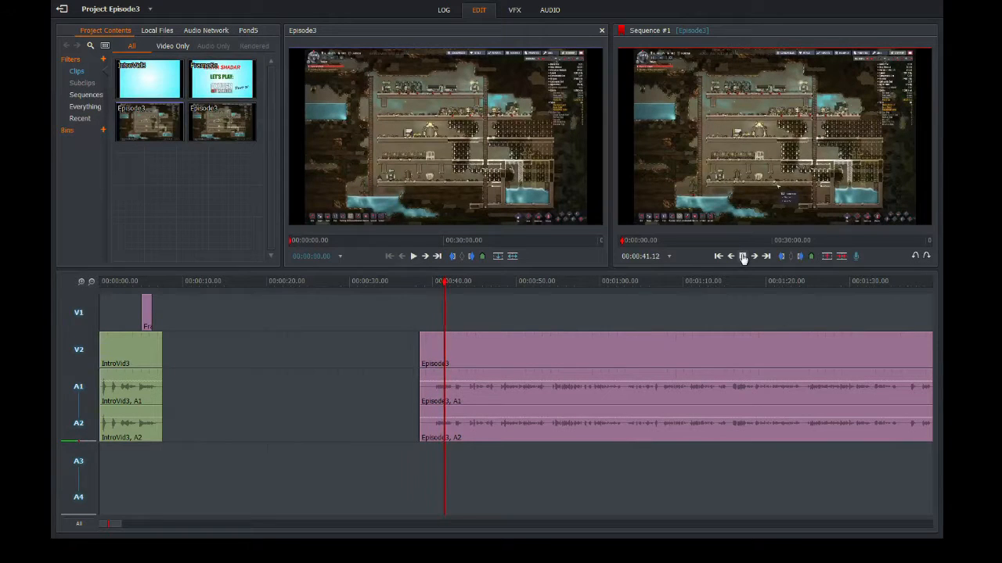
click(743, 256)
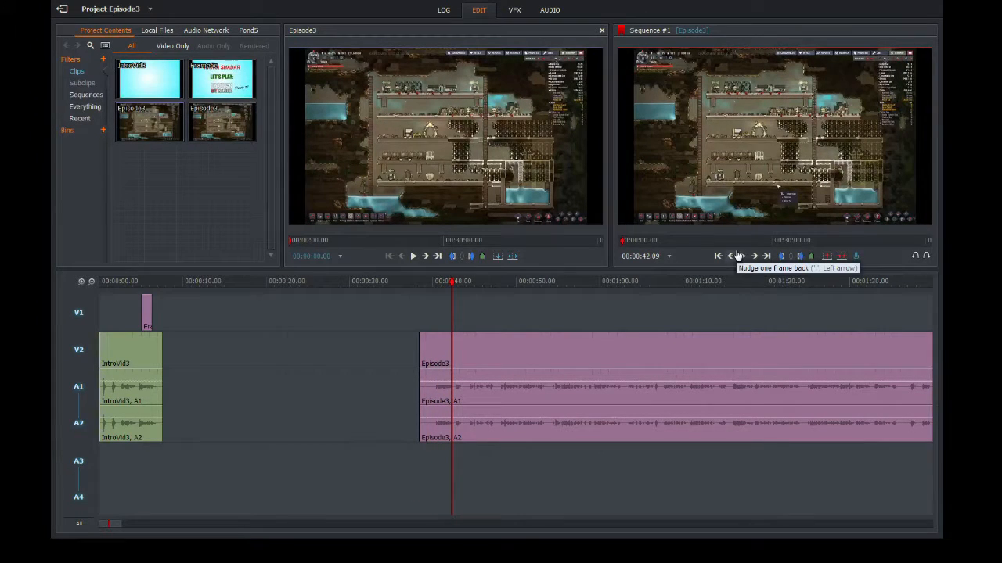
- Move the Episode3 clip with its audio up against the end of IntroVid3 and return to the sequence start
drag(570, 384, 321, 391)
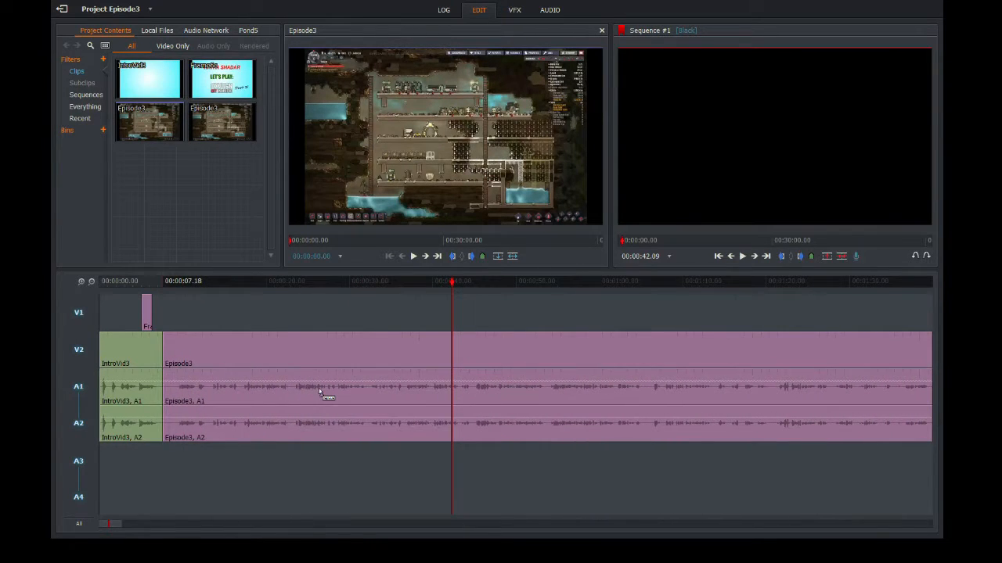
drag(171, 536, 107, 525)
key(Home)
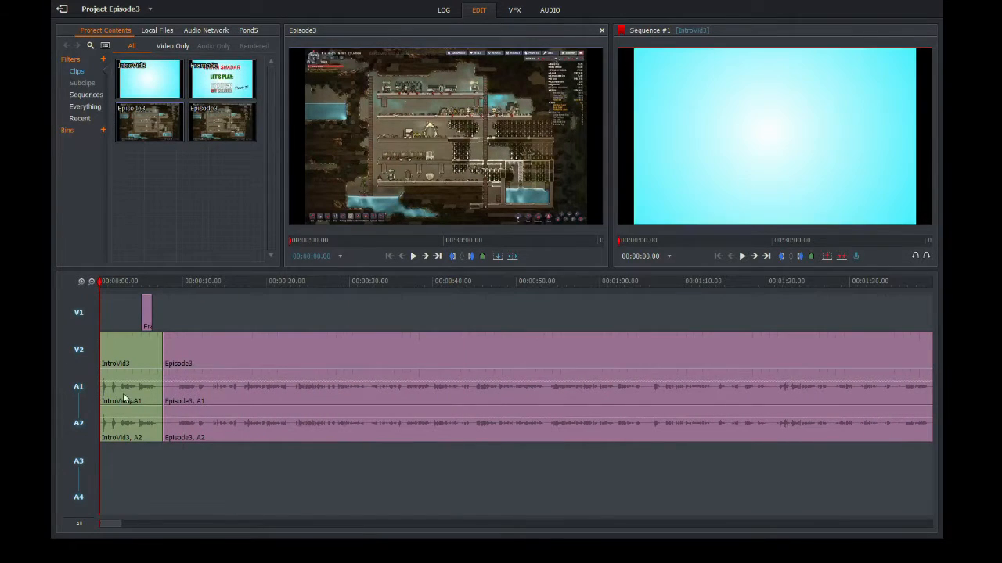
- Move the Frame6c clip on V1 to 00:00:07.18, where Episode3 starts, and mark the clip's full length
click(81, 282)
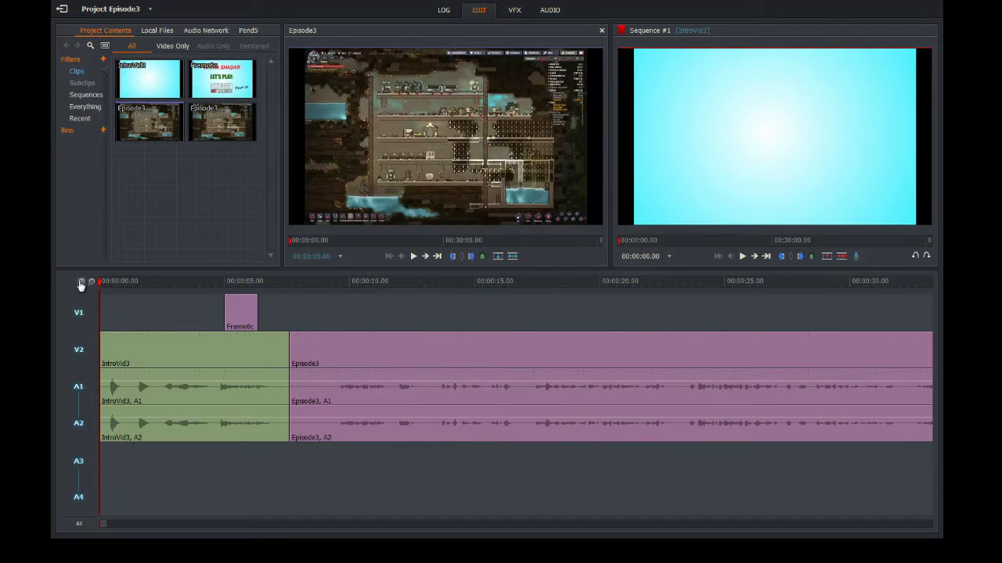
click(82, 283)
drag(535, 316, 727, 315)
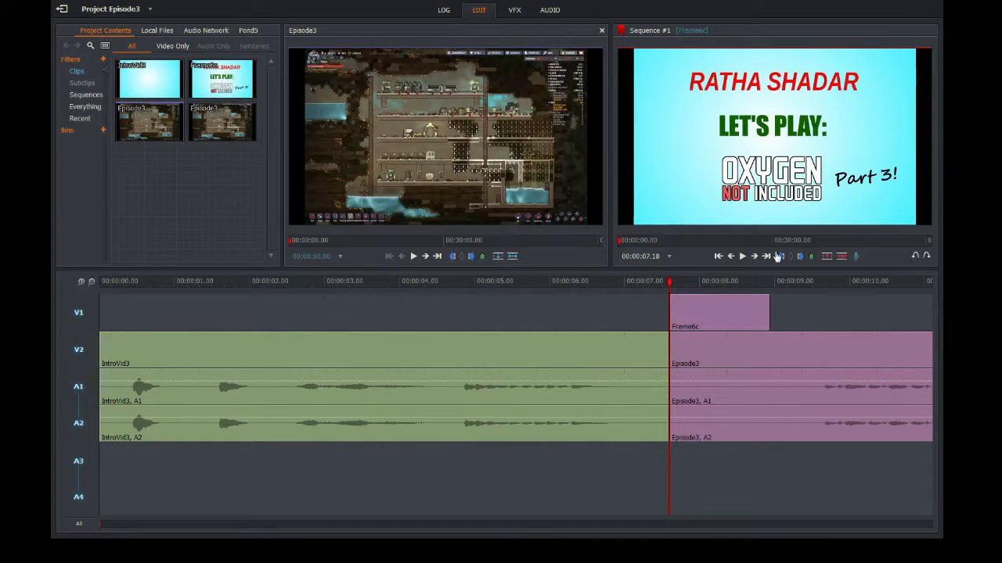
drag(670, 279, 604, 278)
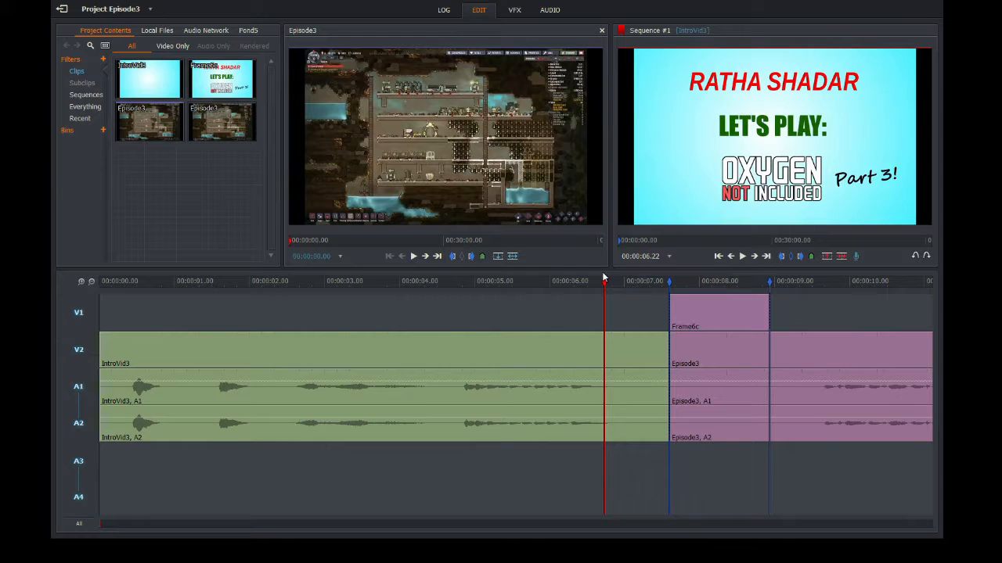
- Switch to the VFX workspace and look over the effects that can be added to the Frame6c clip
click(513, 11)
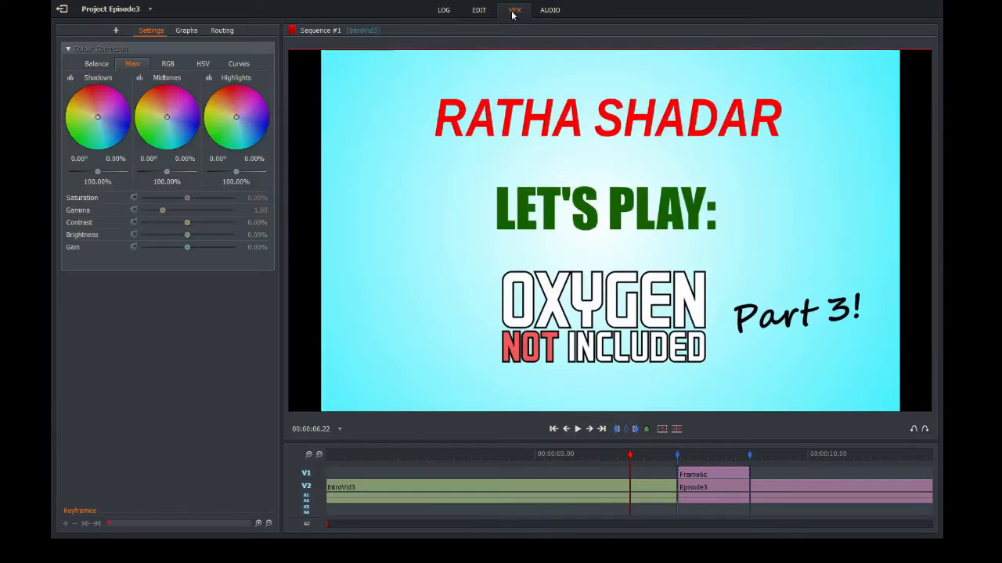
right_click(705, 470)
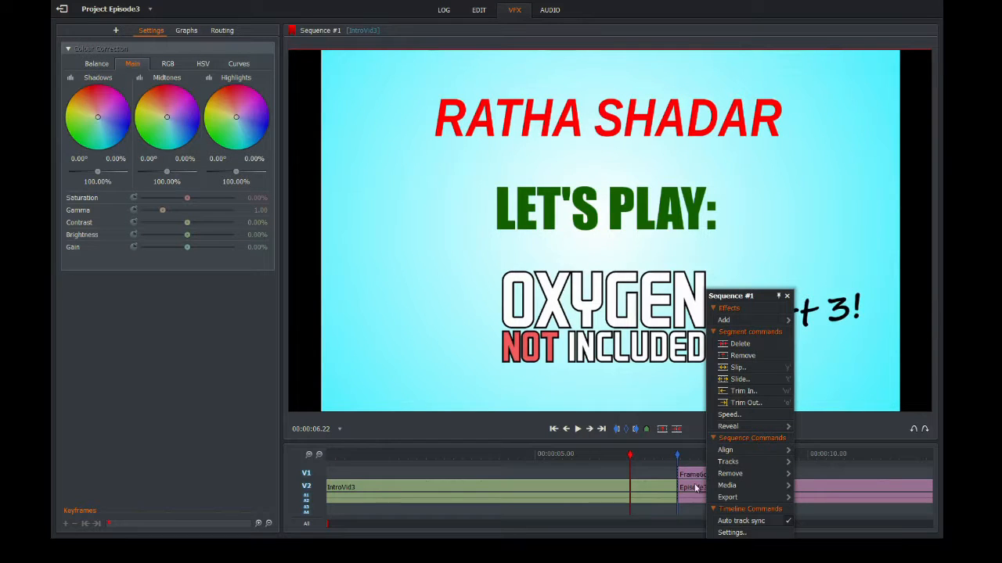
mouse_move(724, 320)
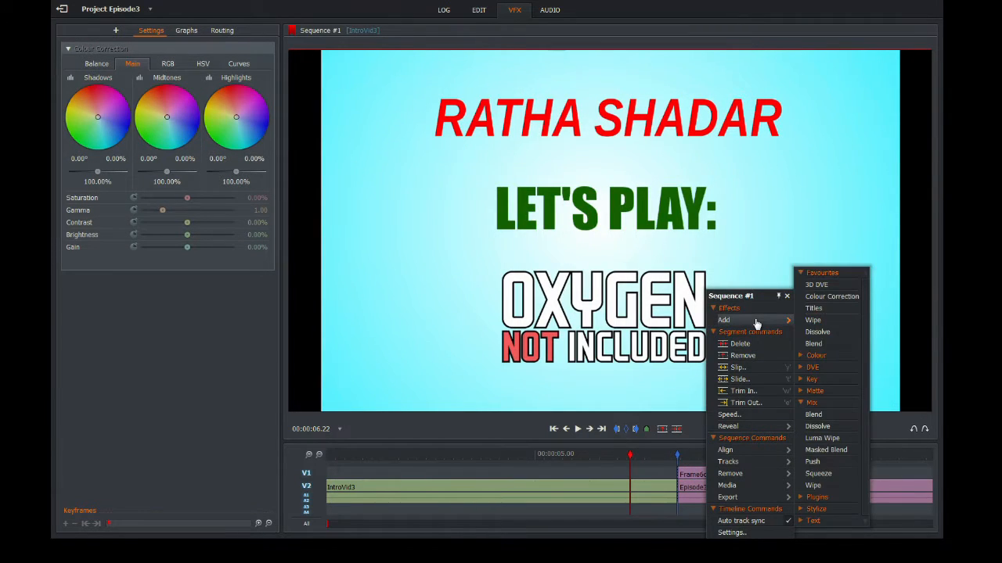
click(214, 460)
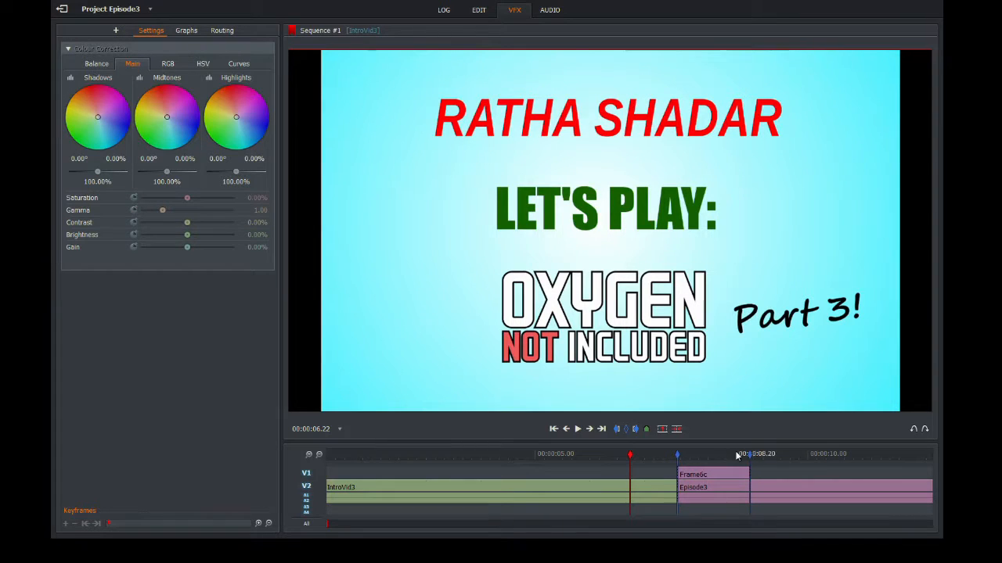
click(116, 32)
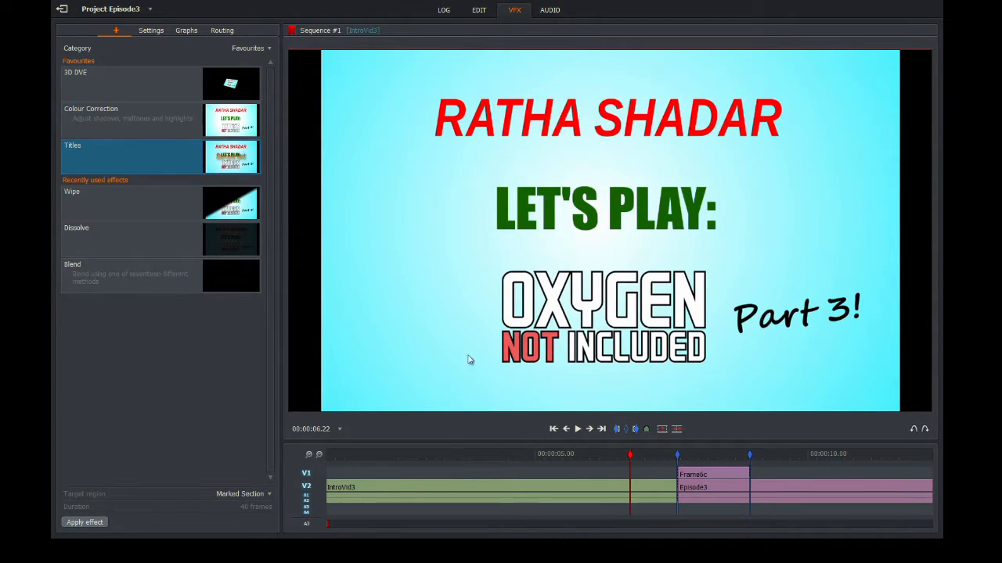
- Try to add a Dissolve to the Frame6c clip through the sequence's effect commands
right_click(709, 484)
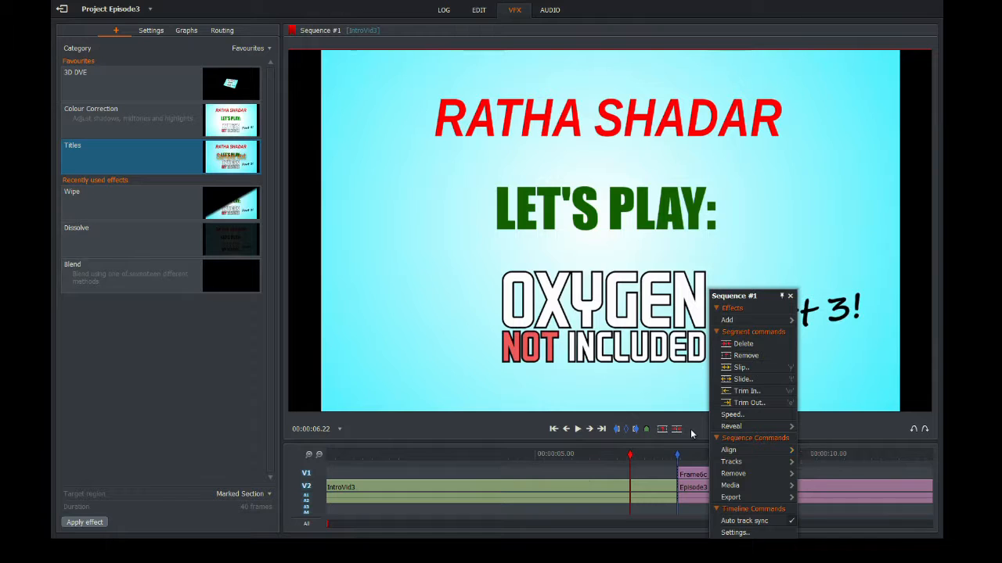
mouse_move(763, 320)
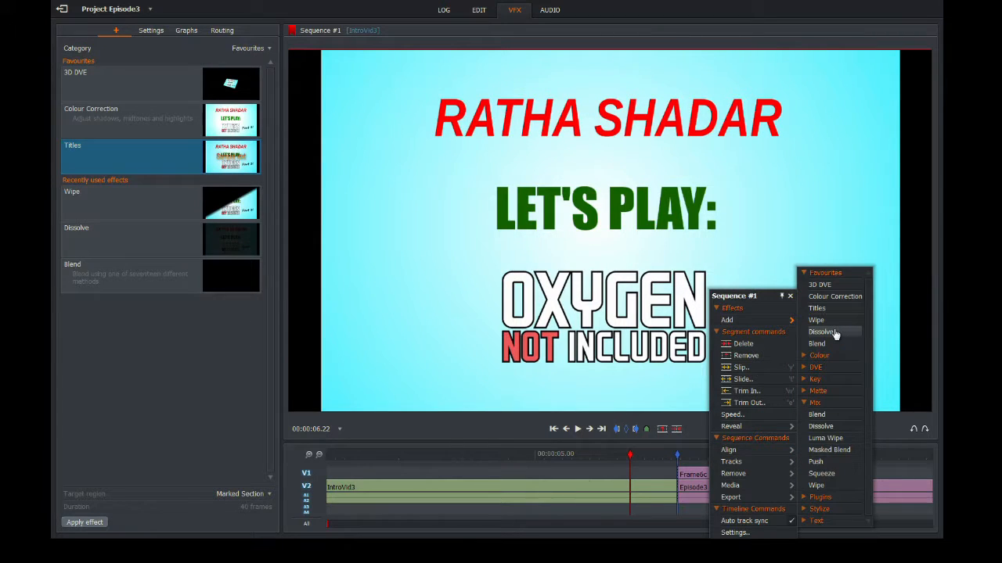
click(834, 333)
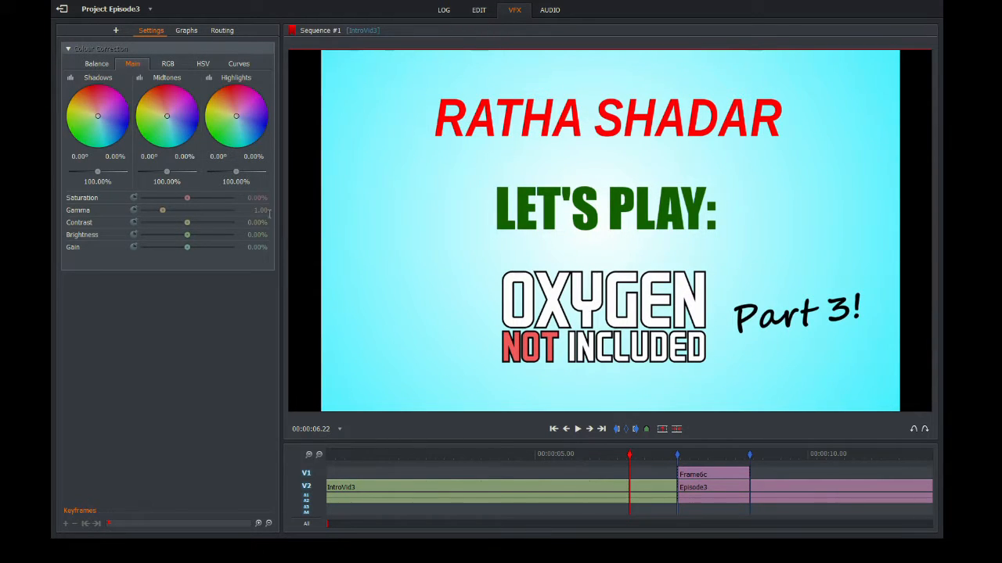
- Apply the recently used Dissolve effect to the marked Frame6c section, and undo it
click(121, 30)
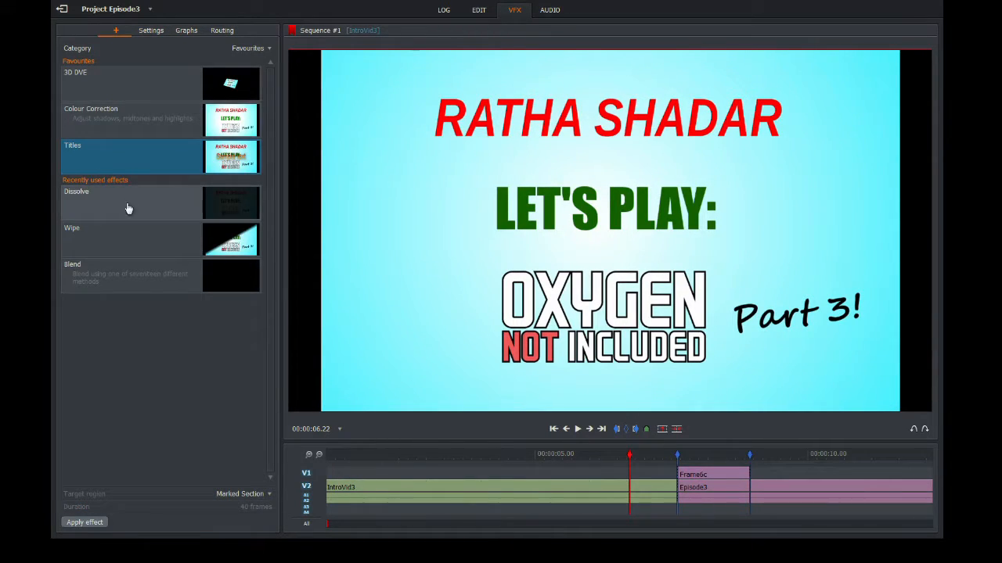
click(129, 208)
double_click(129, 208)
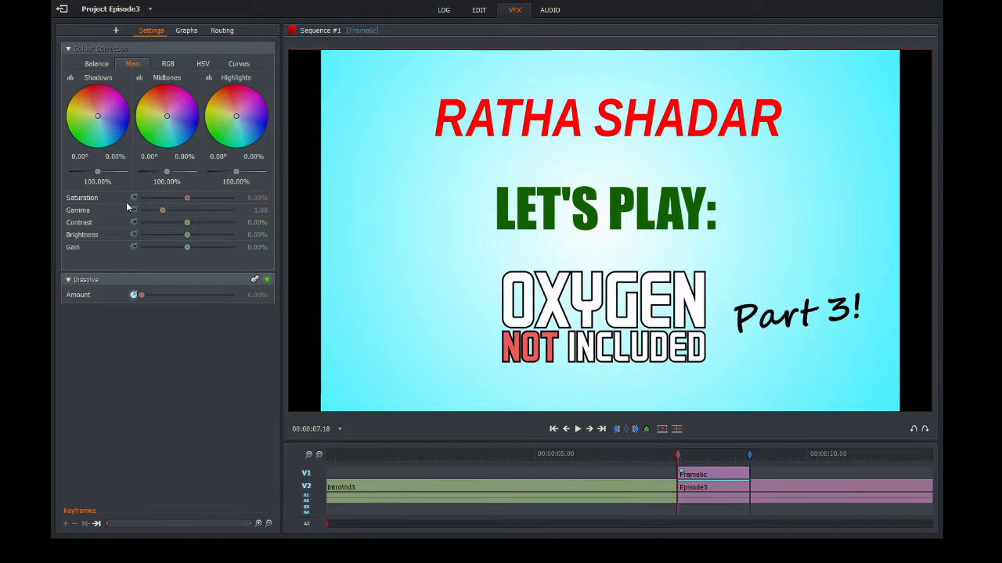
key(ctrl+z)
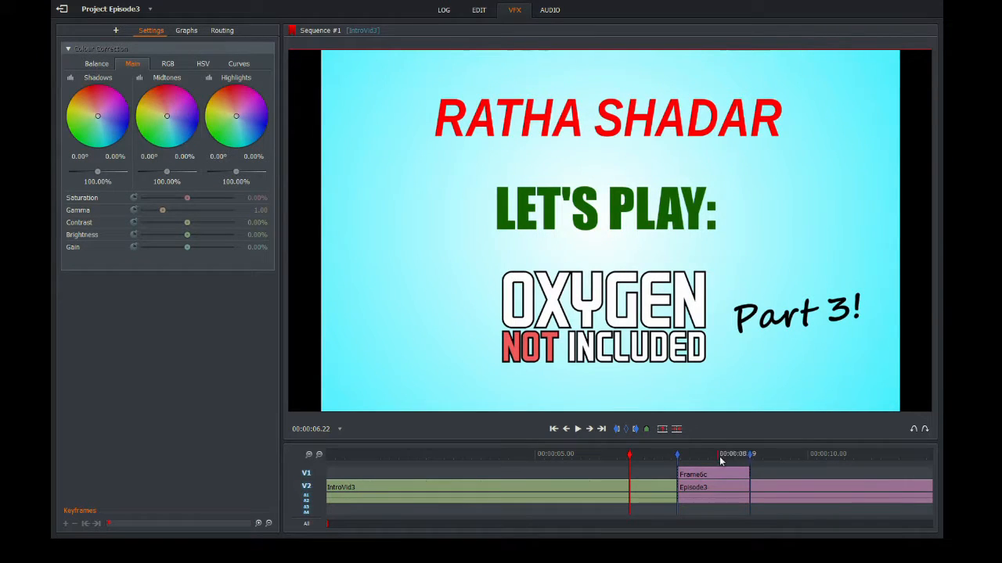
right_click(801, 464)
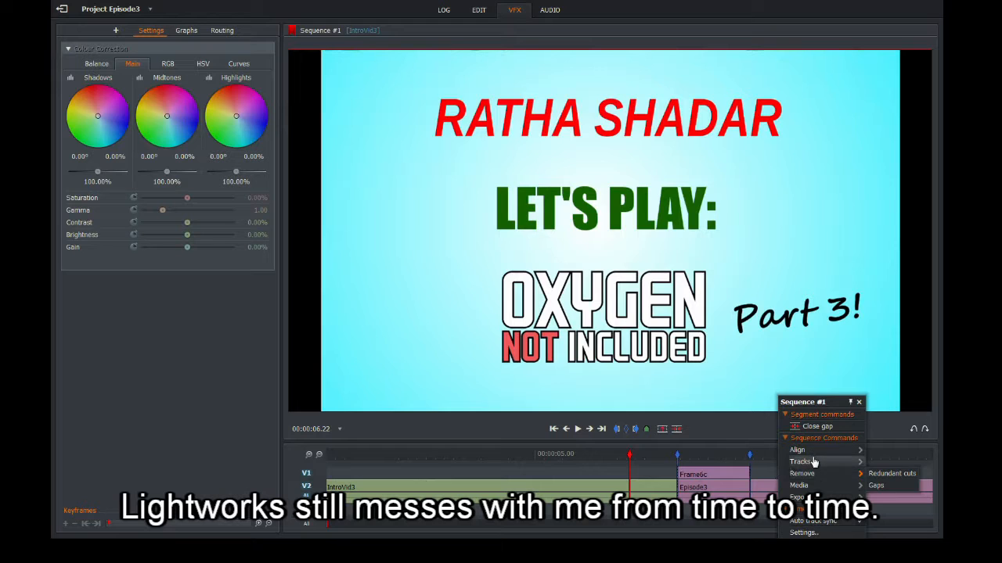
mouse_move(814, 463)
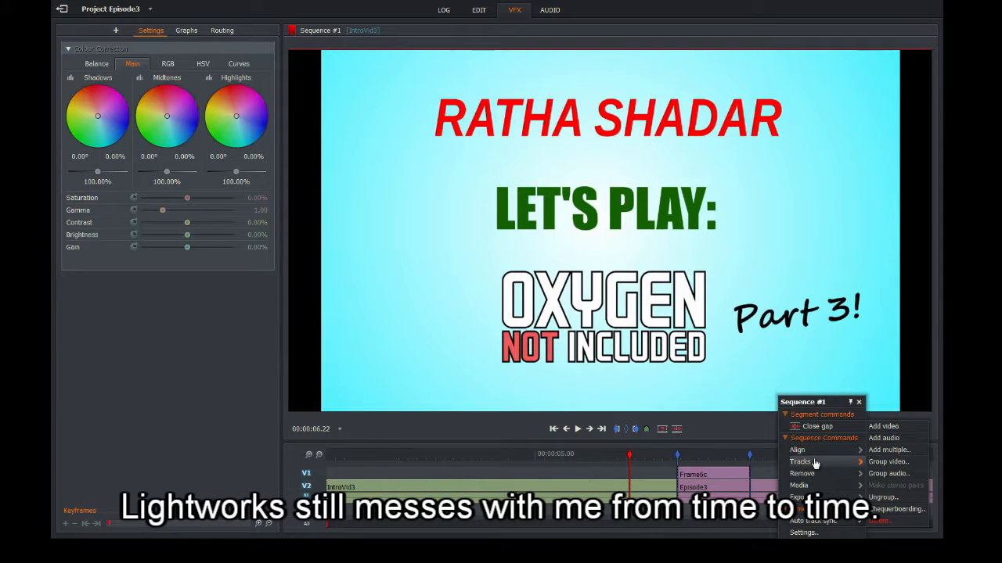
click(765, 475)
- In the Edit workspace, deselect V2 and its audio and try to extend Frame6c on V1 so it starts before Episode3
click(750, 454)
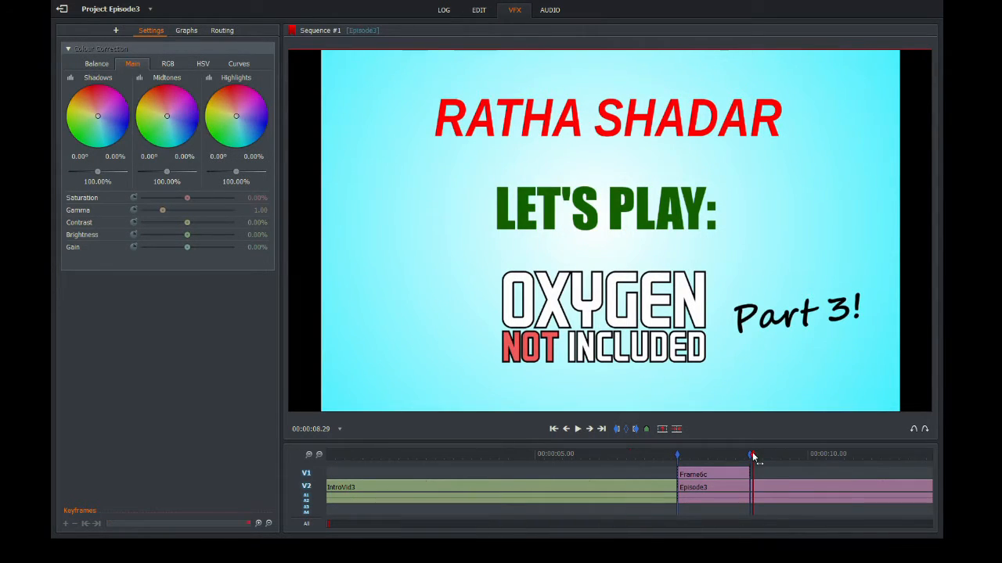
key(Right)
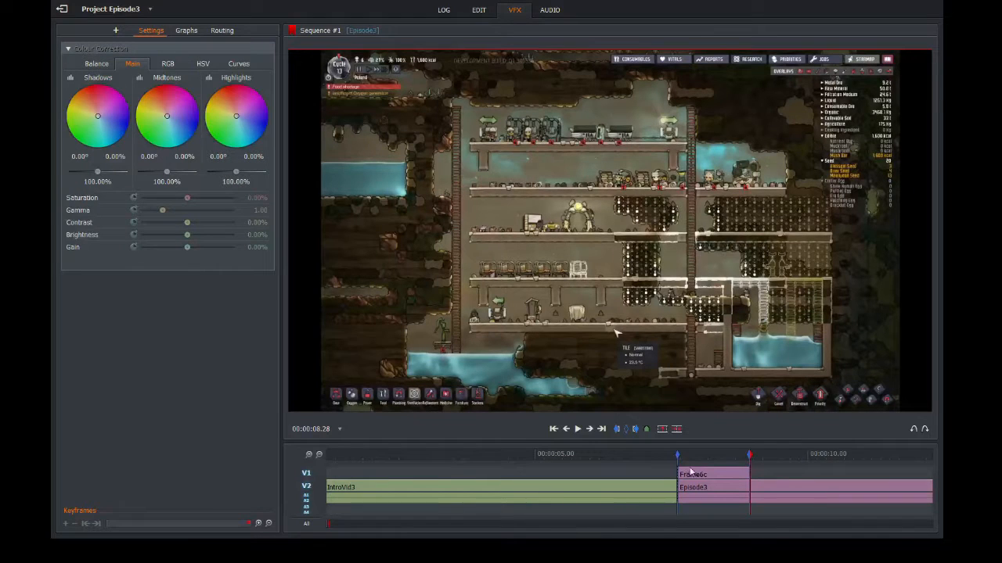
drag(688, 475, 689, 475)
click(475, 14)
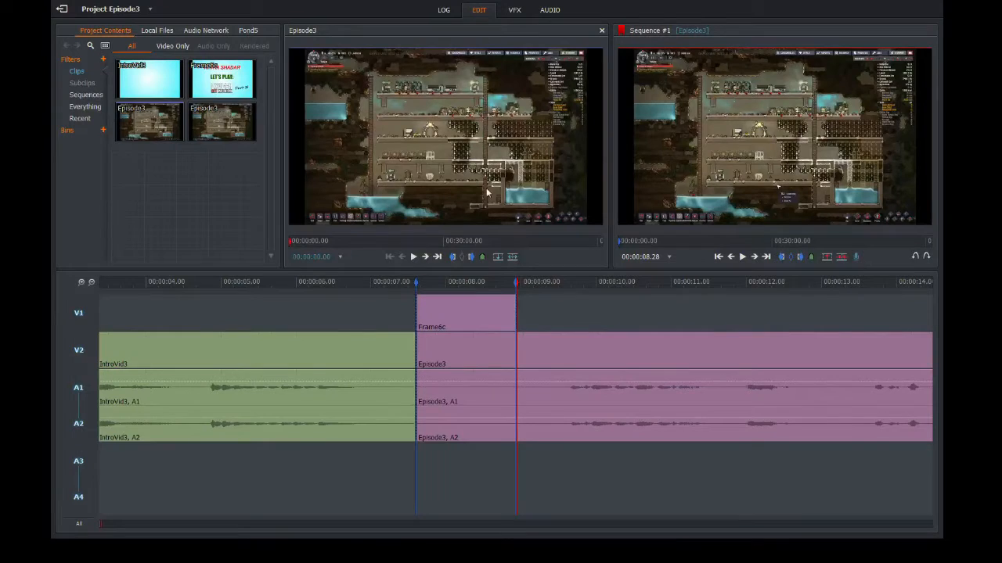
mouse_move(470, 312)
mouse_down()
mouse_move(459, 316)
mouse_move(468, 311)
mouse_up()
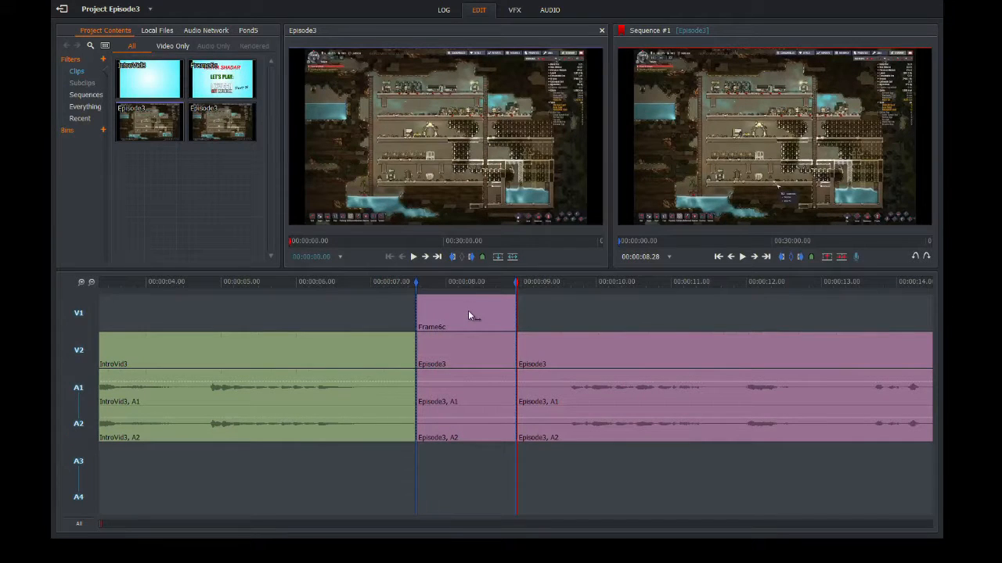
click(78, 353)
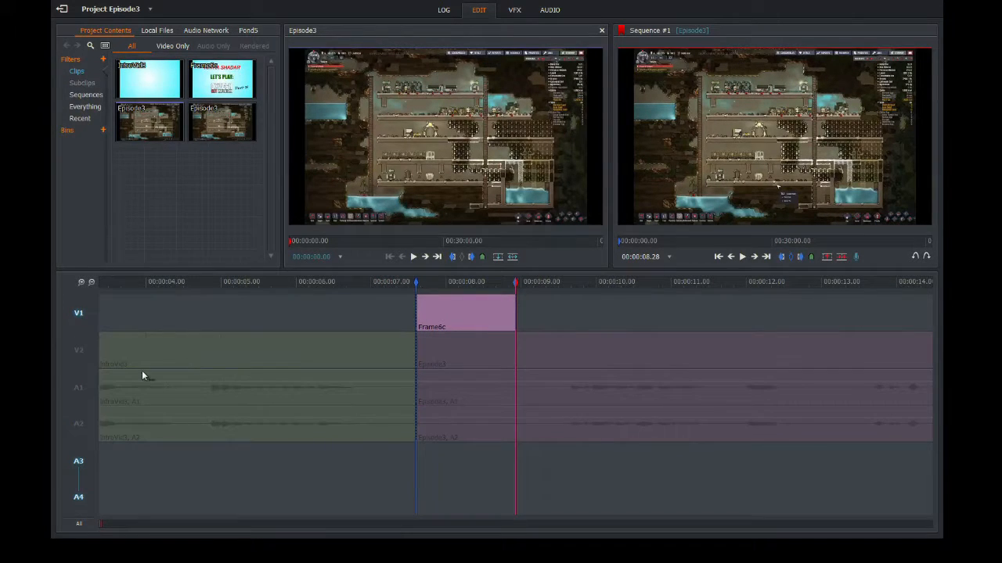
drag(458, 315, 510, 316)
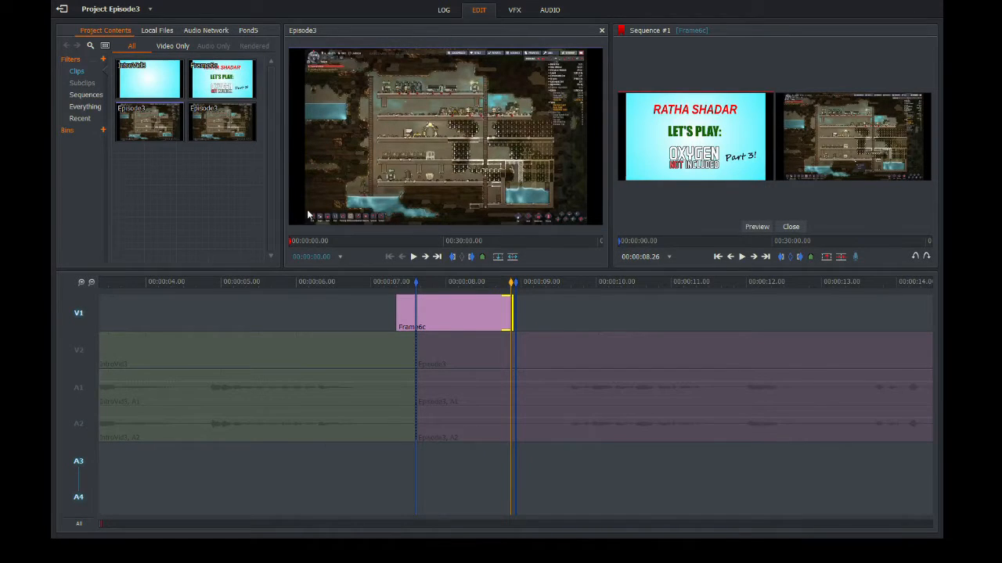
drag(497, 309, 507, 318)
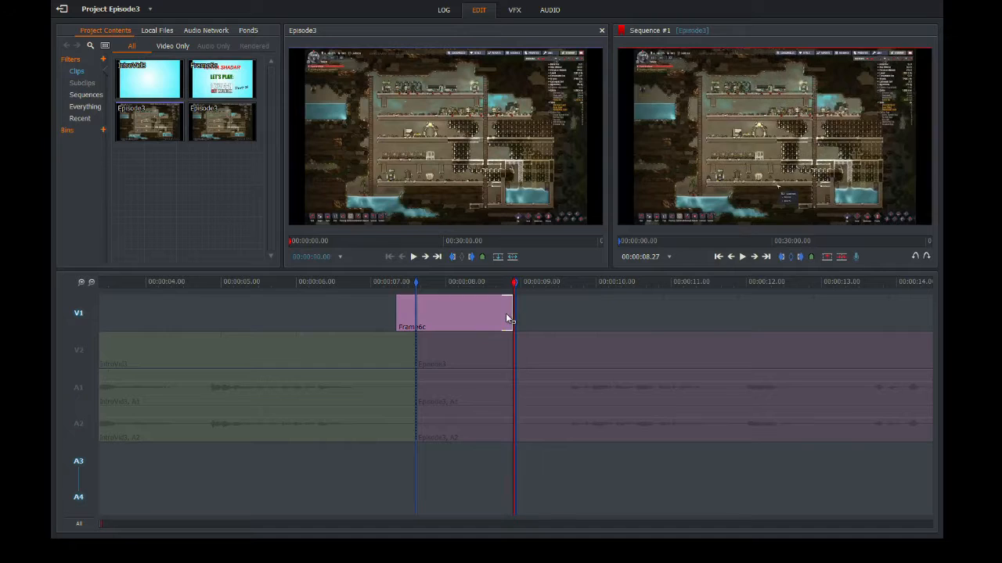
- Try a Dissolve on the extended Frame6c clip in the VFX workspace, and undo it together with the clip's extension
click(507, 11)
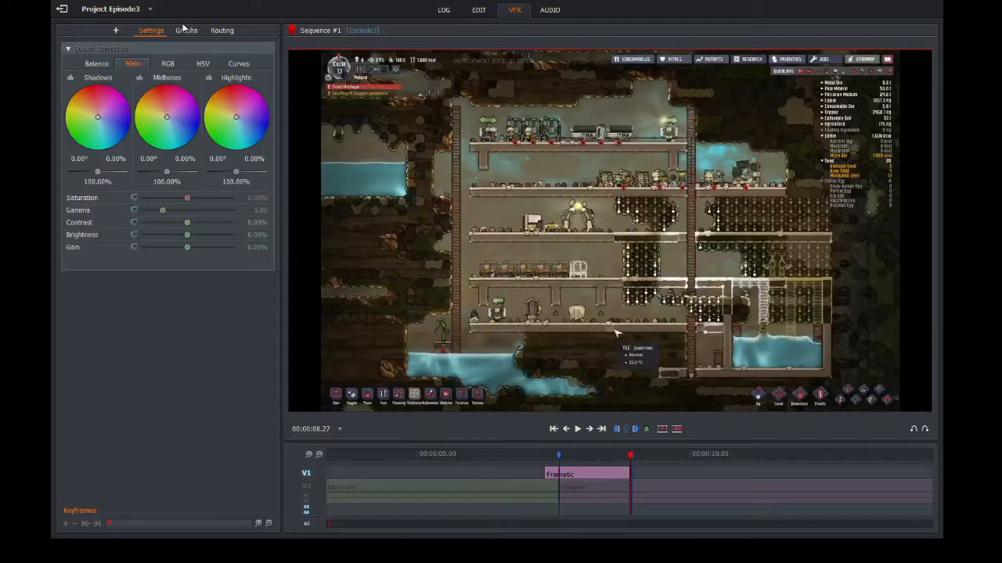
right_click(591, 475)
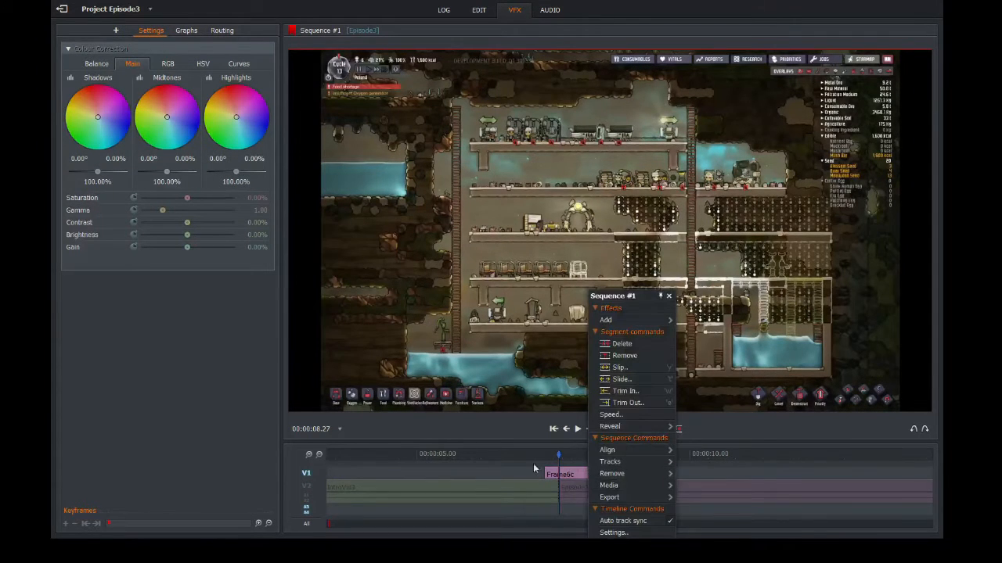
click(592, 474)
right_click(593, 474)
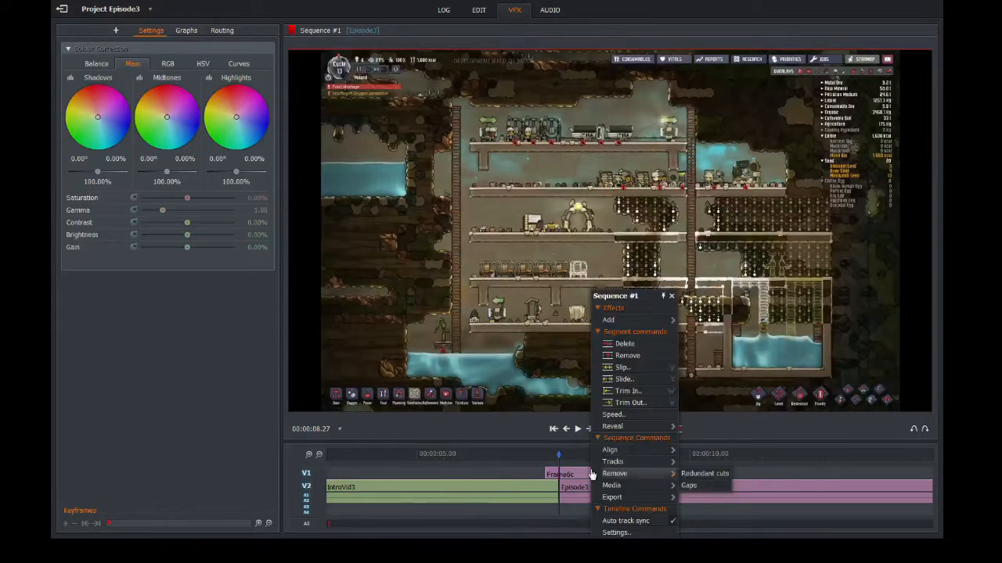
mouse_move(638, 320)
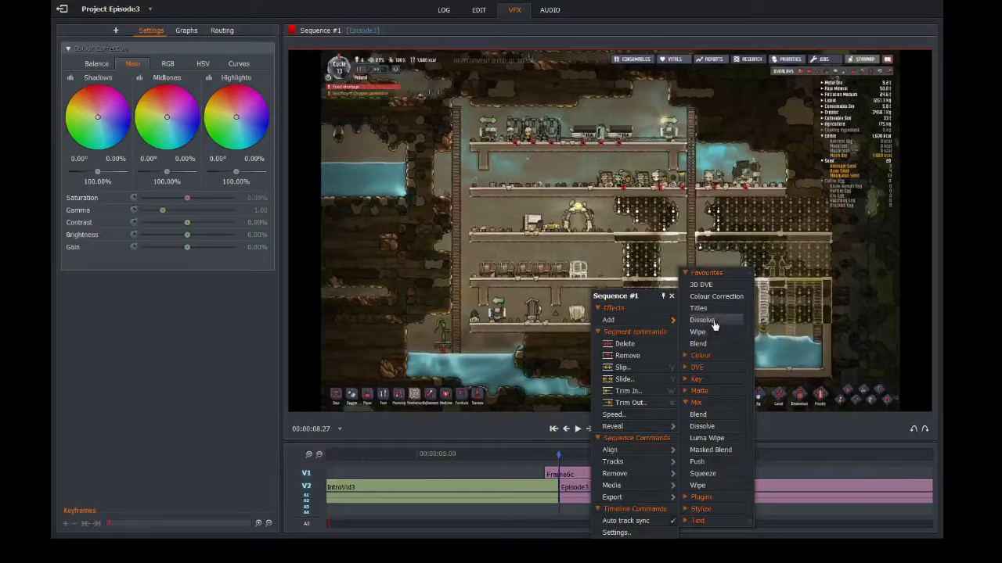
click(695, 320)
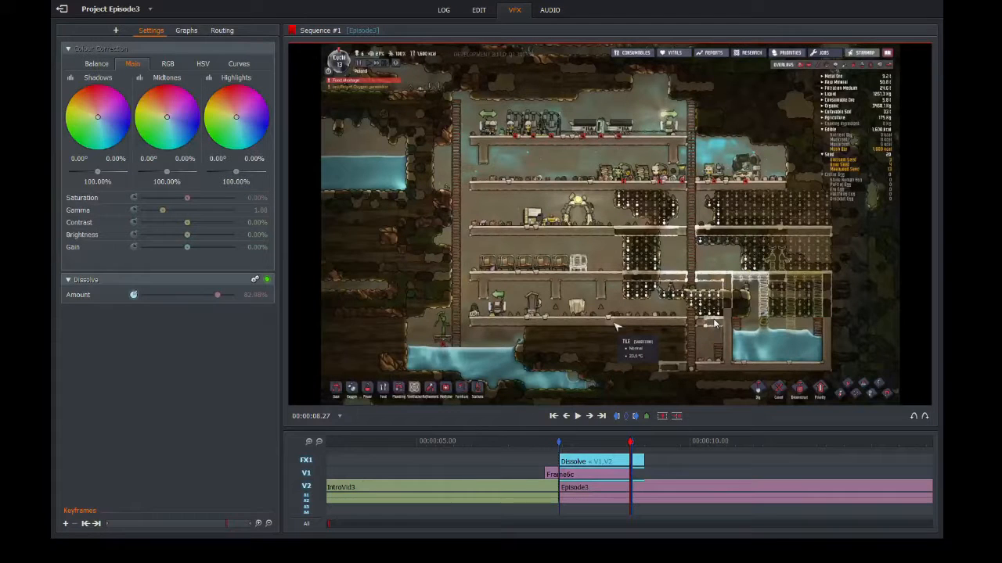
key(ctrl+z)
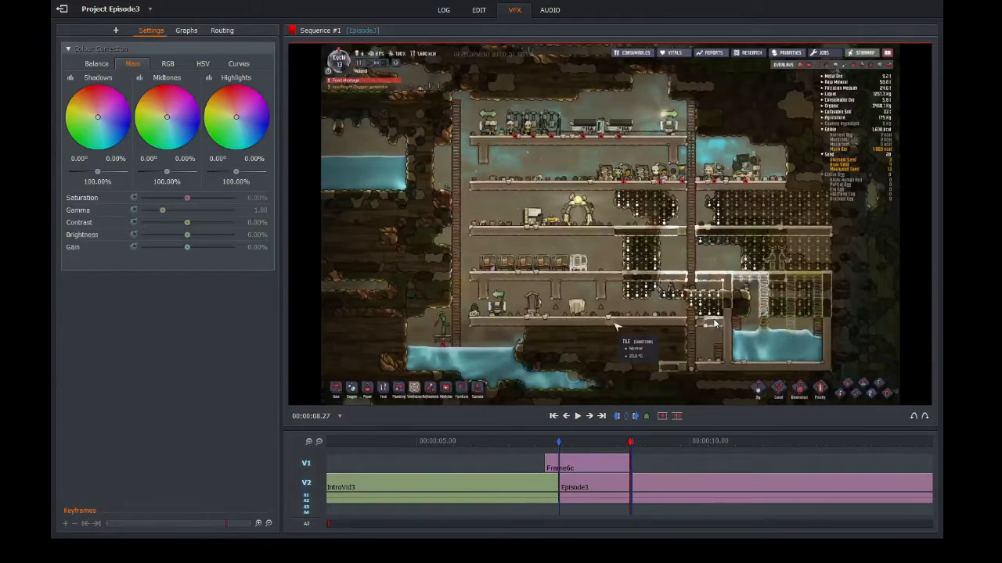
key(ctrl+z)
key(ctrl+y)
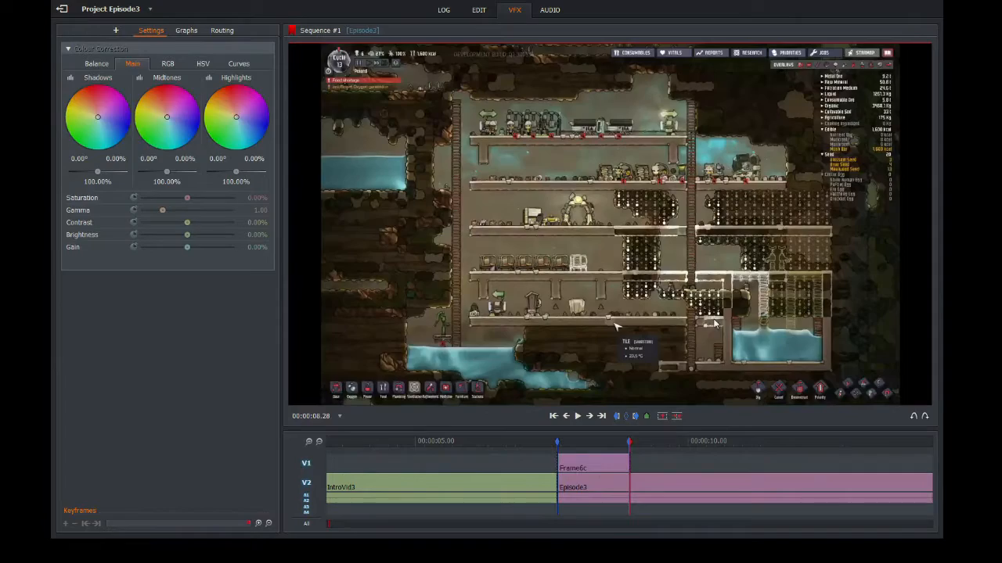
- Try the Dissolve from the Mix effects on the Frame6c clip, and undo it
right_click(596, 471)
mouse_move(657, 322)
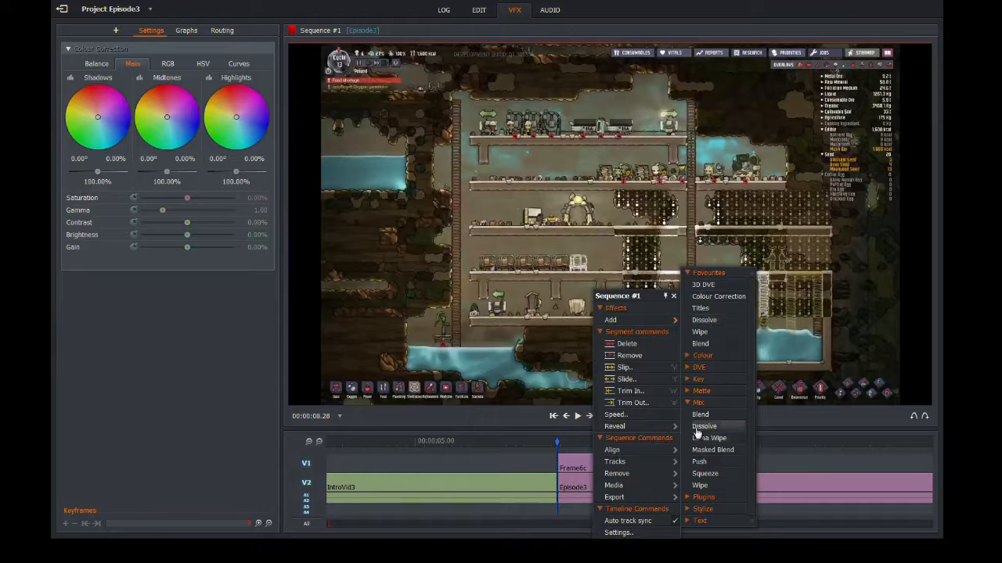
click(697, 429)
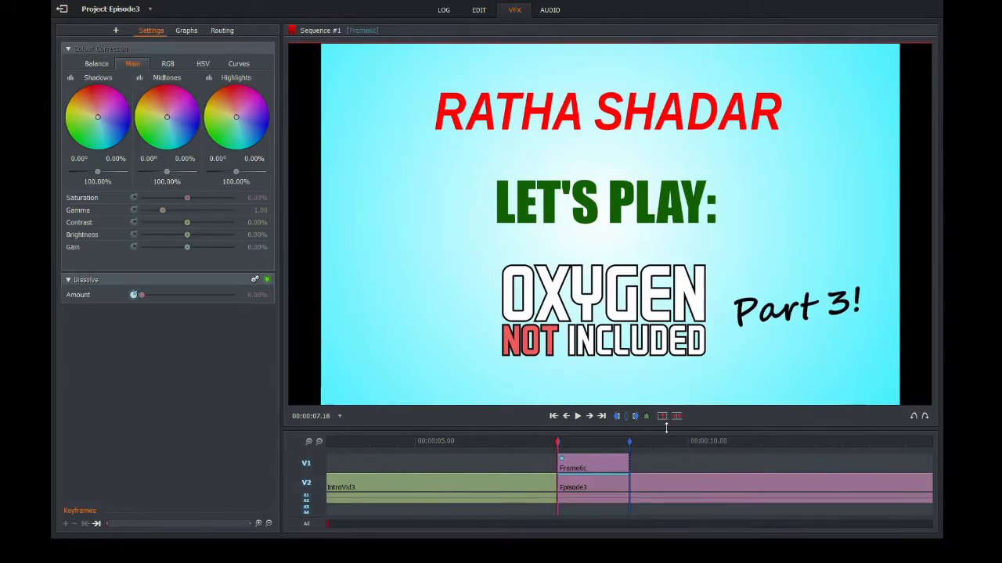
click(628, 444)
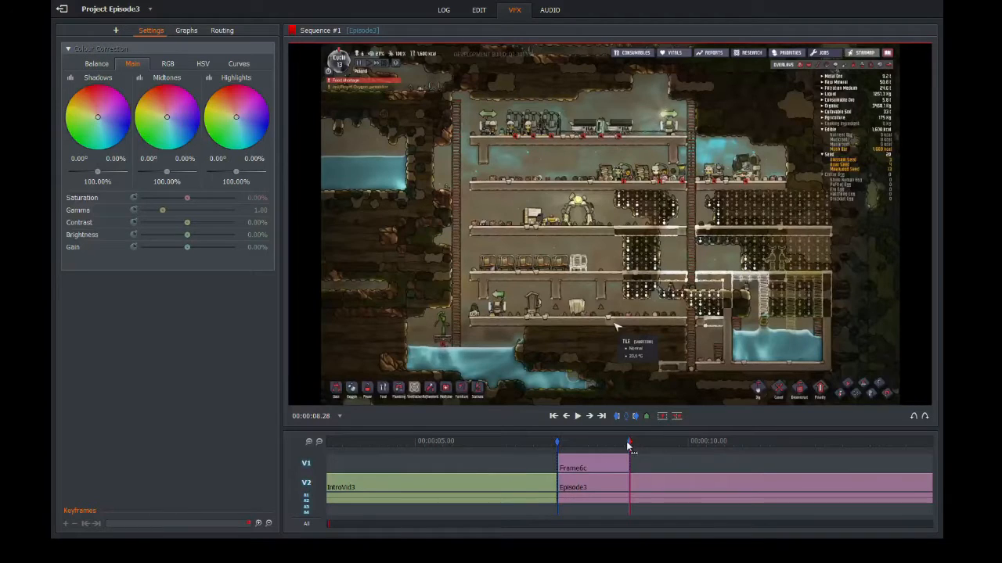
- Place the playhead at 00:00:08.05 within Frame6c, try the favourite Dissolve effect on the clip, and undo it
click(587, 444)
right_click(598, 465)
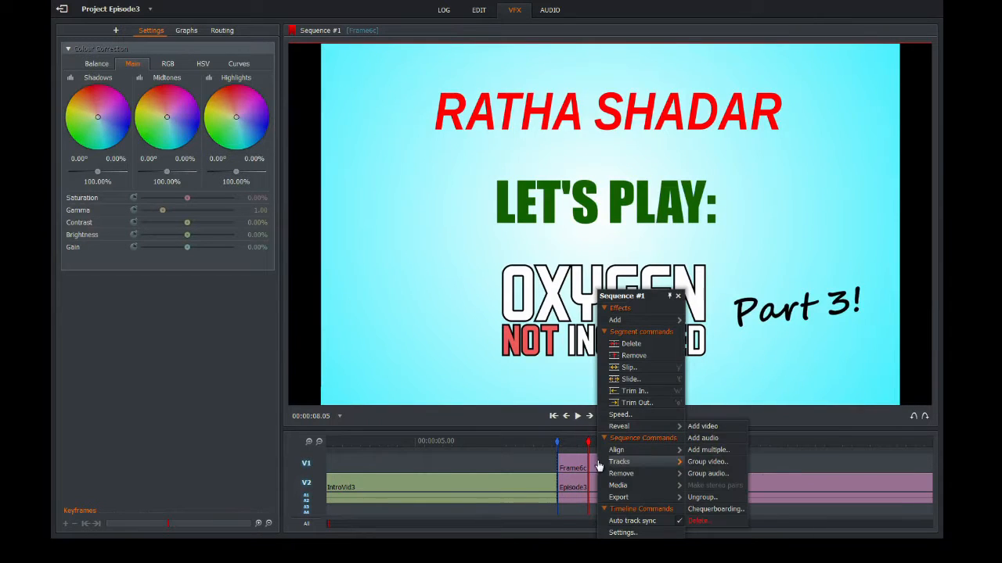
mouse_move(640, 322)
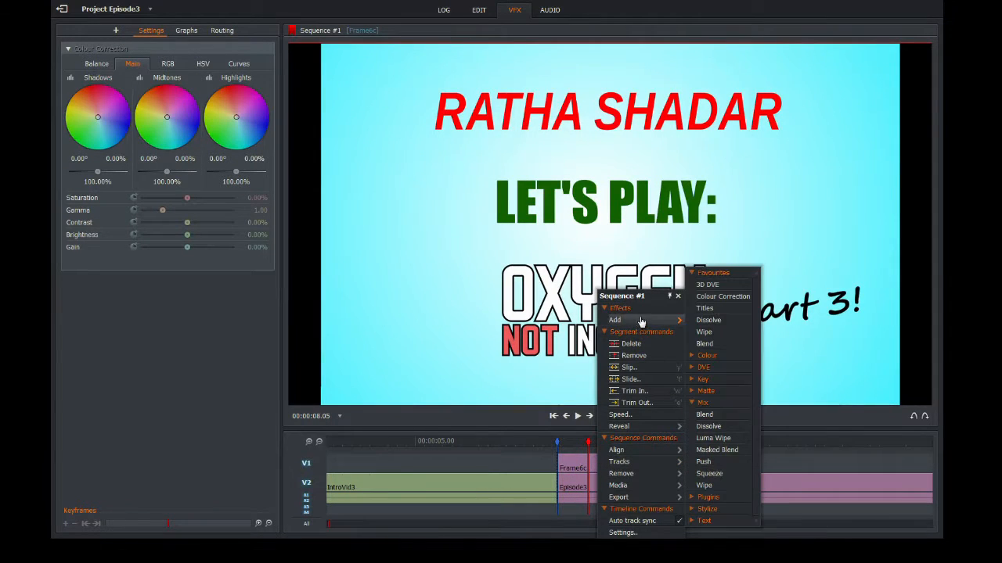
click(727, 320)
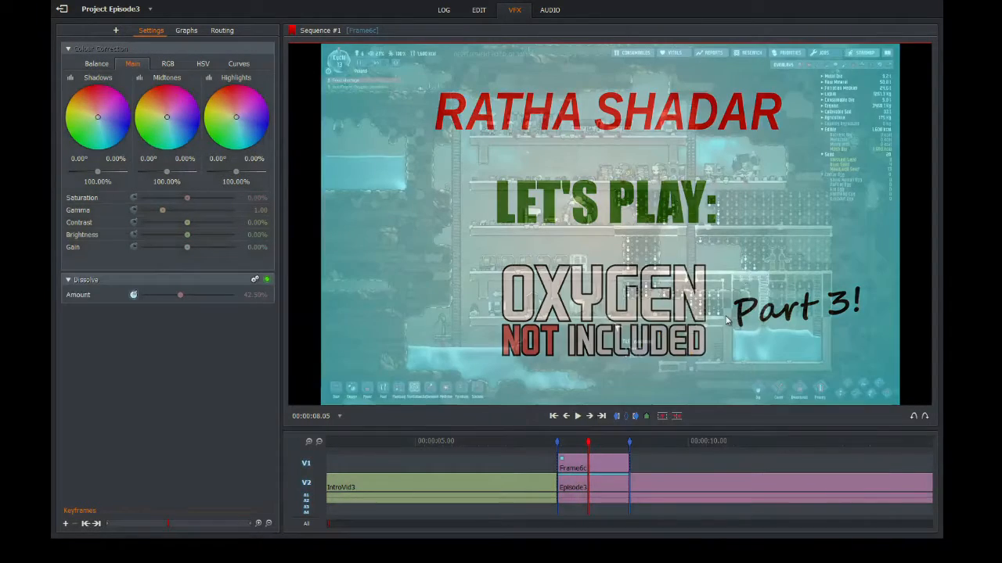
key(ctrl+z)
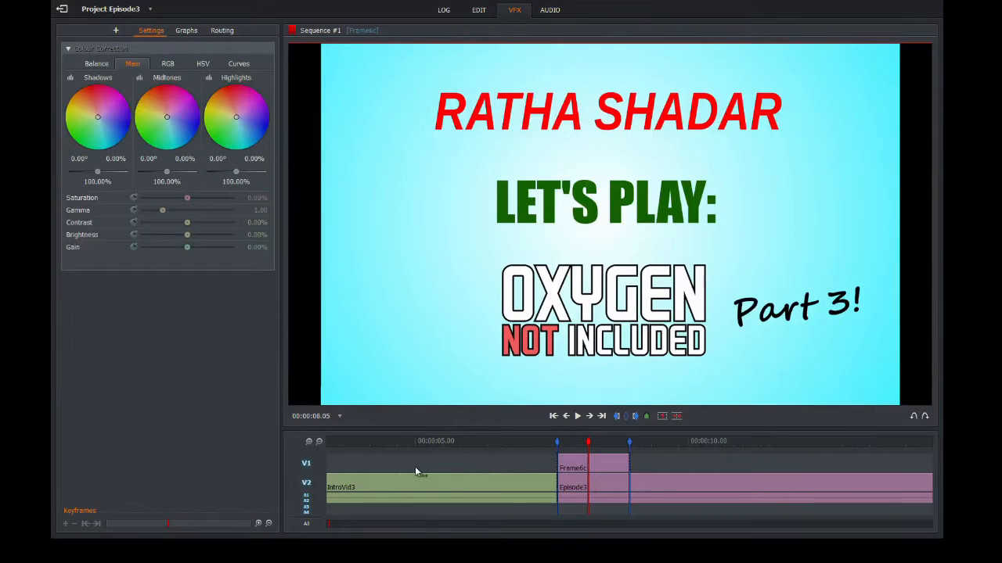
- Add the favourite Dissolve effect to the Frame6c clip on V1 so that it fades into Episode3
right_click(417, 468)
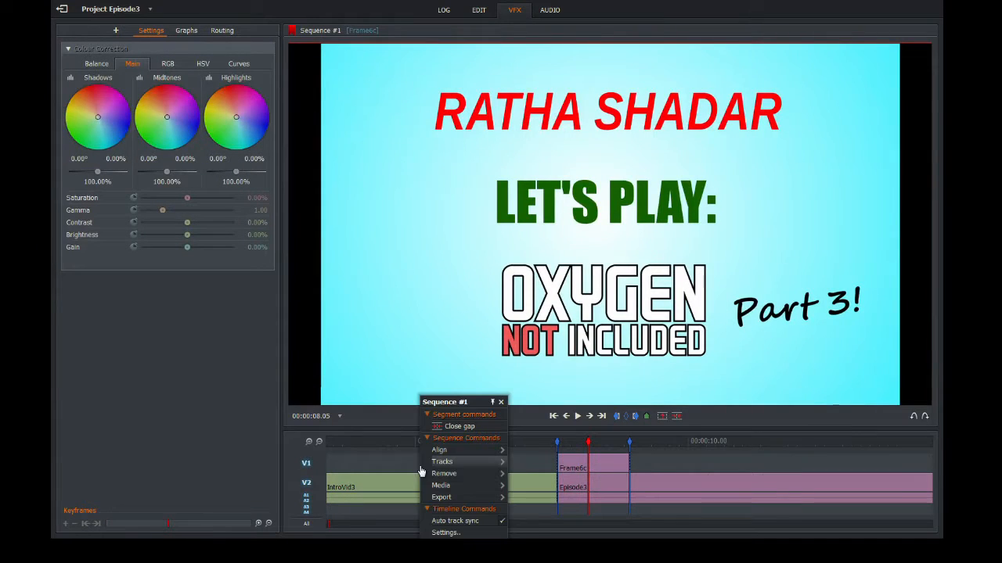
click(400, 466)
right_click(614, 463)
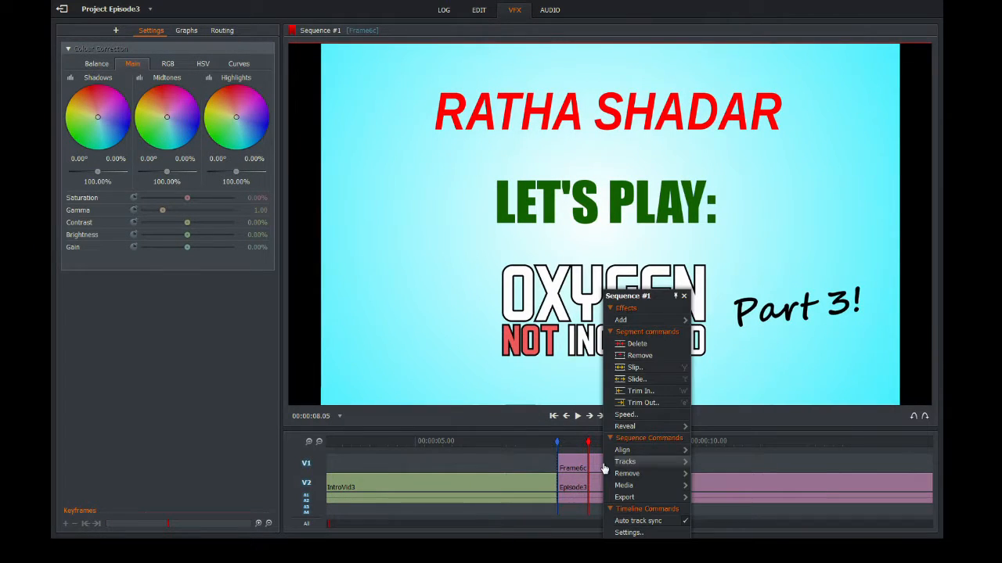
mouse_move(665, 321)
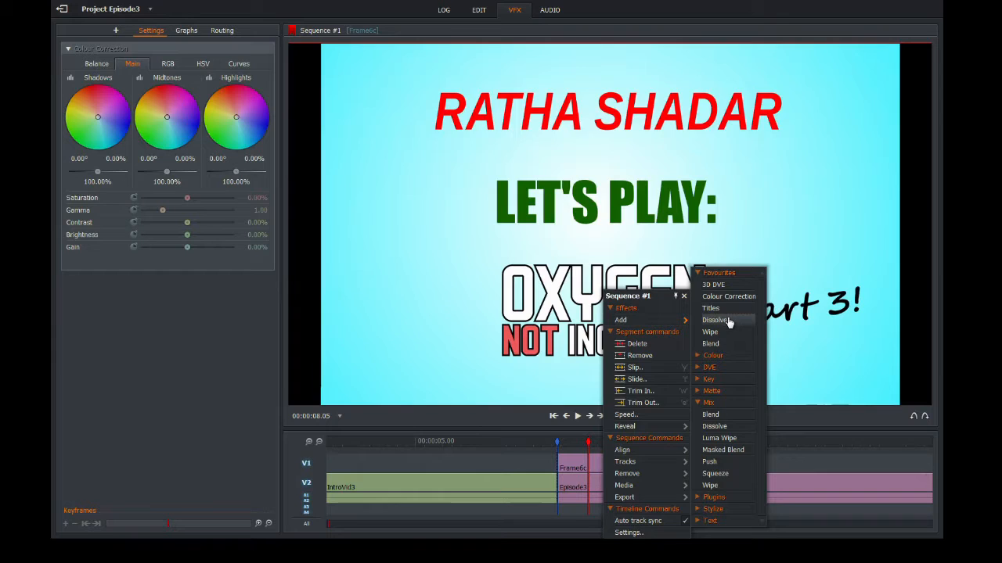
click(727, 321)
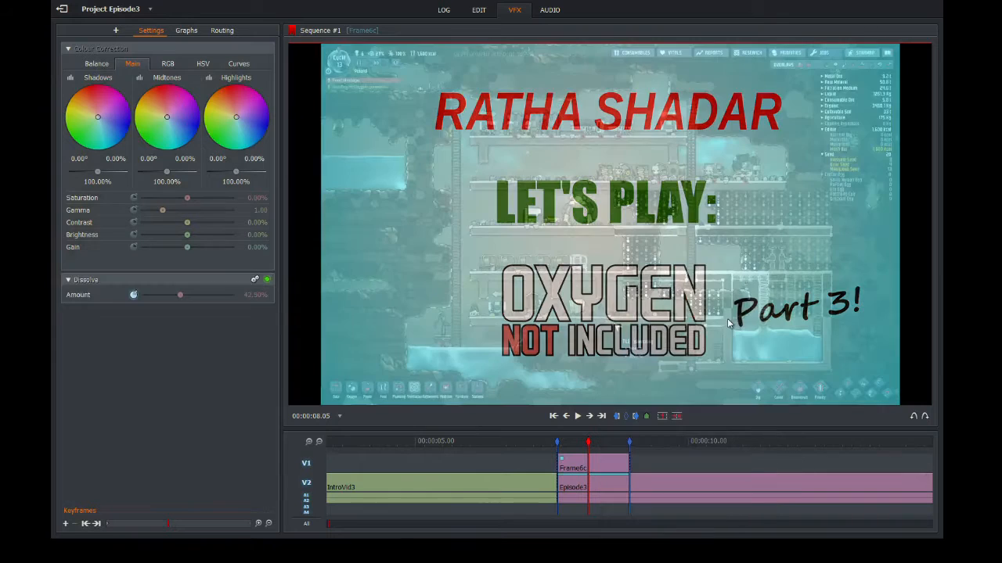
- Clear the section marks, play from 00:00:06.29 through the dissolve into Episode3, and return to the sequence start
click(523, 449)
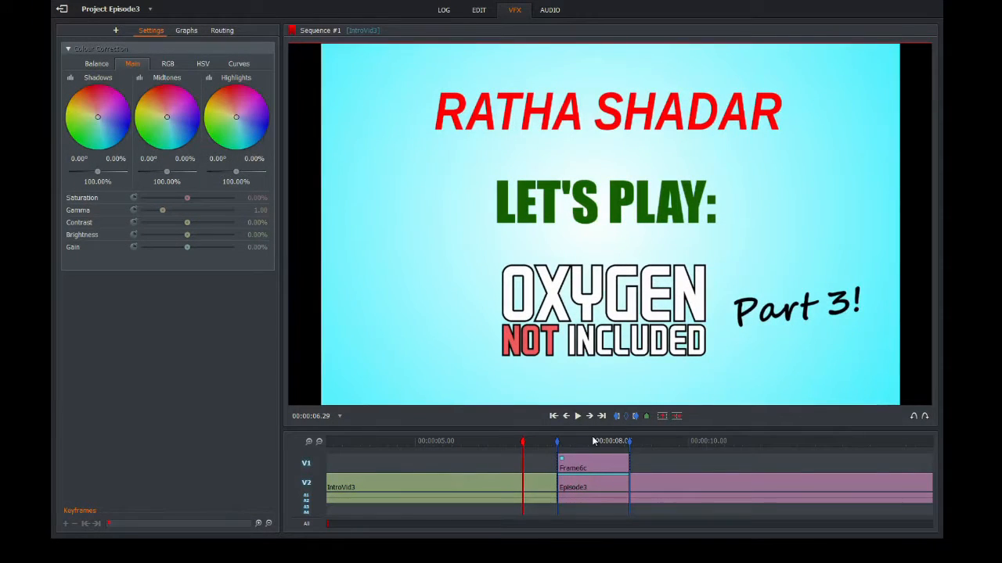
click(626, 418)
click(577, 416)
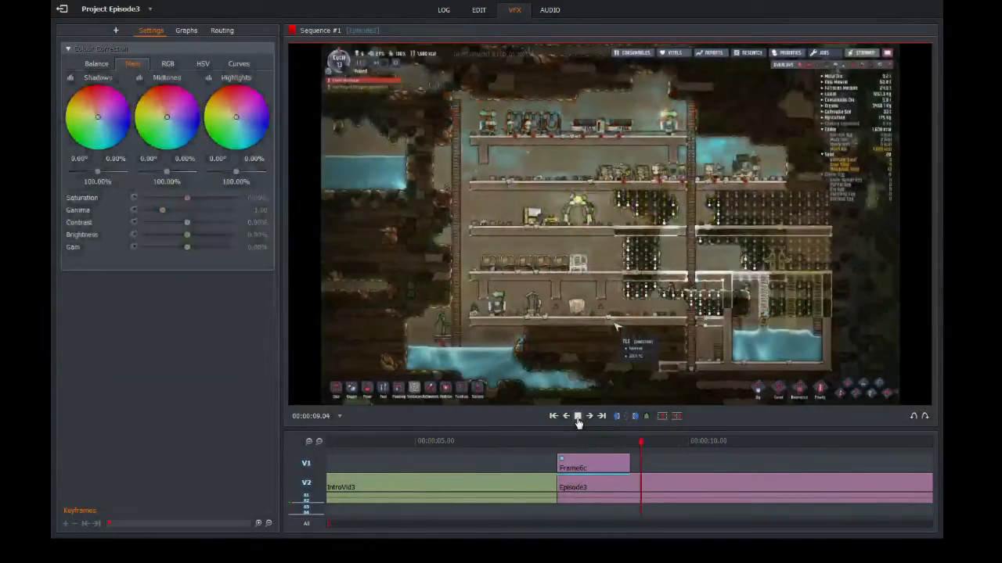
click(577, 416)
drag(658, 444, 219, 443)
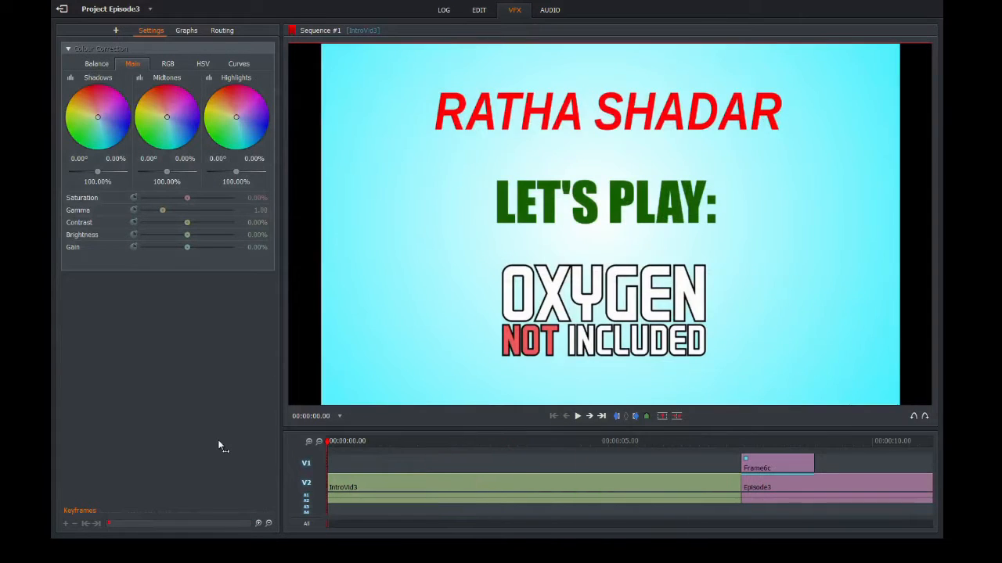
- Play the whole sequence from its start in the Edit workspace to check the intro, the dissolve and the Episode3 opening
click(443, 10)
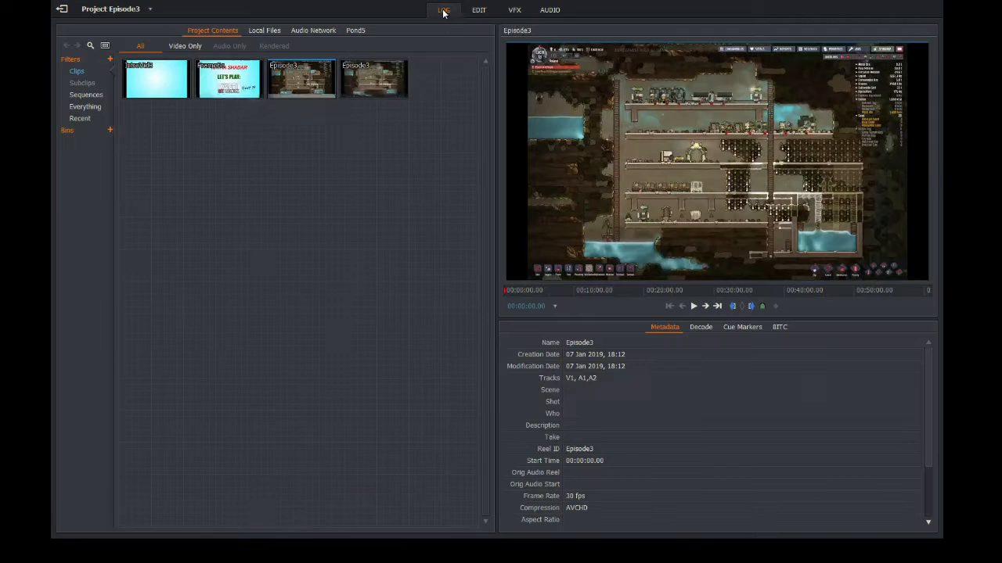
click(694, 309)
click(478, 10)
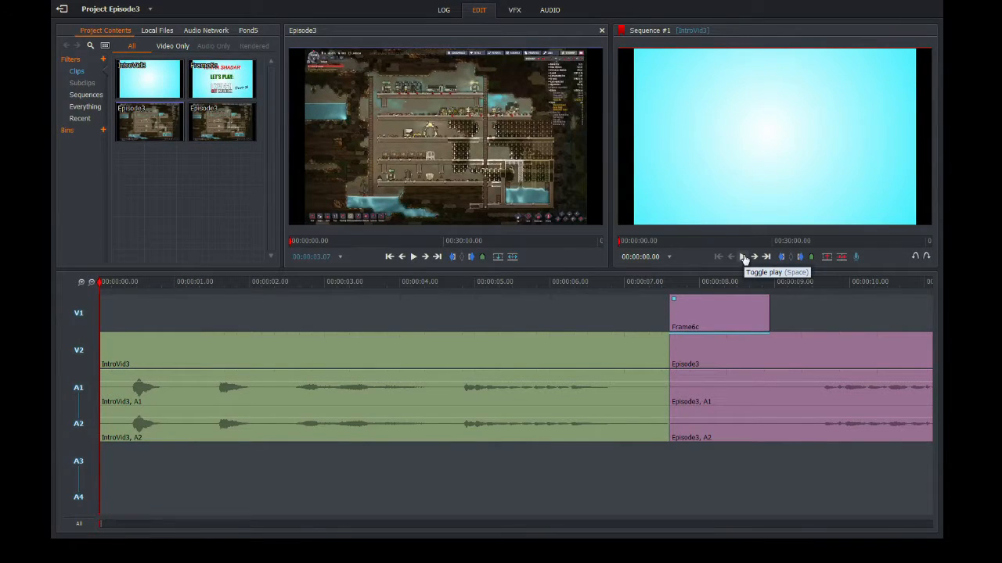
click(743, 257)
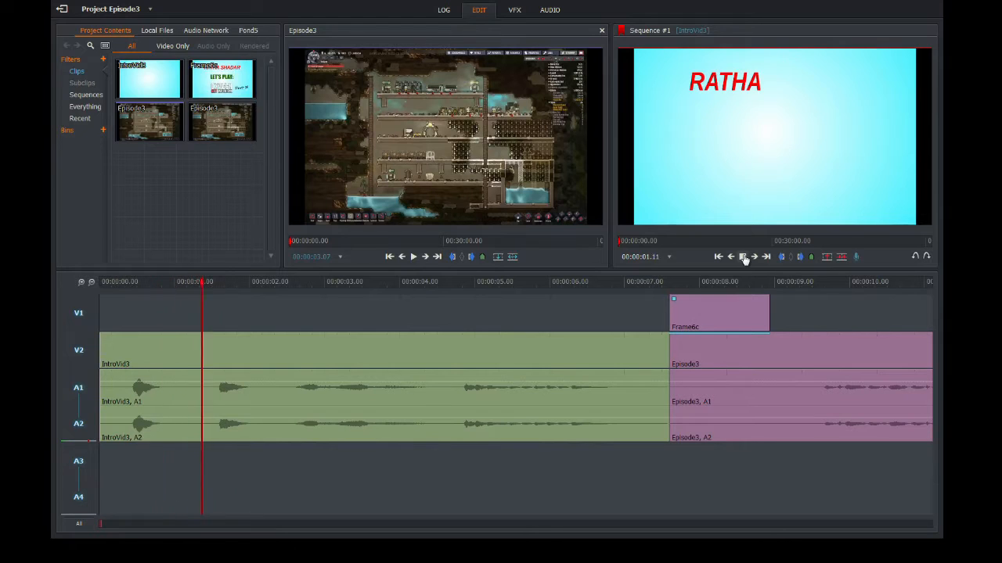
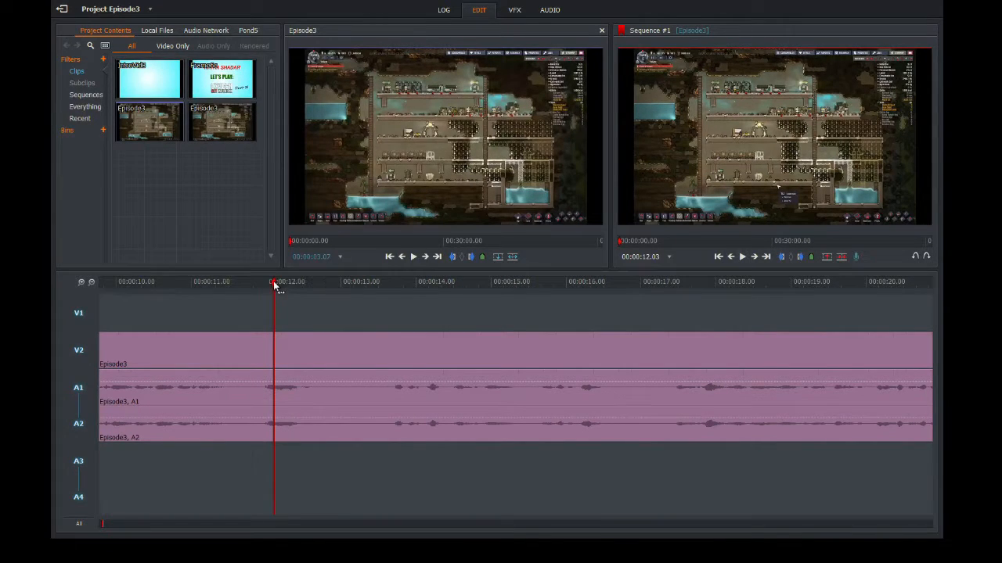
drag(274, 285, 121, 290)
click(86, 283)
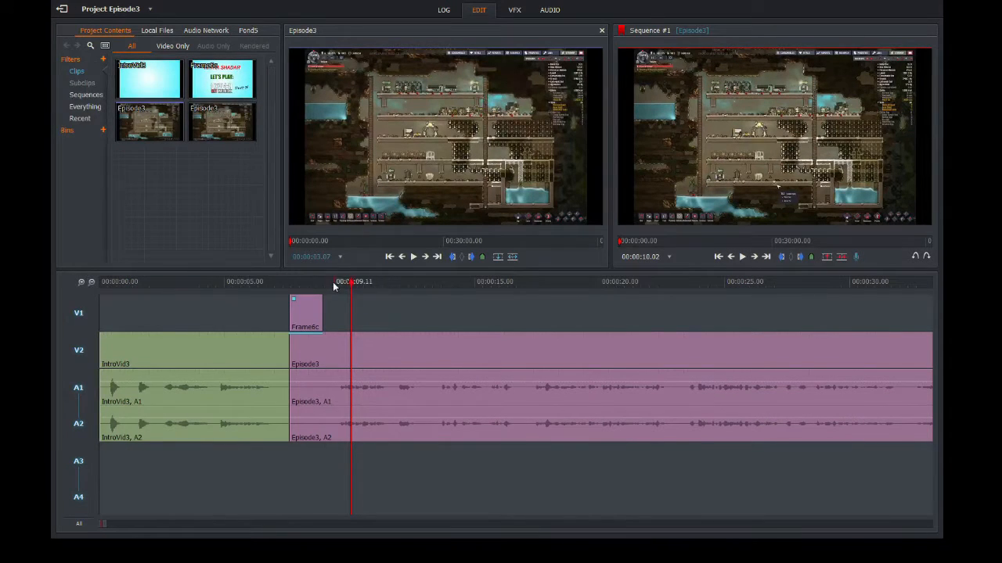
- Play the sequence from the start of Frame6c and replay around 00:01:21 to find where the unwanted gameplay begins
drag(351, 282, 289, 287)
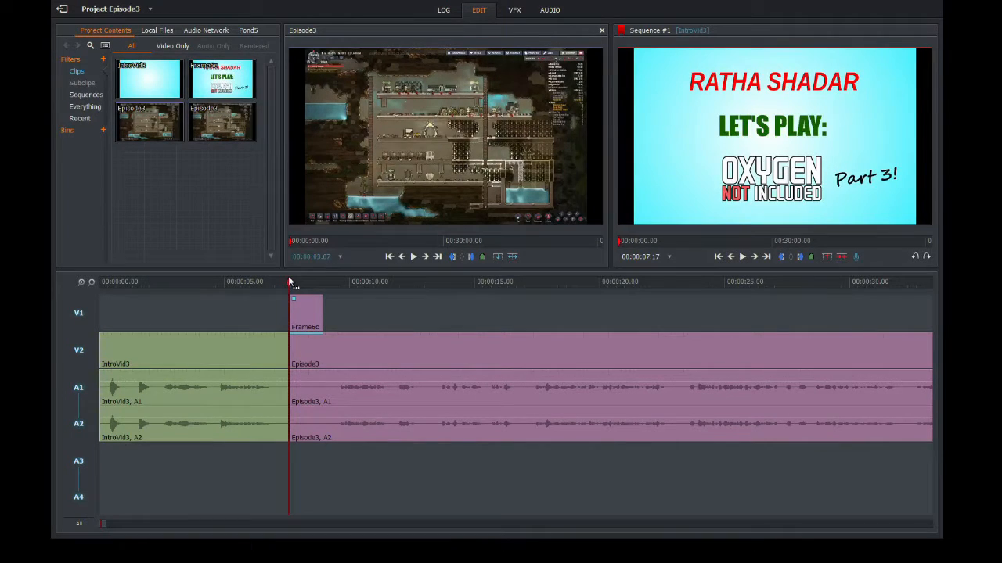
click(743, 258)
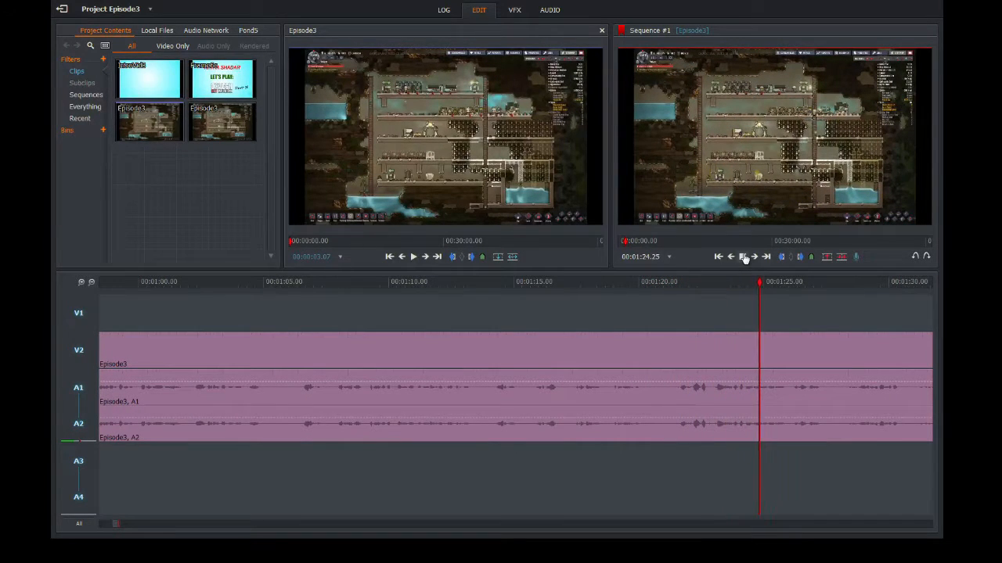
click(744, 258)
drag(767, 285, 664, 289)
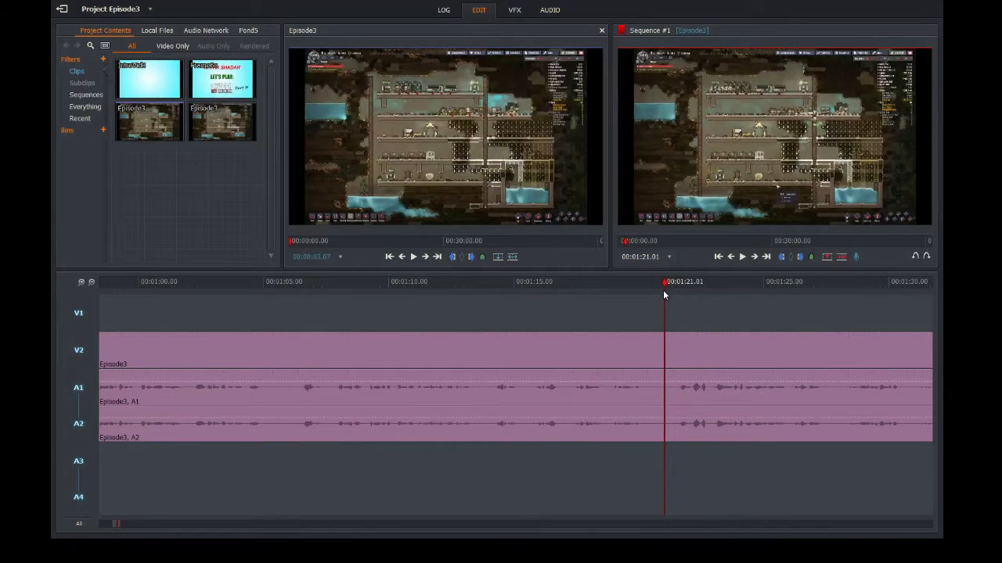
click(743, 258)
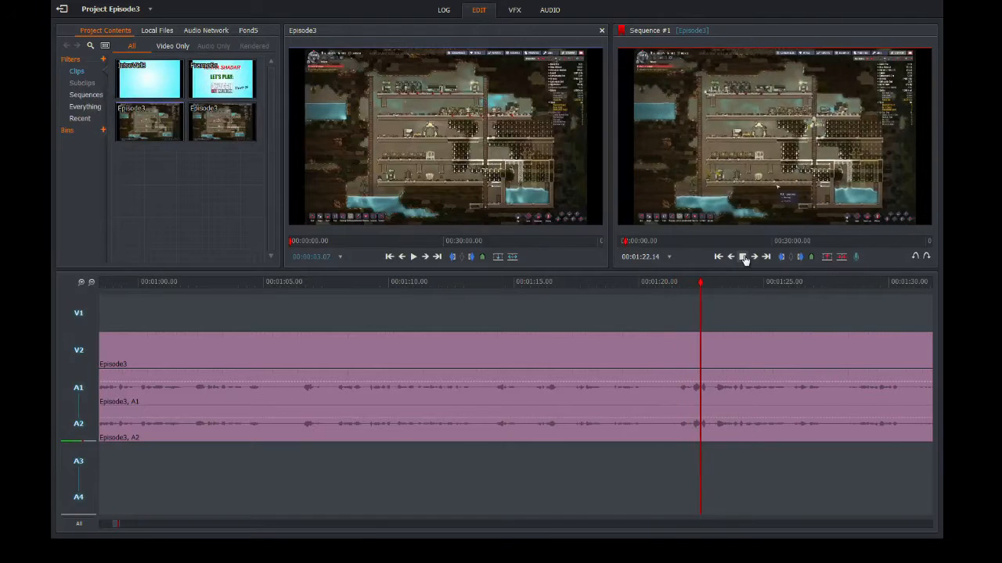
click(742, 258)
- Mark the unwanted Episode3 section from 00:01:21.15 to about 00:01:46, playing through it to find its end
drag(701, 284, 676, 293)
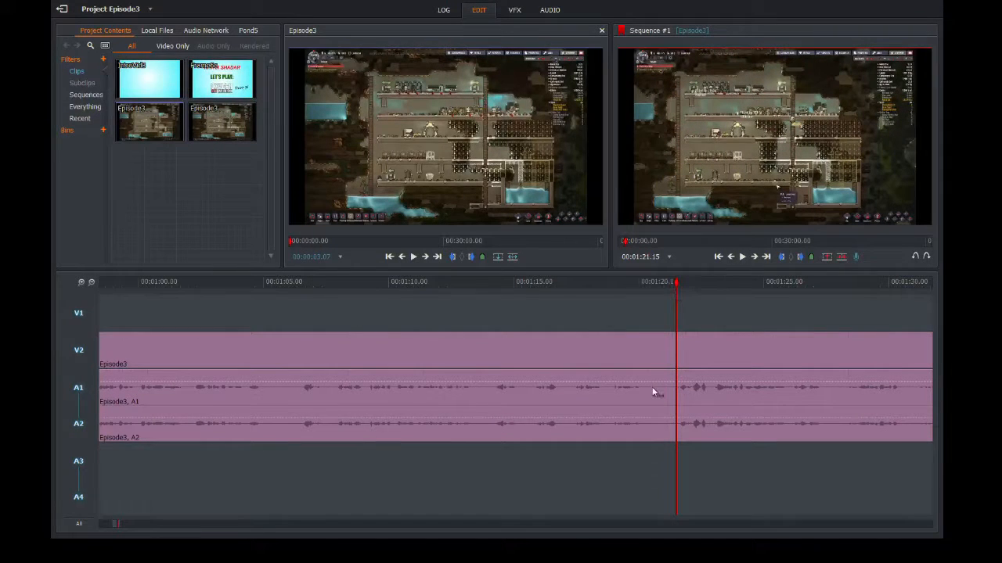
click(781, 258)
mouse_move(673, 281)
mouse_down()
mouse_move(643, 282)
mouse_move(677, 283)
mouse_up()
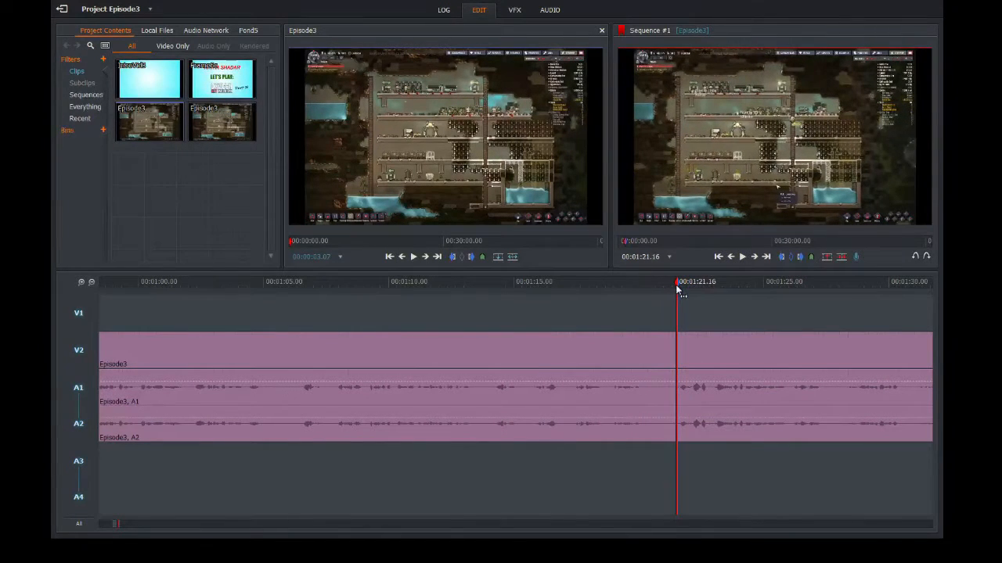
click(743, 259)
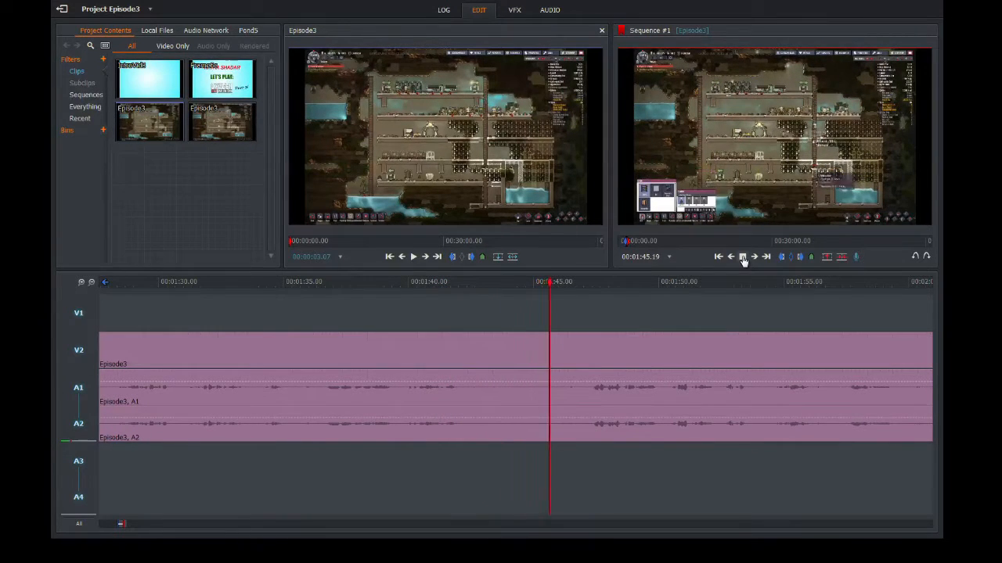
click(743, 261)
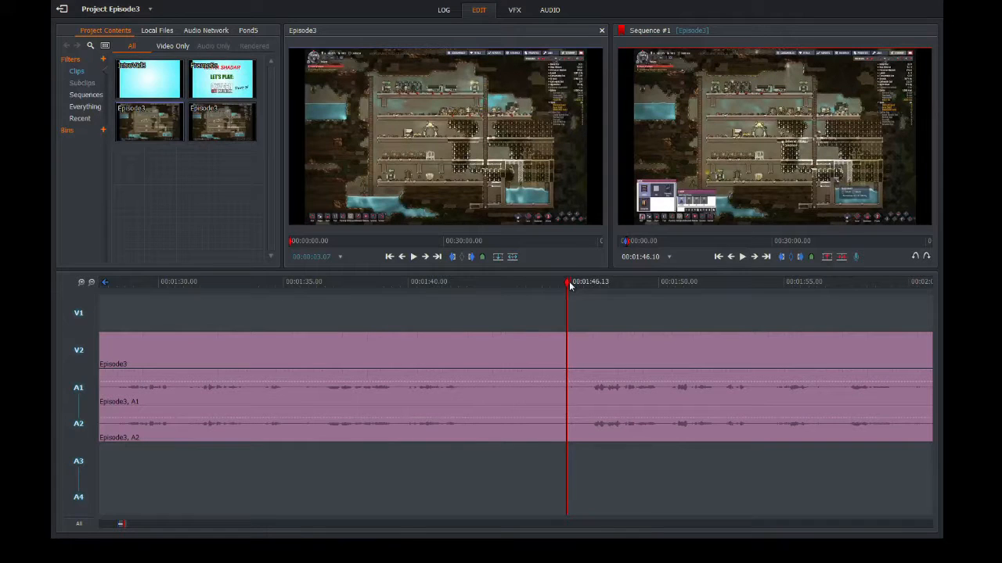
drag(567, 281, 561, 283)
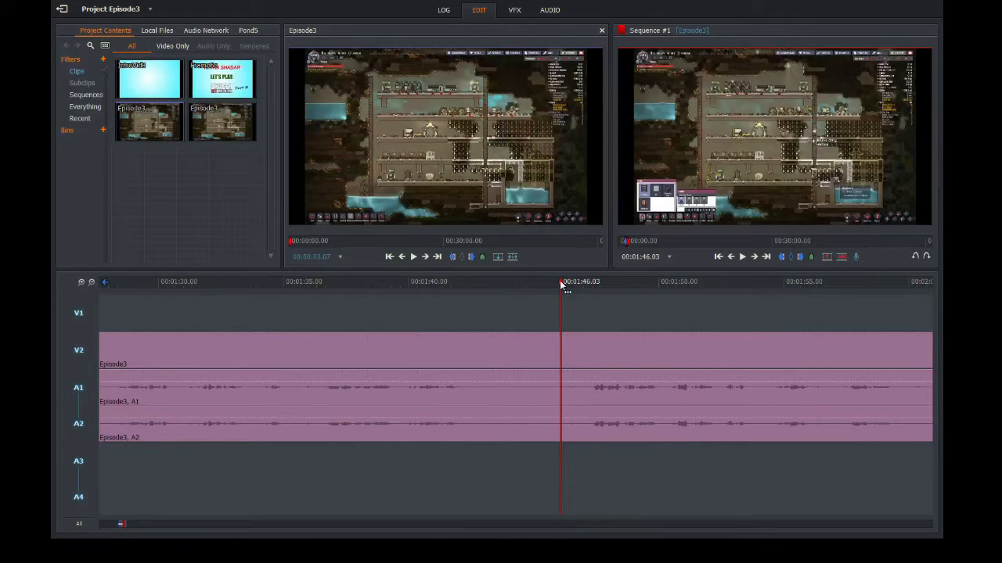
drag(560, 283, 590, 285)
click(802, 263)
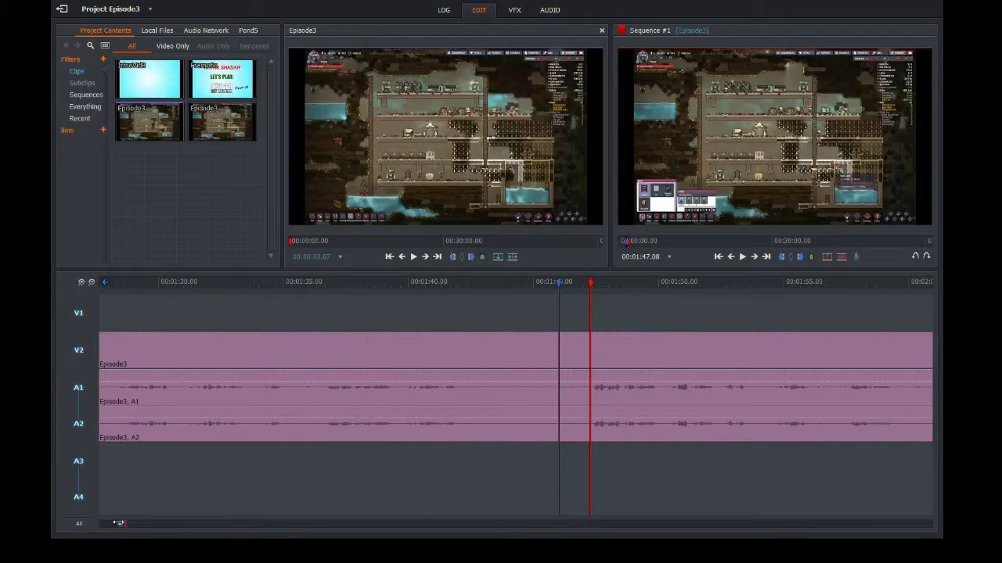
- Delete the marked Episode3 section and close the gap it leaves
click(91, 282)
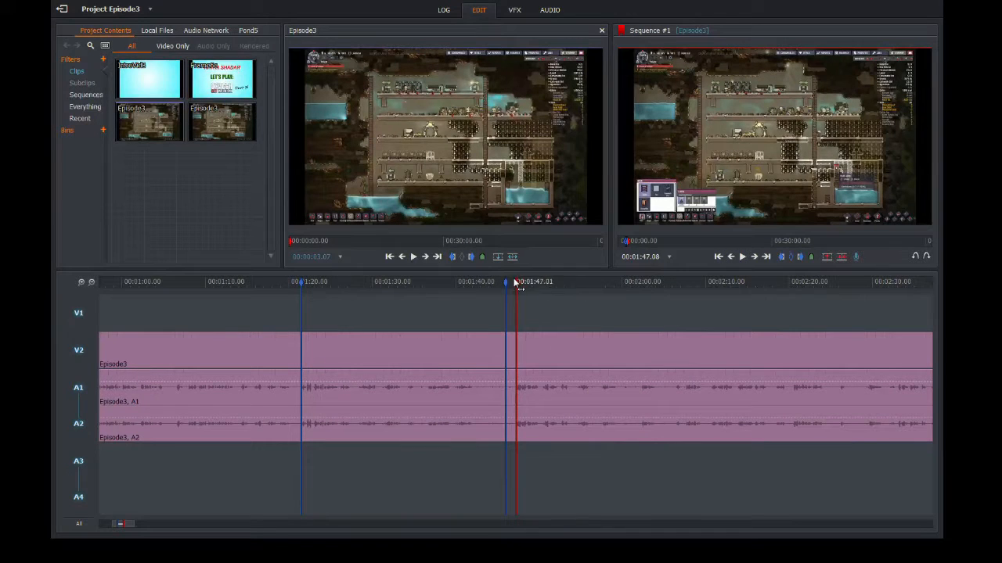
drag(515, 283, 389, 285)
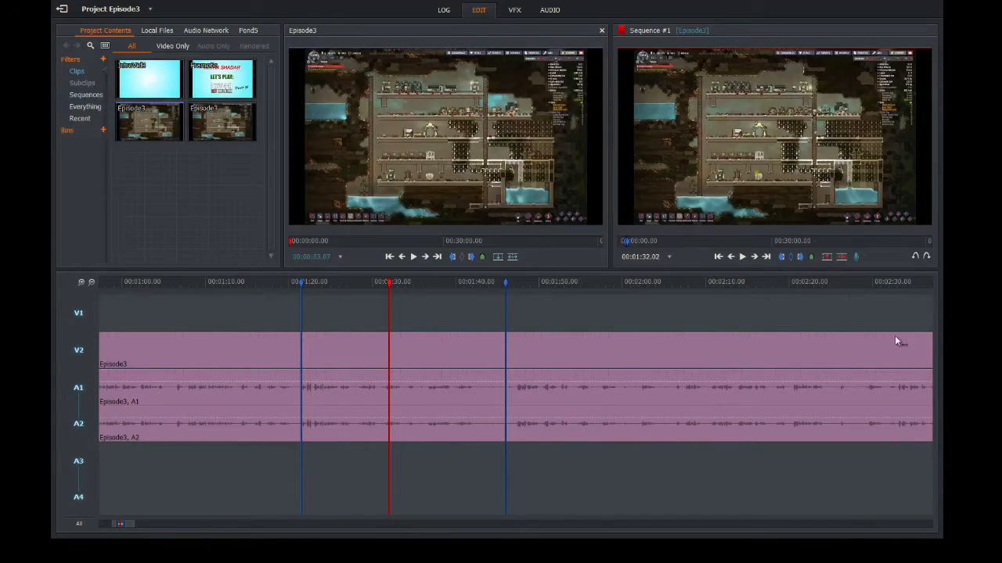
click(843, 257)
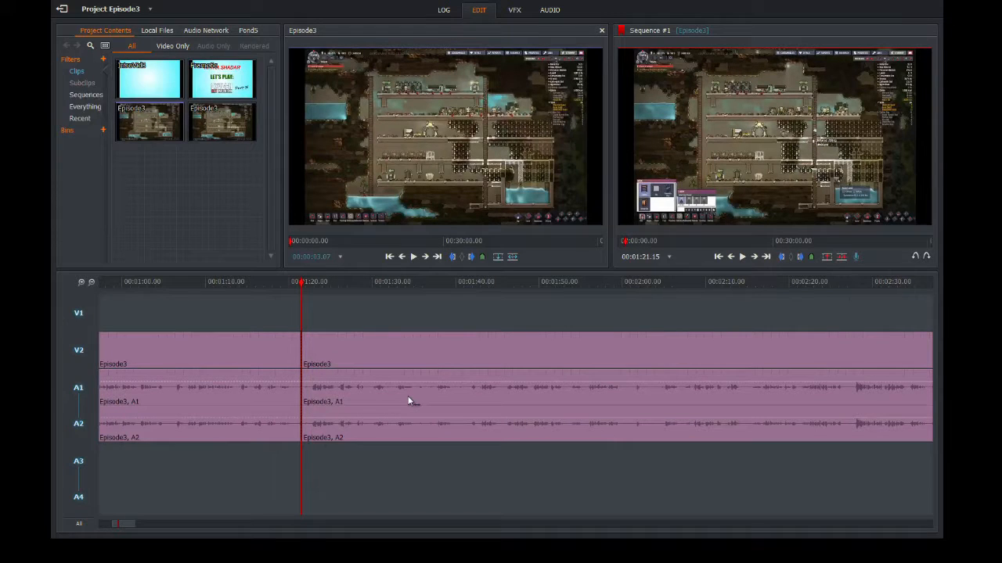
- Move the audio of the Episode3 segment after the 00:01:21.15 cut down to tracks A3 and A4
drag(396, 392, 391, 462)
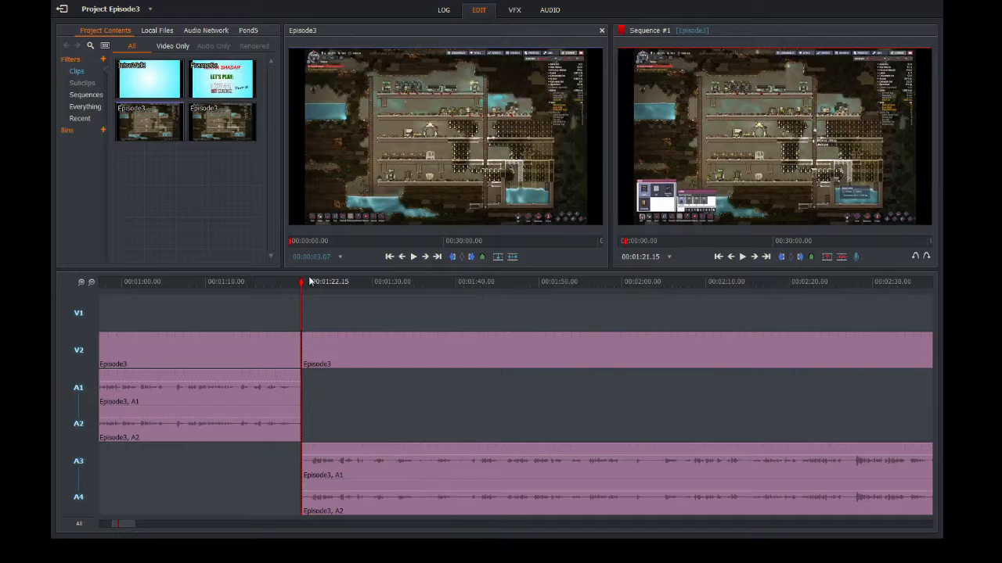
click(307, 285)
drag(307, 289, 327, 294)
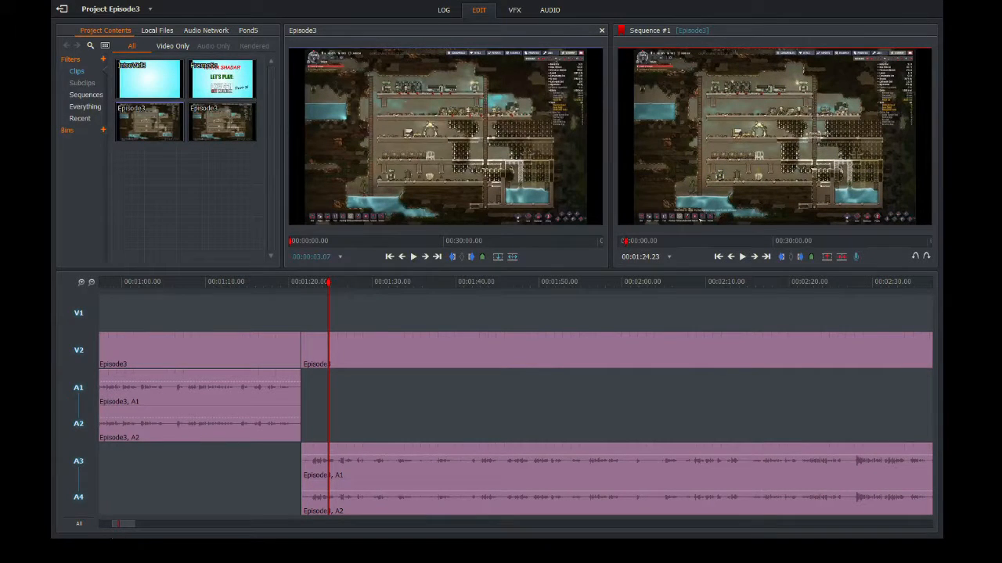
drag(123, 530, 107, 524)
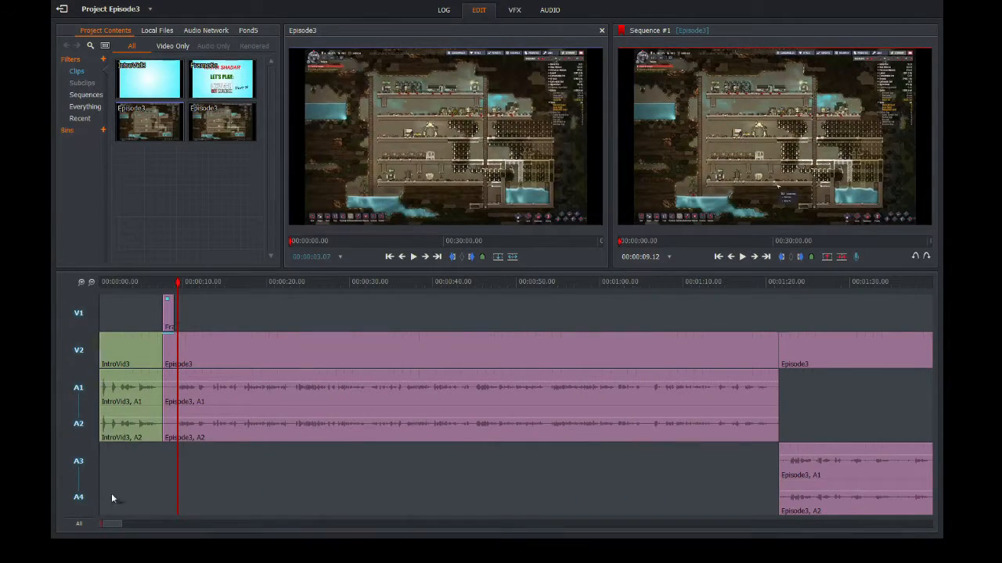
drag(104, 524, 118, 526)
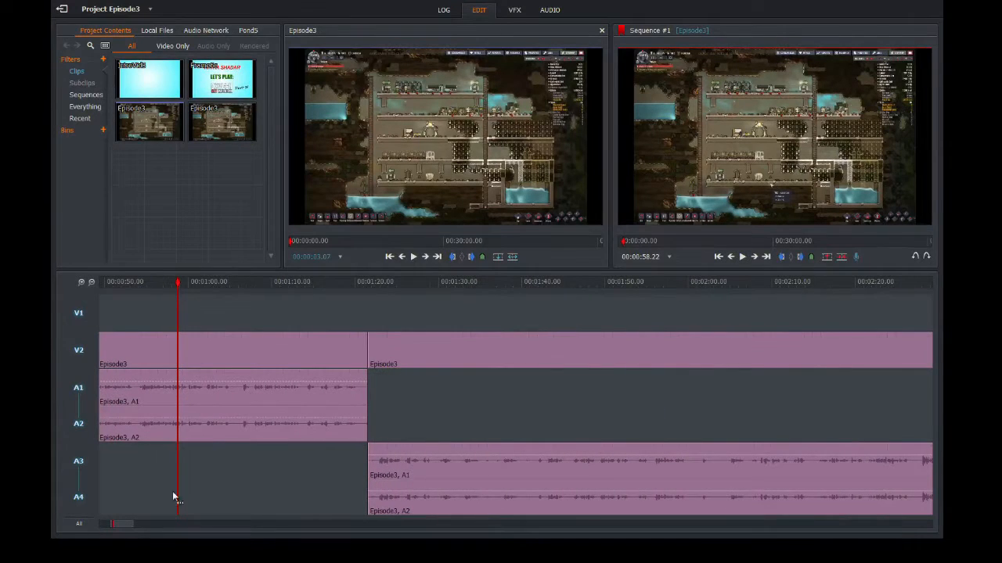
- Split Episode3 at 00:01:05.19 and move the video of the segment between the two cuts up to V1
drag(175, 281, 234, 279)
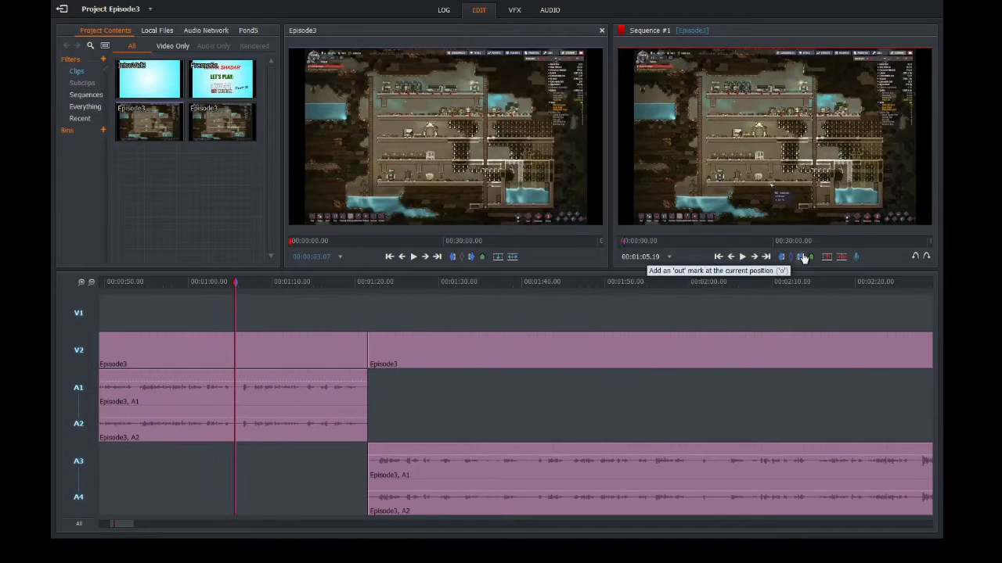
click(842, 260)
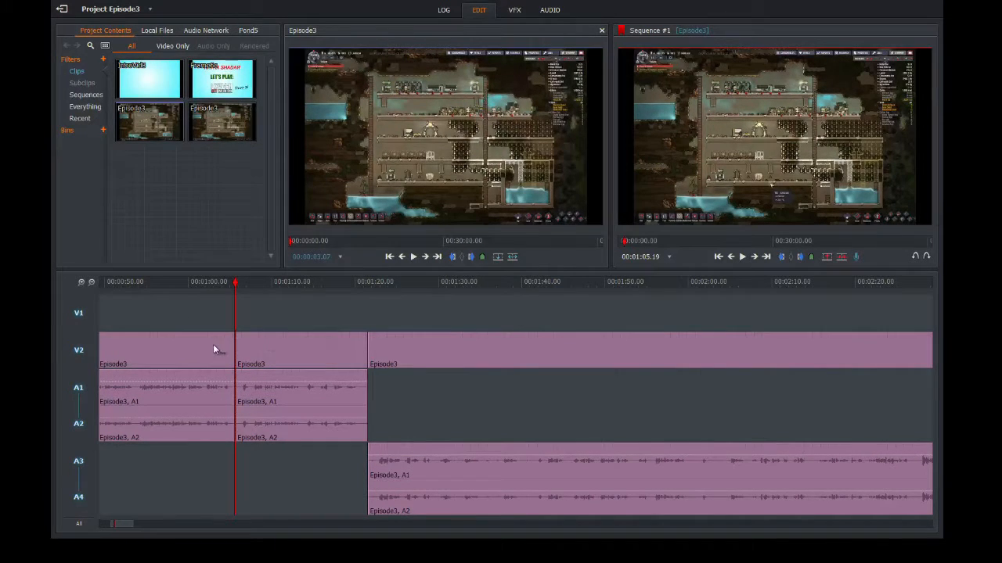
drag(125, 524, 121, 524)
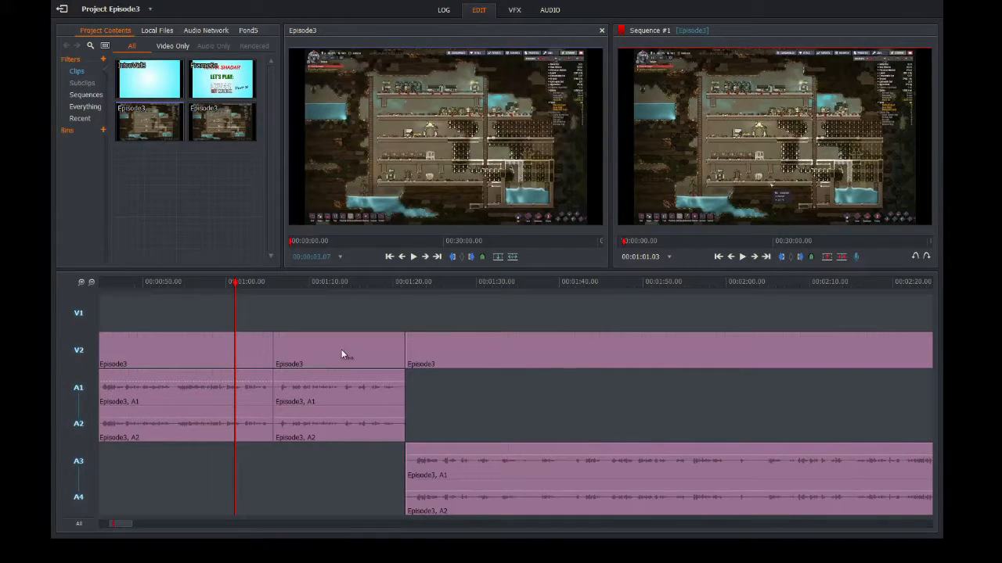
drag(338, 352, 341, 329)
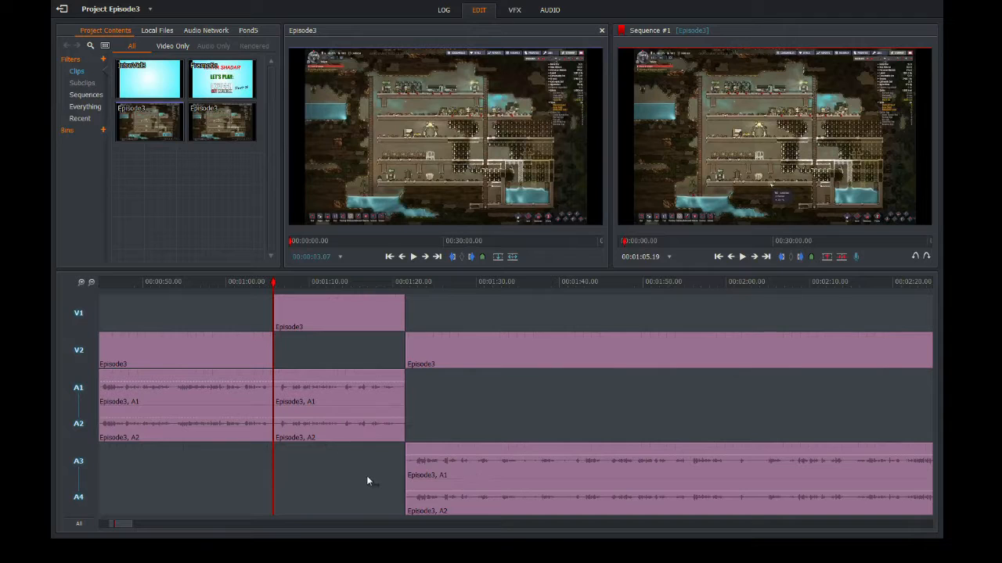
- Shift the last Episode3 segment earlier with its A3 and A4 audio, overlapping the end of the V1 segment from about 00:01:20.05
click(403, 371)
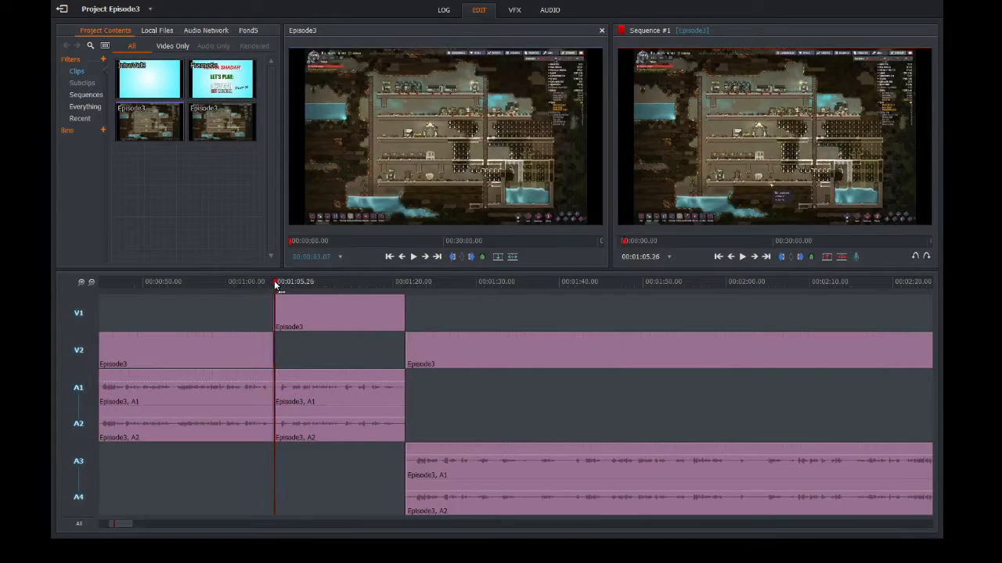
drag(276, 283, 406, 284)
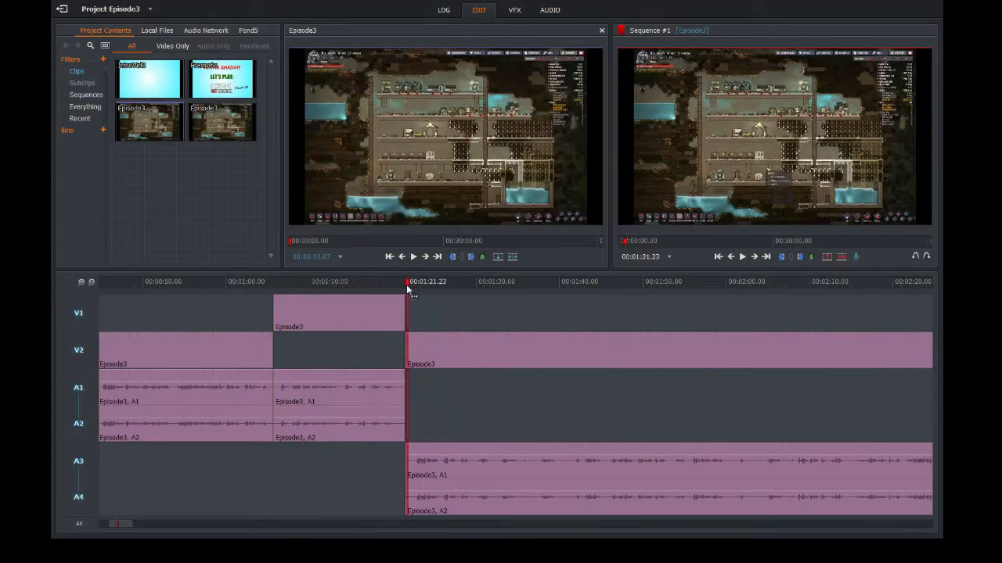
click(82, 284)
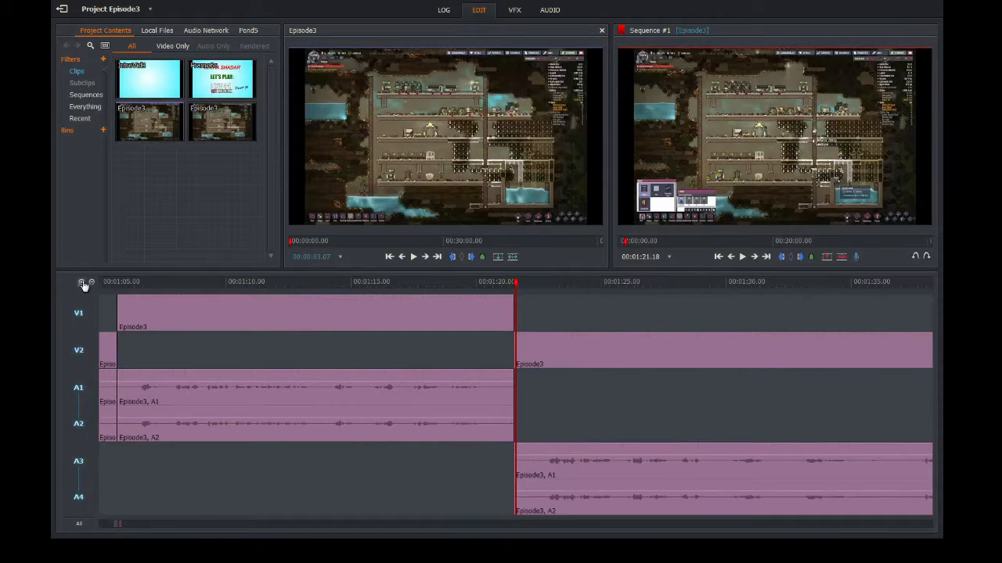
drag(516, 285, 512, 285)
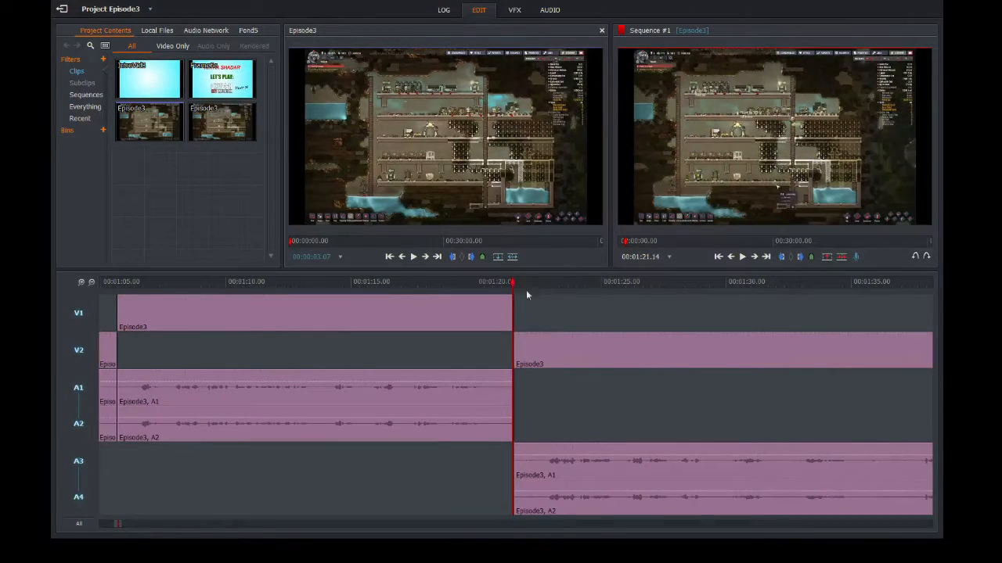
drag(586, 463, 559, 465)
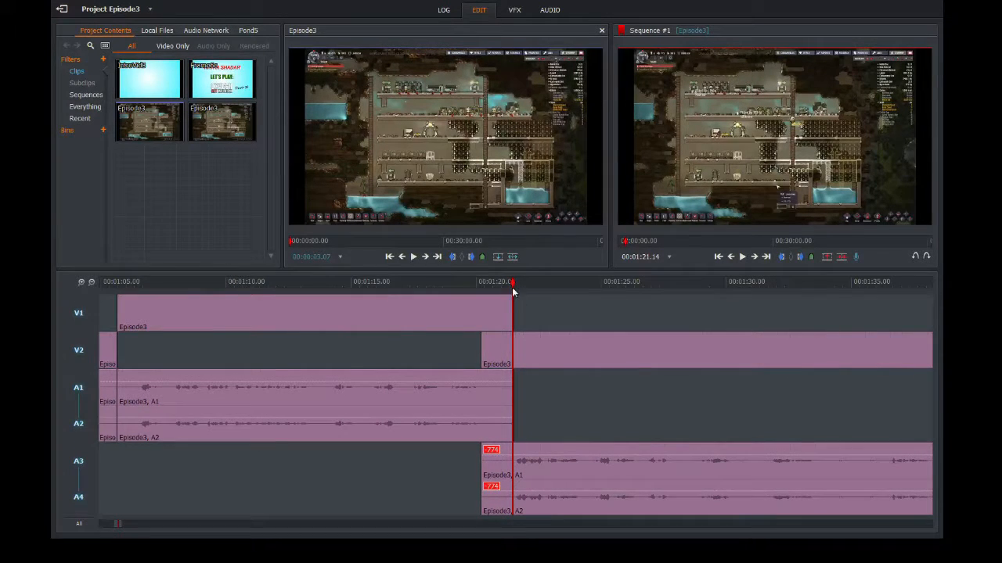
- Mark the overlap between the V1 and V2 Episode3 segments from 00:01:20.05 to 00:01:21.15
drag(511, 282, 449, 282)
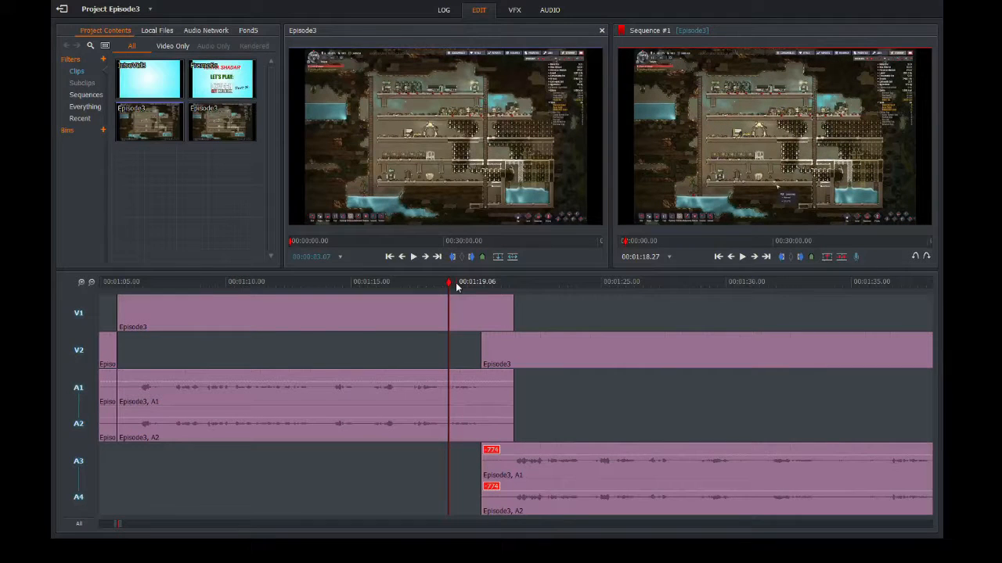
click(514, 11)
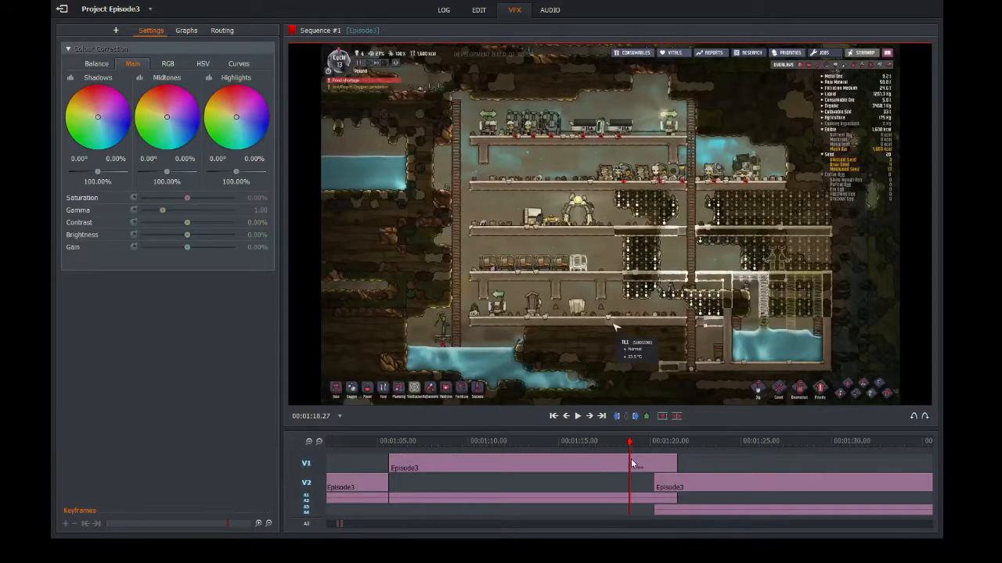
click(479, 13)
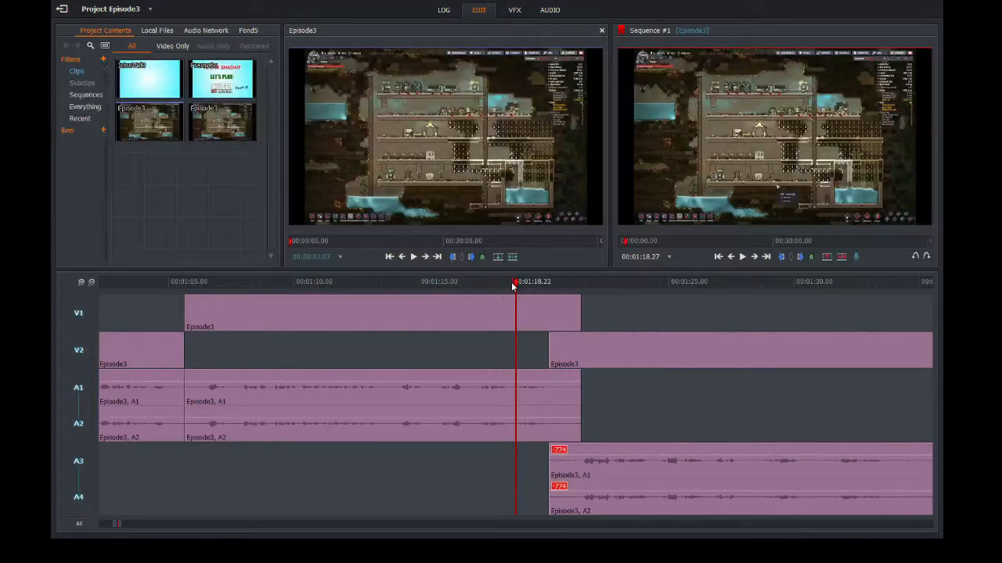
drag(513, 281, 546, 281)
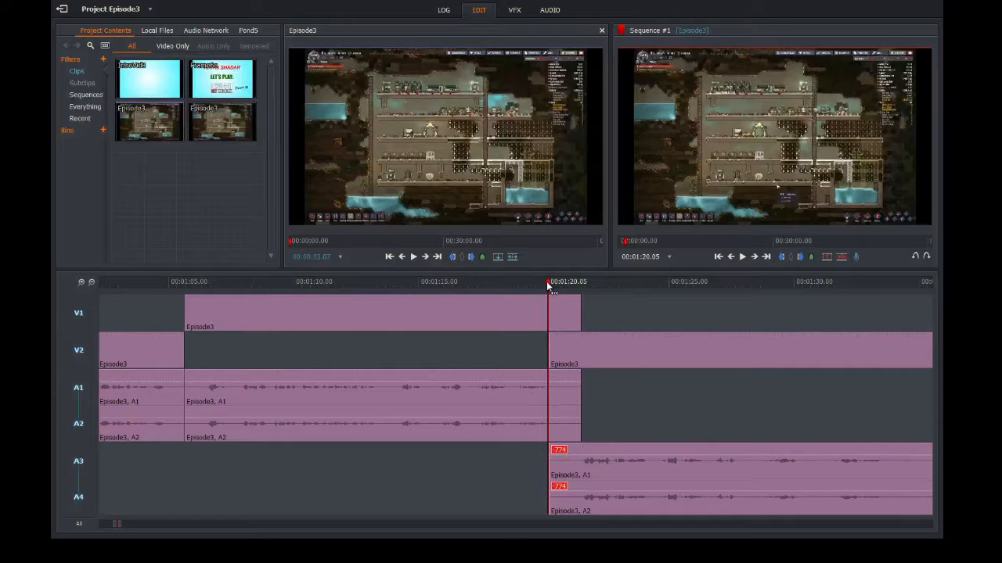
click(780, 258)
drag(546, 279, 581, 284)
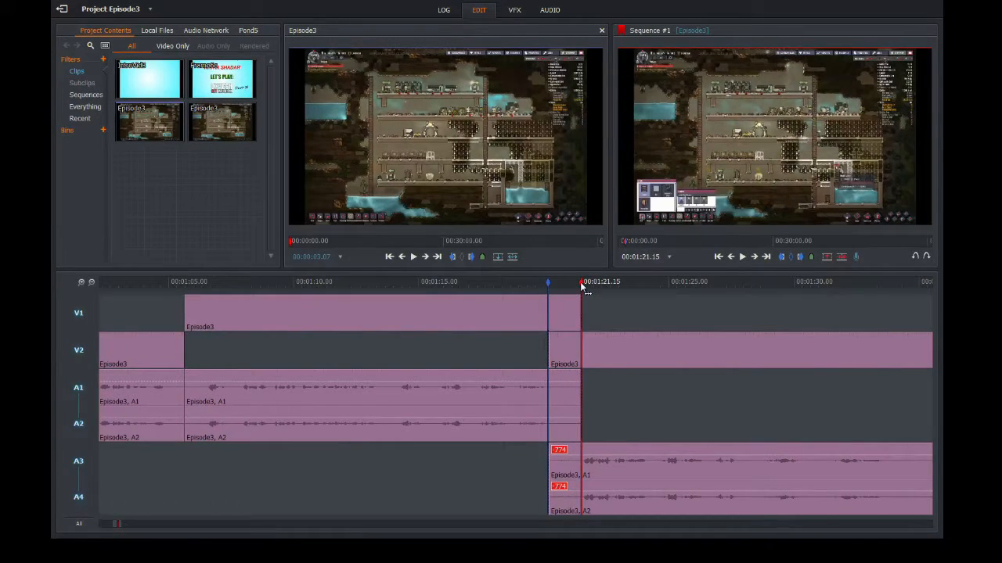
click(803, 259)
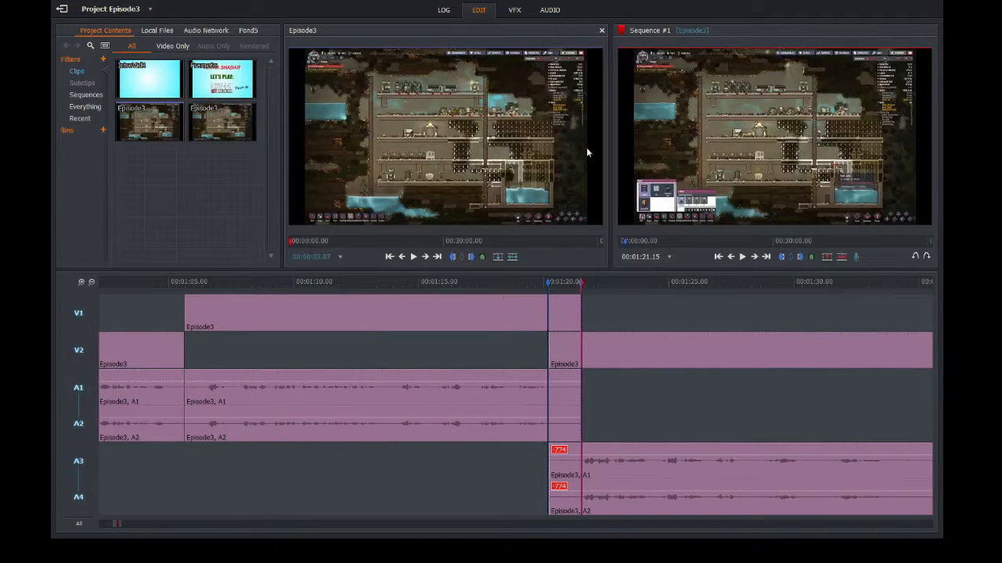
- Add the favourite Dissolve effect to the marked end of the V1 Episode3 segment in the VFX workspace
click(514, 9)
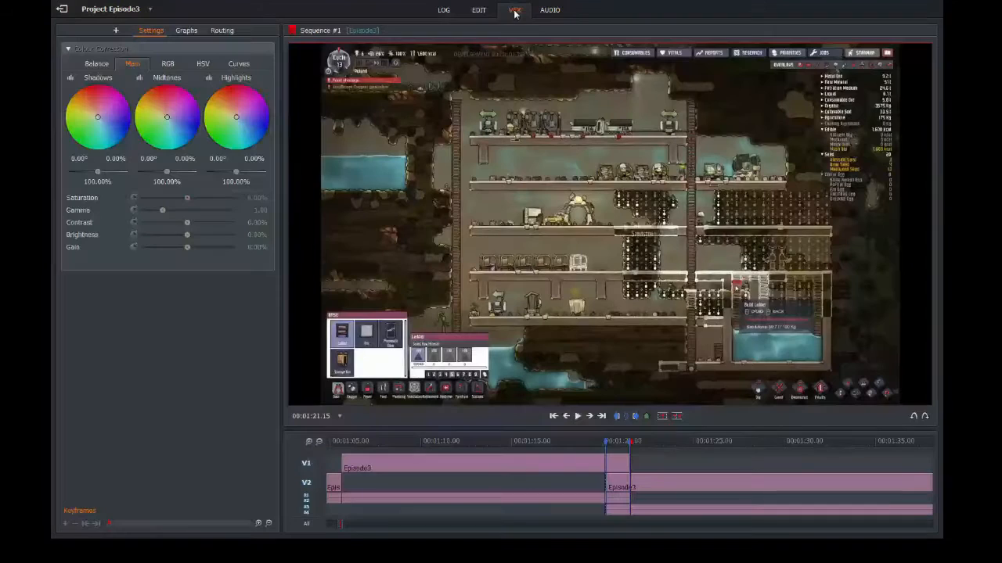
right_click(617, 465)
mouse_move(673, 320)
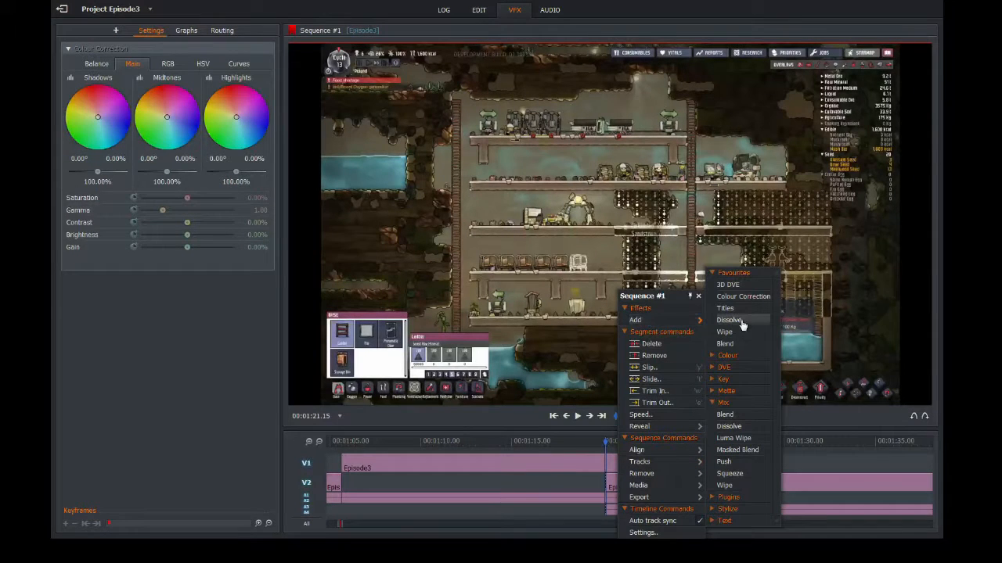
click(740, 323)
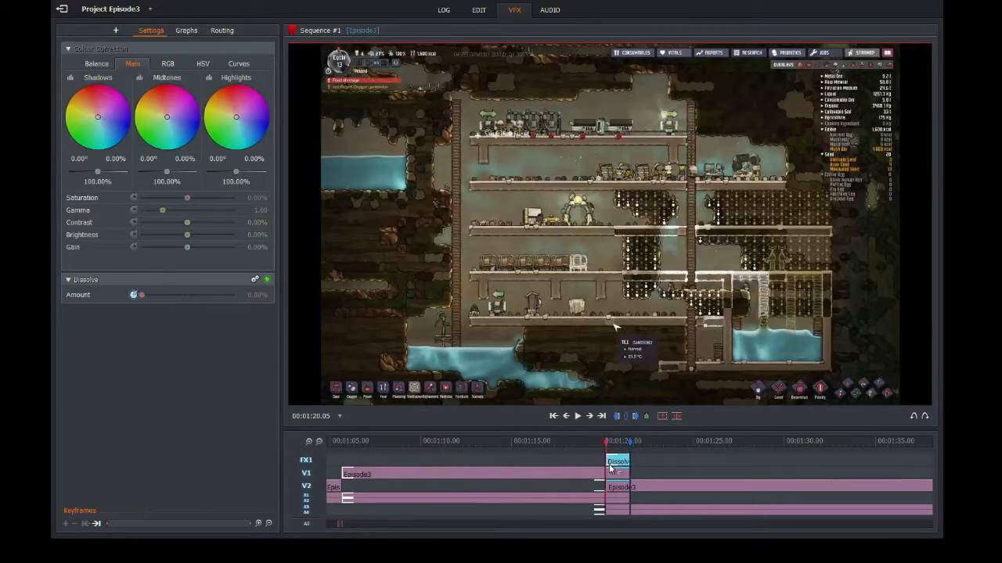
- Preview the dissolve at the cut, and reapply it over the marked V1 and V2 overlap from 00:01:20.05 to 00:01:21.15
click(592, 443)
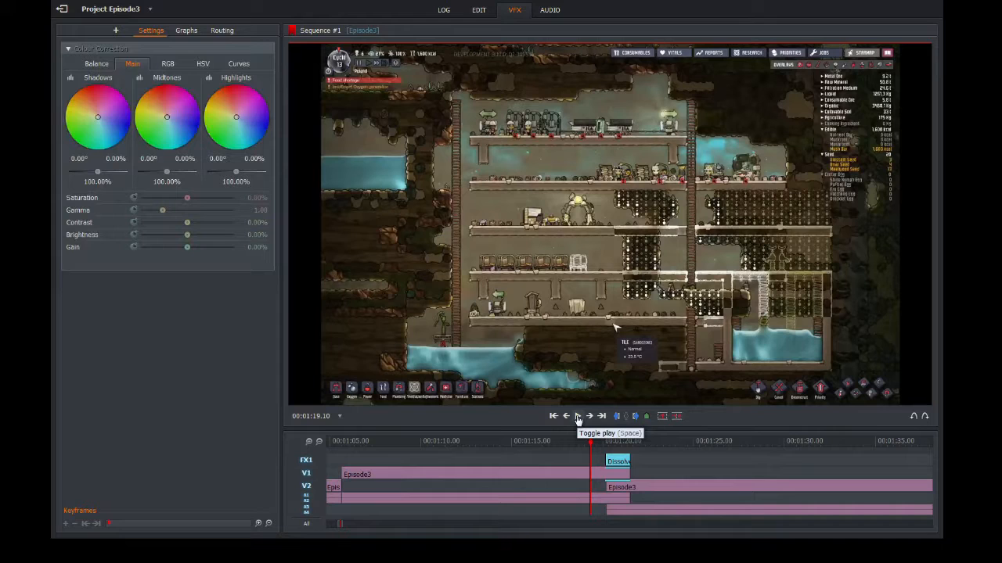
click(577, 417)
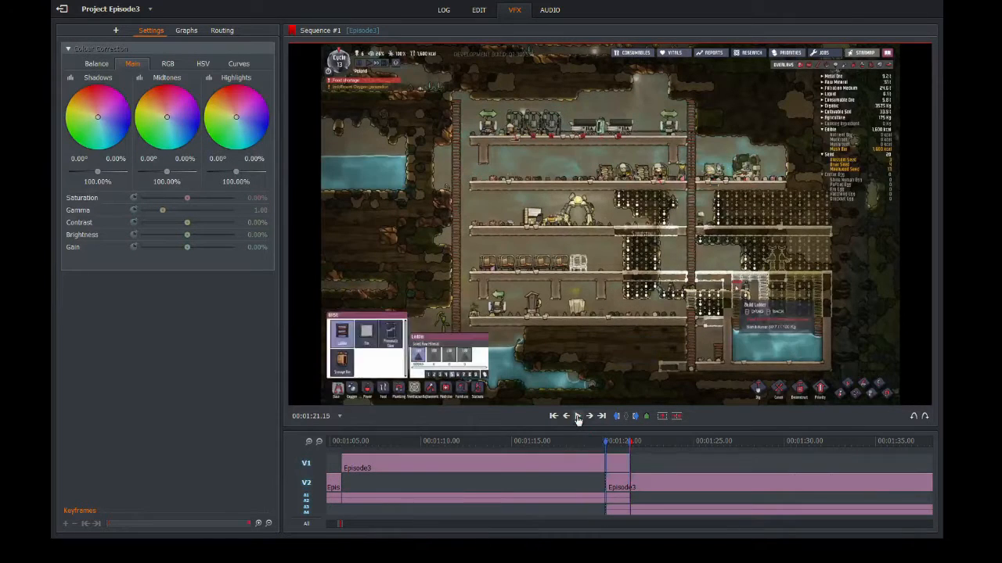
right_click(618, 444)
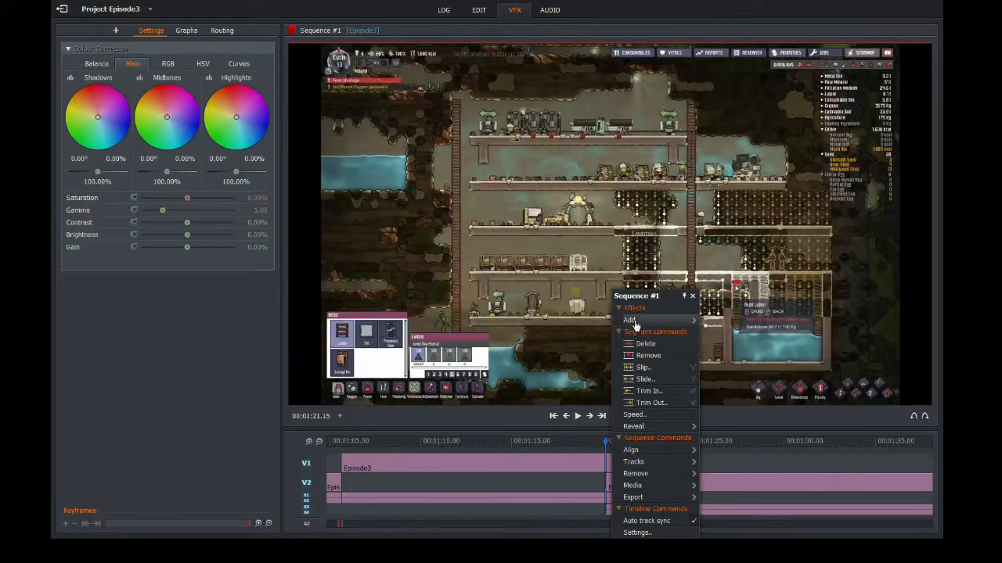
mouse_move(673, 320)
click(722, 320)
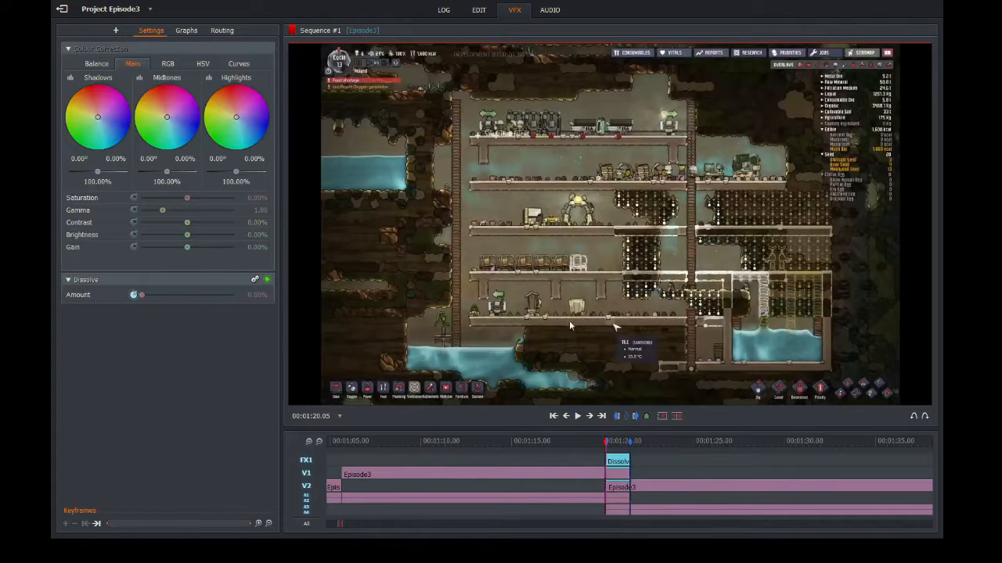
- Play the sequence across the Dissolve between the V1 and V2 Episode3 segments to check the transition
drag(607, 446, 577, 442)
click(578, 417)
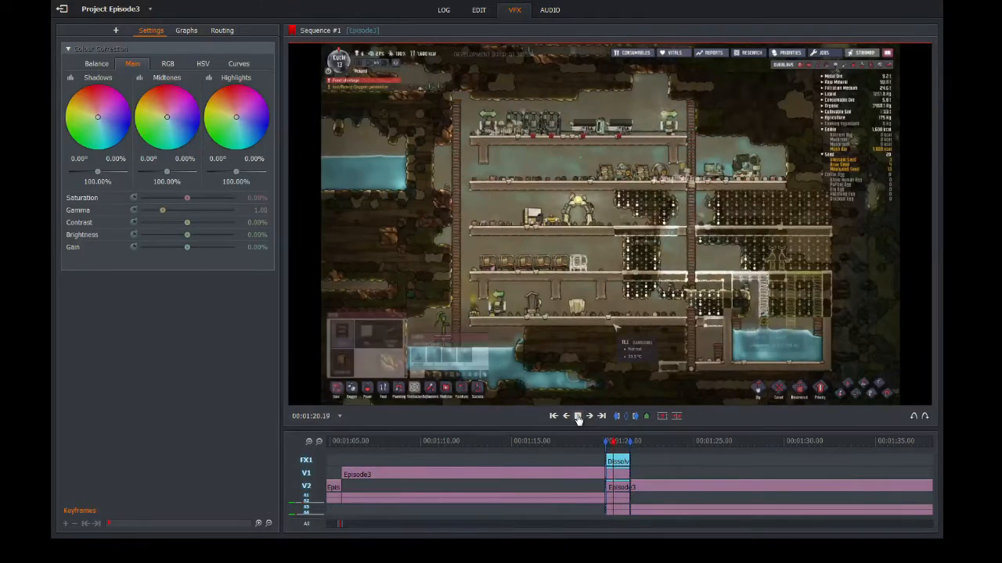
click(579, 418)
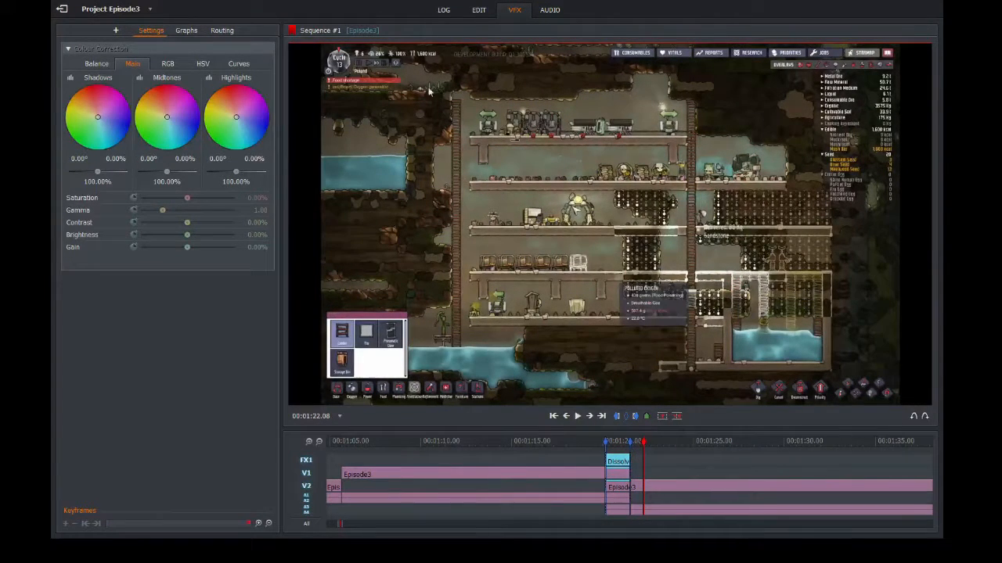
- In the Audio workspace, set the in mark to the start of the A3 and A4 audio at 00:01:20.06
click(548, 11)
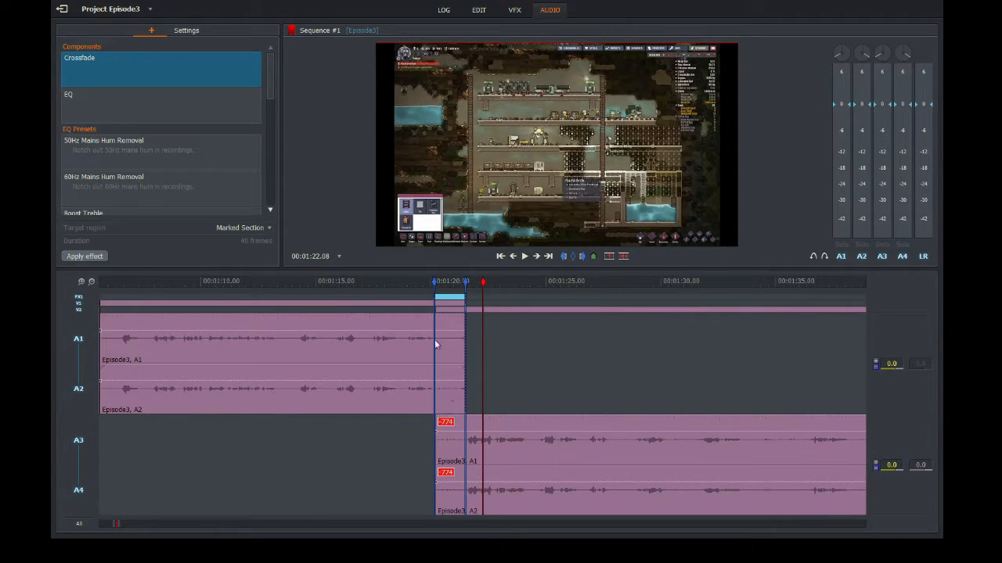
click(434, 285)
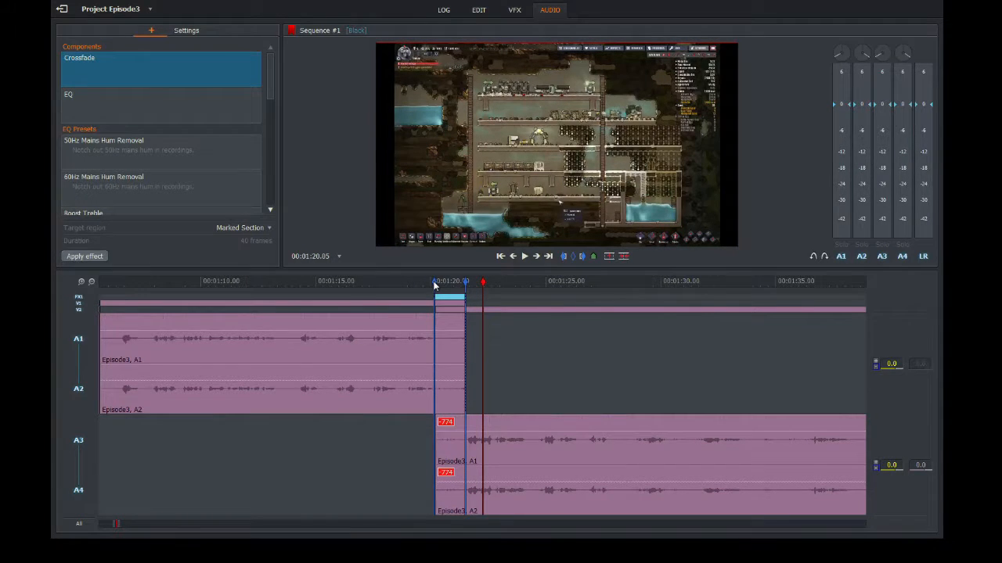
click(81, 281)
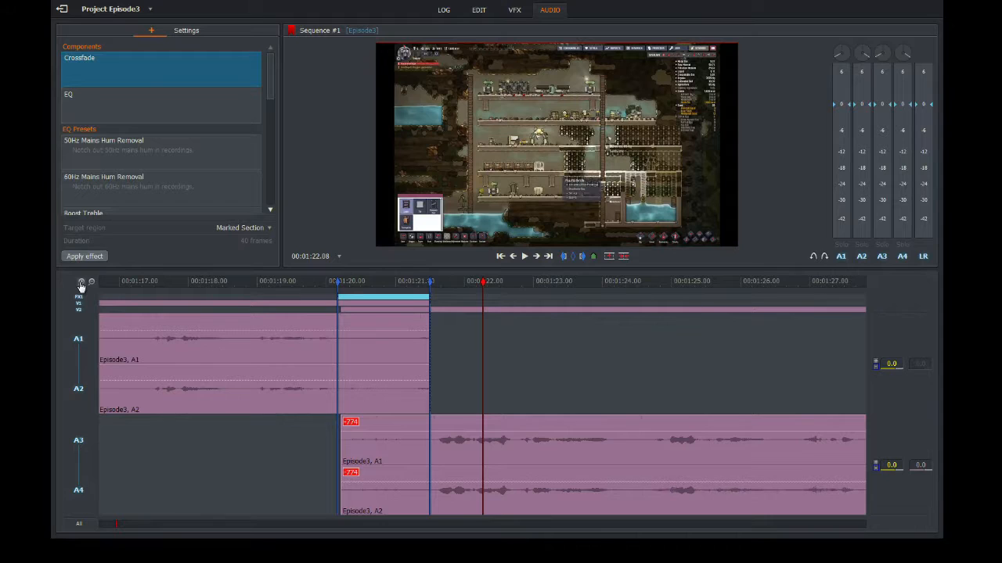
click(81, 281)
click(91, 282)
drag(485, 277, 339, 297)
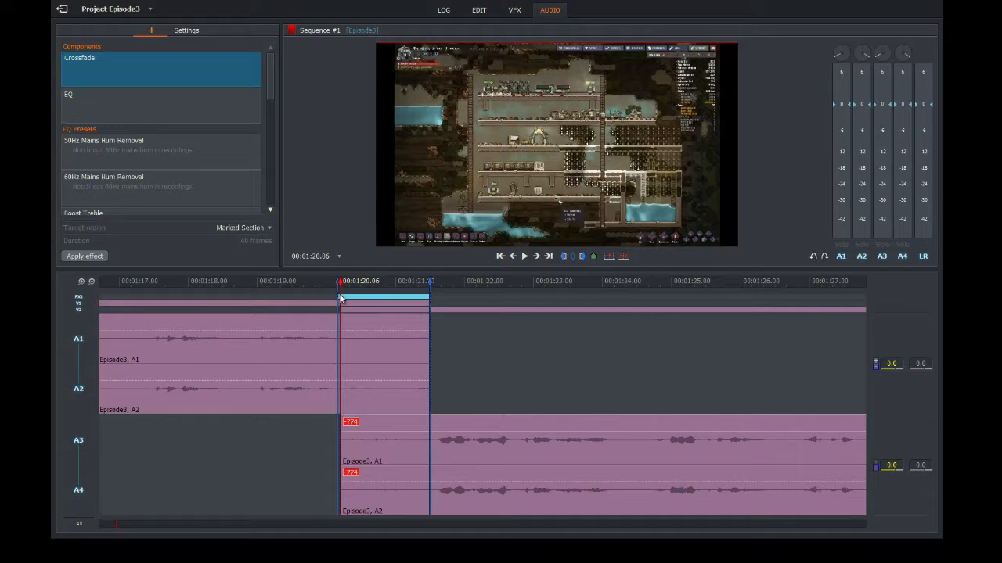
click(565, 256)
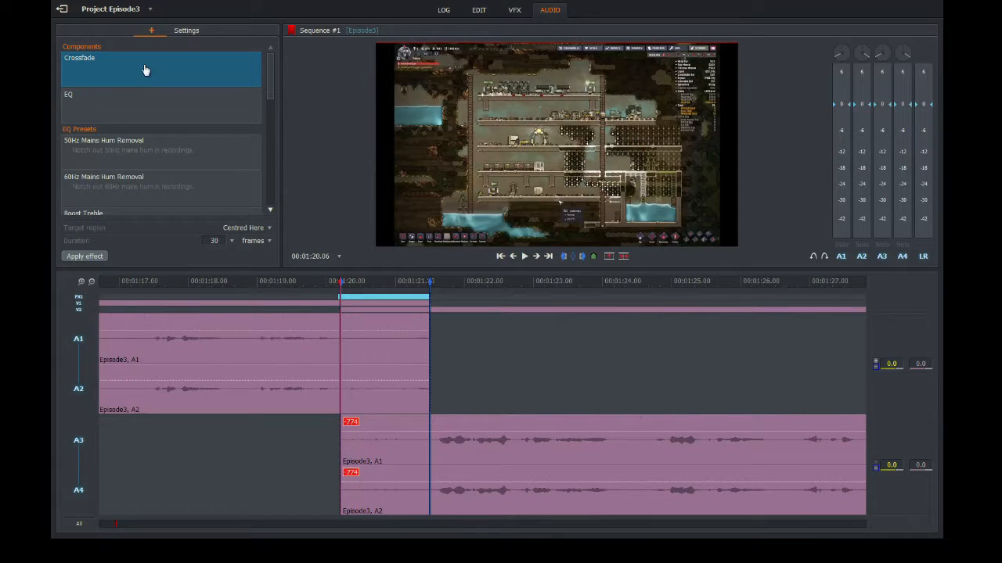
double_click(144, 71)
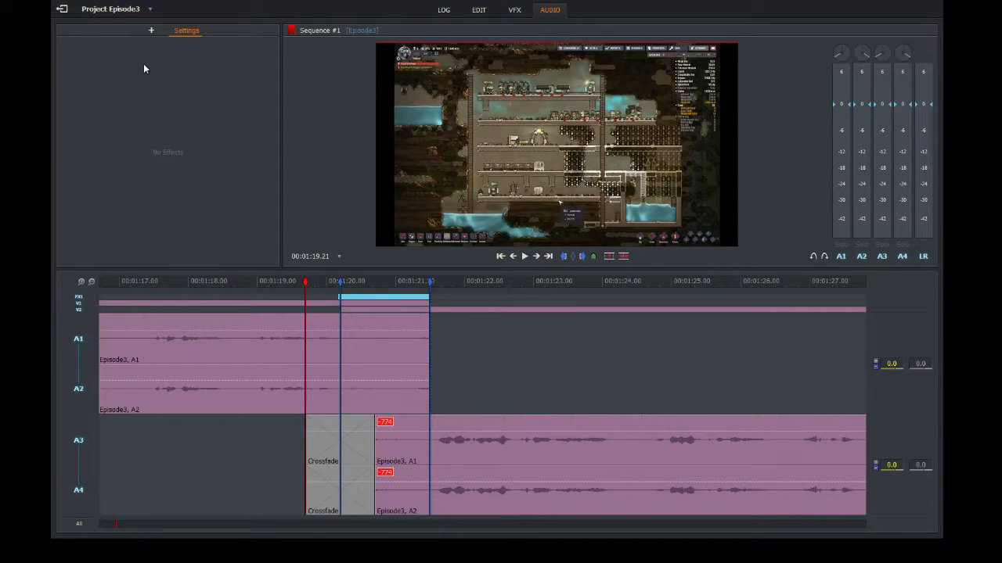
key(ctrl+z)
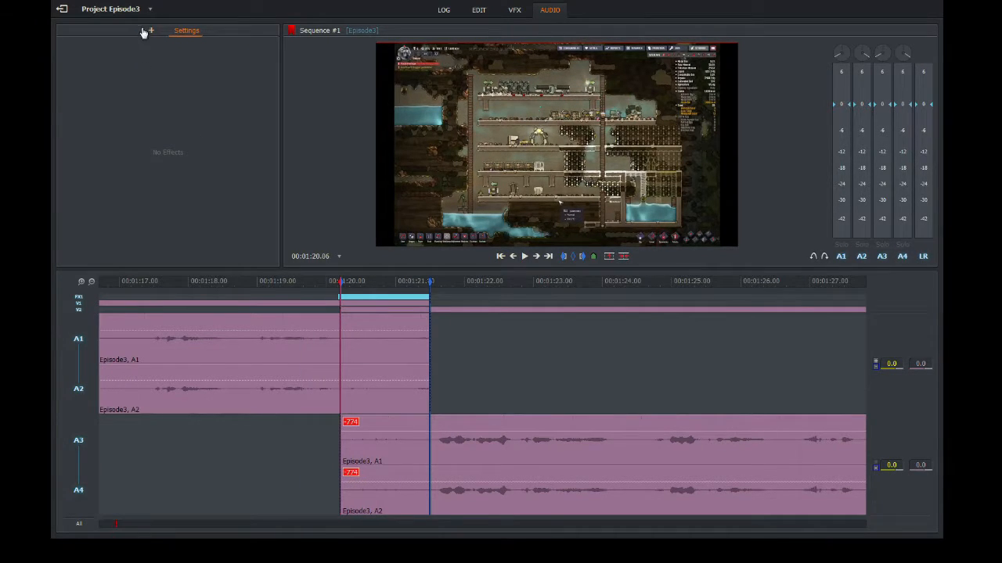
click(151, 31)
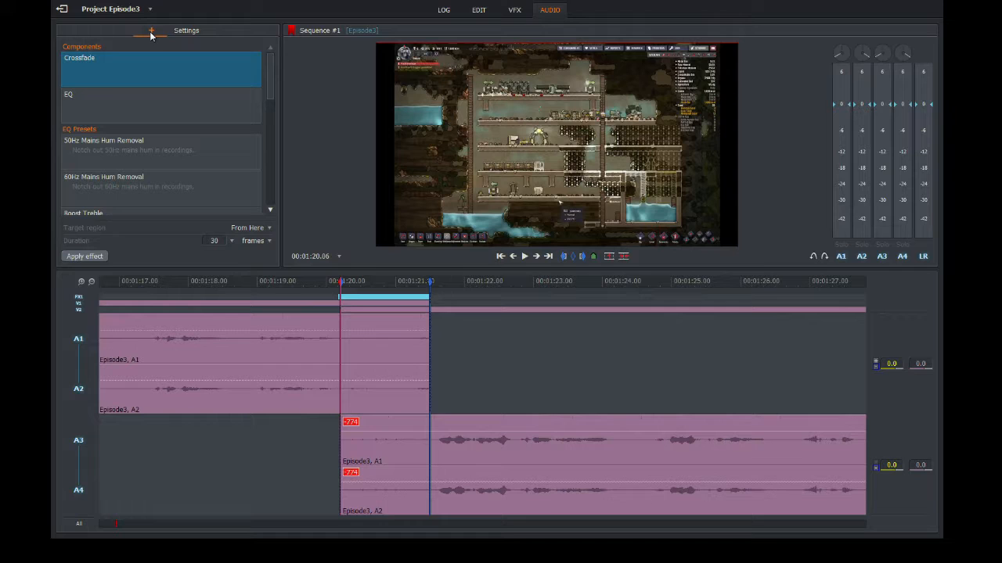
double_click(108, 80)
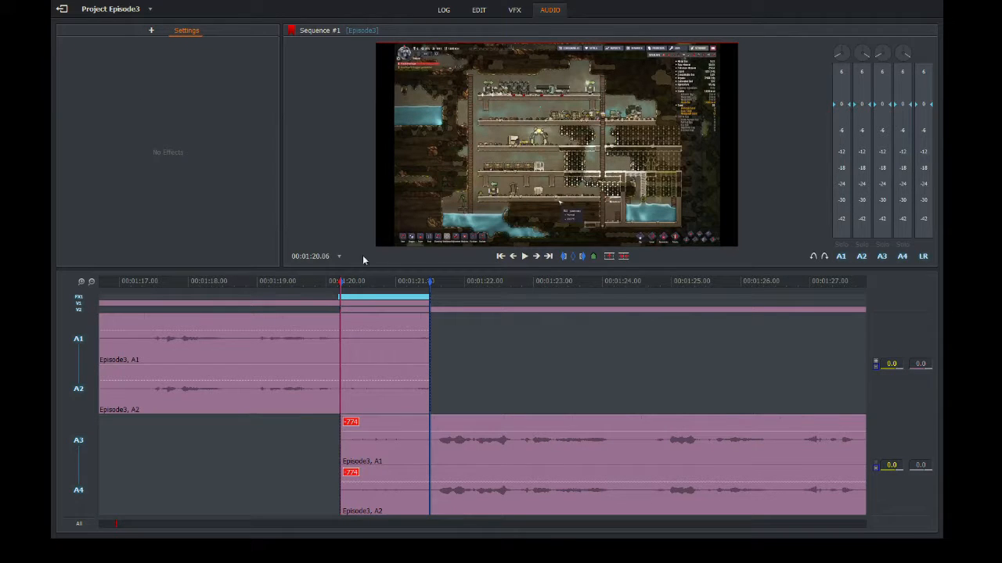
- Set the out mark at 00:01:21.15 and apply a Crossfade to the marked section of the overlapping Episode3 audio on A1 to A4
click(342, 284)
drag(342, 284, 430, 280)
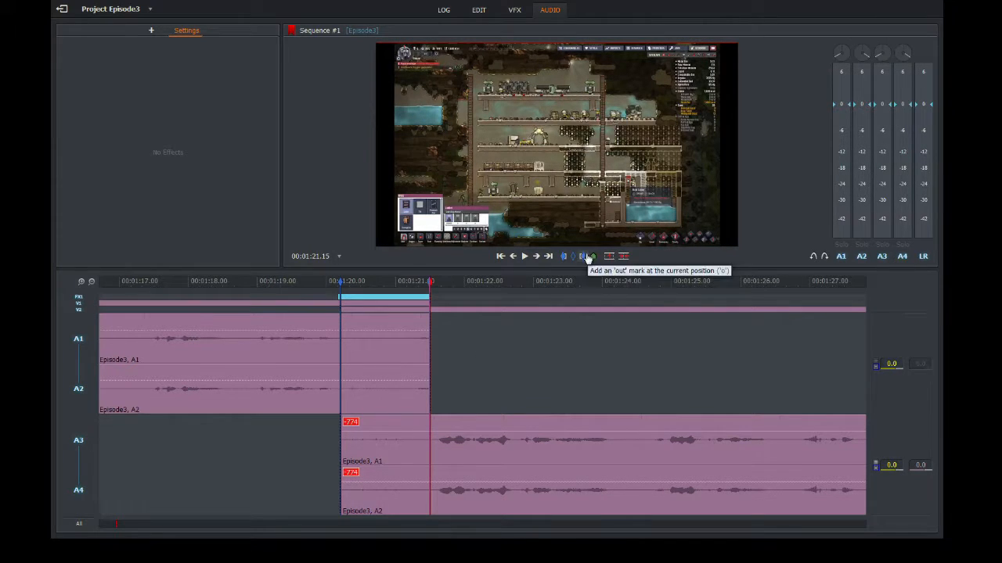
click(149, 33)
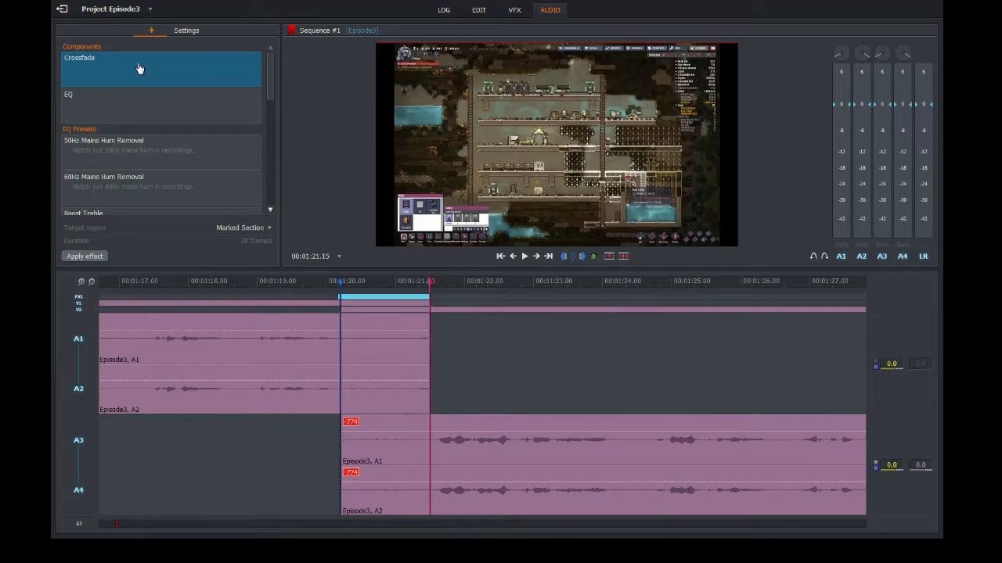
double_click(138, 69)
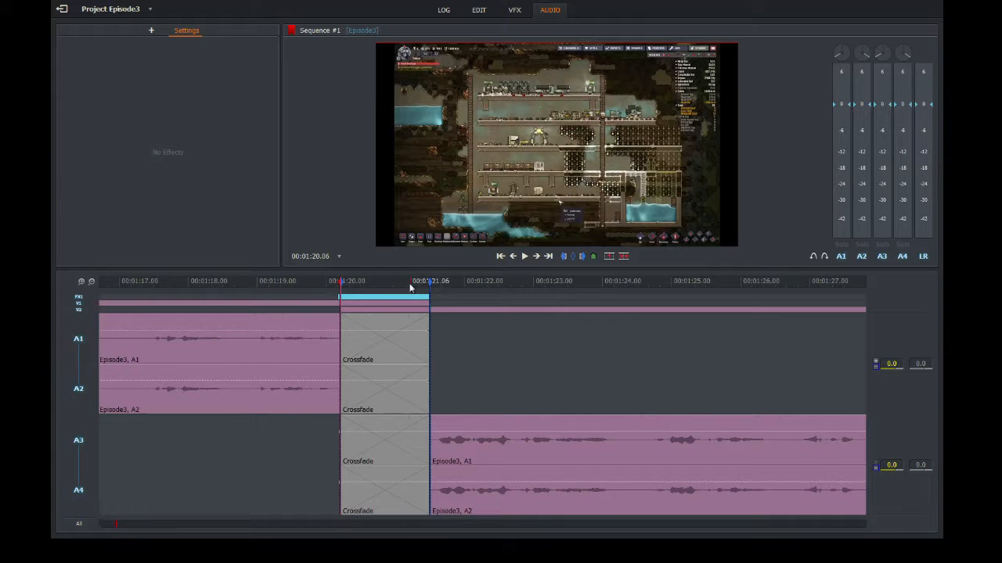
- Play the sequence from 00:01:19.06 through the audio Crossfade to check how the two segments blend
drag(341, 280, 271, 281)
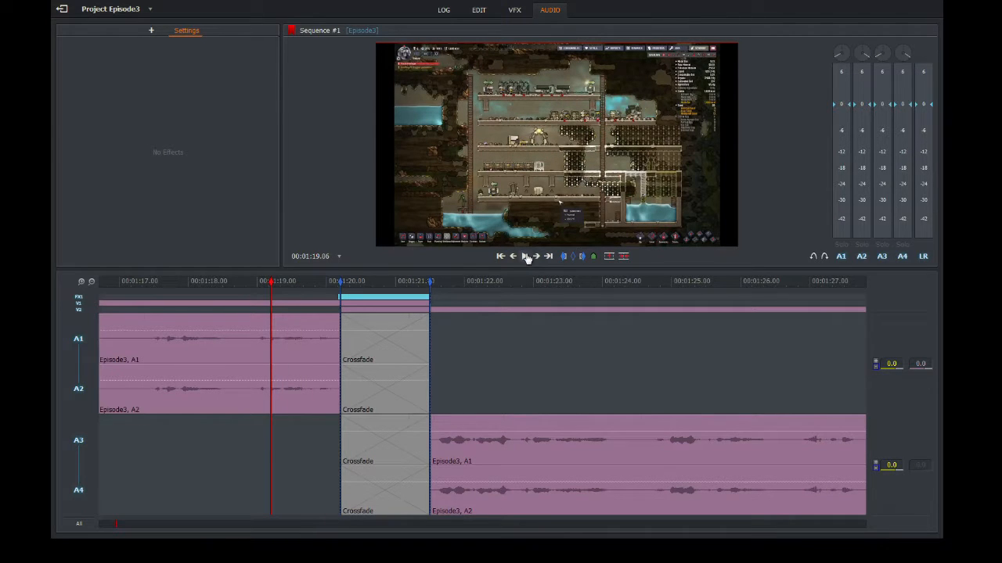
click(526, 258)
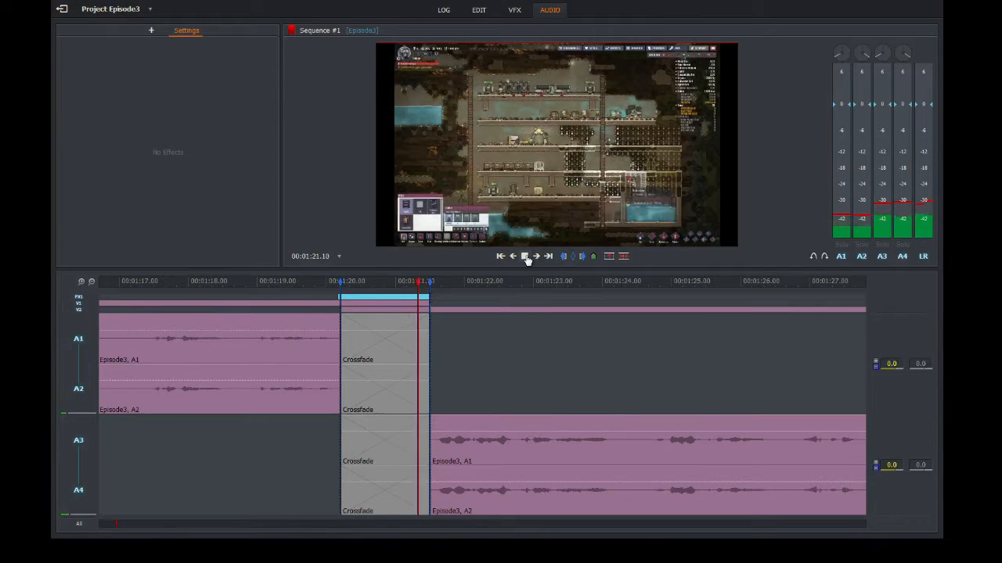
click(525, 257)
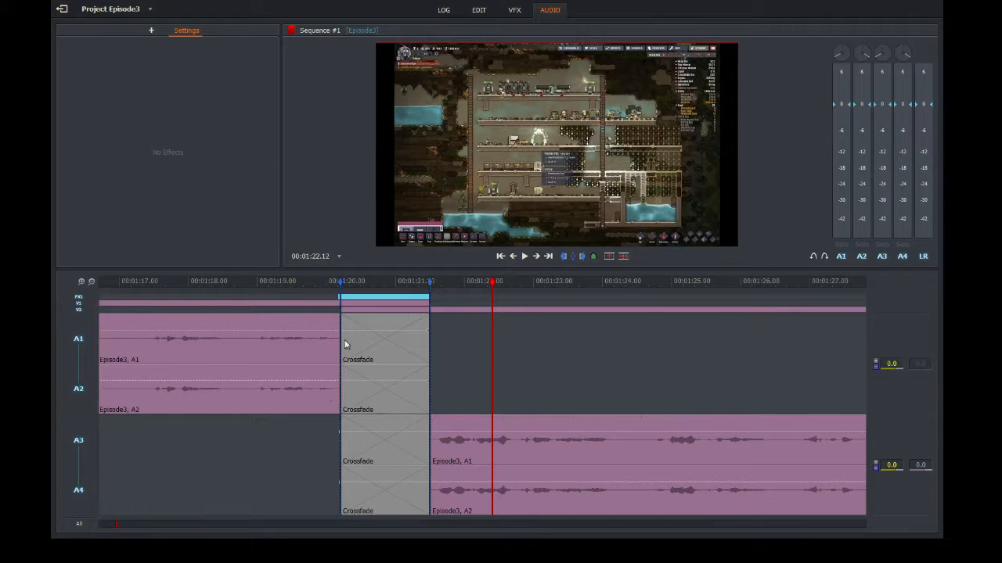
- Clear the in and out marks around the crossfade in the Edit workspace
click(477, 11)
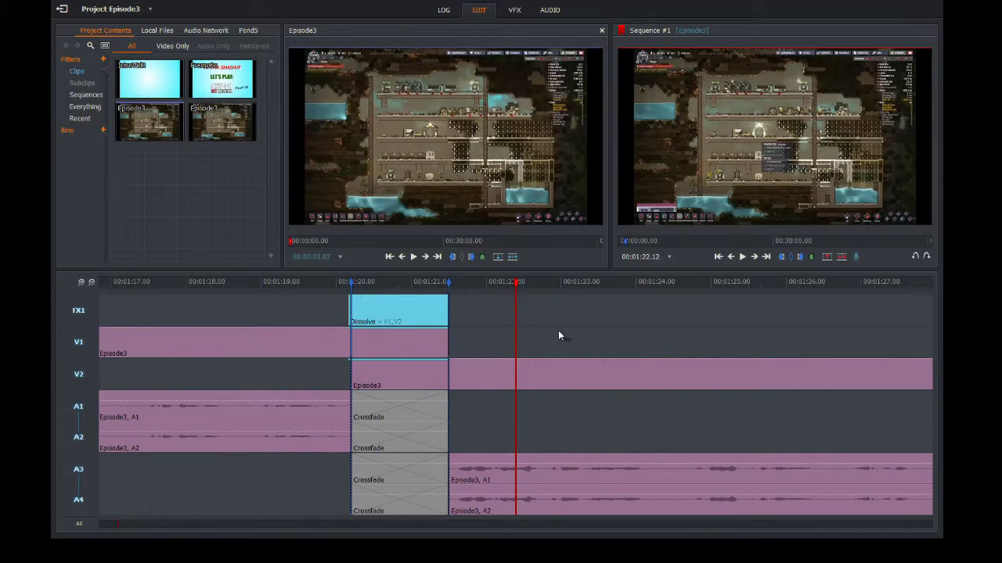
drag(517, 282, 461, 290)
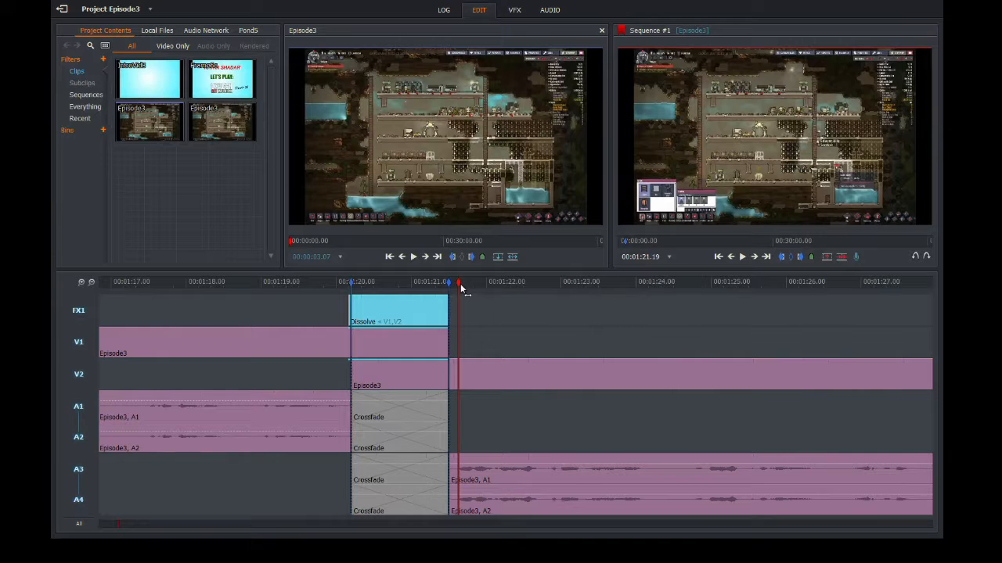
click(795, 260)
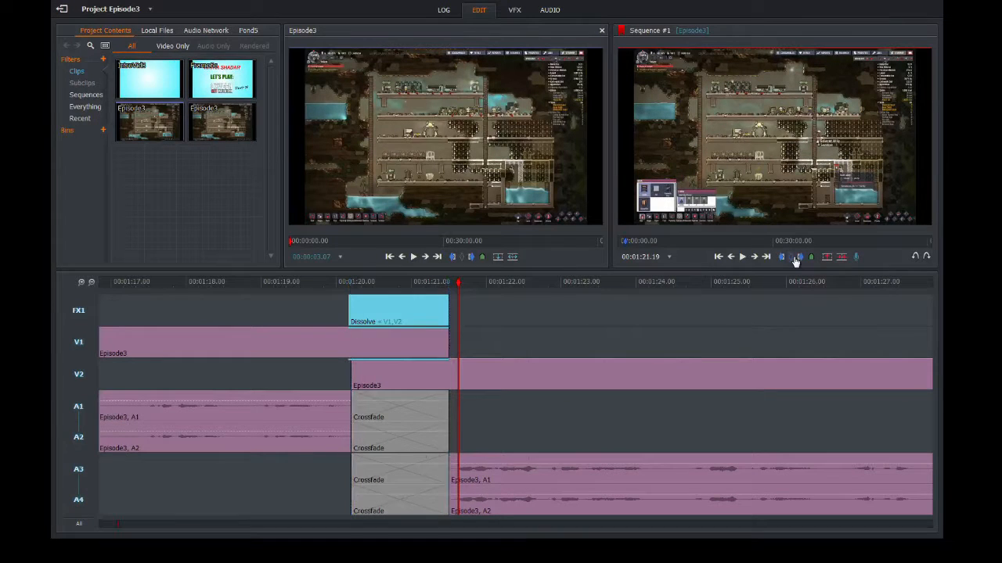
- Review the Episode3 gameplay after the crossfade, from 00:01:21.15 onward, for the next spot to mark
drag(458, 281, 448, 288)
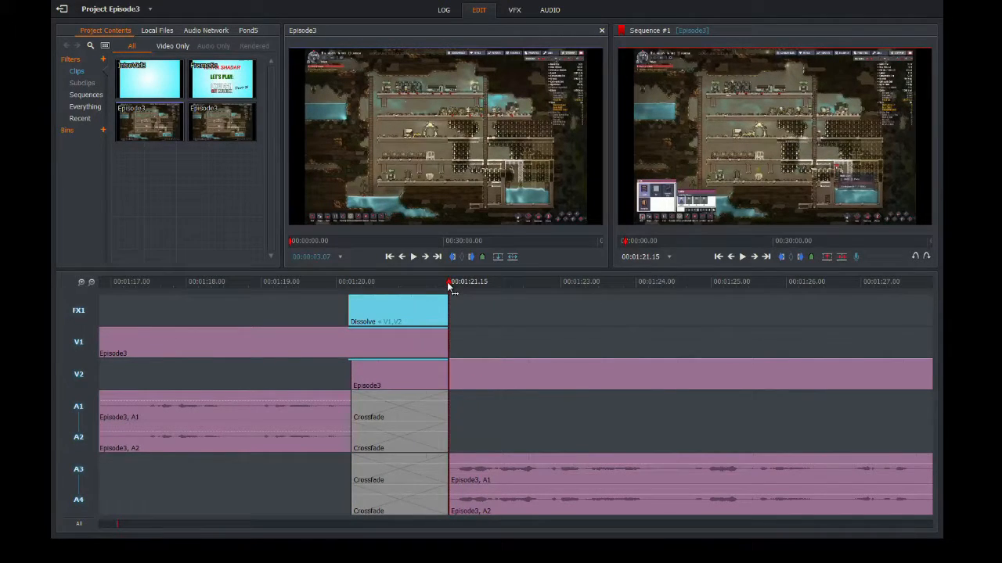
click(742, 258)
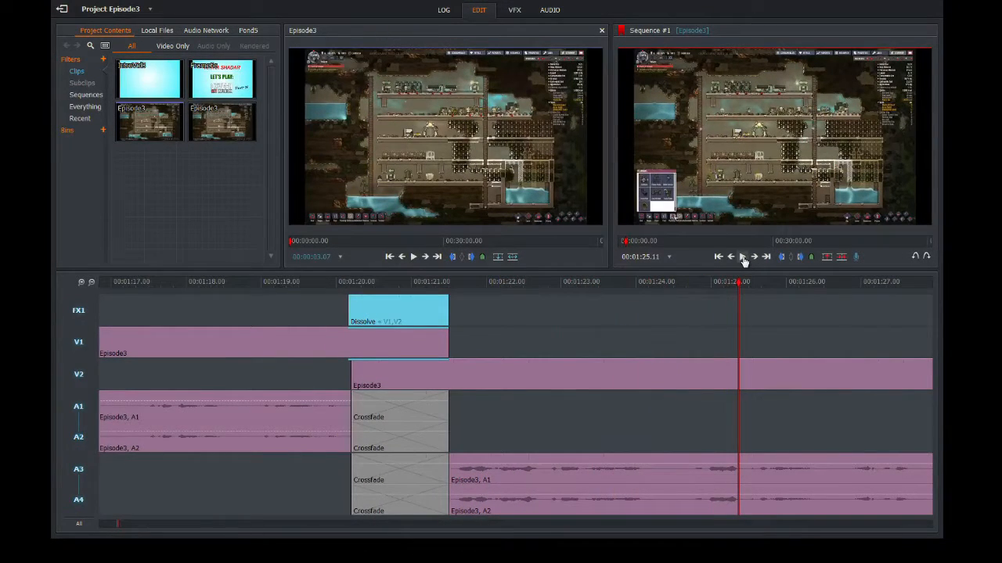
click(515, 10)
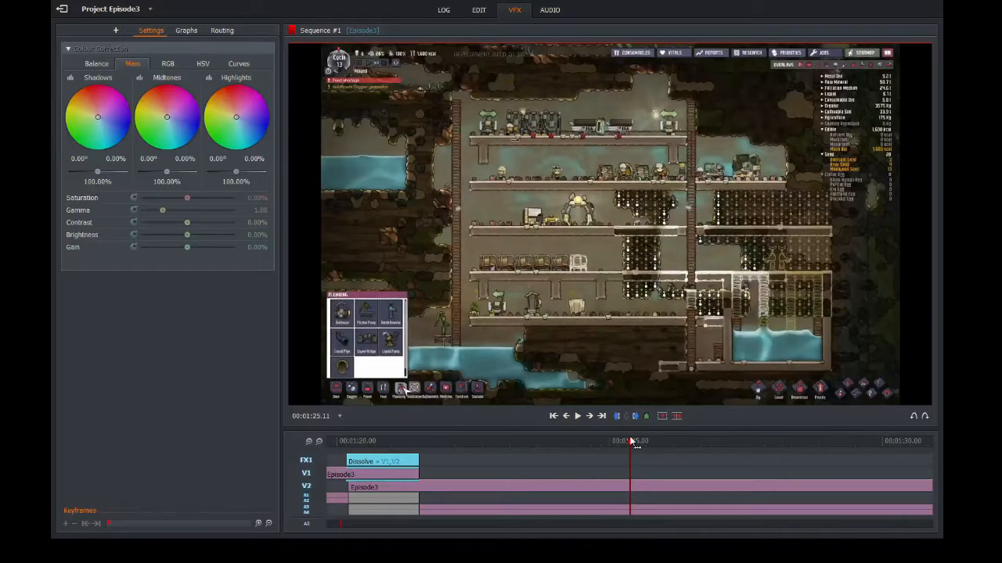
drag(631, 443, 584, 444)
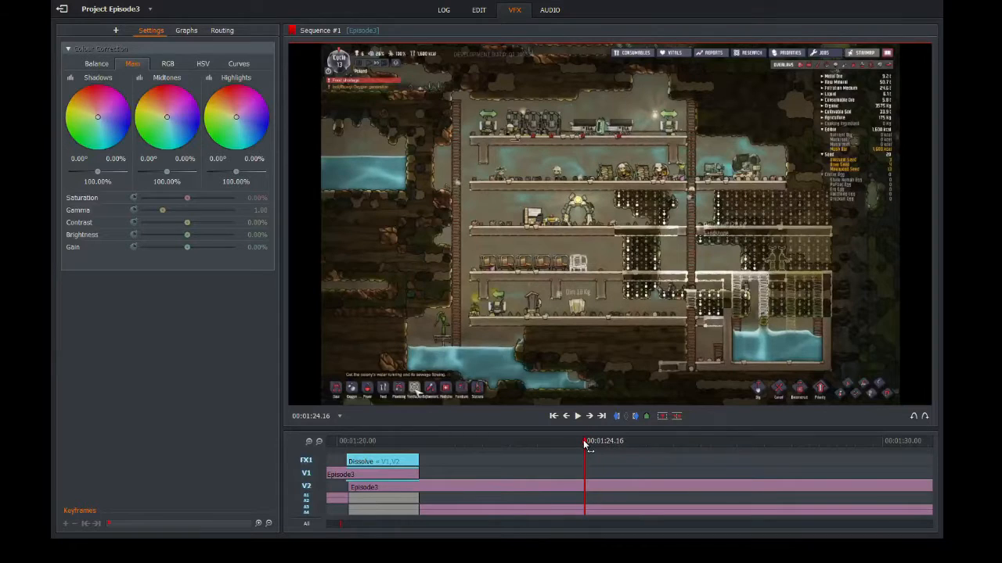
click(479, 10)
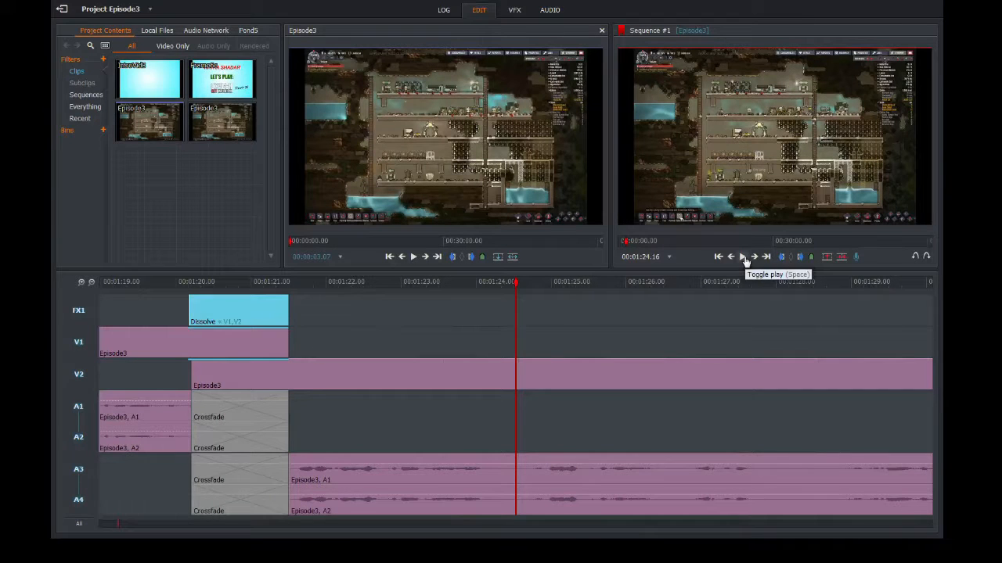
click(743, 259)
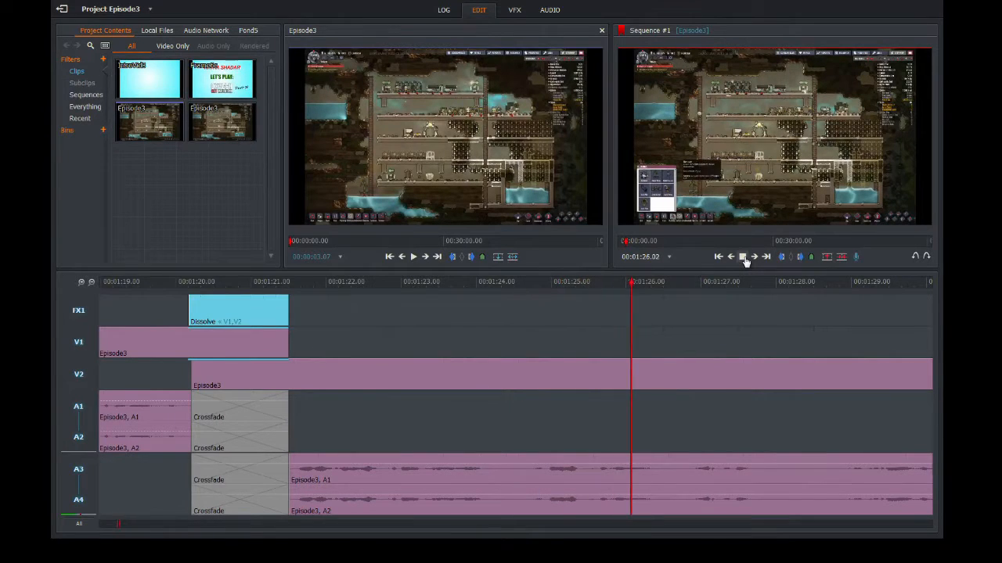
click(744, 258)
drag(665, 282, 413, 305)
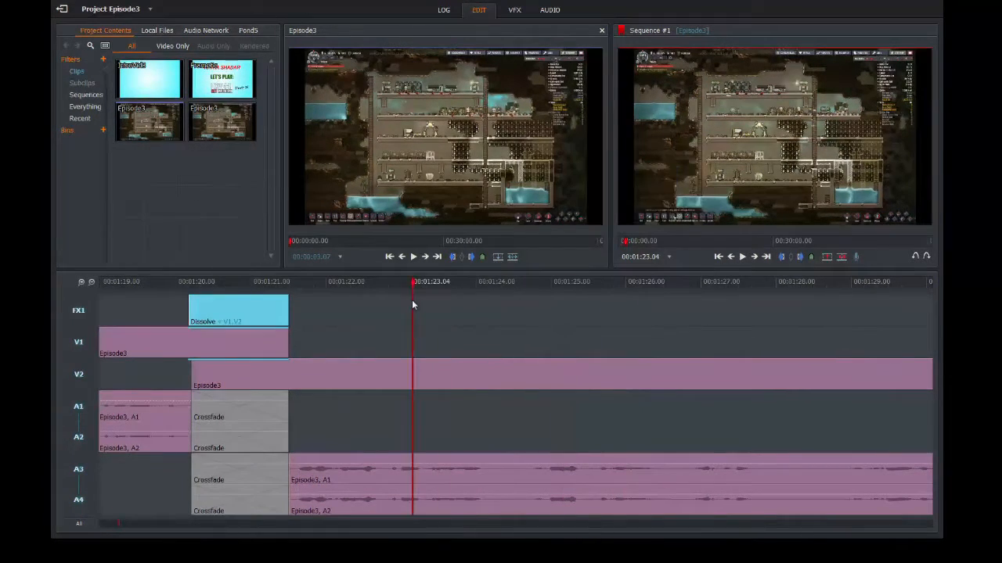
click(743, 257)
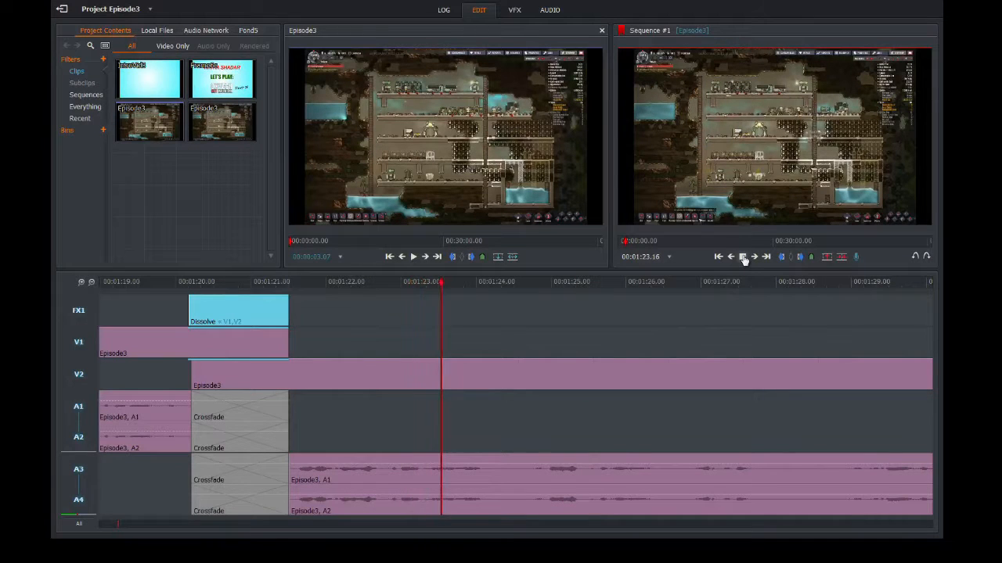
click(744, 258)
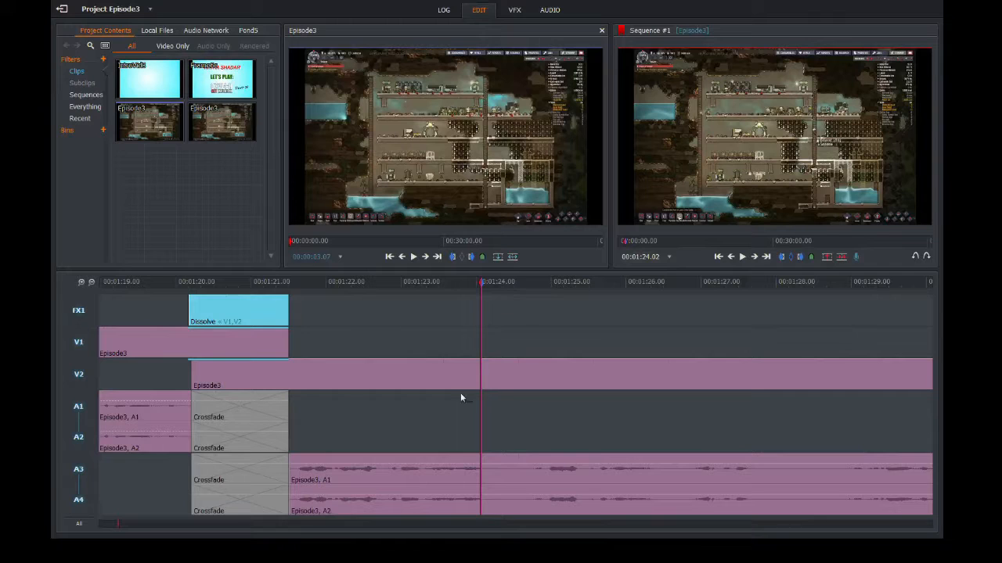
- Mark the Episode3 gameplay section from 00:01:23.26 and play to 00:01:27.12 to find its end
drag(481, 284, 467, 285)
click(781, 257)
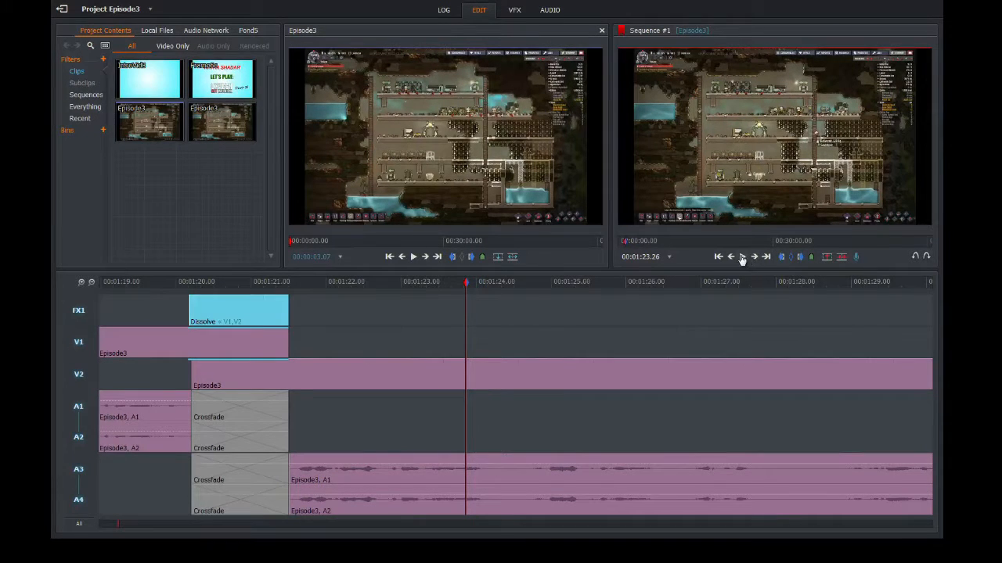
click(742, 256)
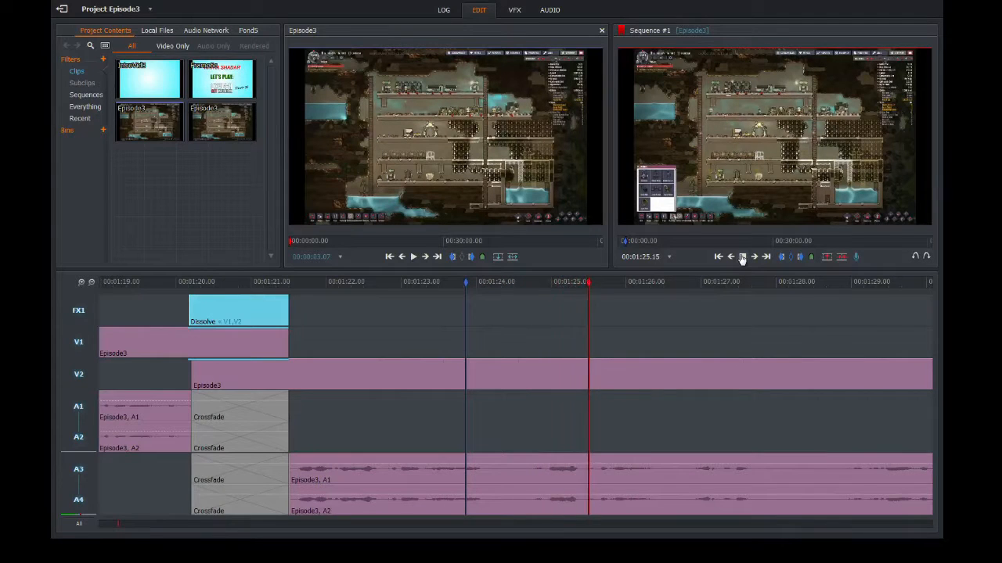
click(742, 256)
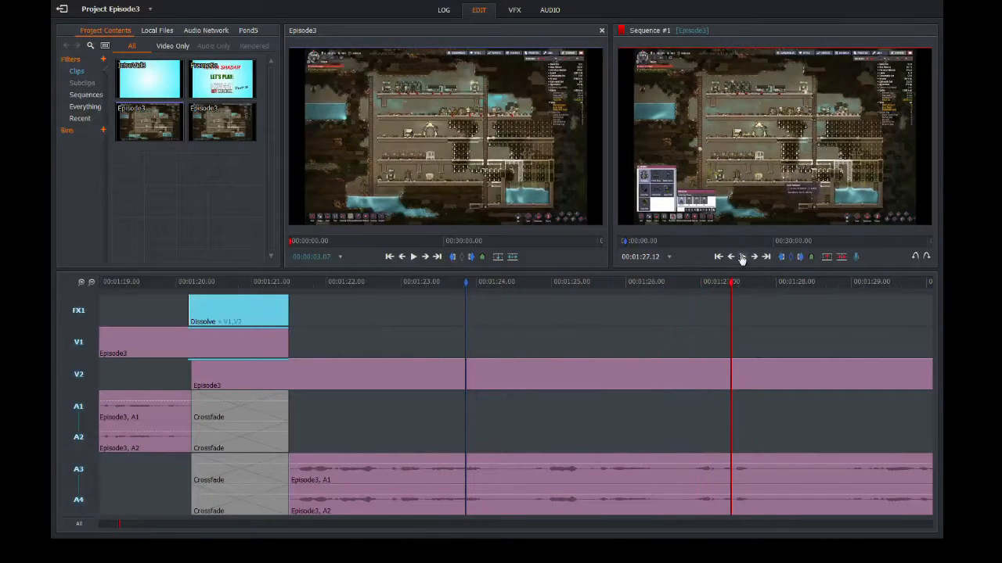
mouse_move(728, 287)
mouse_down()
mouse_move(461, 287)
mouse_move(730, 291)
mouse_up()
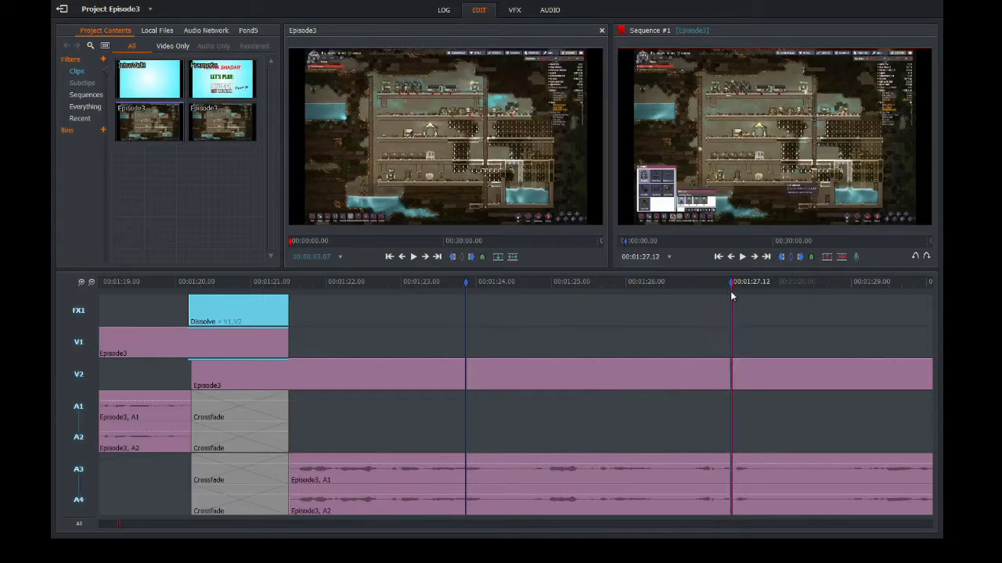
- Apply the Titles effect to the marked section of Episode3 on V2 in the VFX workspace
click(514, 10)
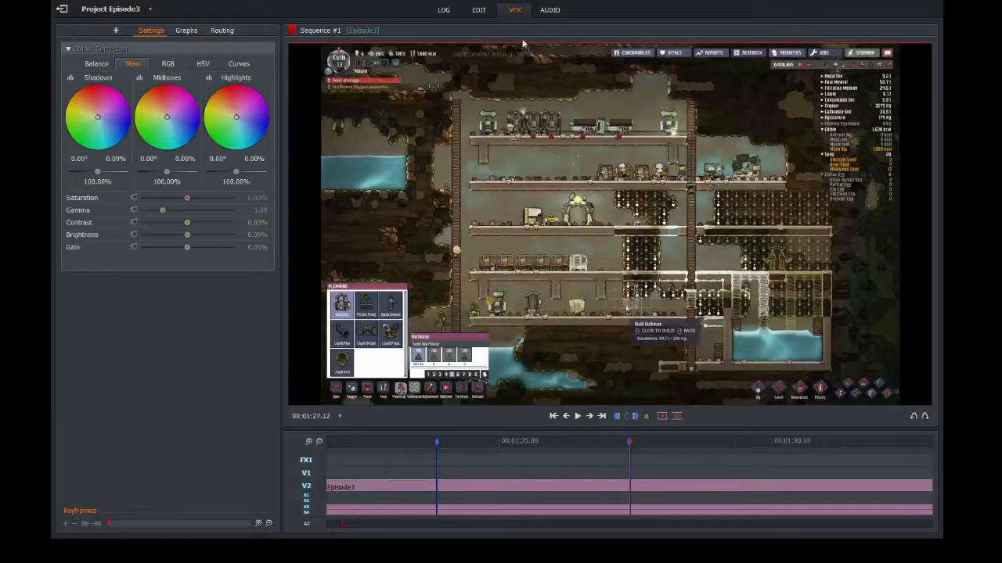
click(118, 31)
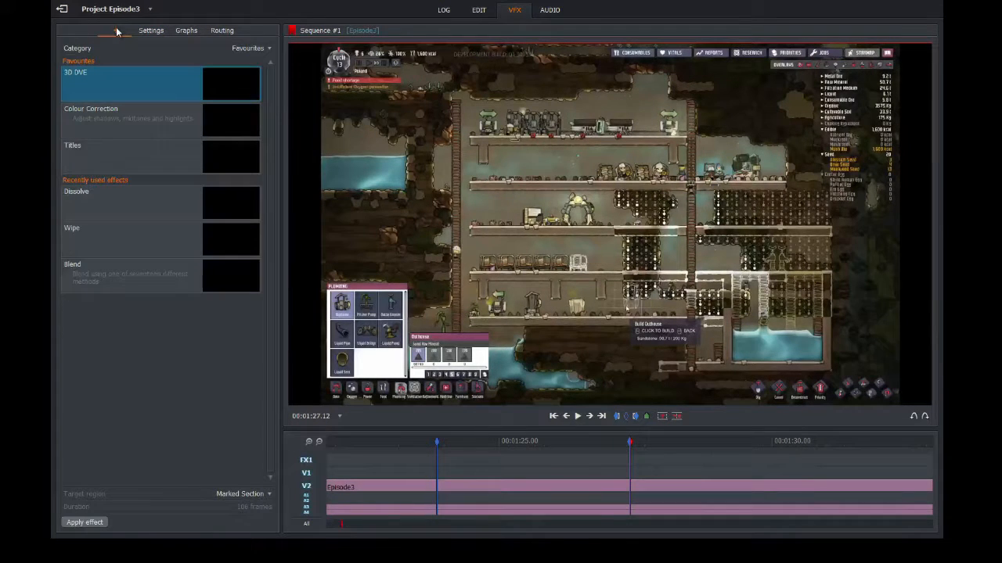
click(123, 160)
double_click(124, 160)
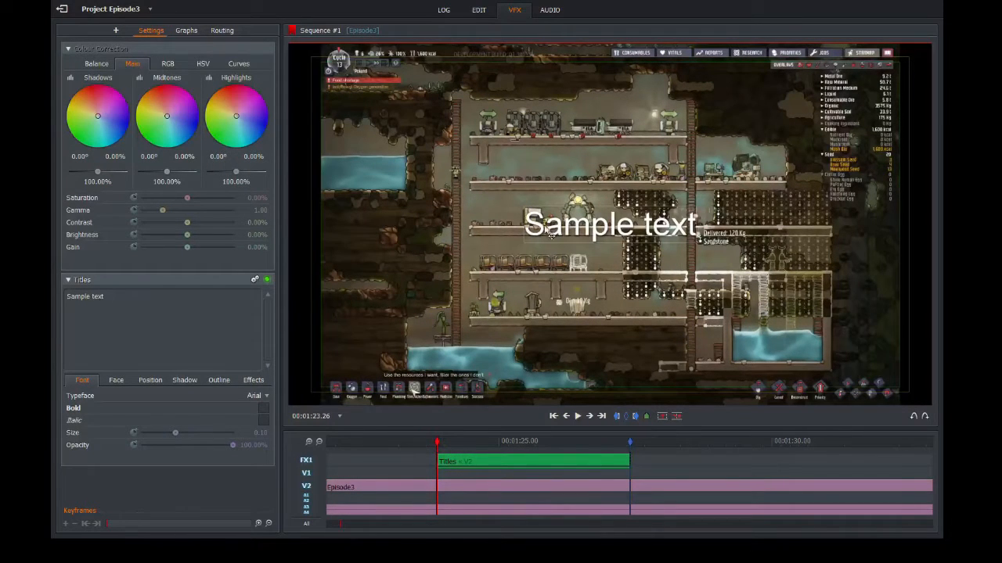
- Replace the sample title text with "A great big polluted mess"
click(133, 297)
key(shift+Home)
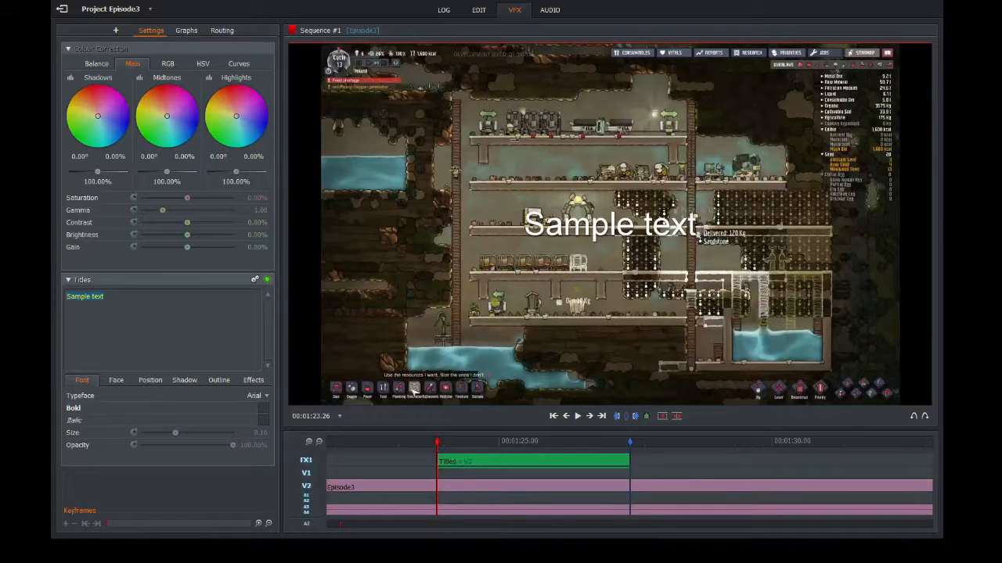
text(A great )
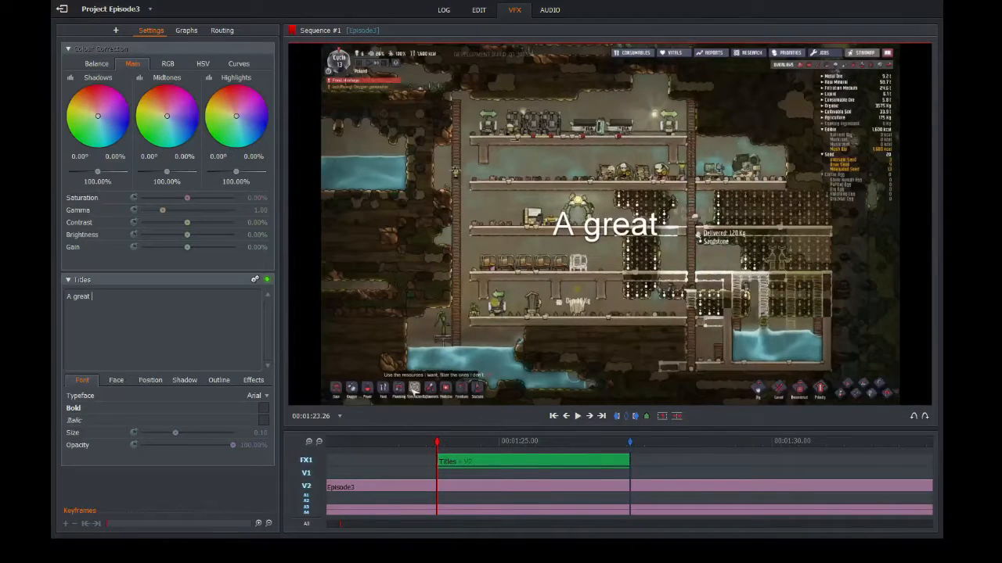
text(big poll)
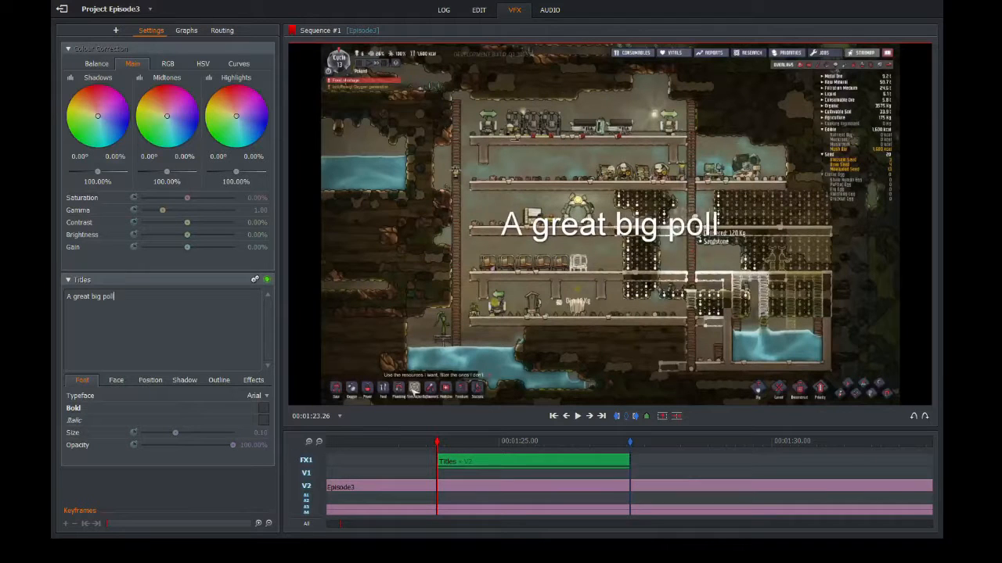
text(uted mess)
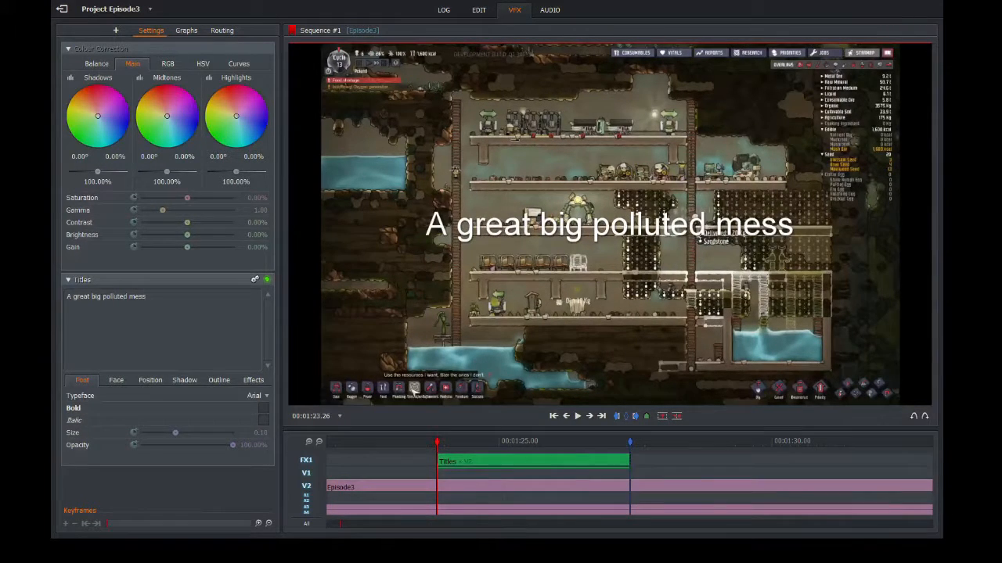
- Clear the title wording and enter "Urine EVERYWHERE!" as the text
key(BackSpace)
key(BackSpace)
key(BackSpace)
key(BackSpace)
key(BackSpace)
key(BackSpace)
key(BackSpace)
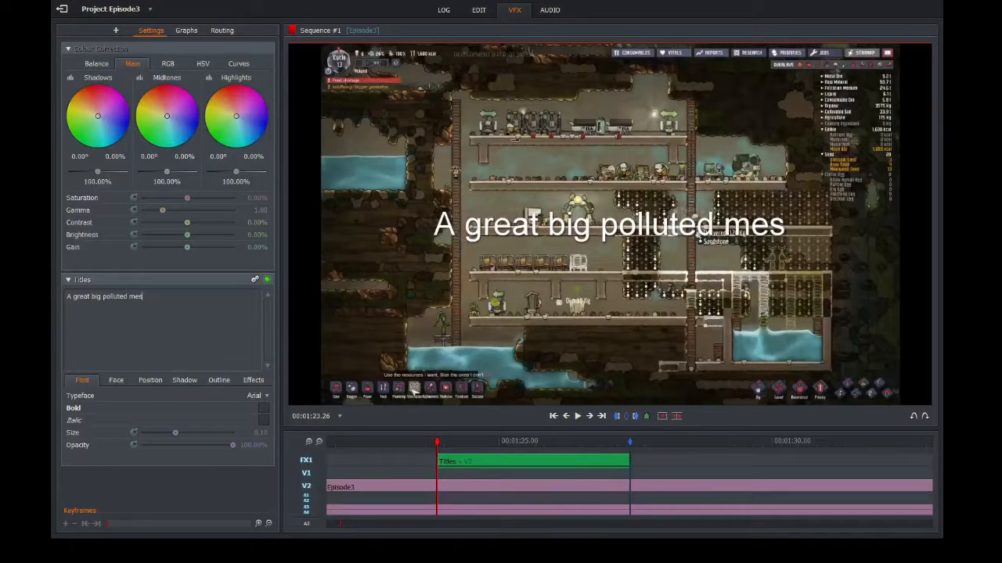
key(BackSpace)
key(BackSpace)
key(BackSpace)
key(BackSpace)
key(BackSpace)
key(BackSpace)
key(BackSpace)
key(BackSpace)
key(BackSpace)
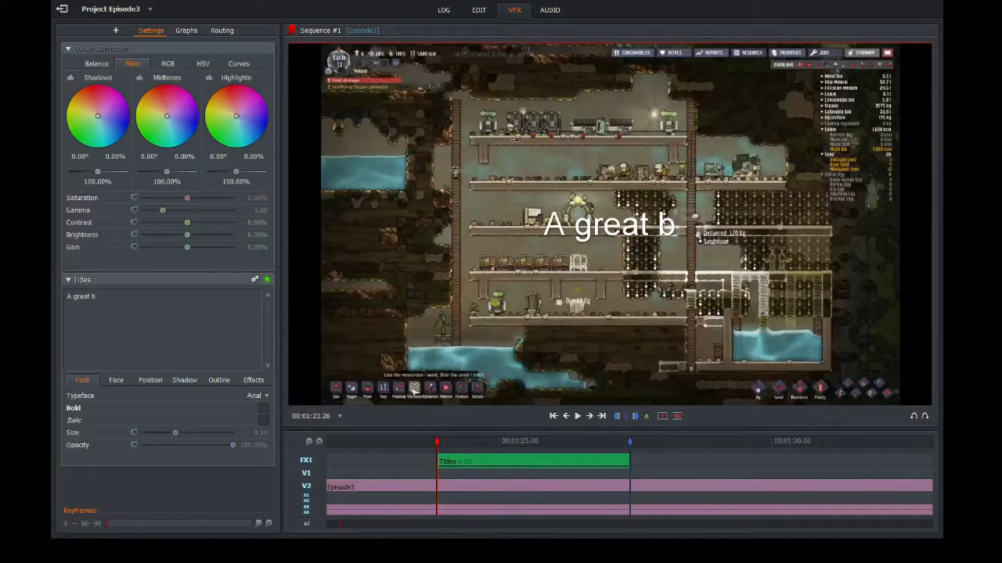
key(BackSpace)
key(BackSpace)
key(BackSpace)
key(BackSpace)
key(BackSpace)
key(BackSpace)
key(BackSpace)
key(BackSpace)
key(BackSpace)
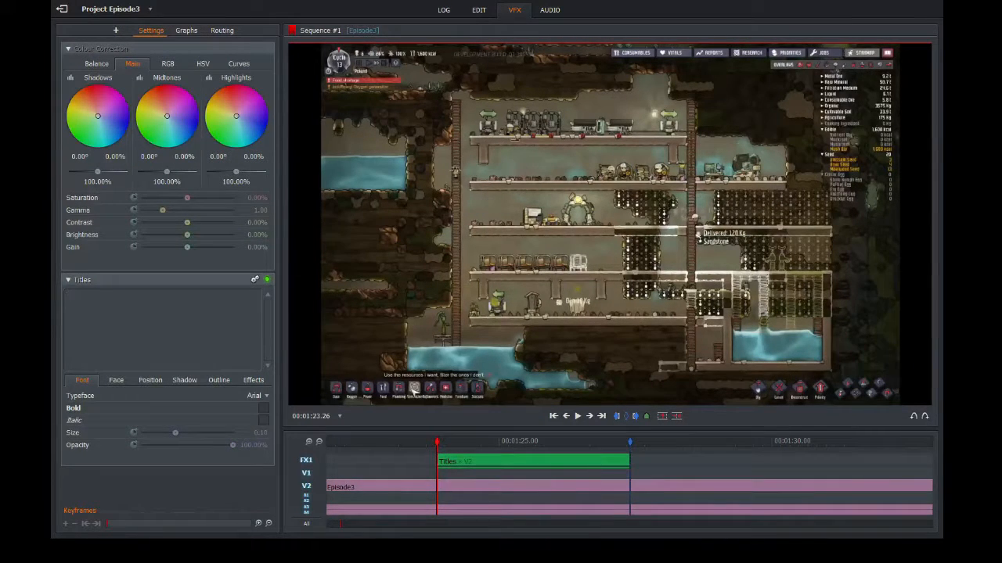
text(Uriv)
key(BackSpace)
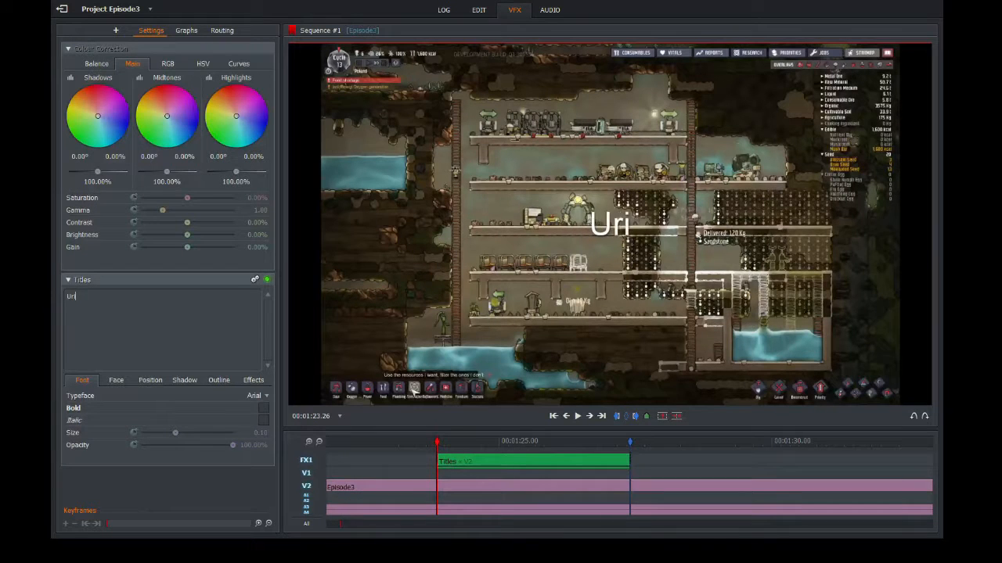
text(ne EV)
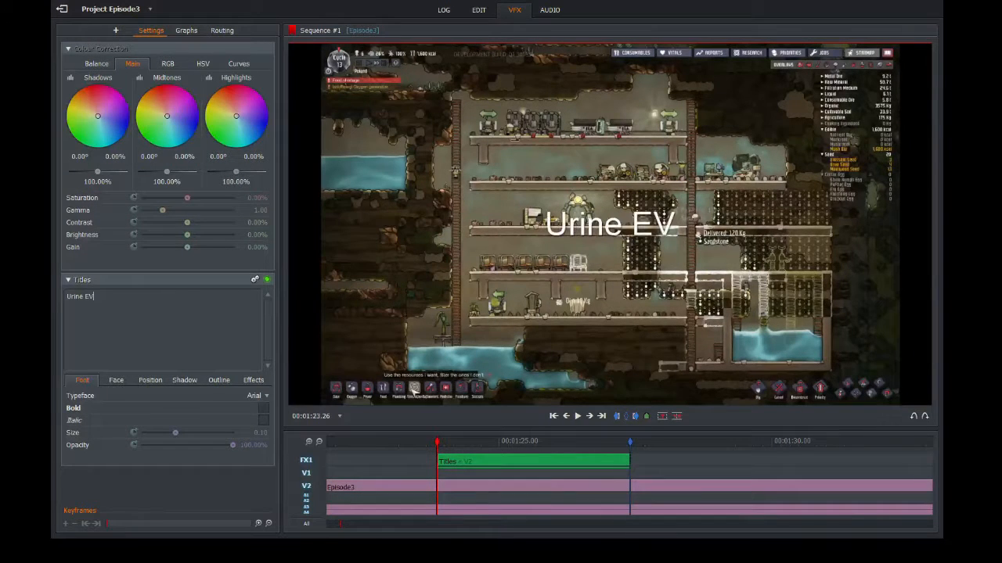
text(ERYWHERE!)
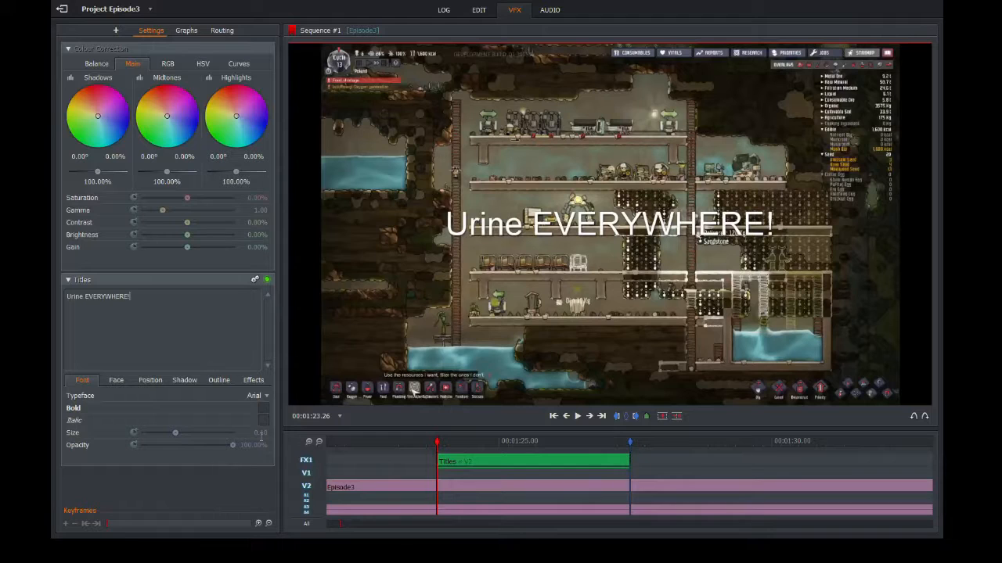
- Set the title's font size to 0.08 and its Y position to 90%
click(261, 433)
key(BackSpace)
key(Return)
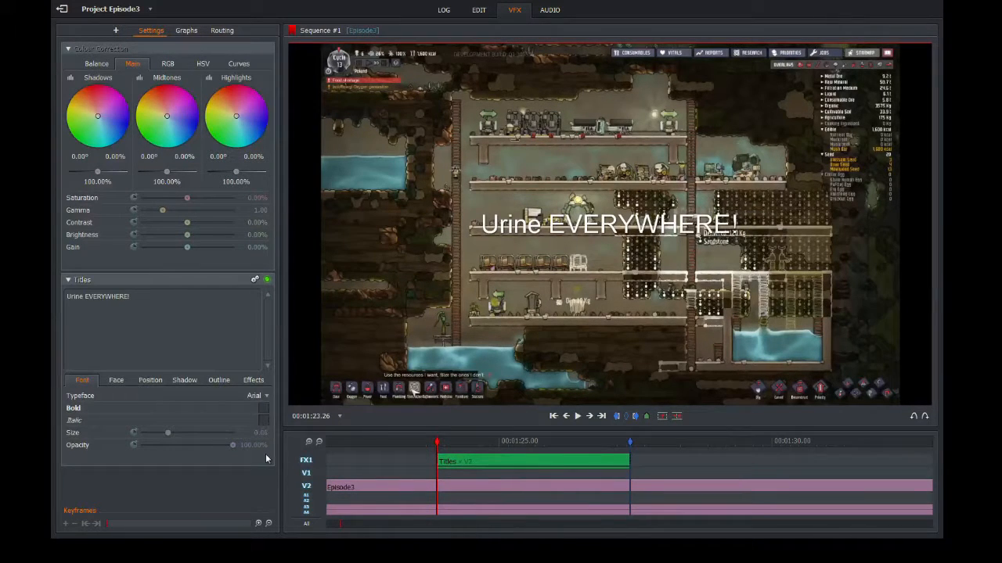
click(150, 380)
click(253, 409)
text(90)
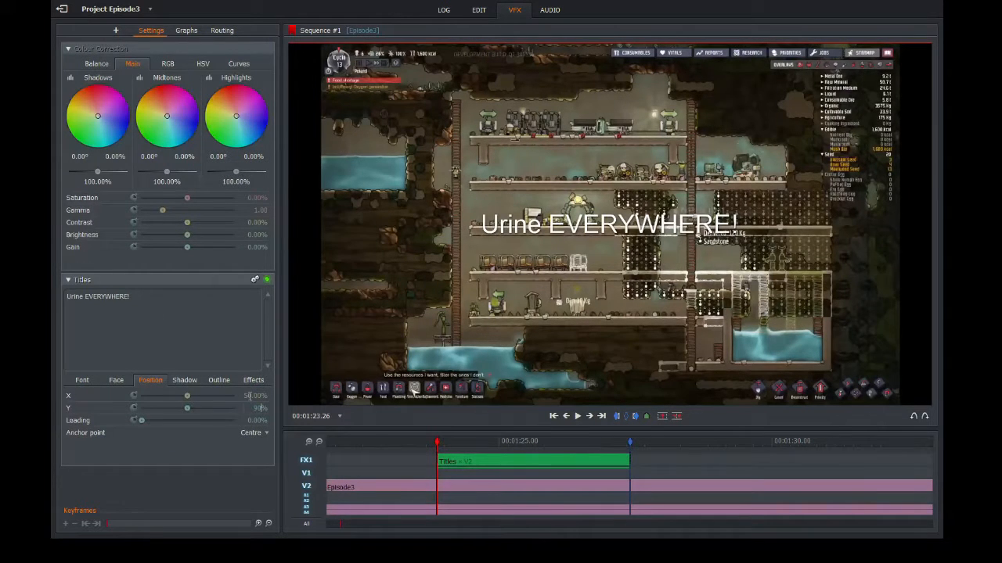
key(Return)
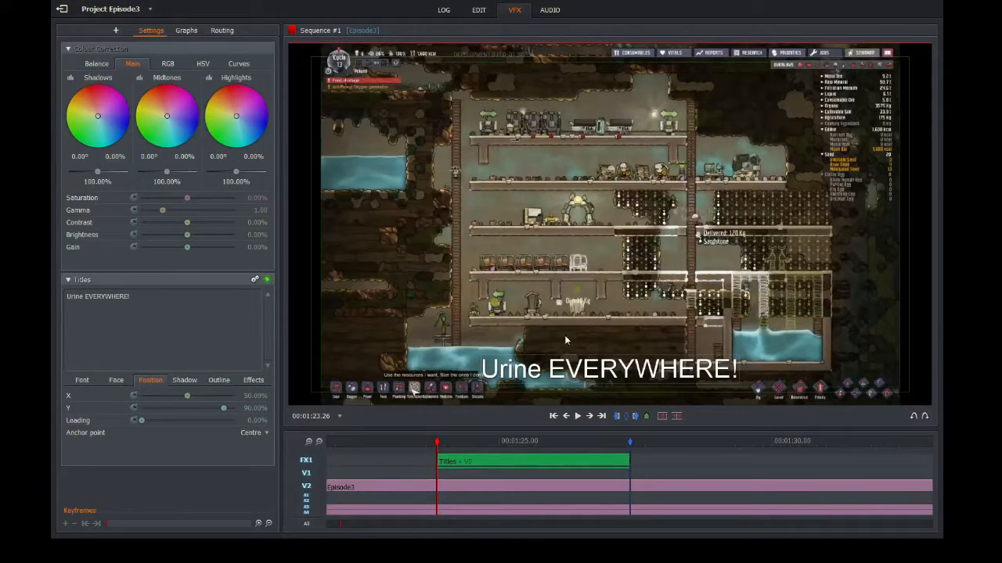
- Set Colour One of the title's face to yellow, hex FFEA07
click(88, 381)
click(118, 382)
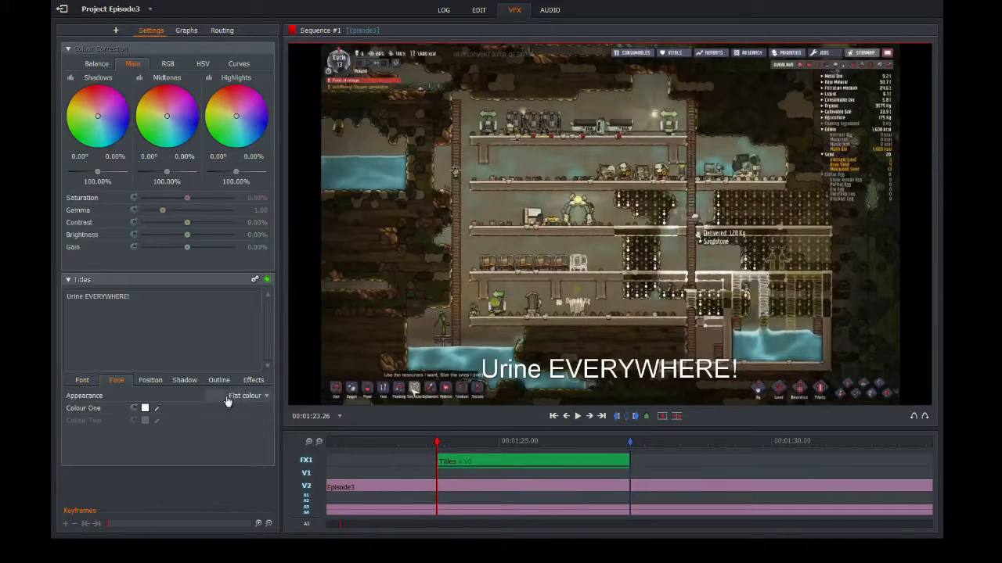
click(146, 409)
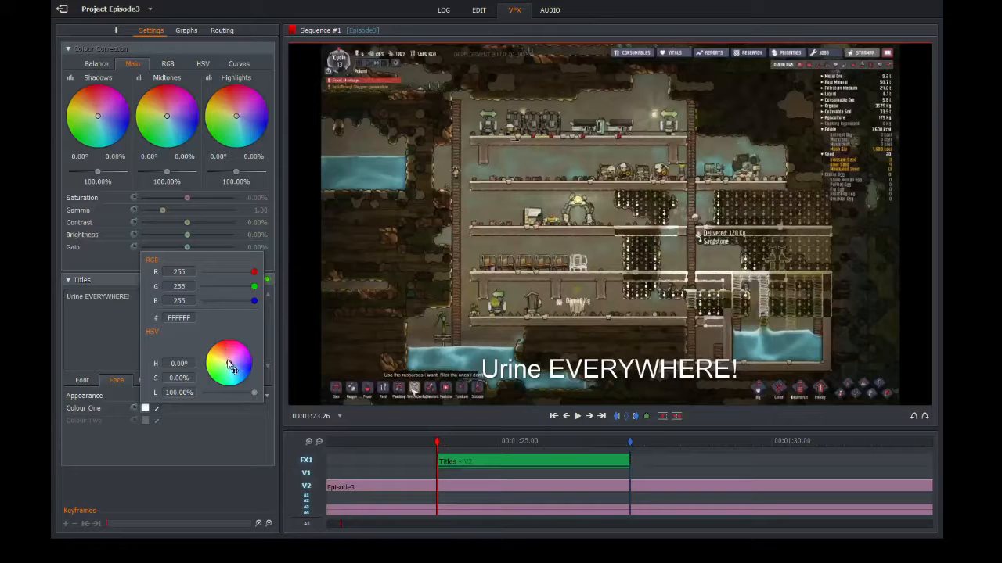
drag(232, 366, 201, 356)
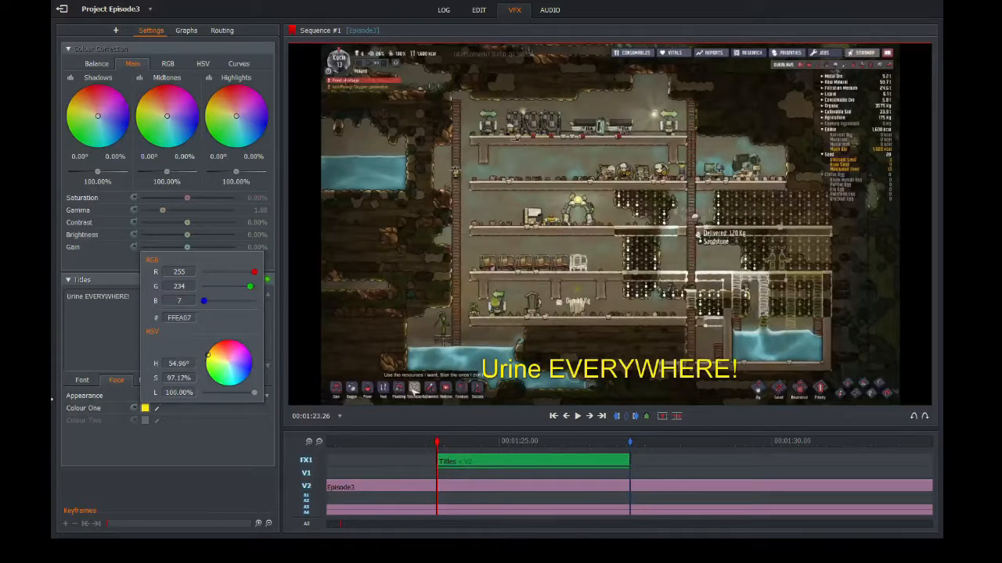
click(108, 329)
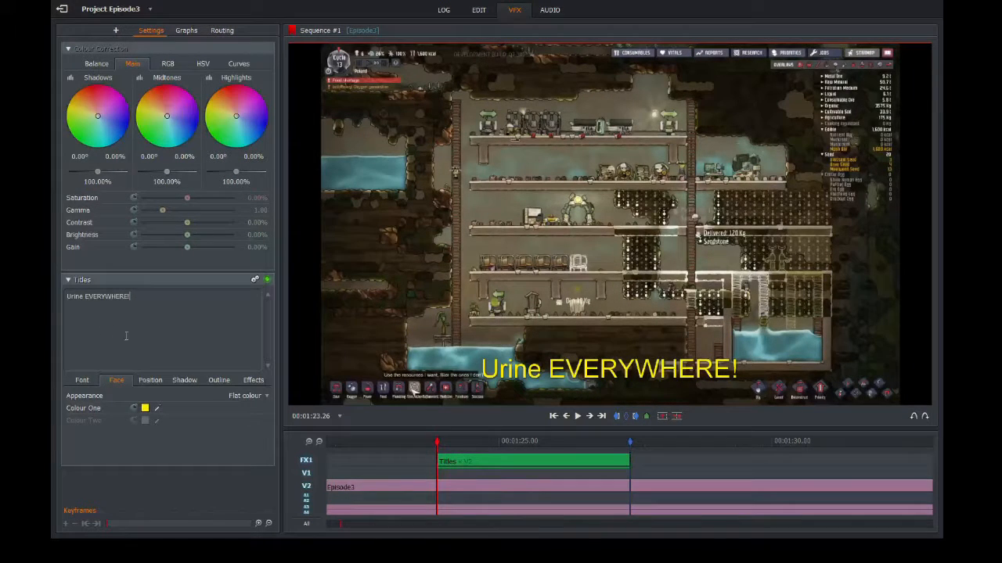
- Set the title face's appearance to Sheen, give Colour Two a pale yellow (RGB 255, 247, 197), and enable keyframing for Colour Two
click(265, 396)
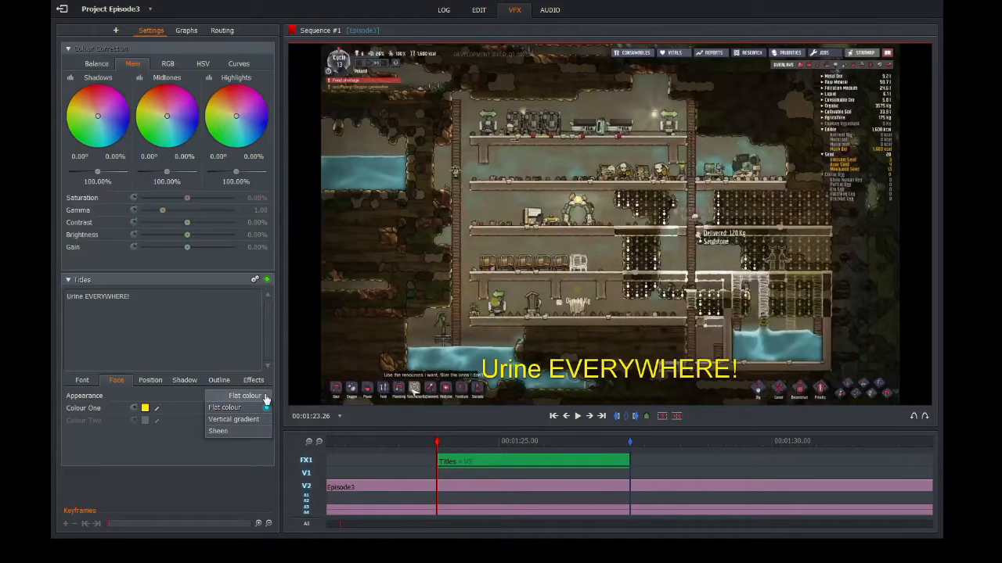
click(220, 431)
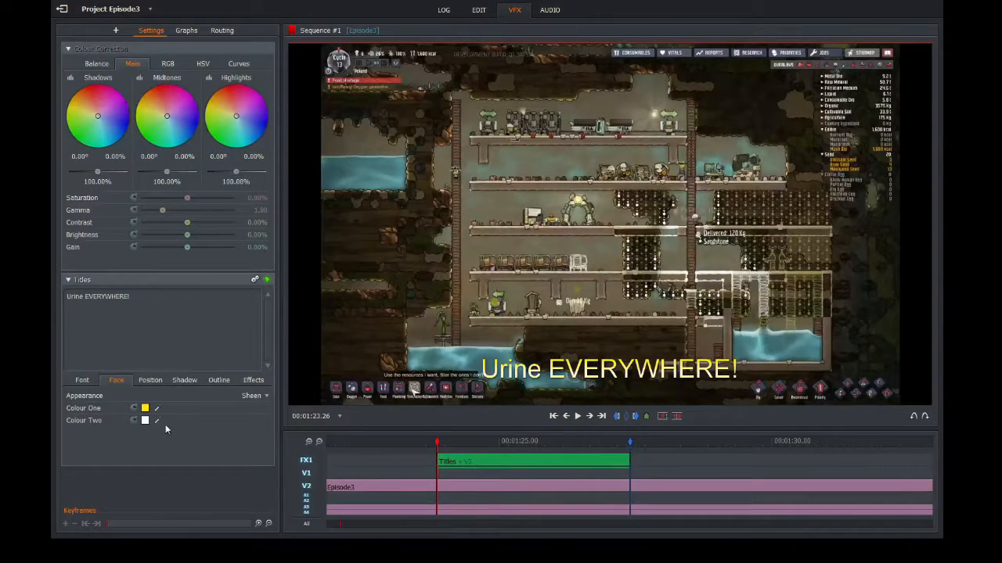
click(144, 422)
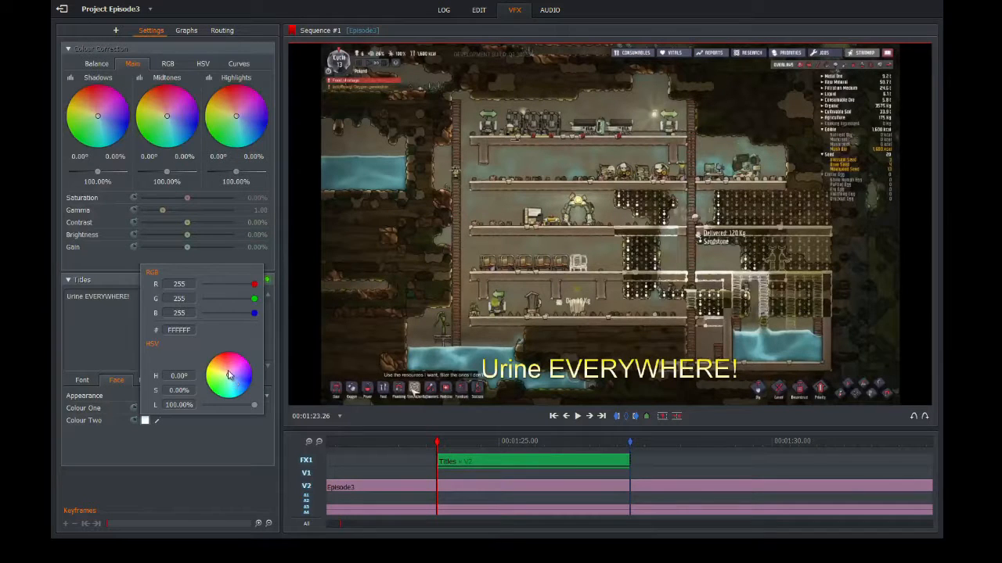
drag(229, 376, 207, 369)
drag(254, 406, 226, 378)
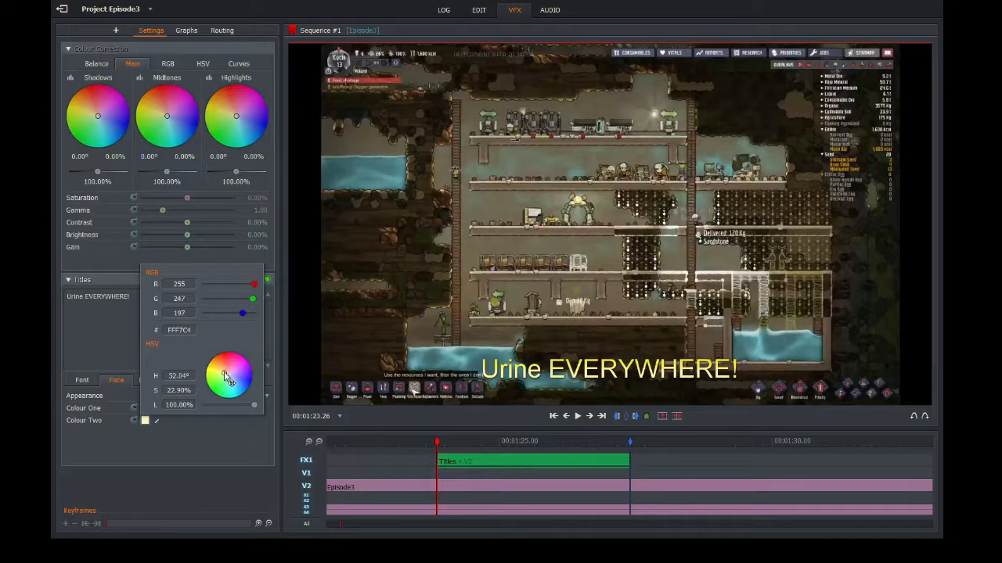
click(197, 442)
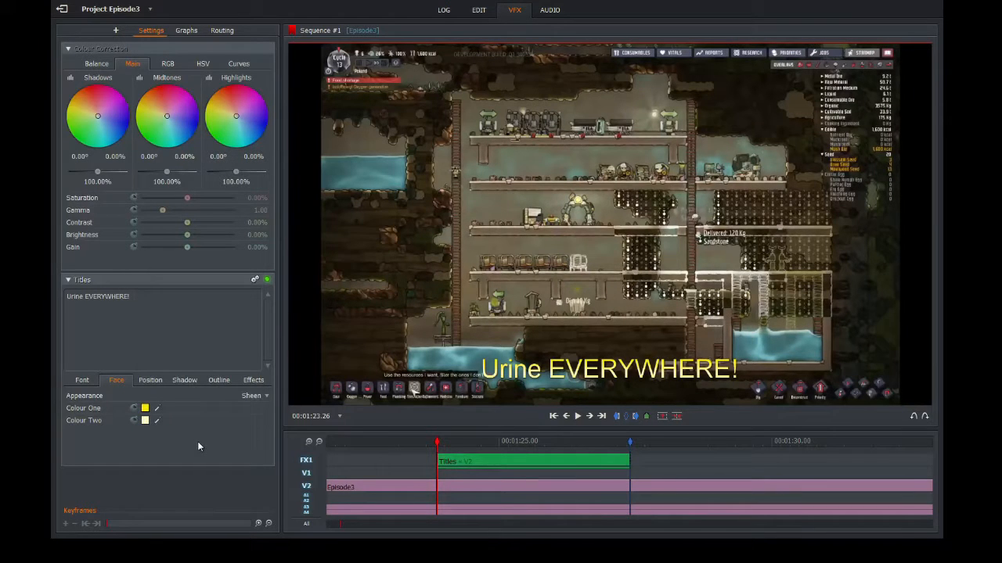
click(132, 421)
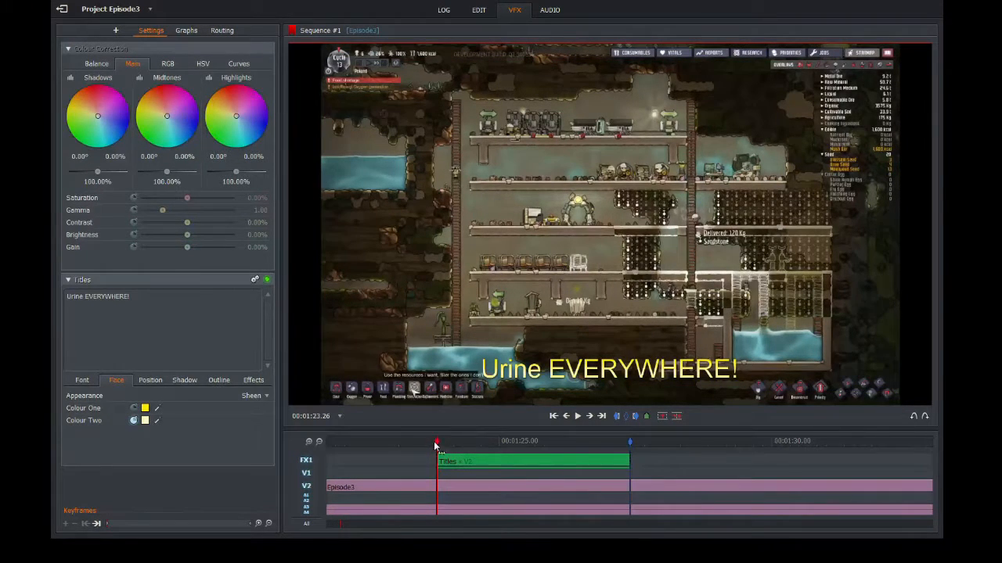
- Play the sequence from just before the title until just past its end to check how it looks
drag(436, 443, 409, 443)
click(578, 417)
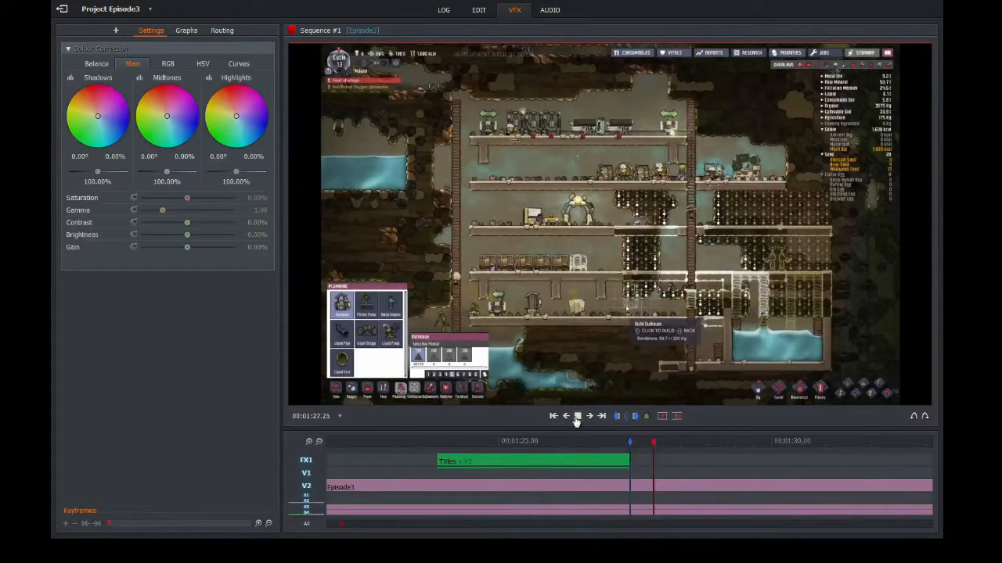
click(577, 417)
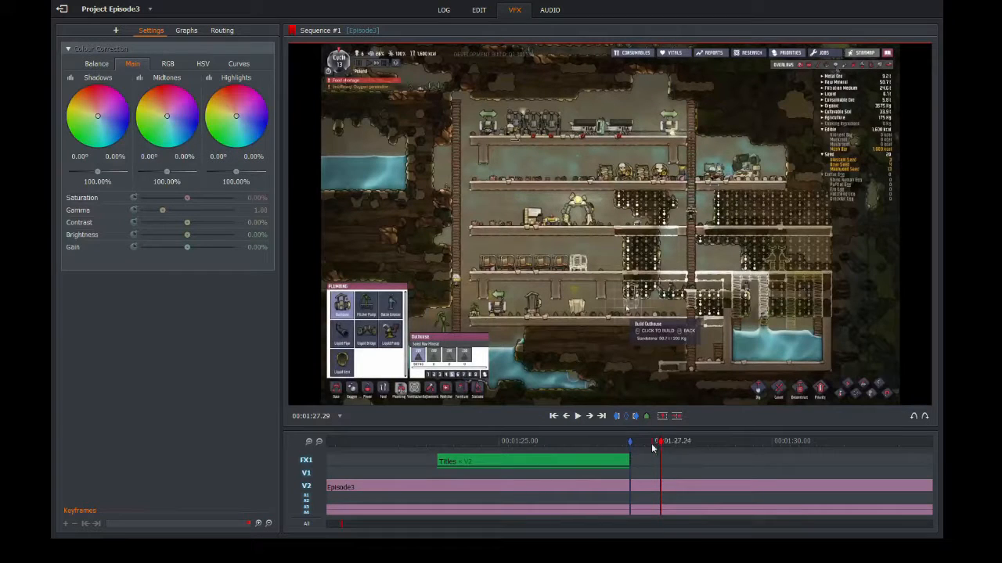
- Change the typeface of the "Urine EVERYWHERE!" title to MV Boli
click(468, 461)
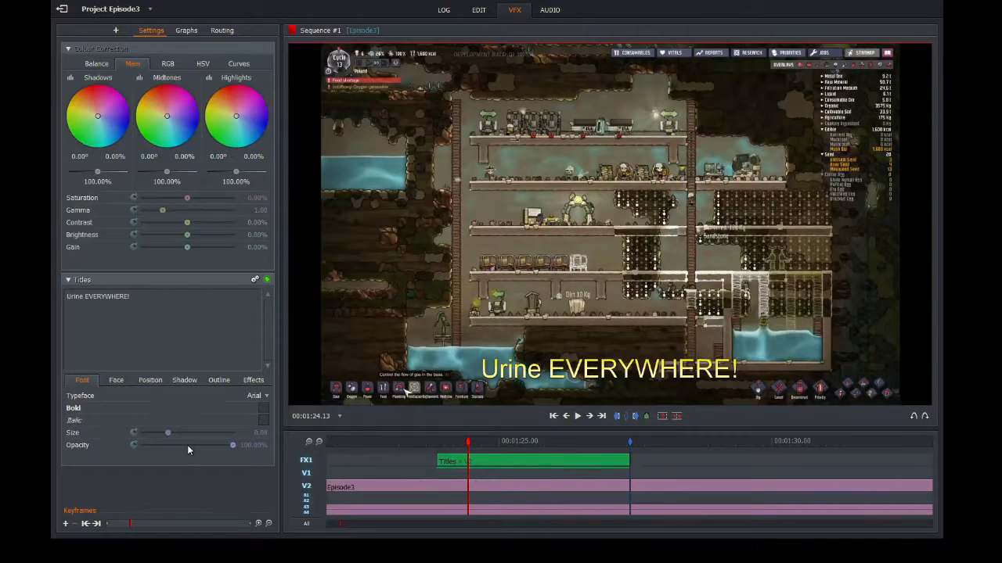
click(255, 396)
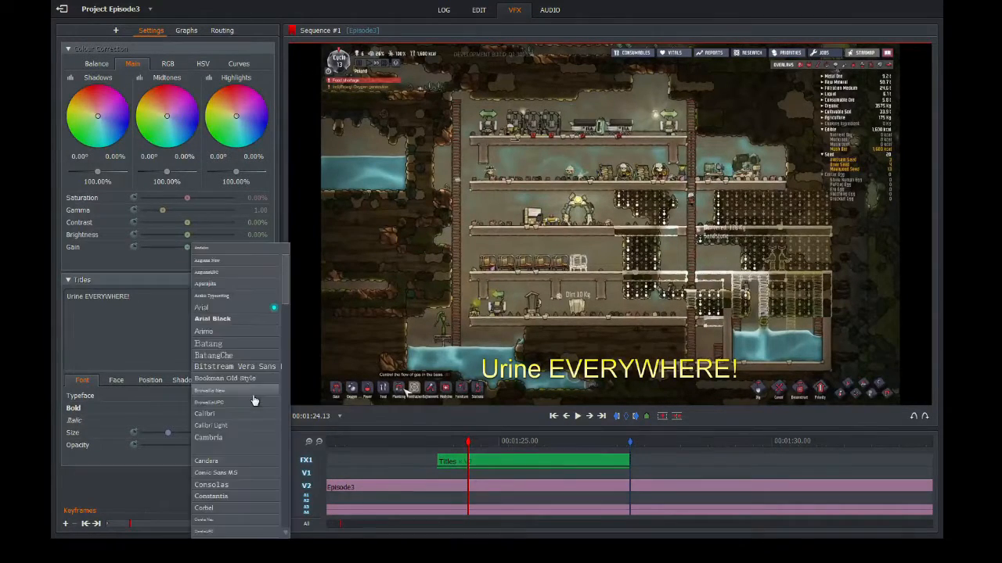
scroll(245, 279, down, 2)
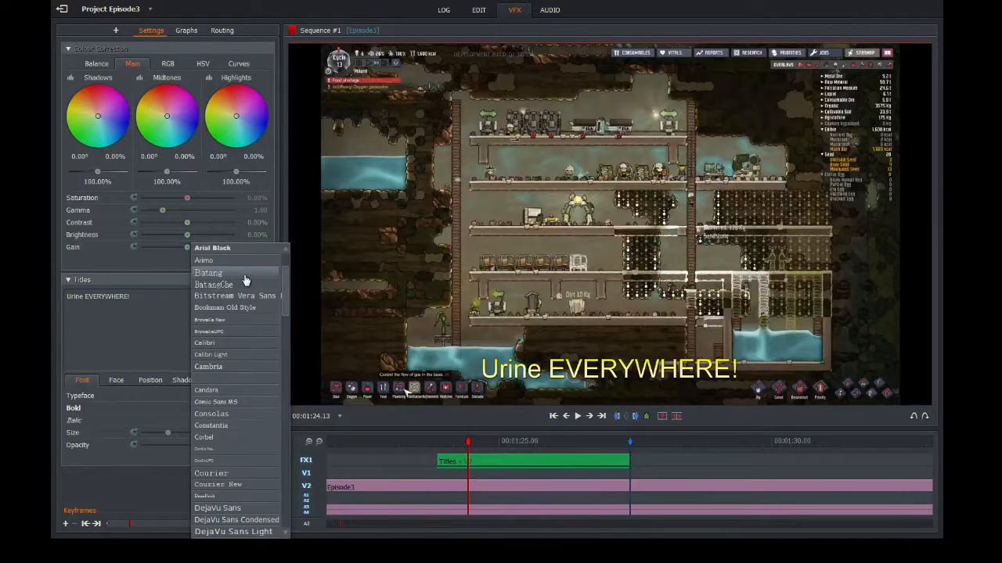
scroll(245, 279, down, 2)
scroll(245, 279, down, 6)
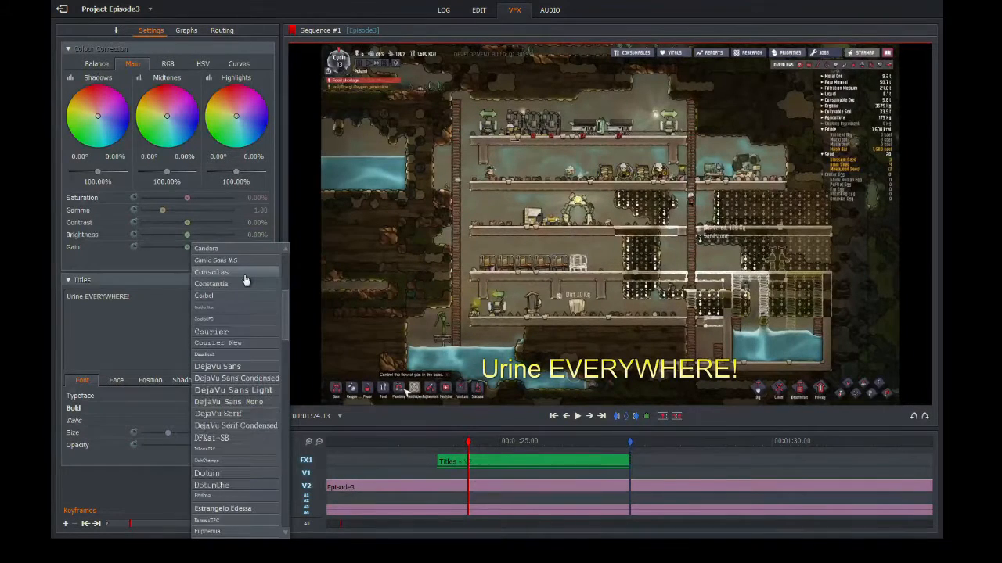
scroll(245, 279, down, 5)
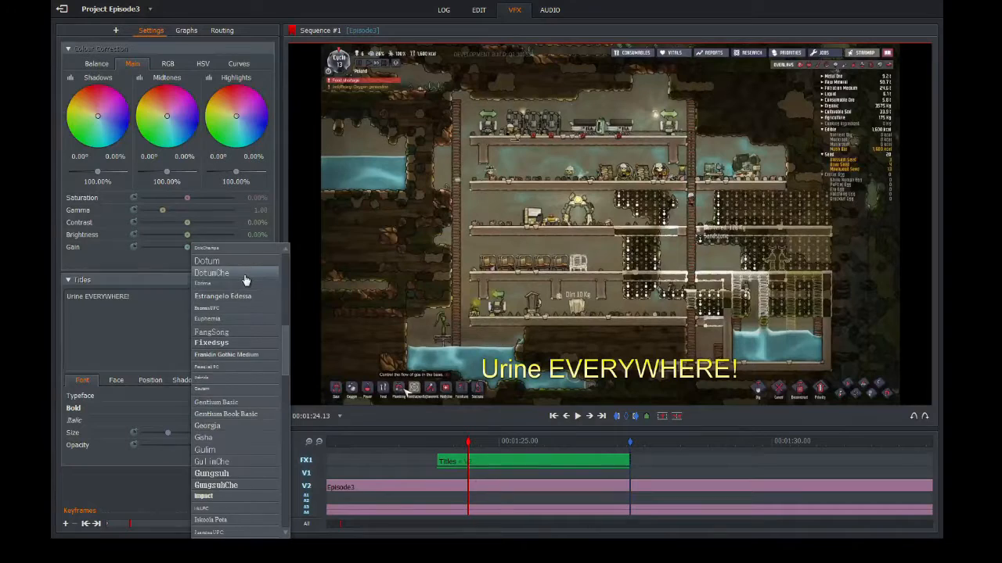
scroll(245, 279, down, 5)
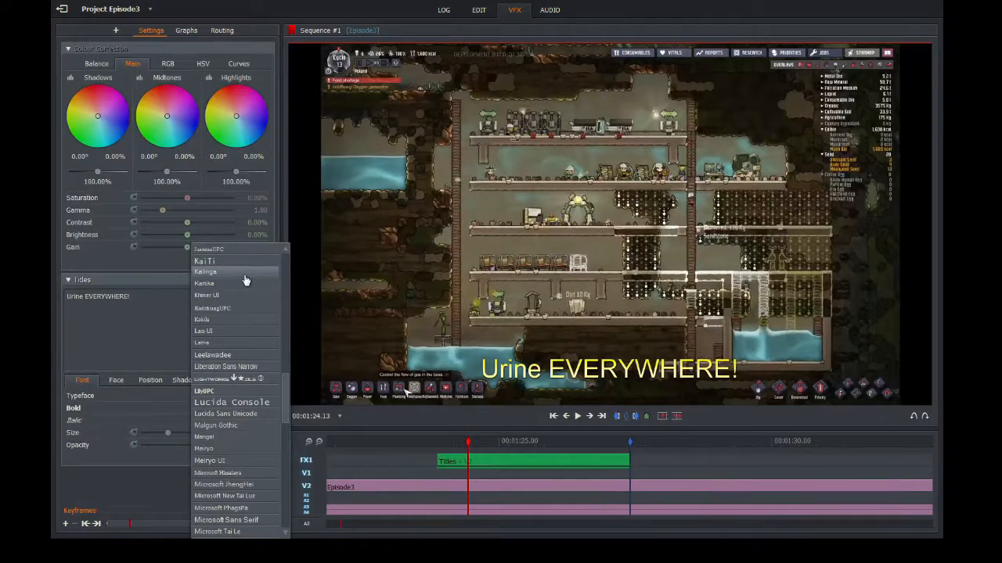
scroll(245, 280, down, 7)
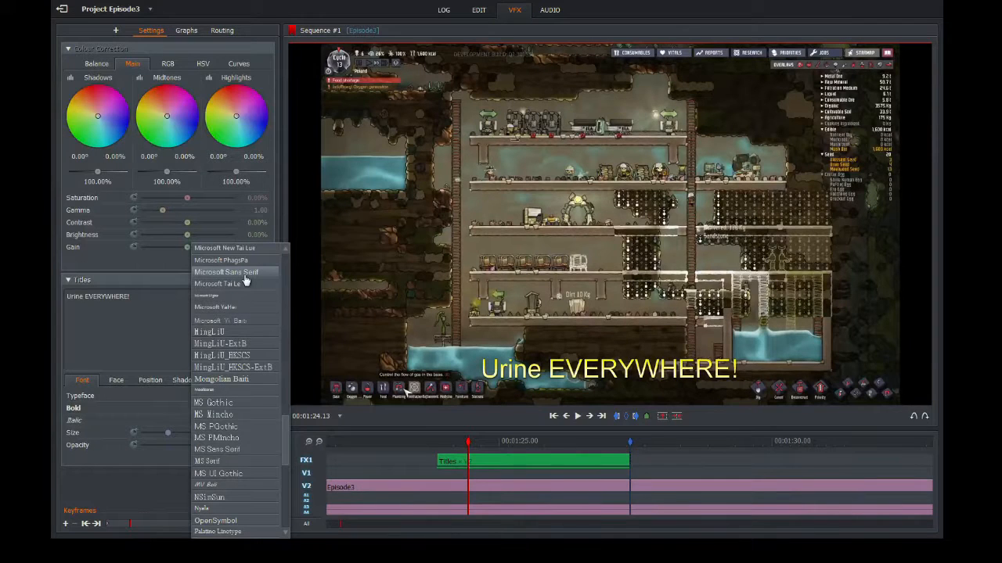
scroll(245, 280, down, 2)
scroll(245, 281, down, 1)
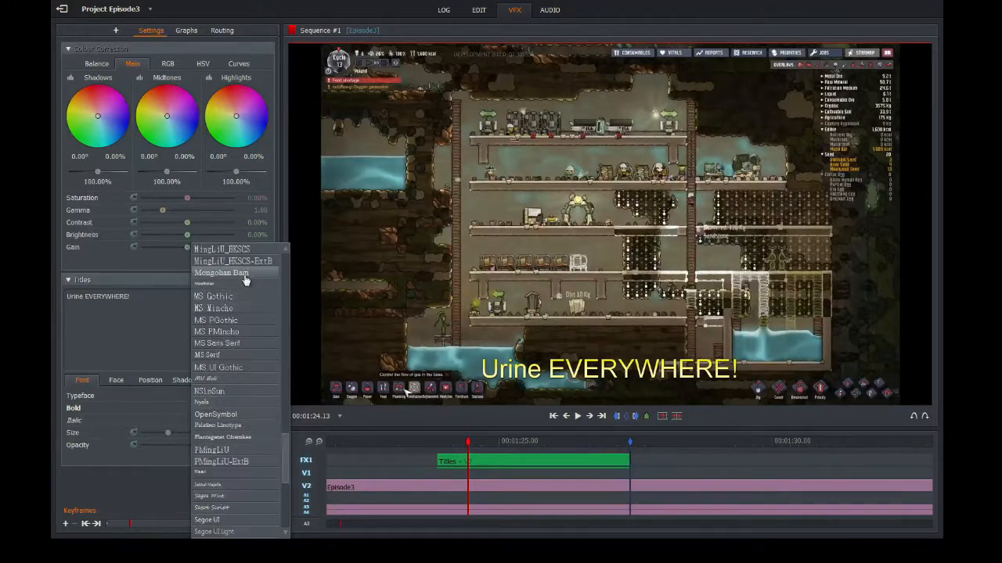
scroll(245, 280, down, 2)
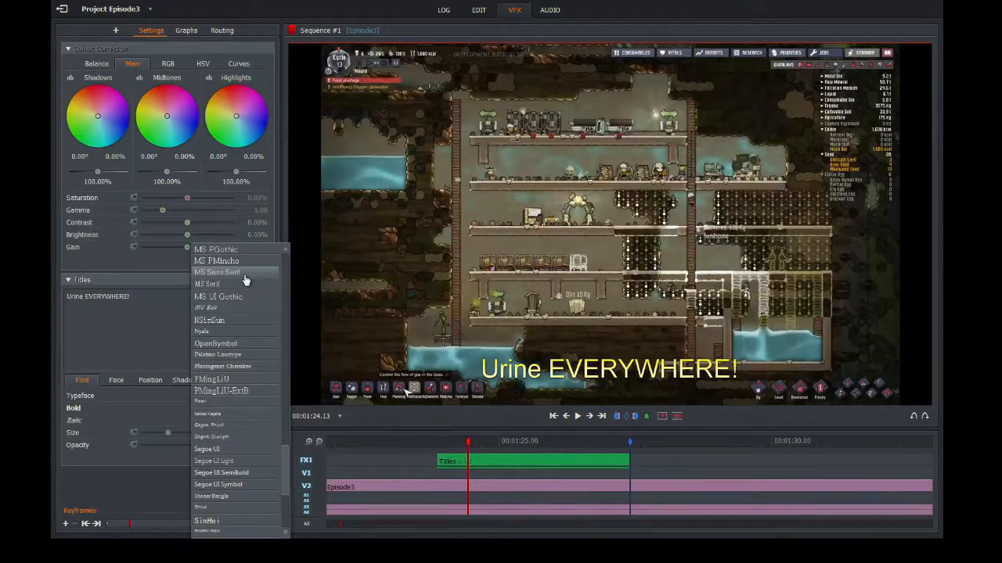
click(237, 308)
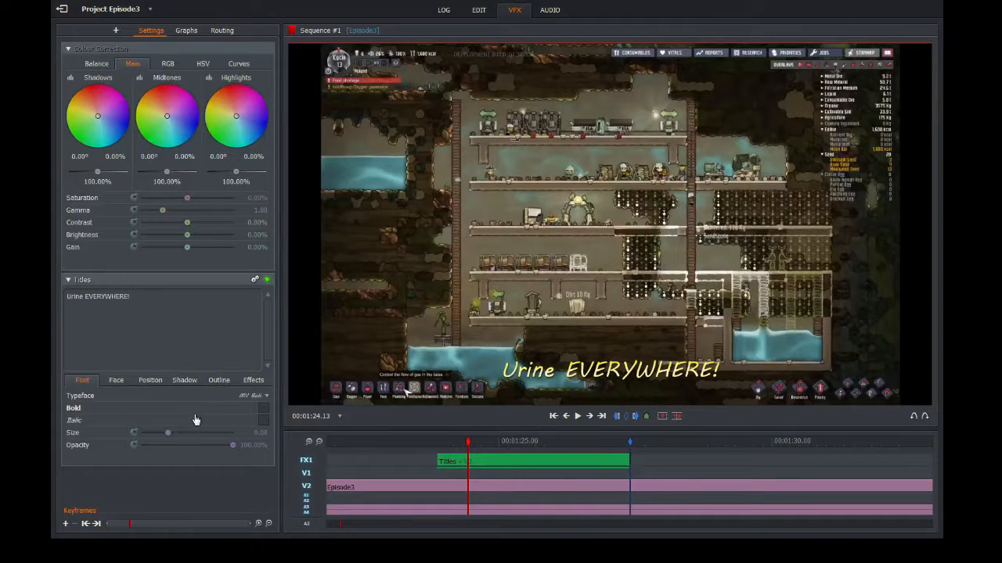
- Change the title face's appearance to Vertical gradient
click(120, 382)
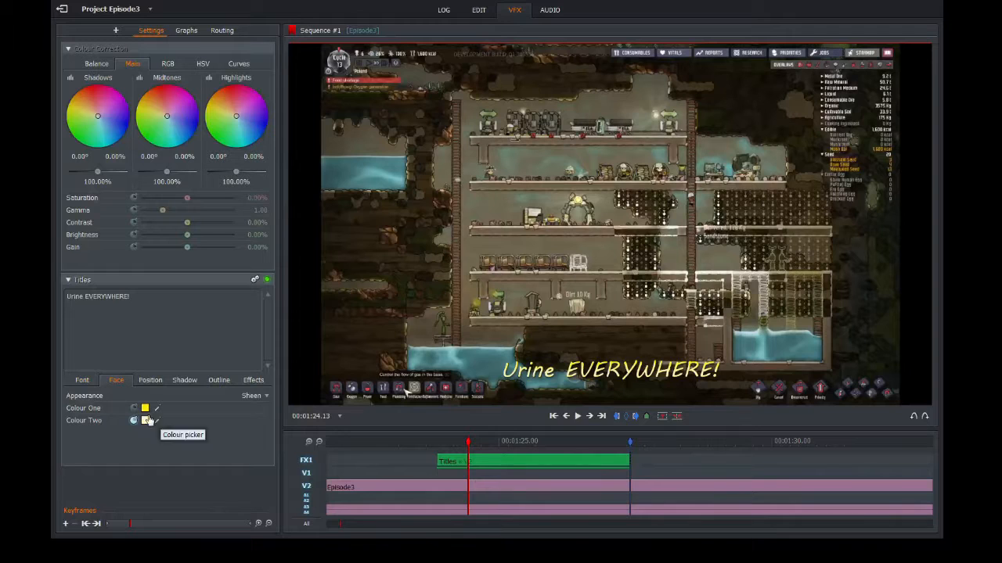
click(267, 397)
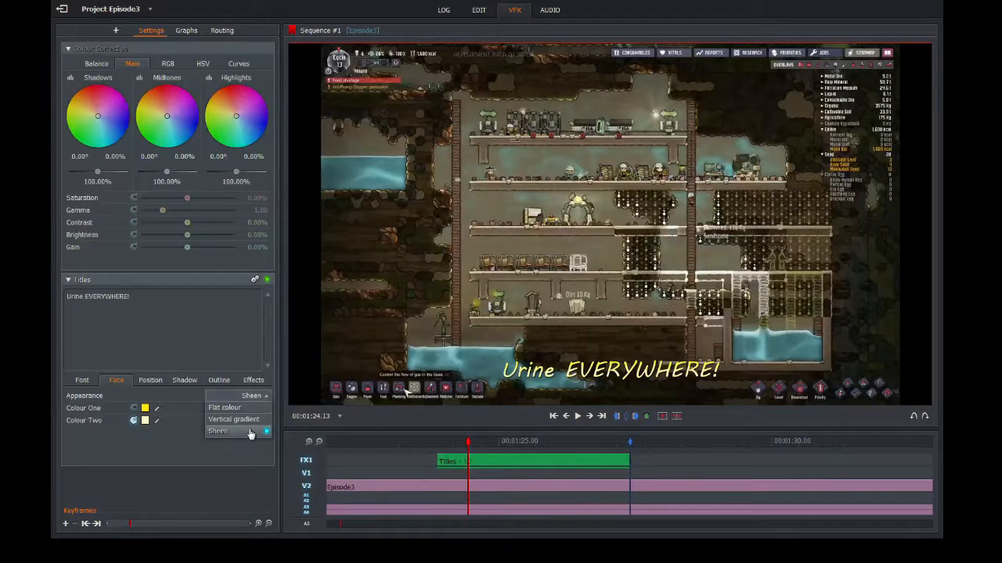
click(245, 416)
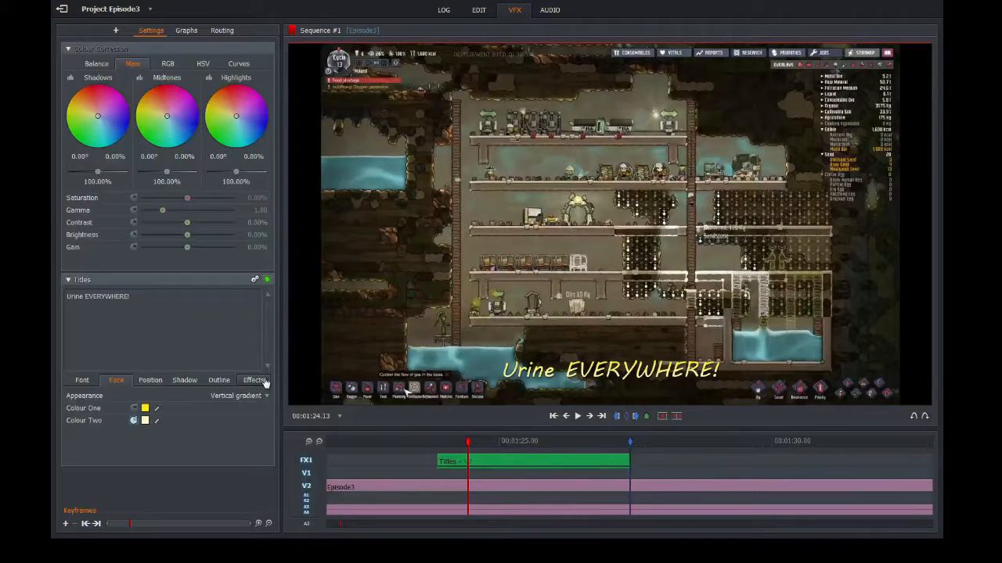
click(255, 397)
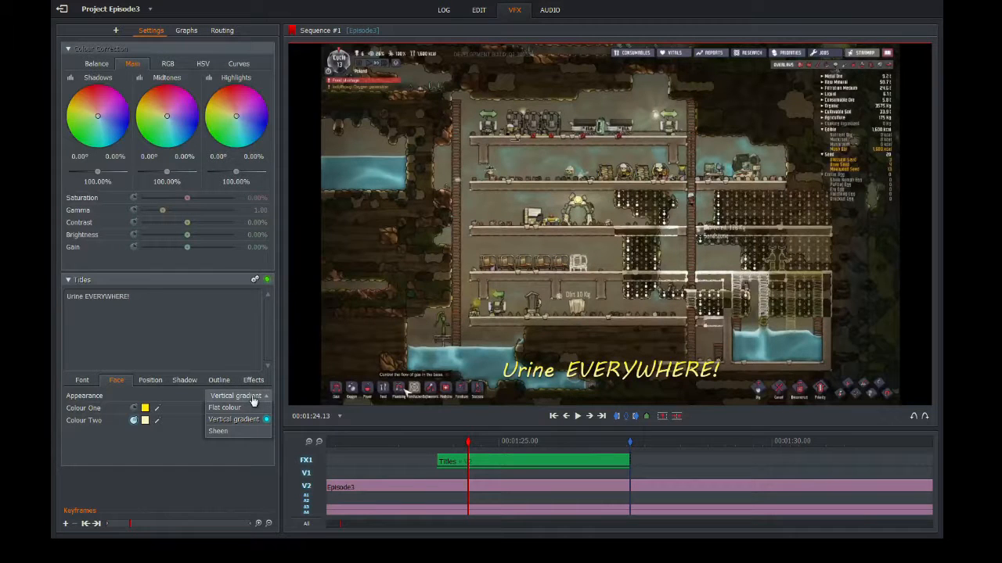
click(199, 447)
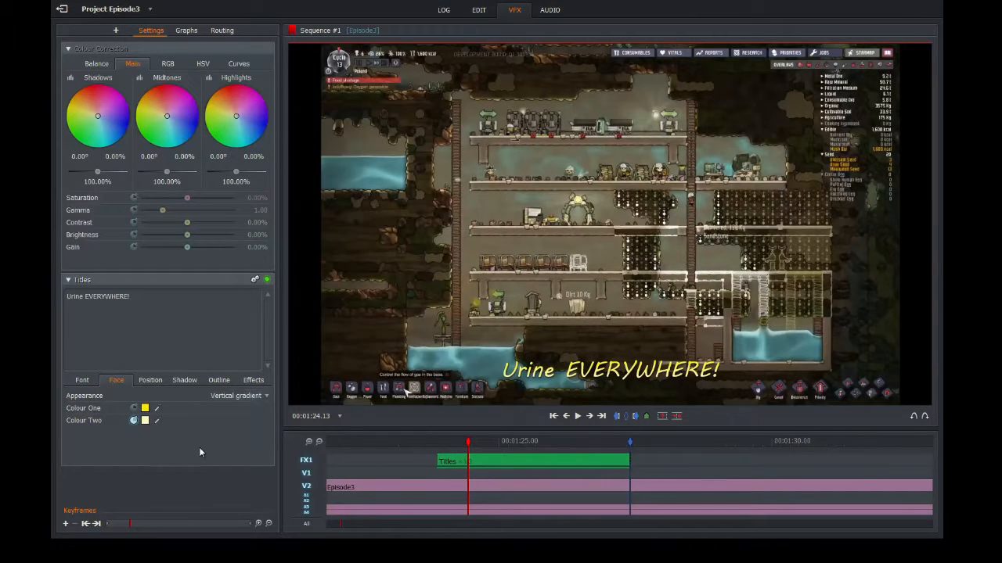
- Darken Colour One of the title's face to a mustard yellow
click(145, 408)
mouse_move(254, 392)
mouse_down()
mouse_move(230, 393)
mouse_move(241, 393)
mouse_up()
click(233, 445)
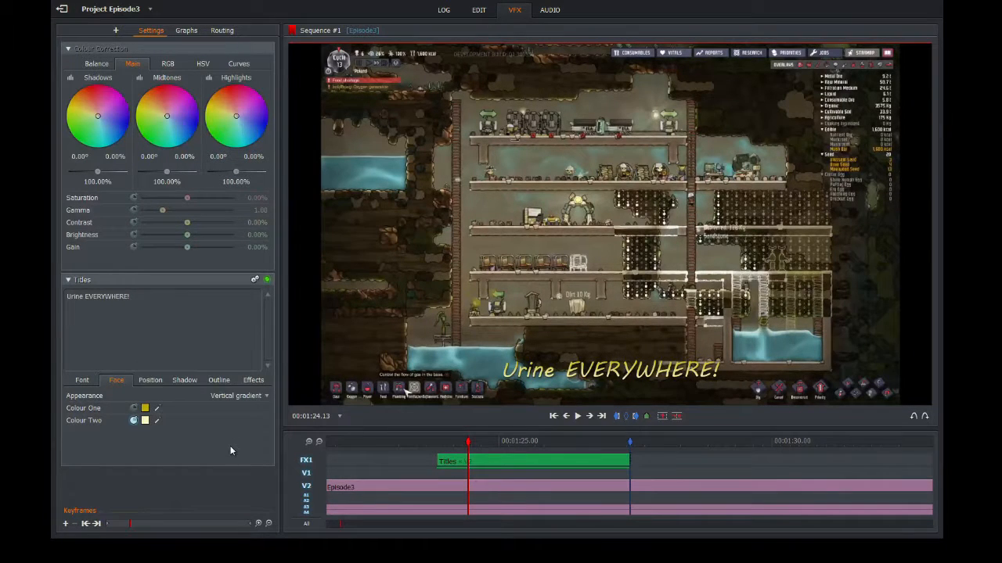
- Look over the title's position and shadow settings and set its In effect to Fade
click(149, 382)
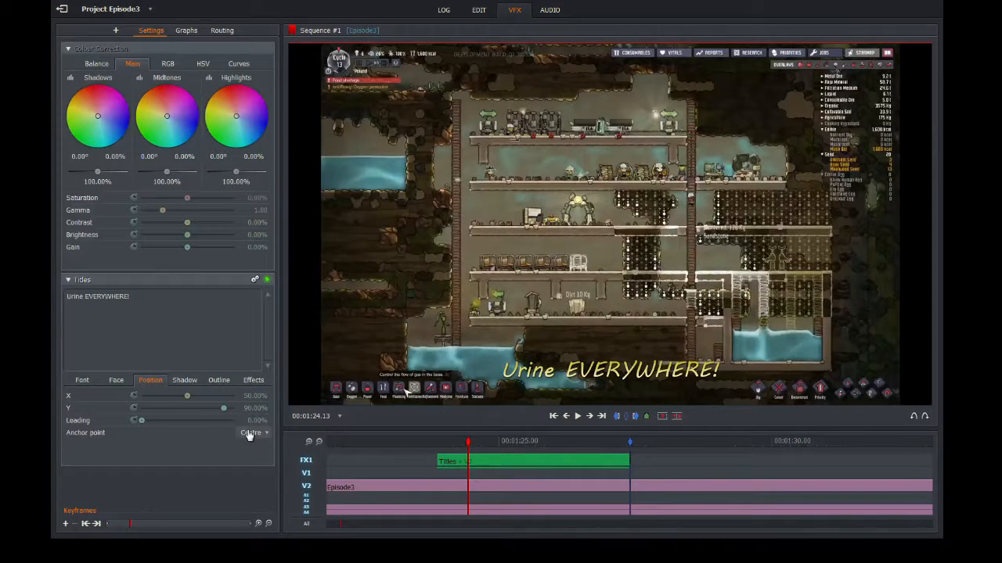
click(187, 382)
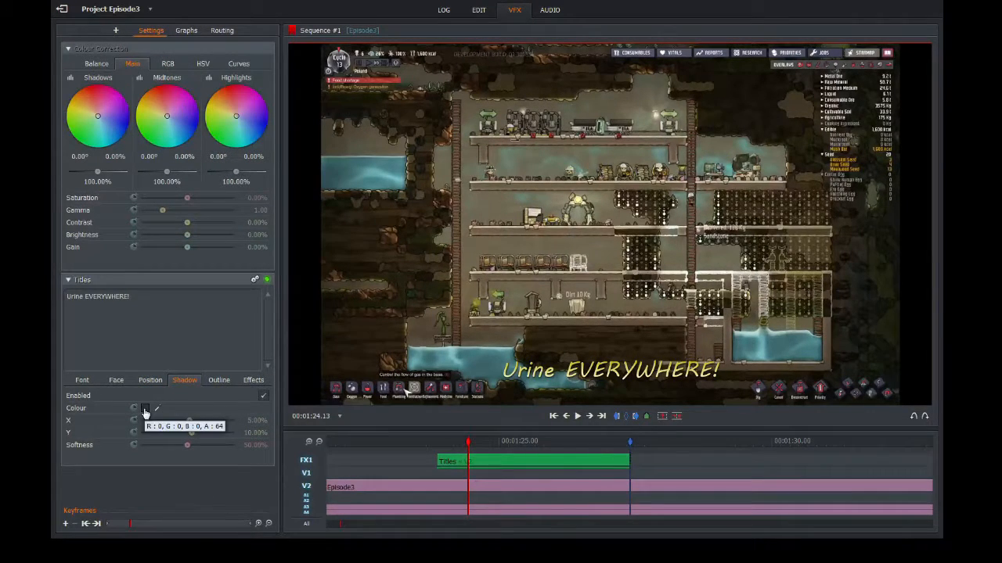
click(253, 380)
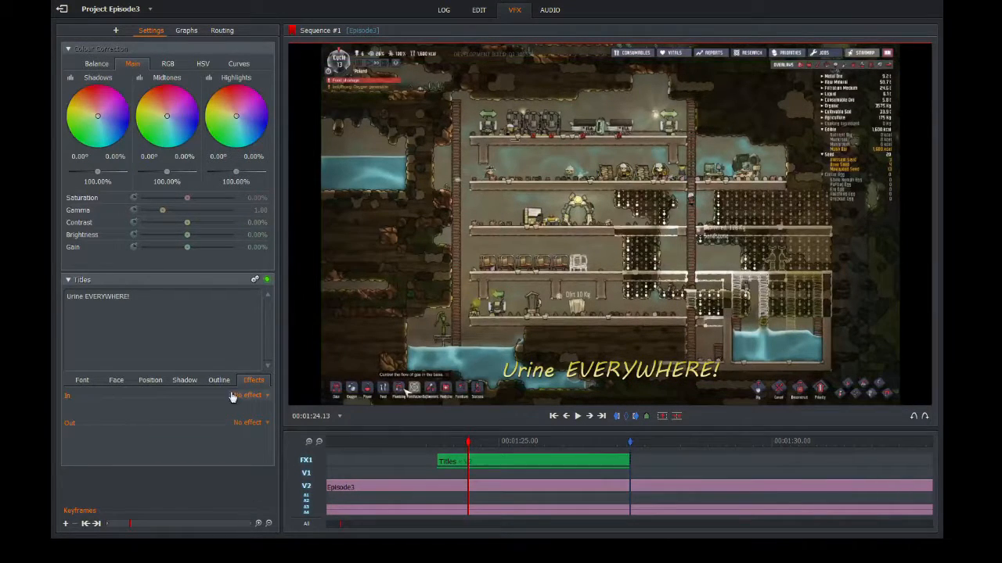
click(265, 396)
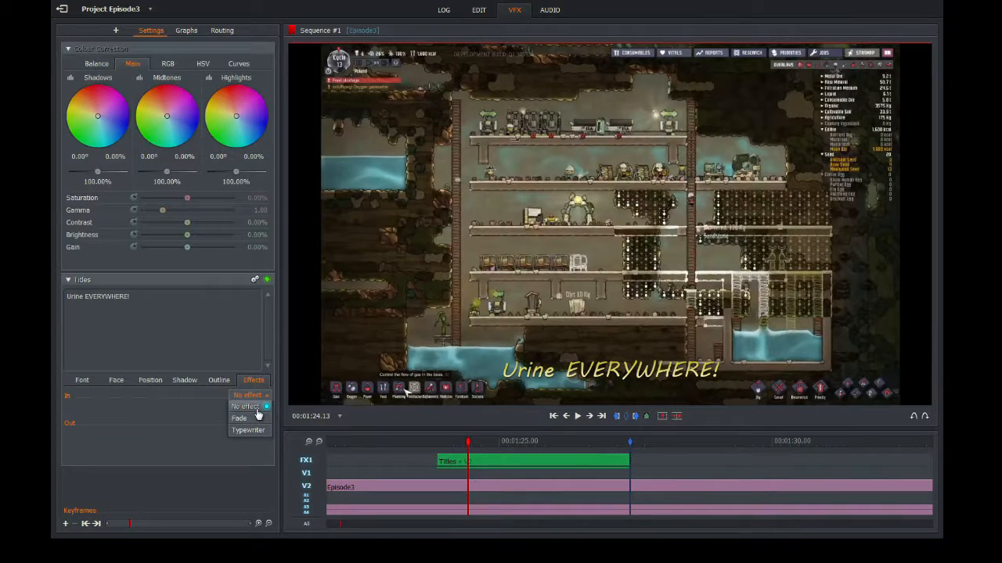
click(257, 419)
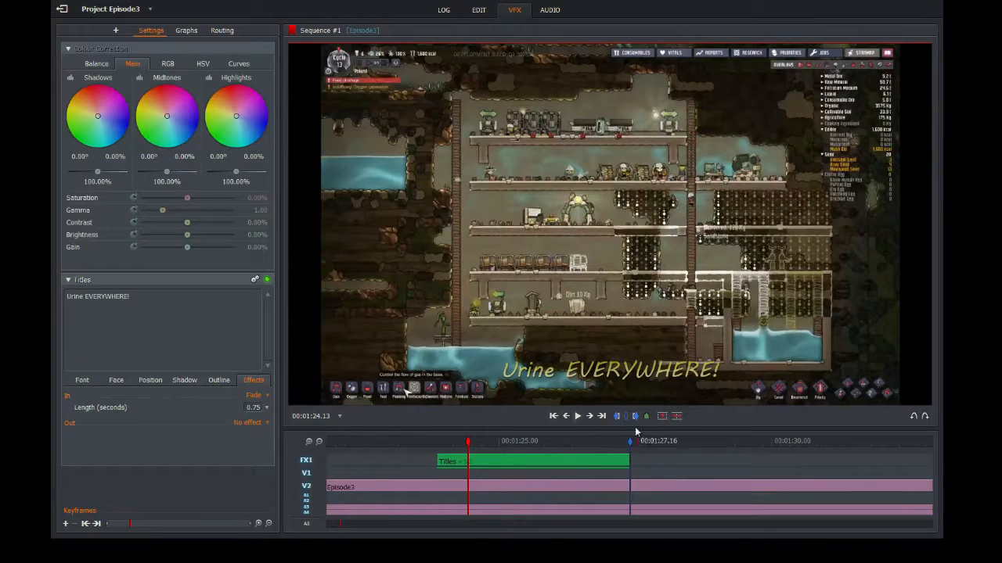
- Play the sequence from just before the title to check its fade-in, stopping while the title is showing
drag(469, 441, 378, 443)
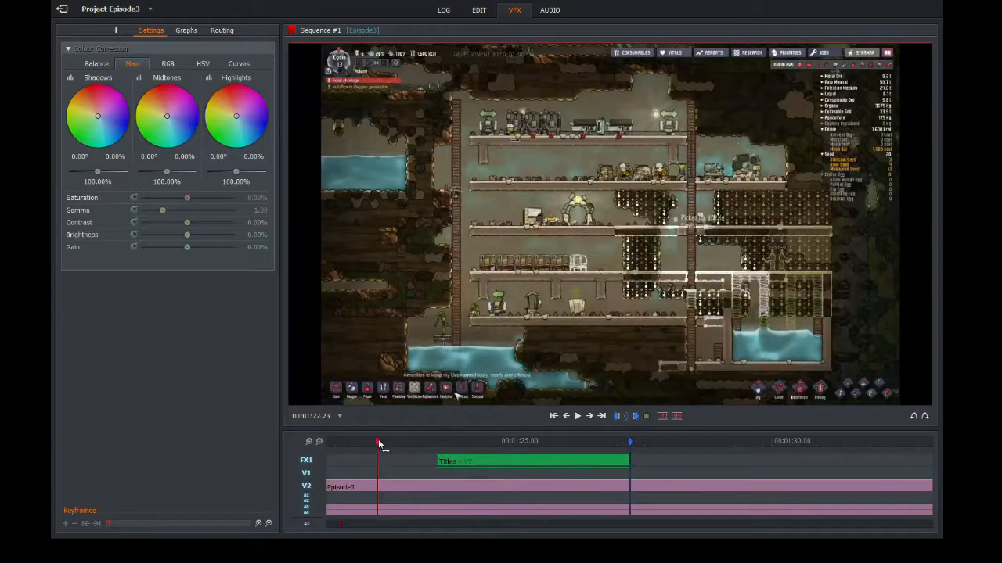
click(578, 415)
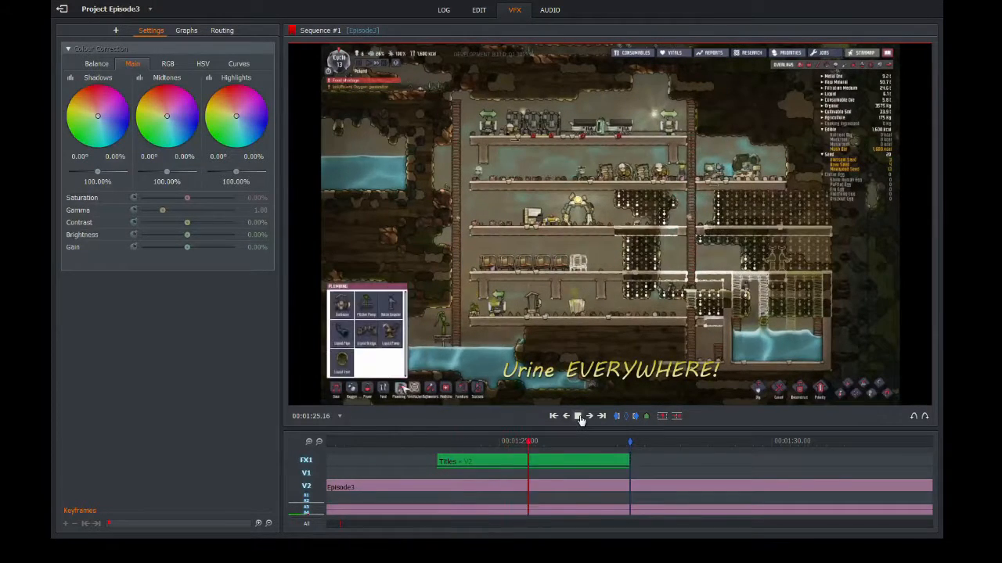
click(579, 418)
- Set the title's Out effect to Fade and play the sequence from just before the title until just past its end
click(252, 380)
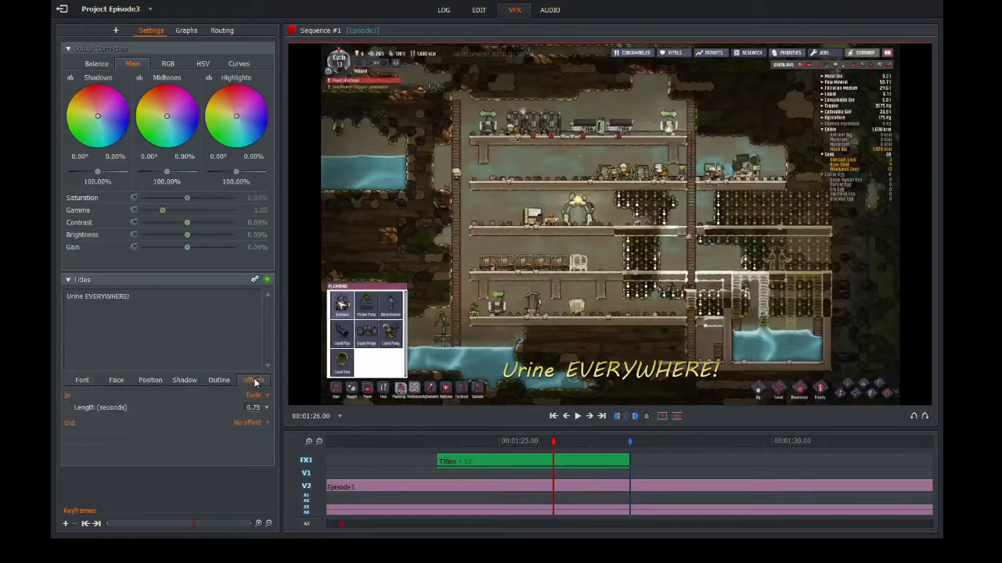
click(267, 423)
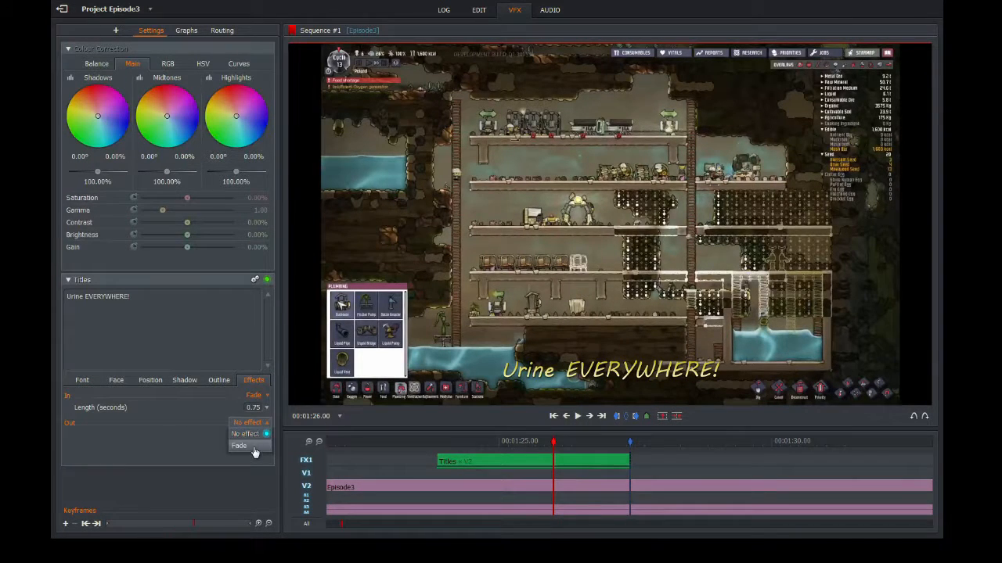
click(251, 445)
drag(554, 443, 389, 443)
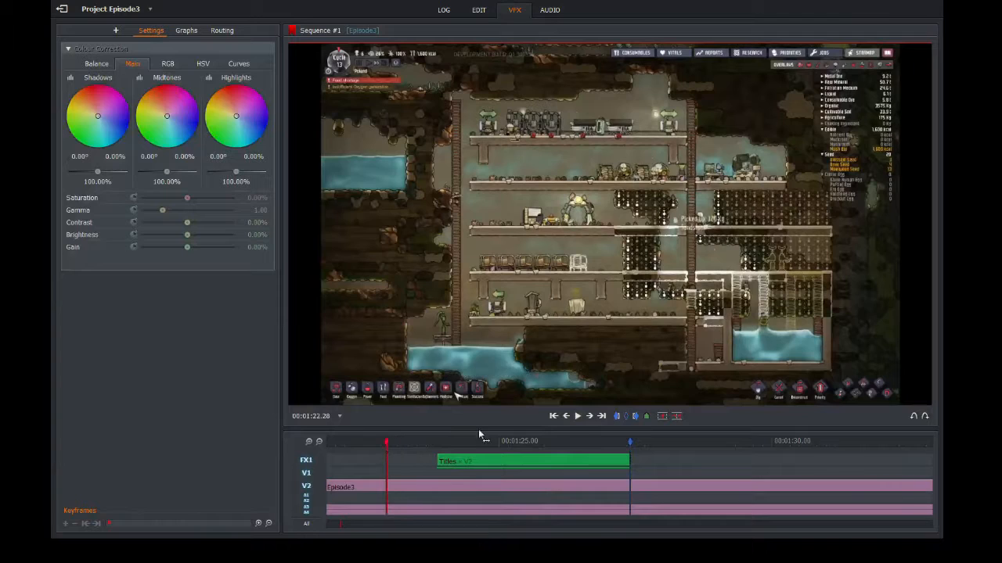
click(578, 417)
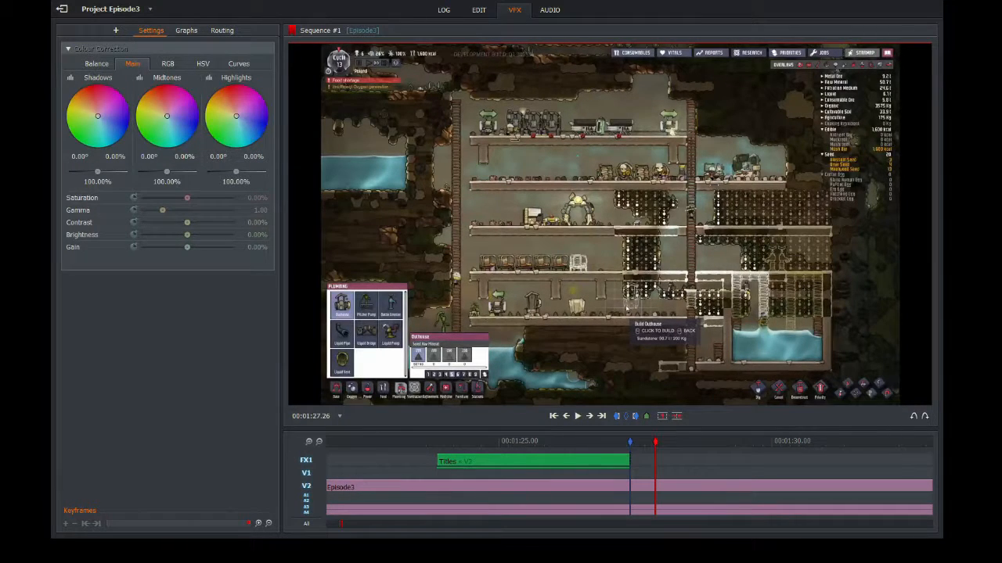
- Return to the editing workspace and review the sequence from the cut at about 1:05 to just before the dissolve
click(470, 10)
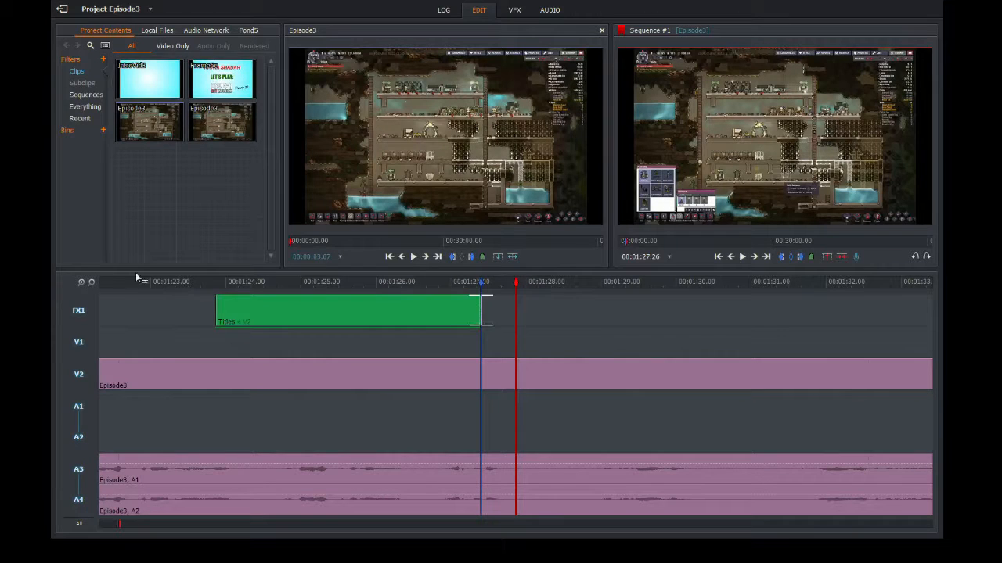
click(91, 284)
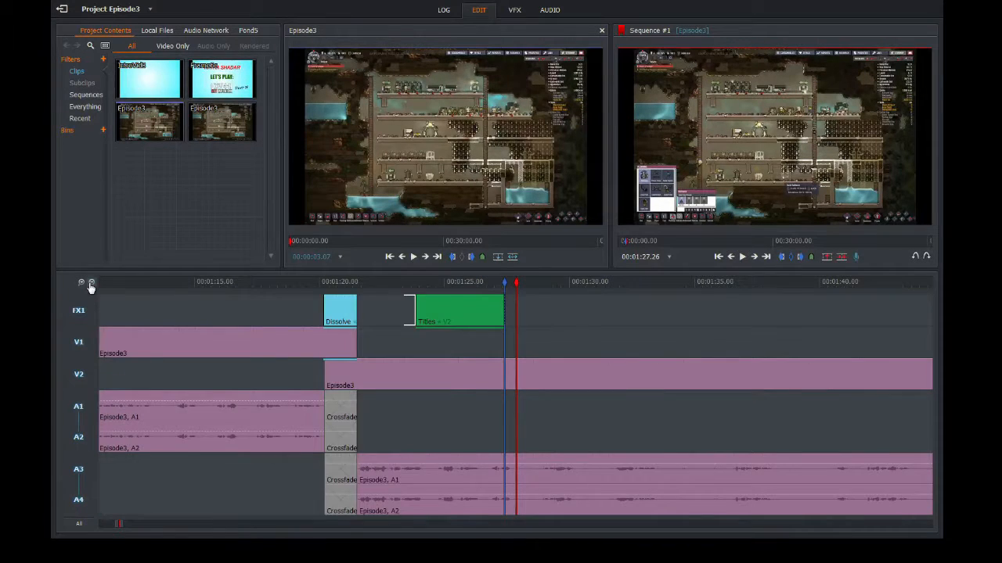
click(91, 285)
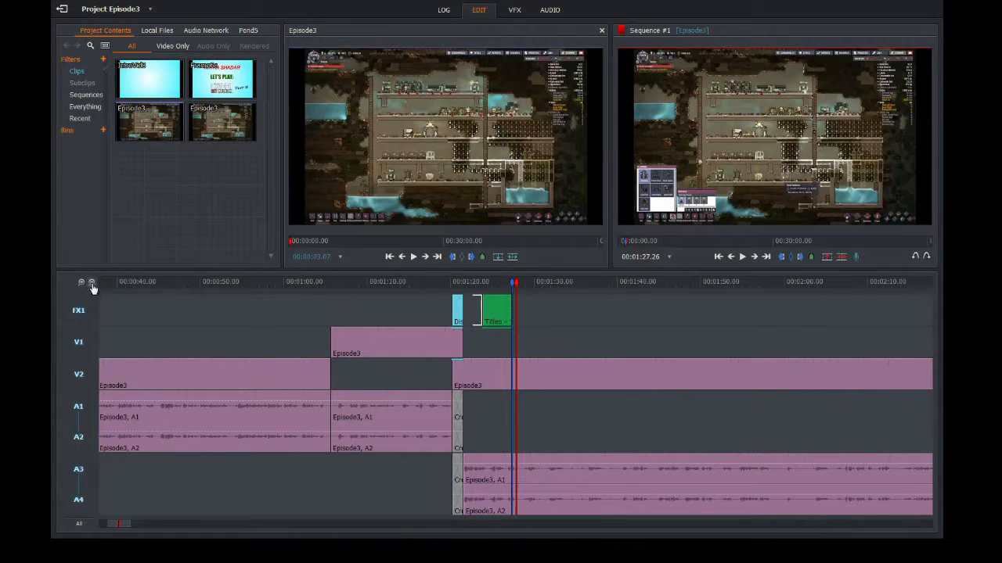
drag(516, 283, 332, 287)
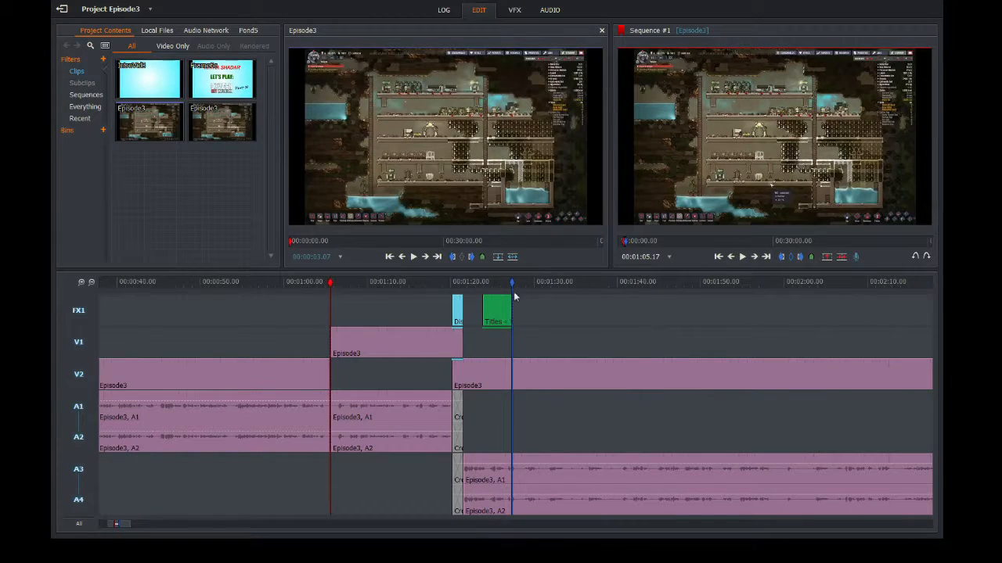
drag(332, 282, 442, 281)
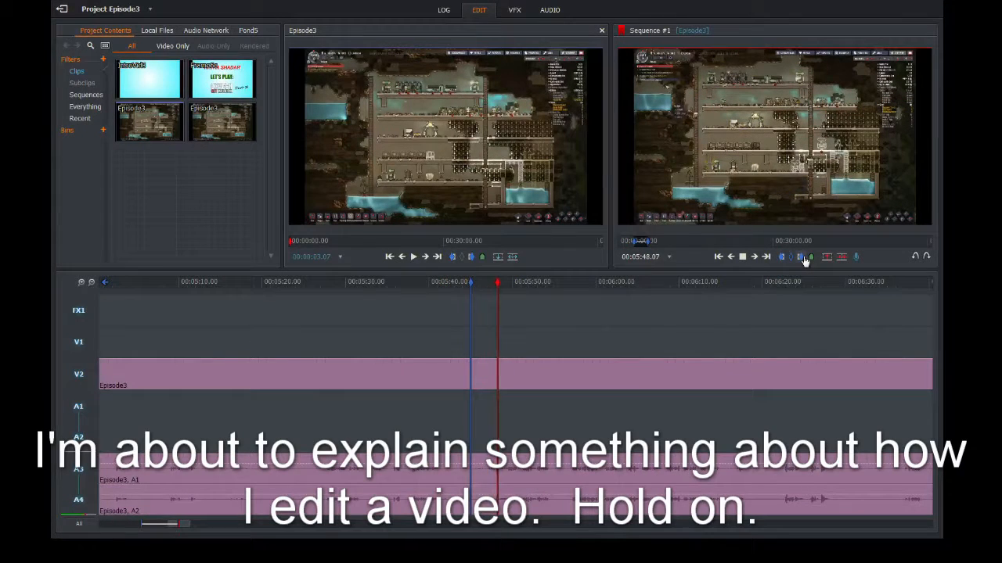
- Stop playback at about 5:49 and show the sequence in the timeline from its beginning to past the marked section
click(742, 257)
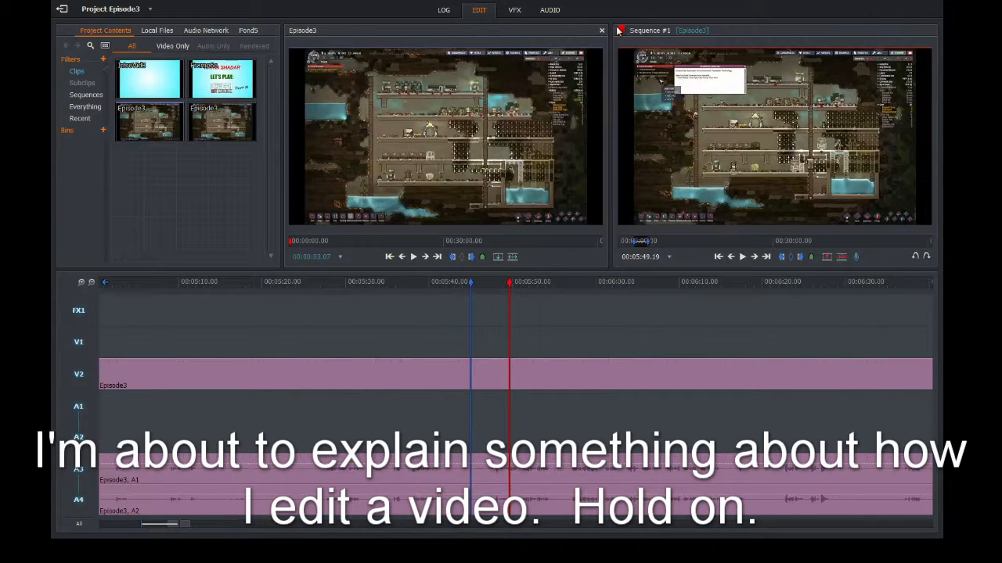
click(93, 283)
click(93, 283)
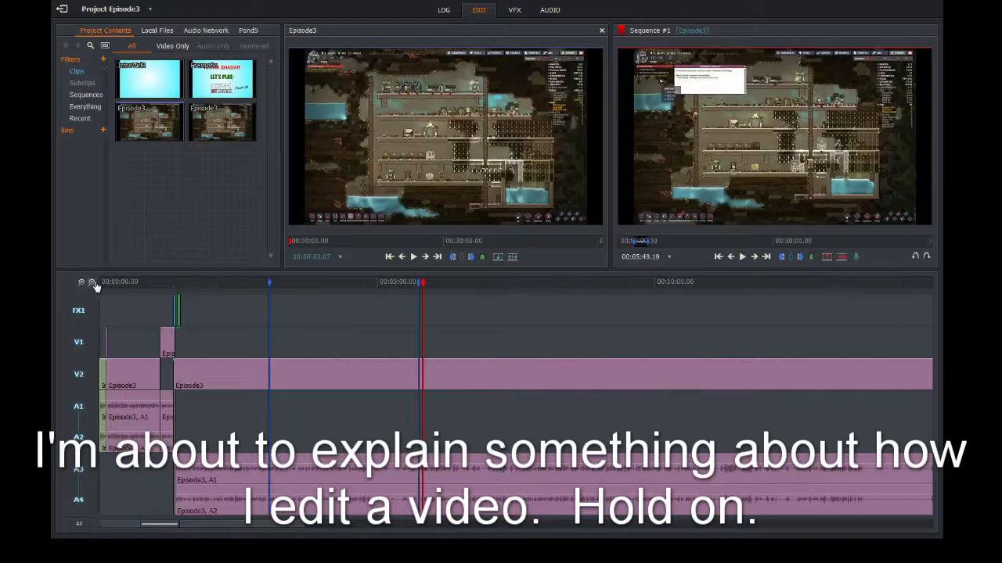